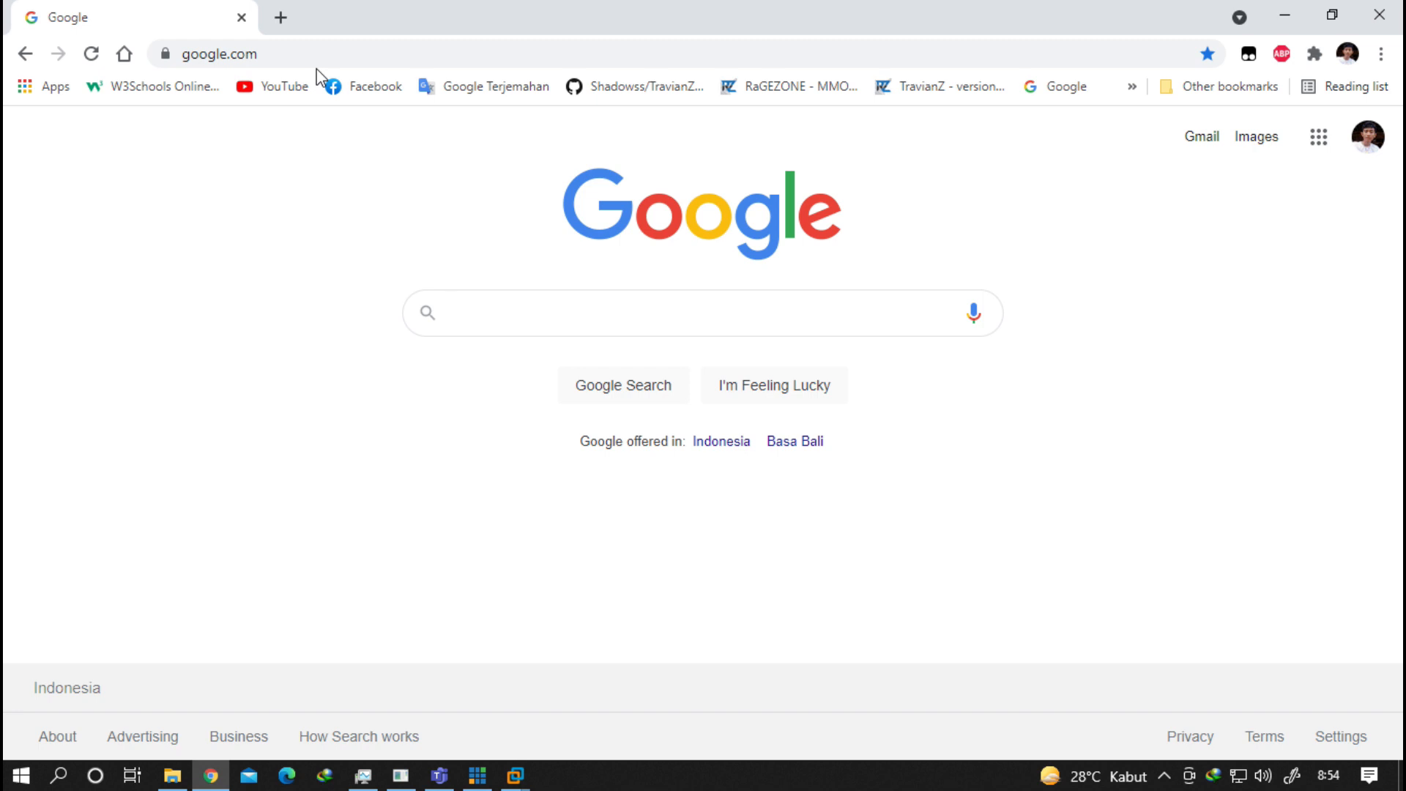
Search Google for 'debian download' and open Debian's CD/DVD images via HTTP/FTP page.
text(debi)
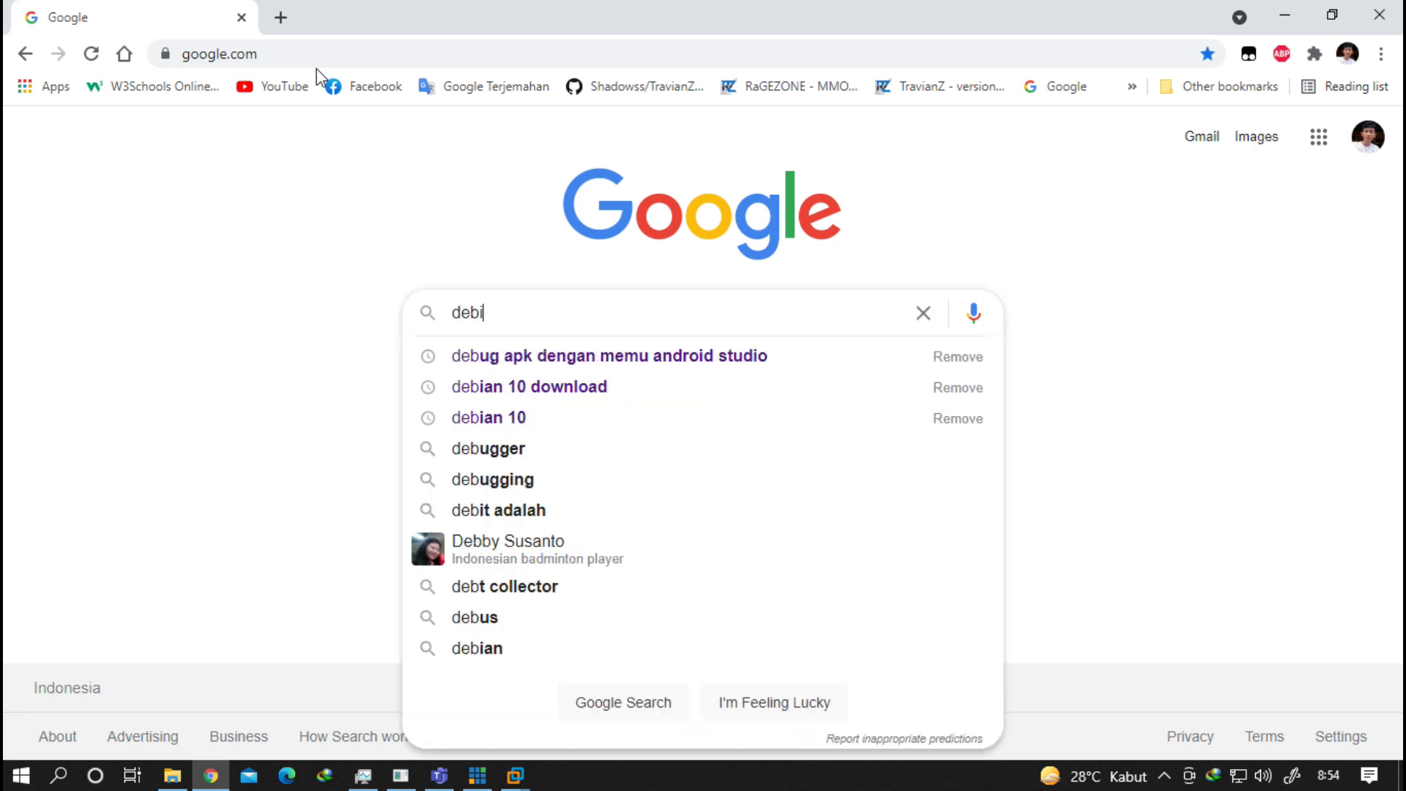
text(an download)
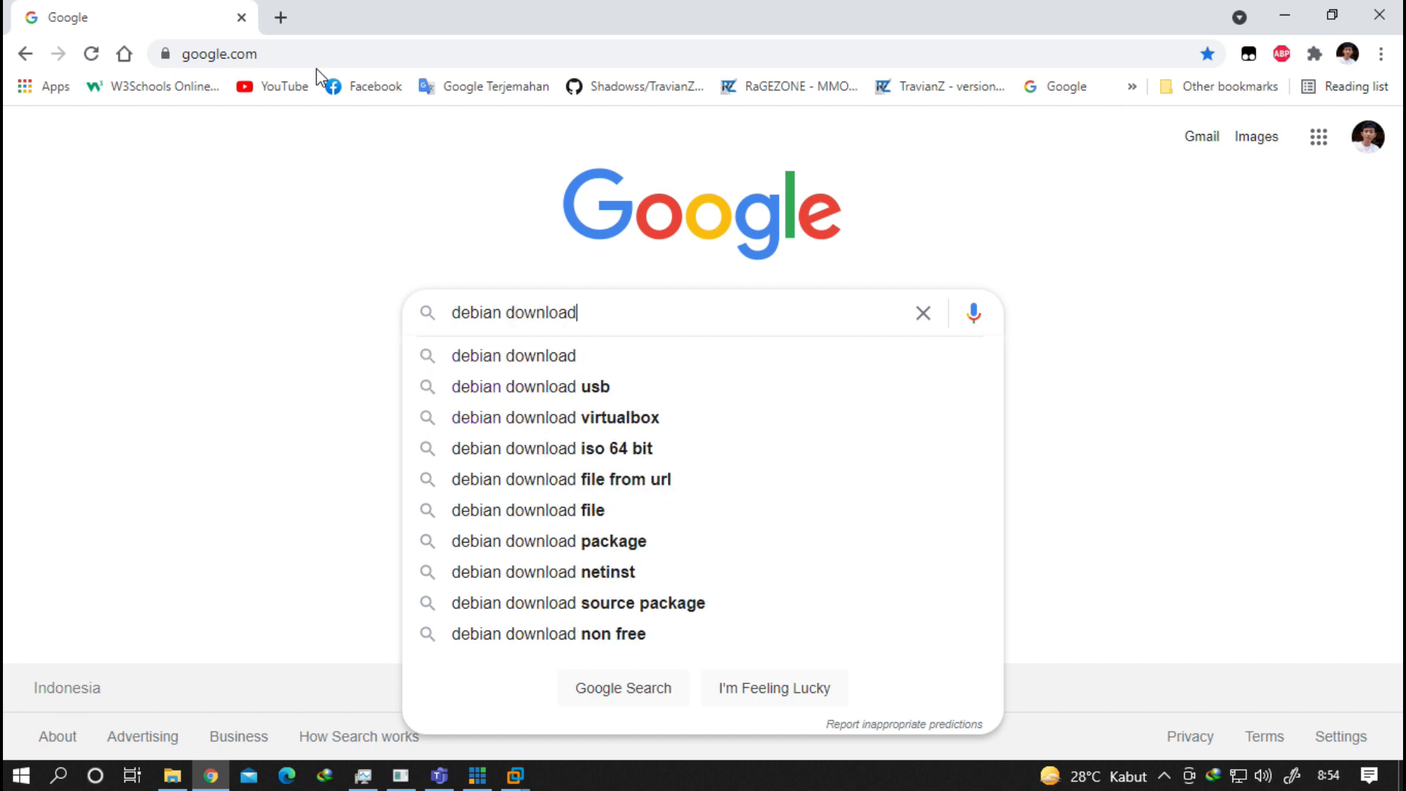
key(Return)
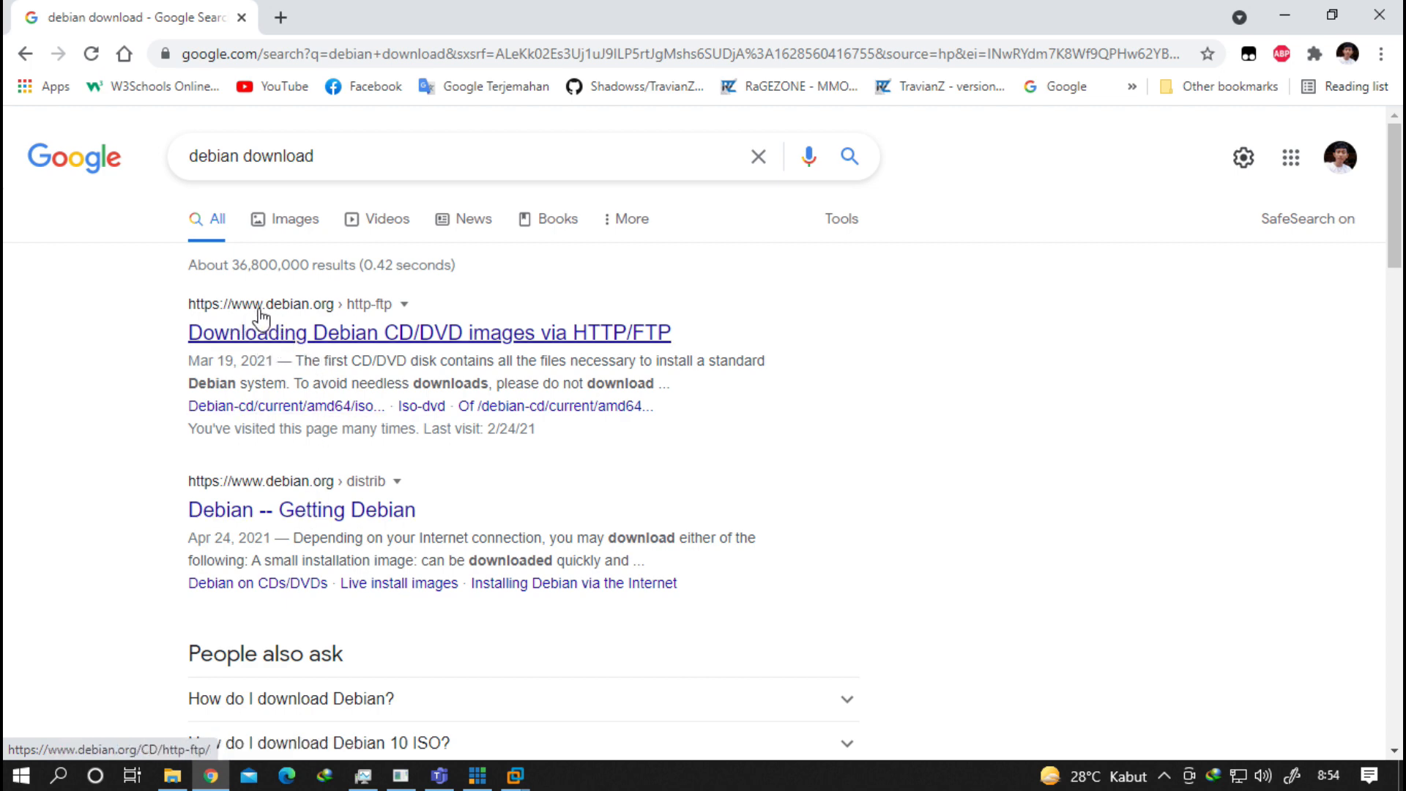
click(311, 334)
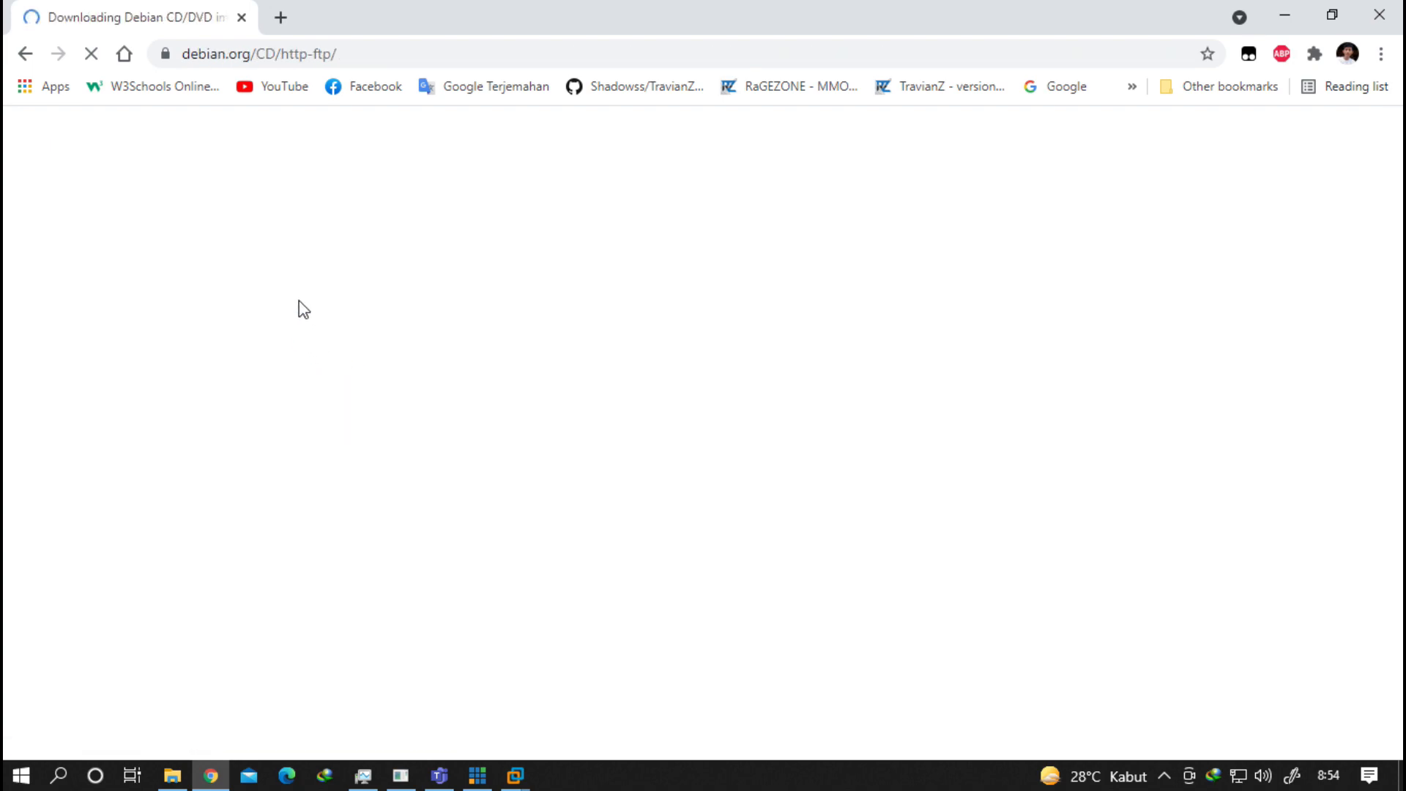
scroll(323, 241, down, 1)
scroll(323, 242, down, 4)
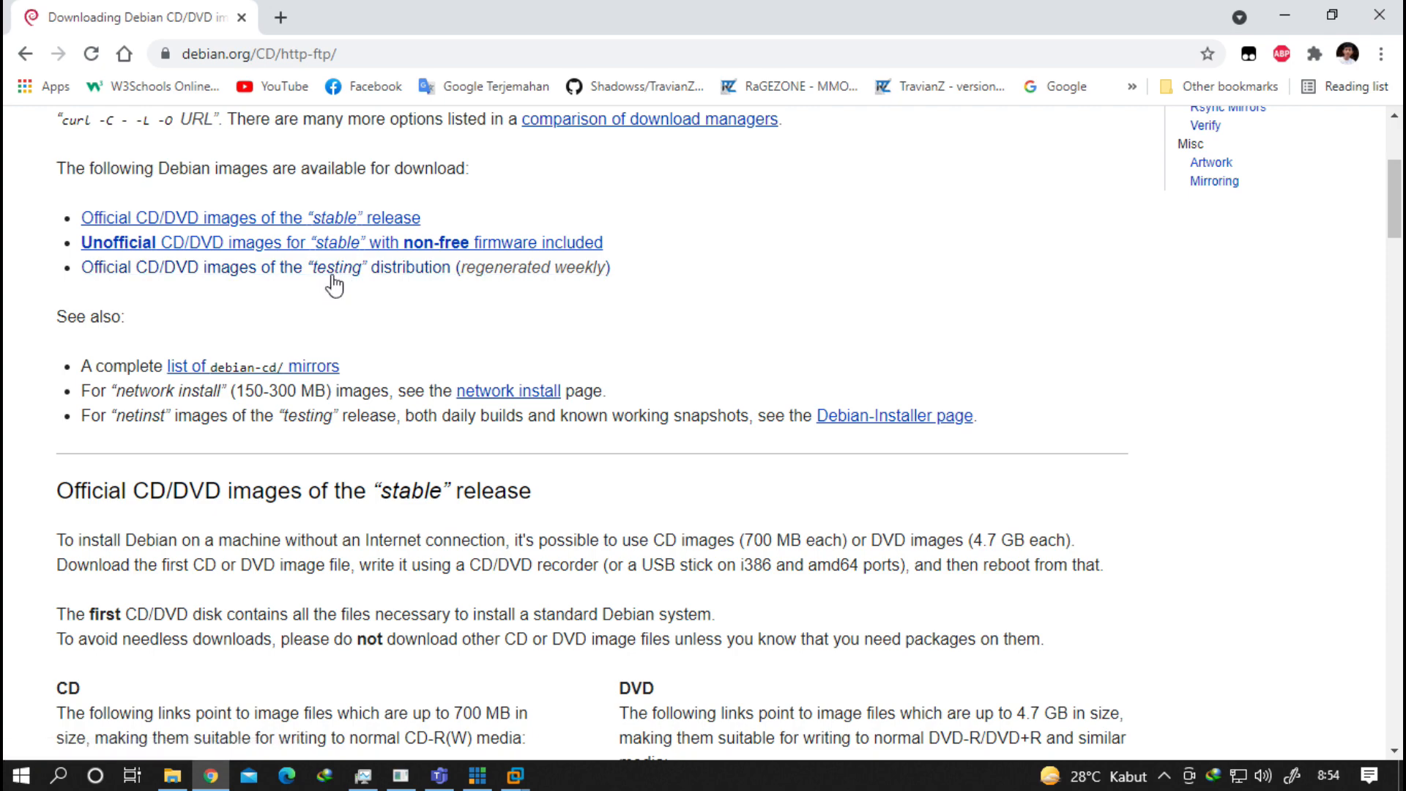
scroll(337, 273, down, 2)
scroll(337, 271, up, 1)
scroll(336, 273, down, 1)
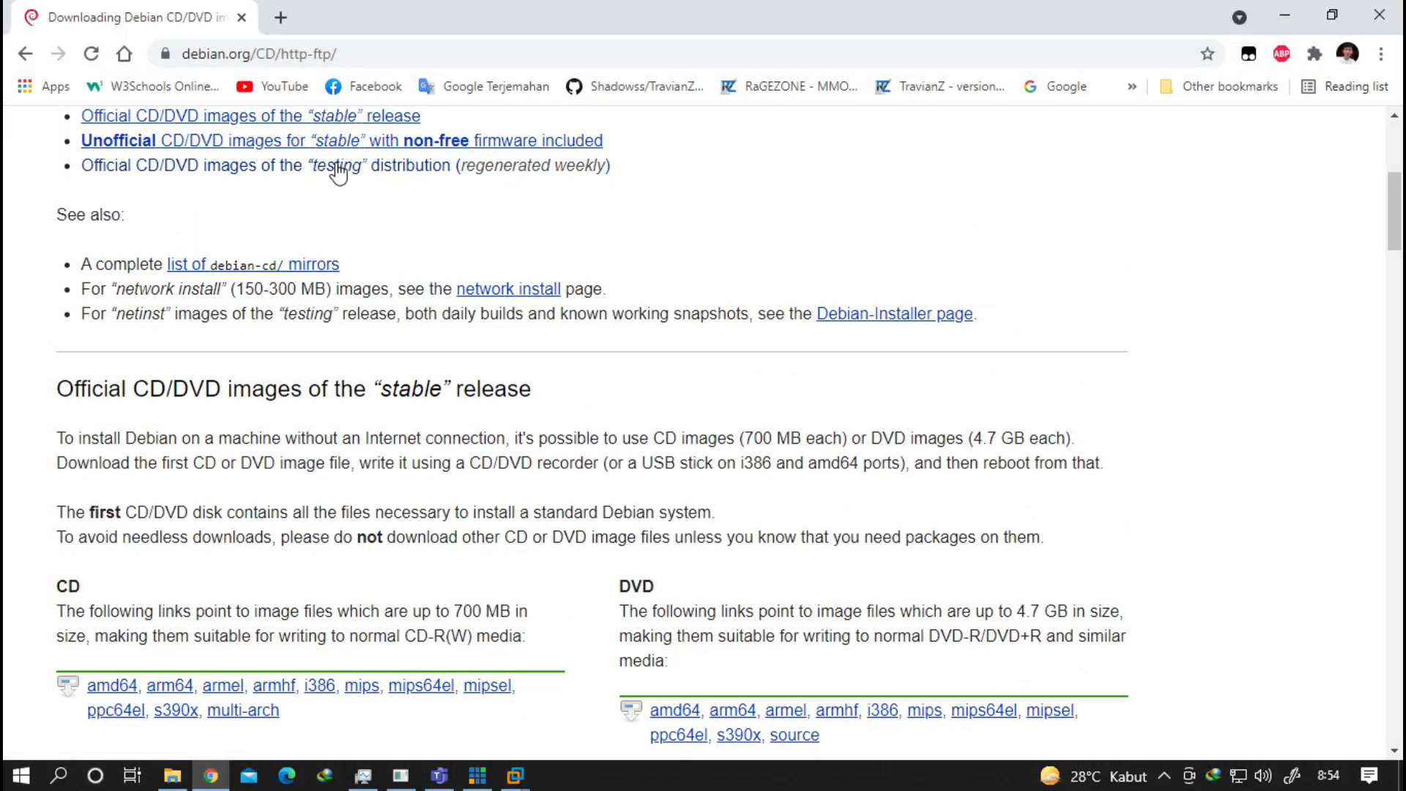
scroll(337, 191, up, 2)
Jump to the stable release section and highlight its CD and DVD headings.
click(346, 220)
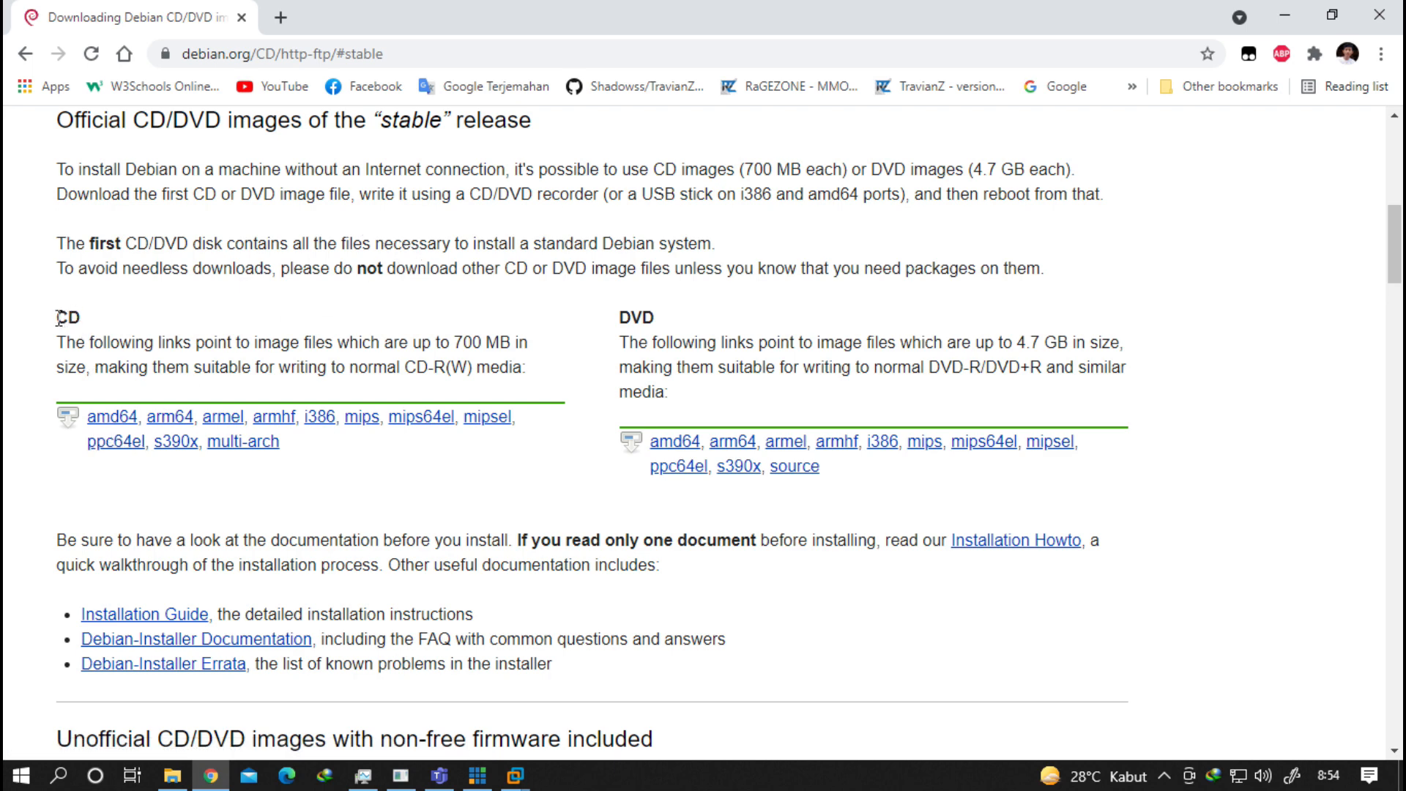
drag(59, 317, 88, 315)
drag(621, 318, 679, 321)
click(676, 334)
scroll(671, 345, down, 1)
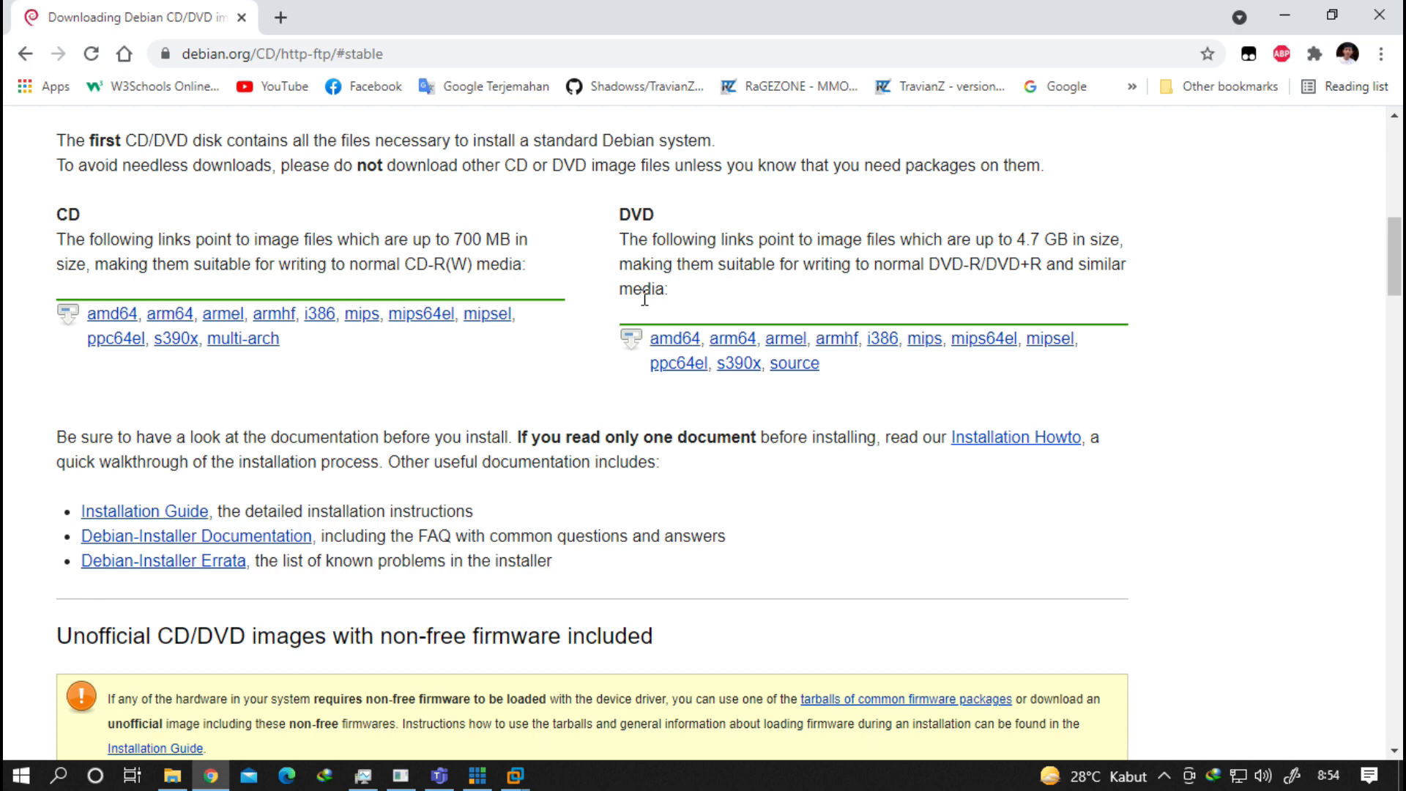
double_click(59, 216)
click(83, 214)
drag(626, 213, 659, 216)
click(672, 247)
Highlight the 700 MB CD and 4.7 GB DVD image sizes to compare them.
drag(455, 239, 511, 240)
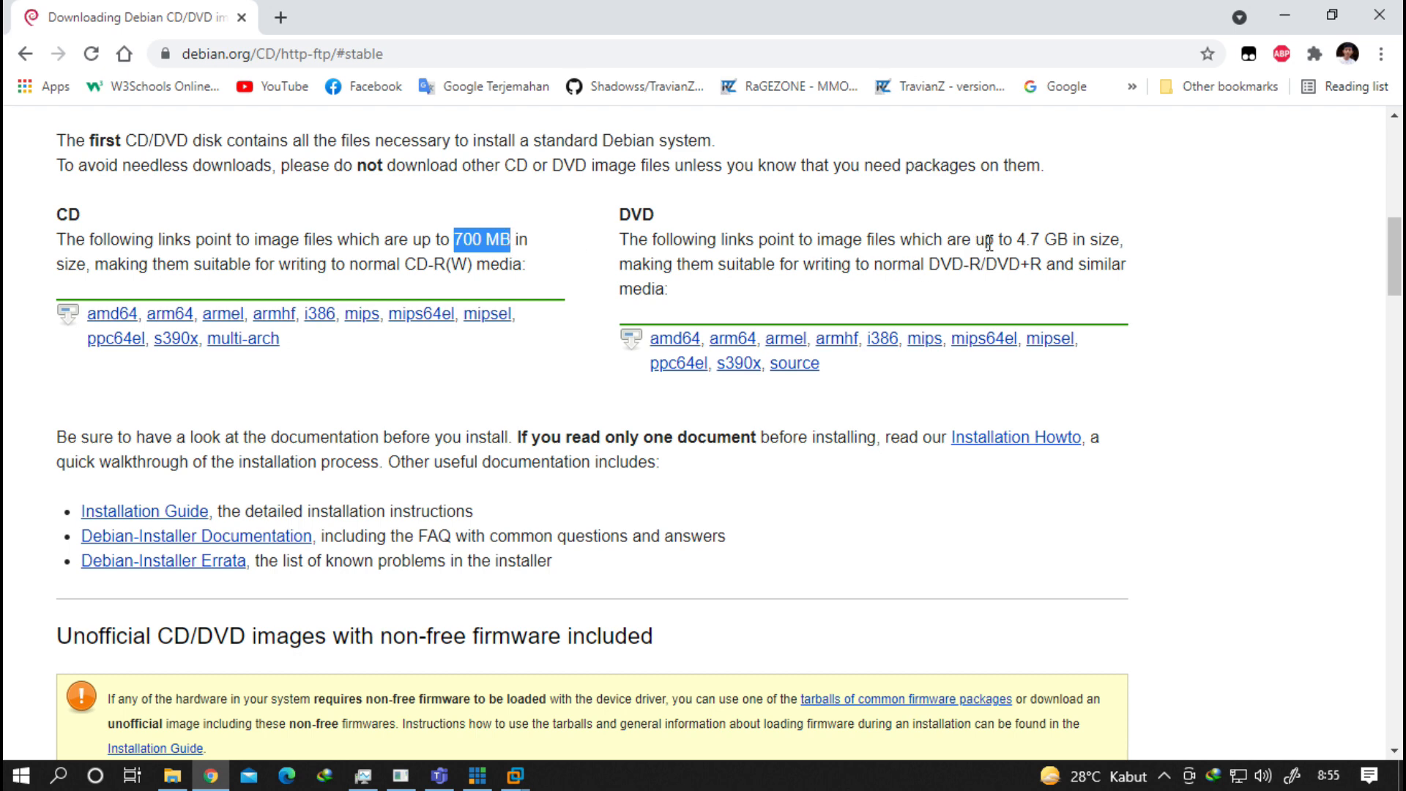
click(1035, 239)
drag(1033, 239, 1069, 247)
click(1014, 240)
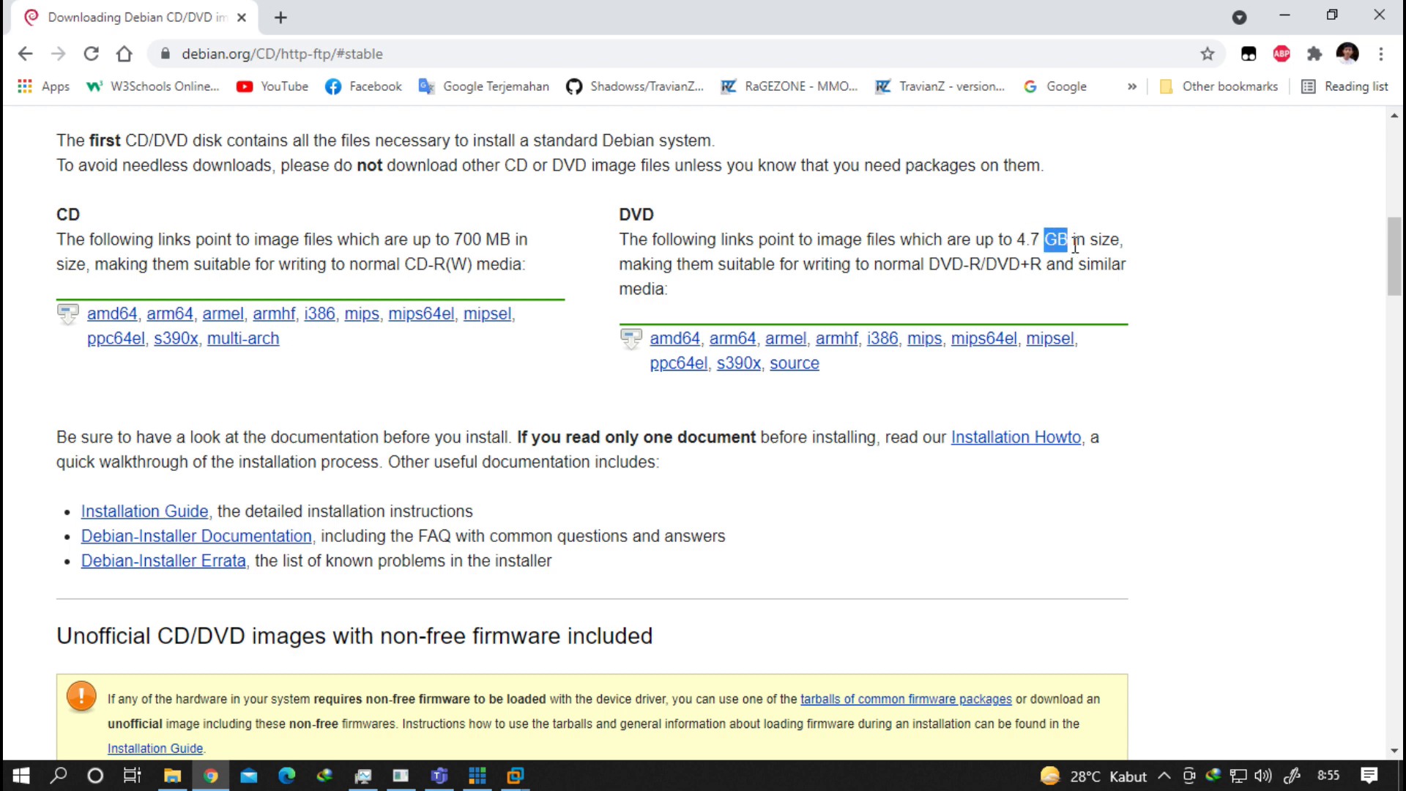
click(988, 260)
scroll(689, 347, down, 3)
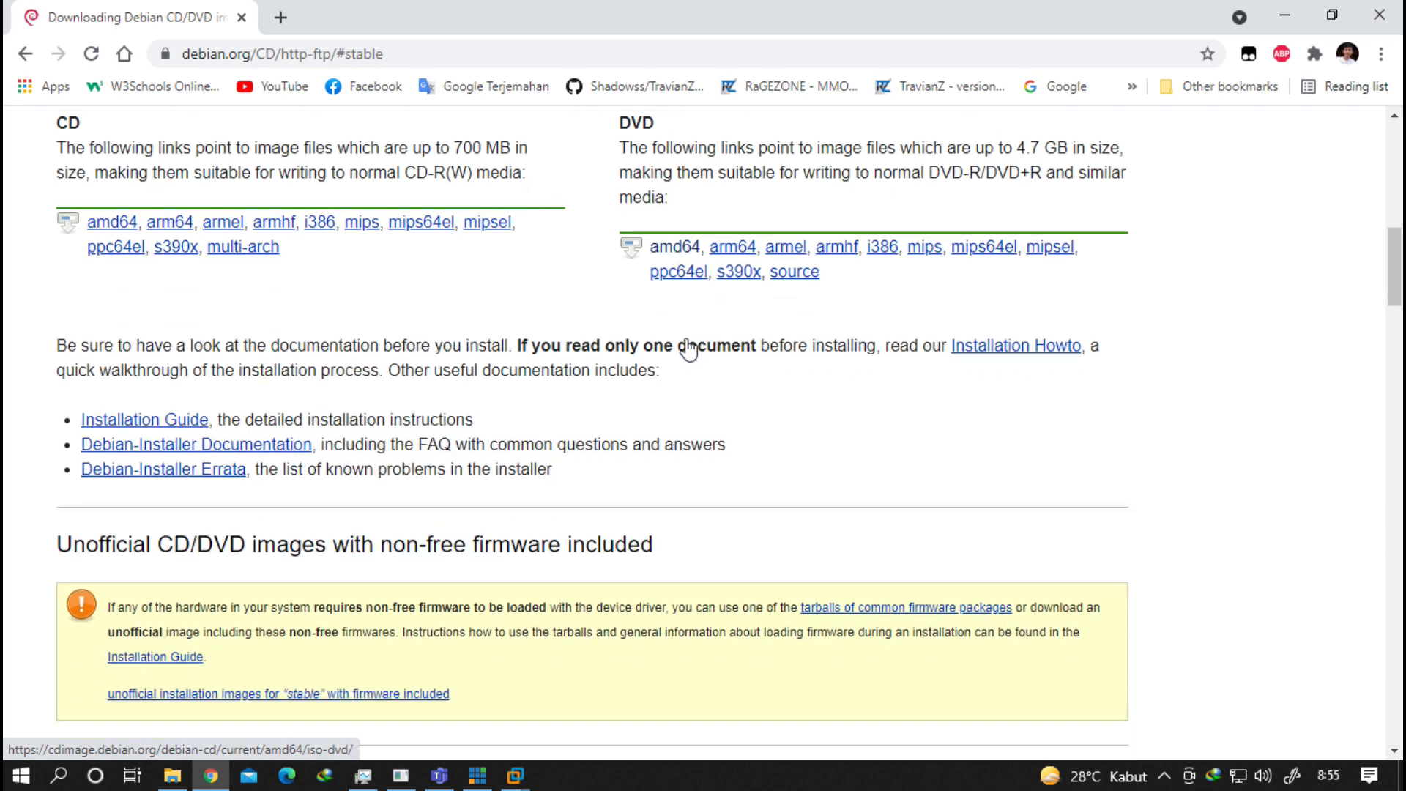
scroll(736, 352, up, 4)
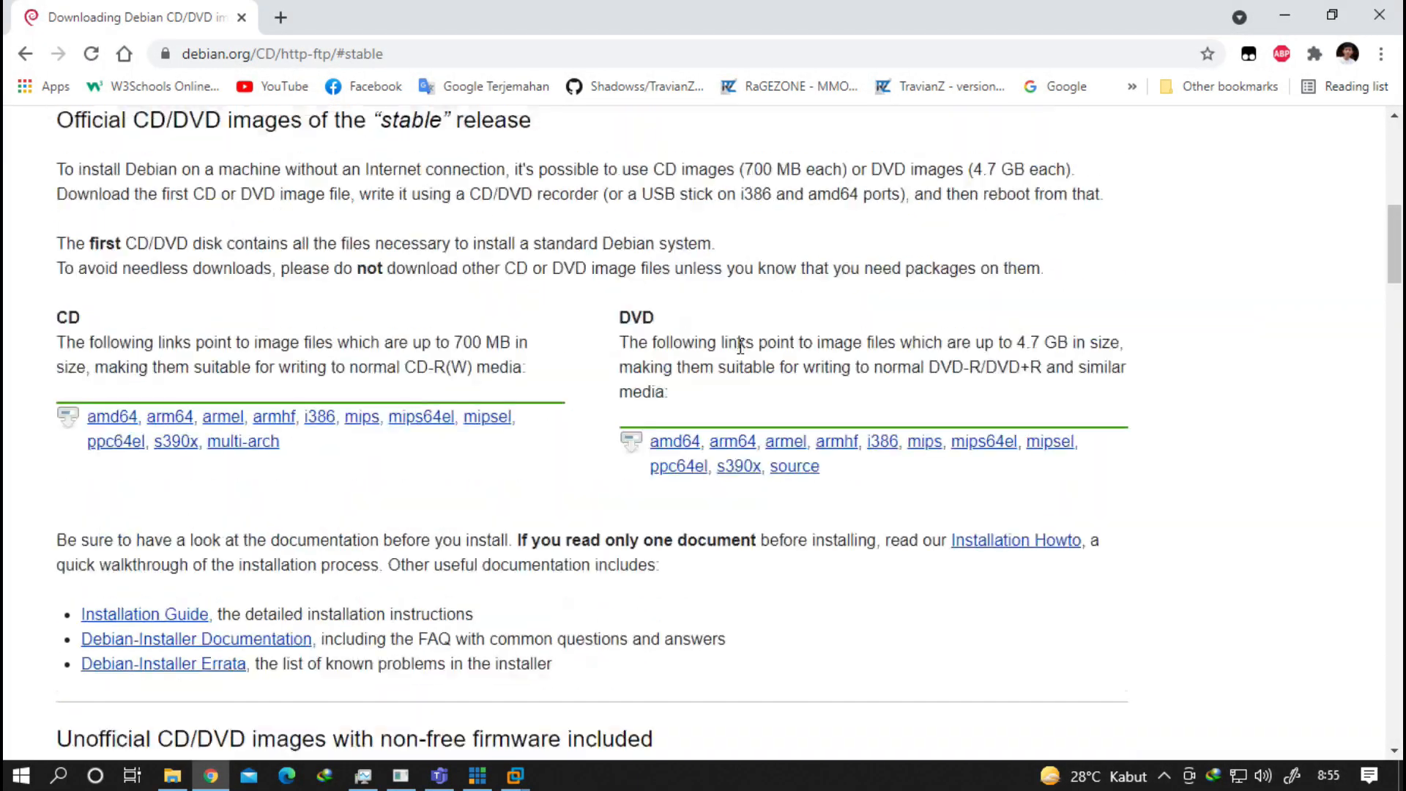
scroll(703, 370, up, 4)
Go to google, search 'ubuntu download' and open the Ubuntu Desktop download page.
click(291, 55)
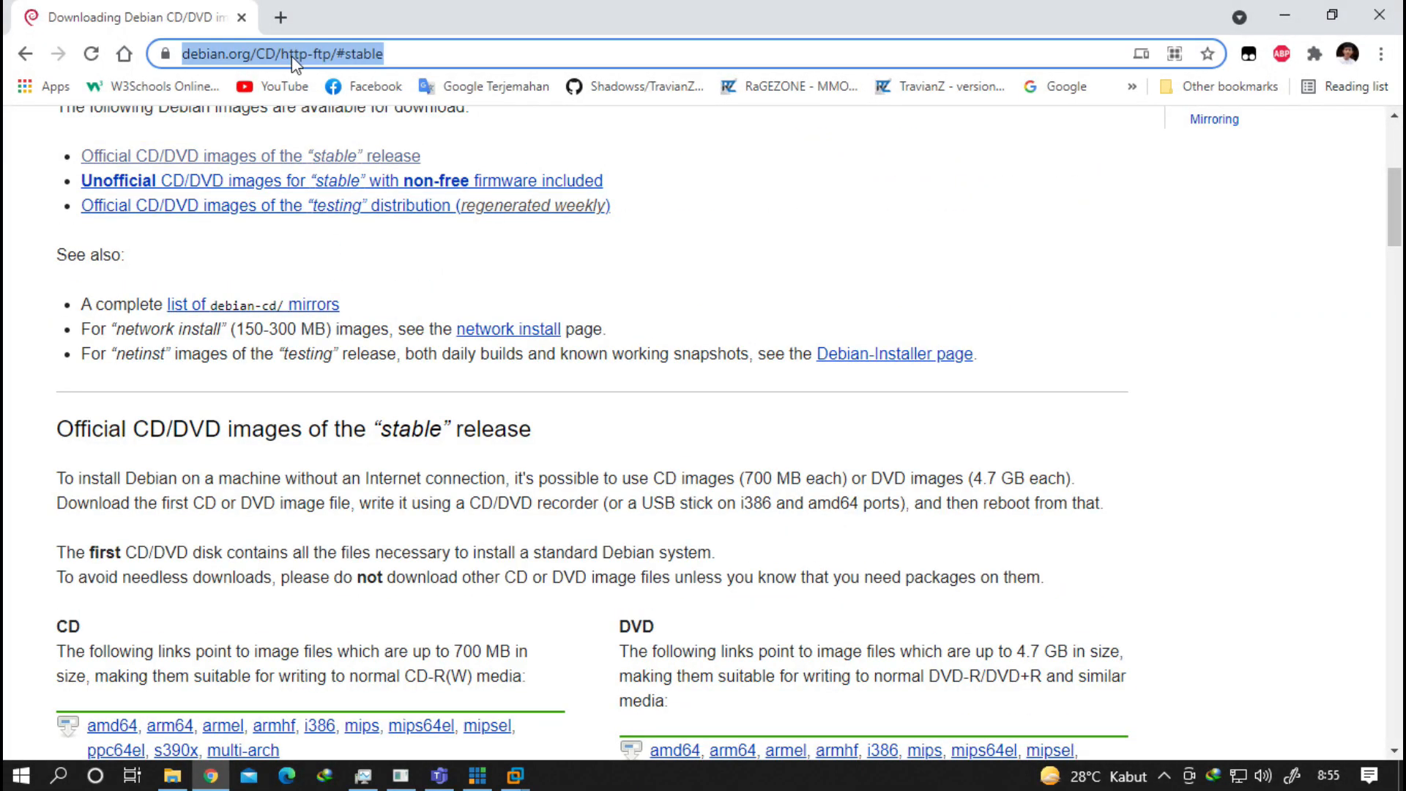
text(google.com)
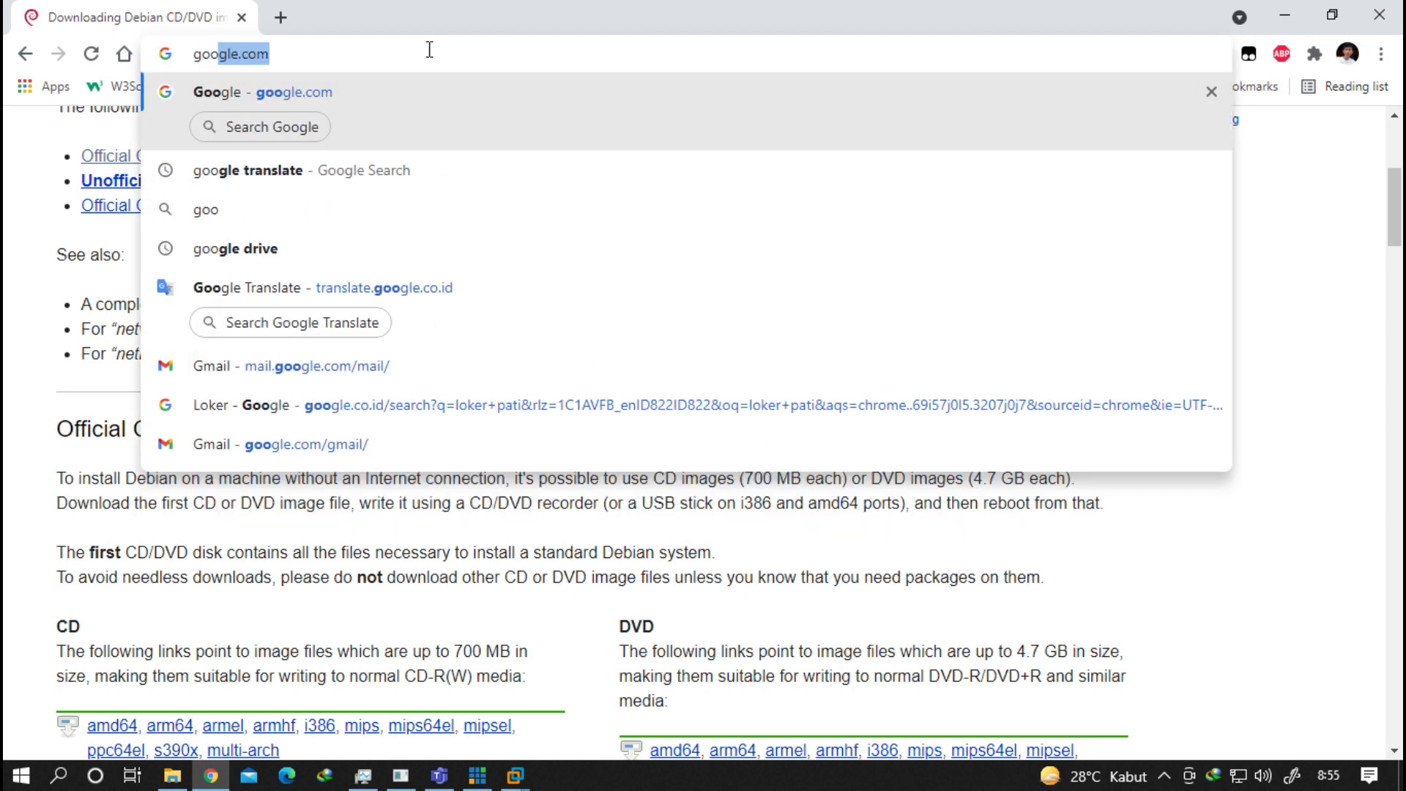
key(Return)
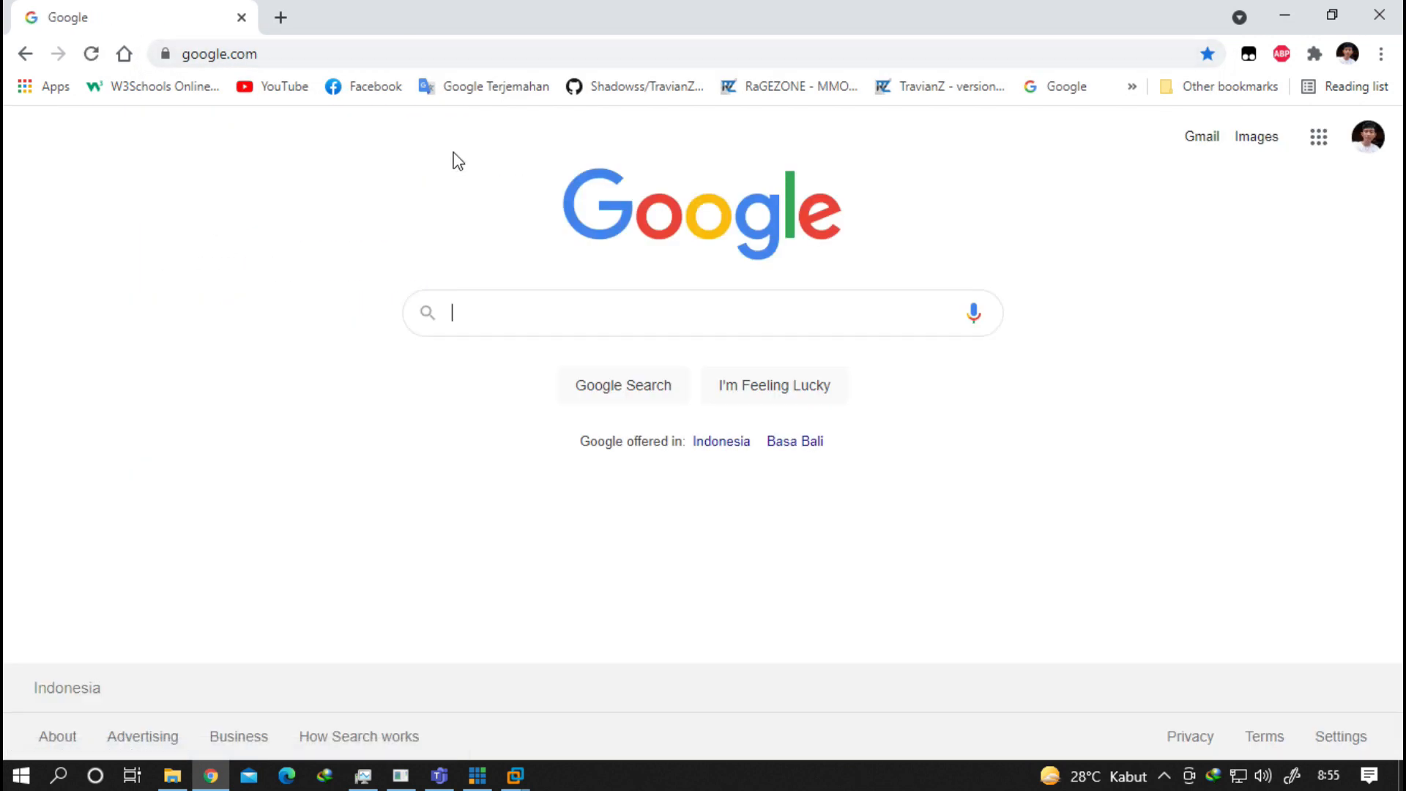
text(ubuntu)
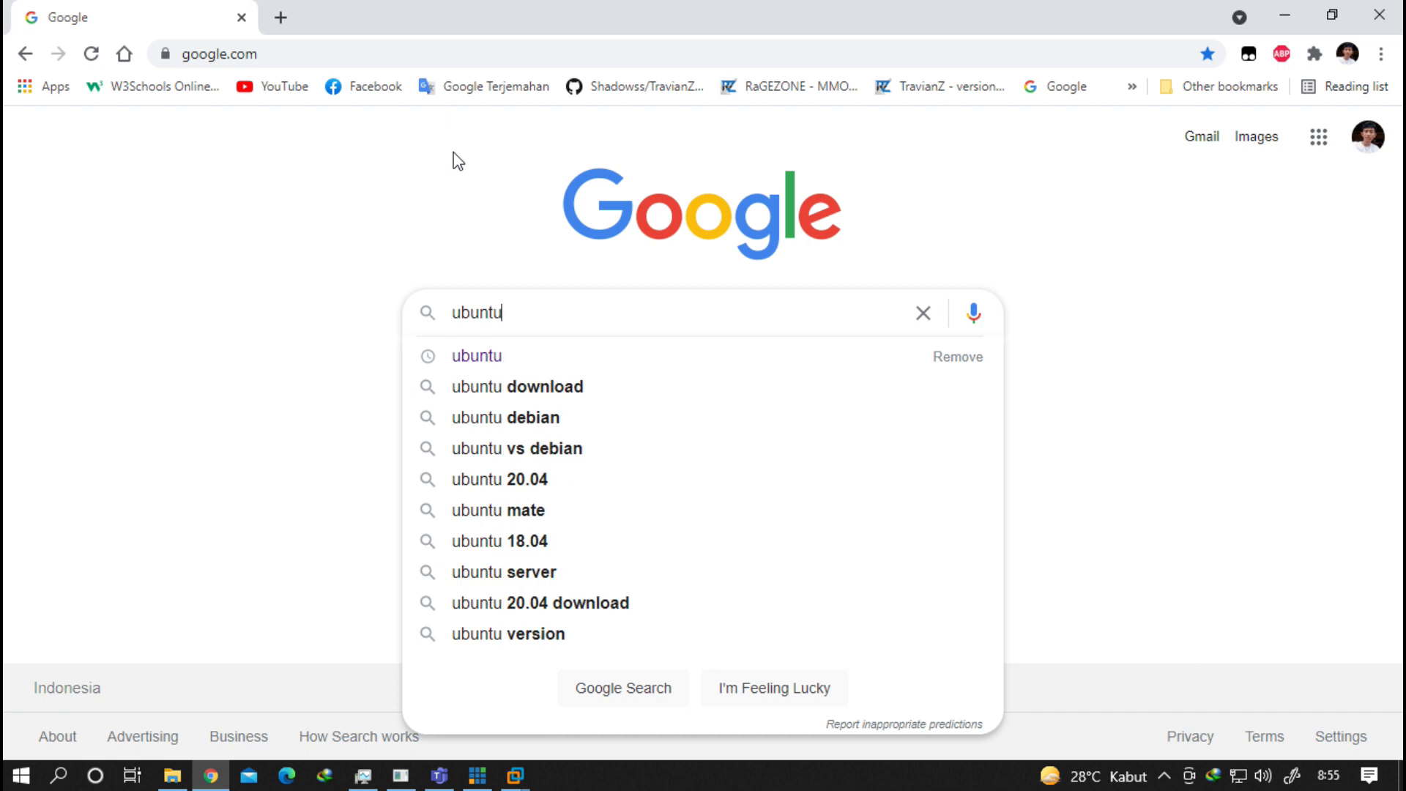
text( download)
key(Return)
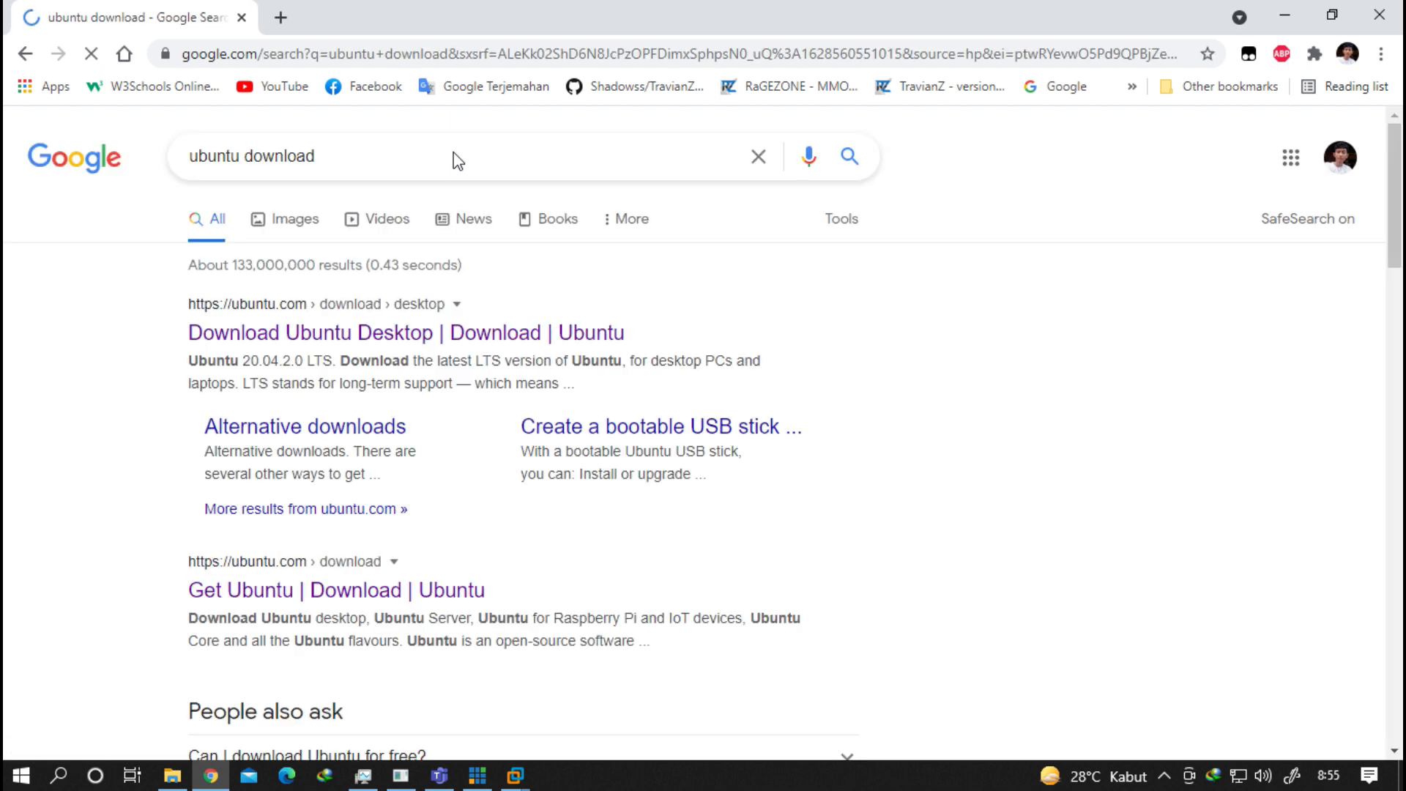
click(336, 335)
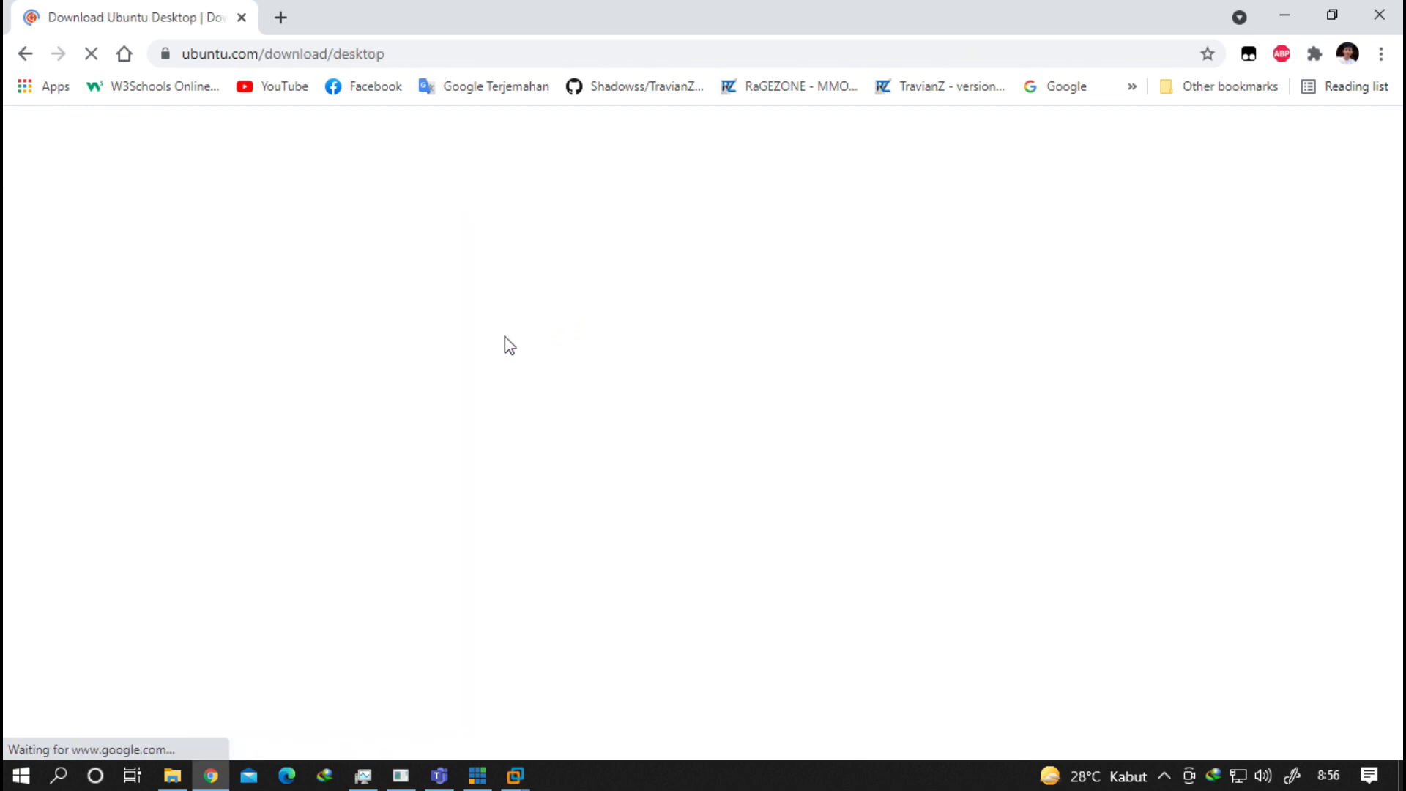
Scroll the page, then show the header's Download overview of Desktop, Server, IoT and Cloud.
scroll(513, 337, down, 1)
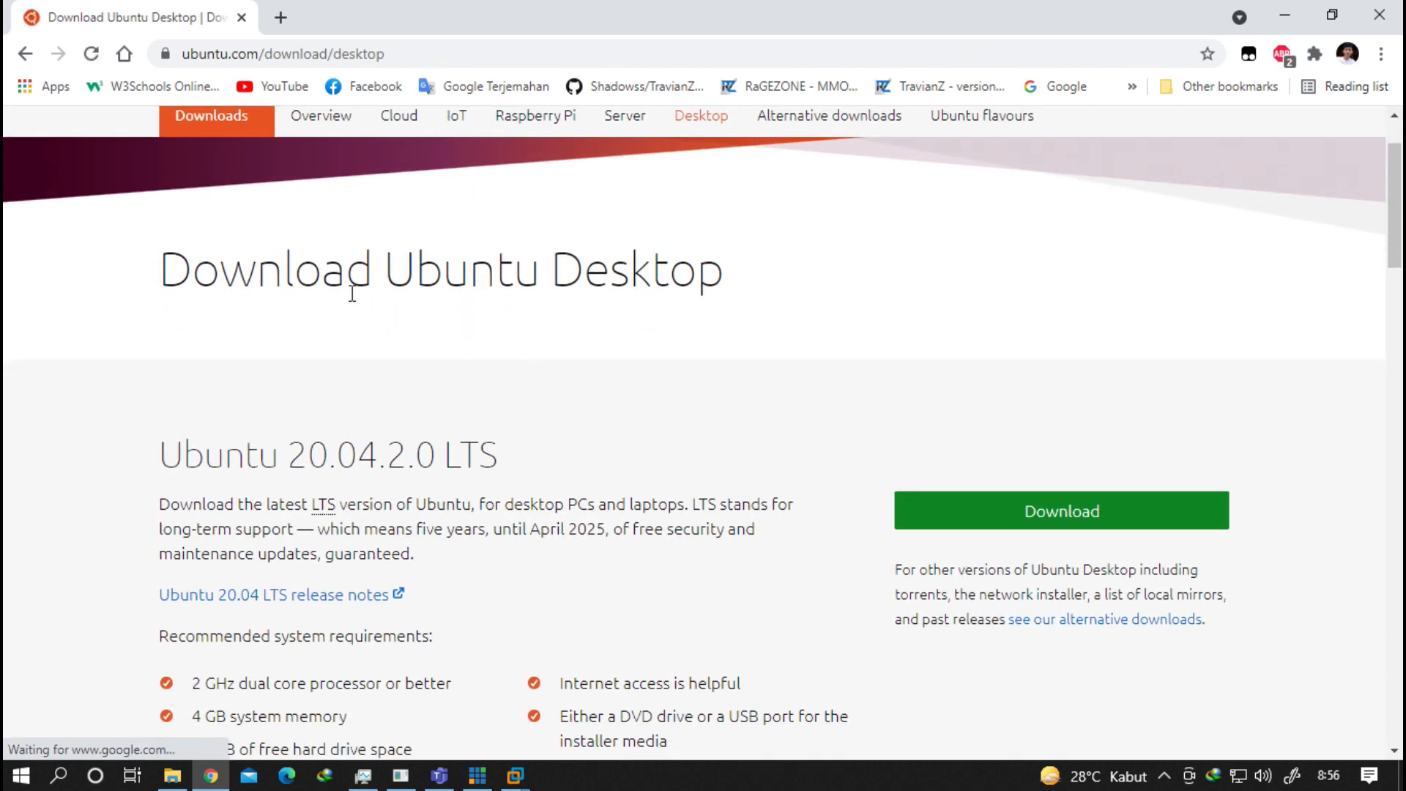
scroll(438, 269, down, 9)
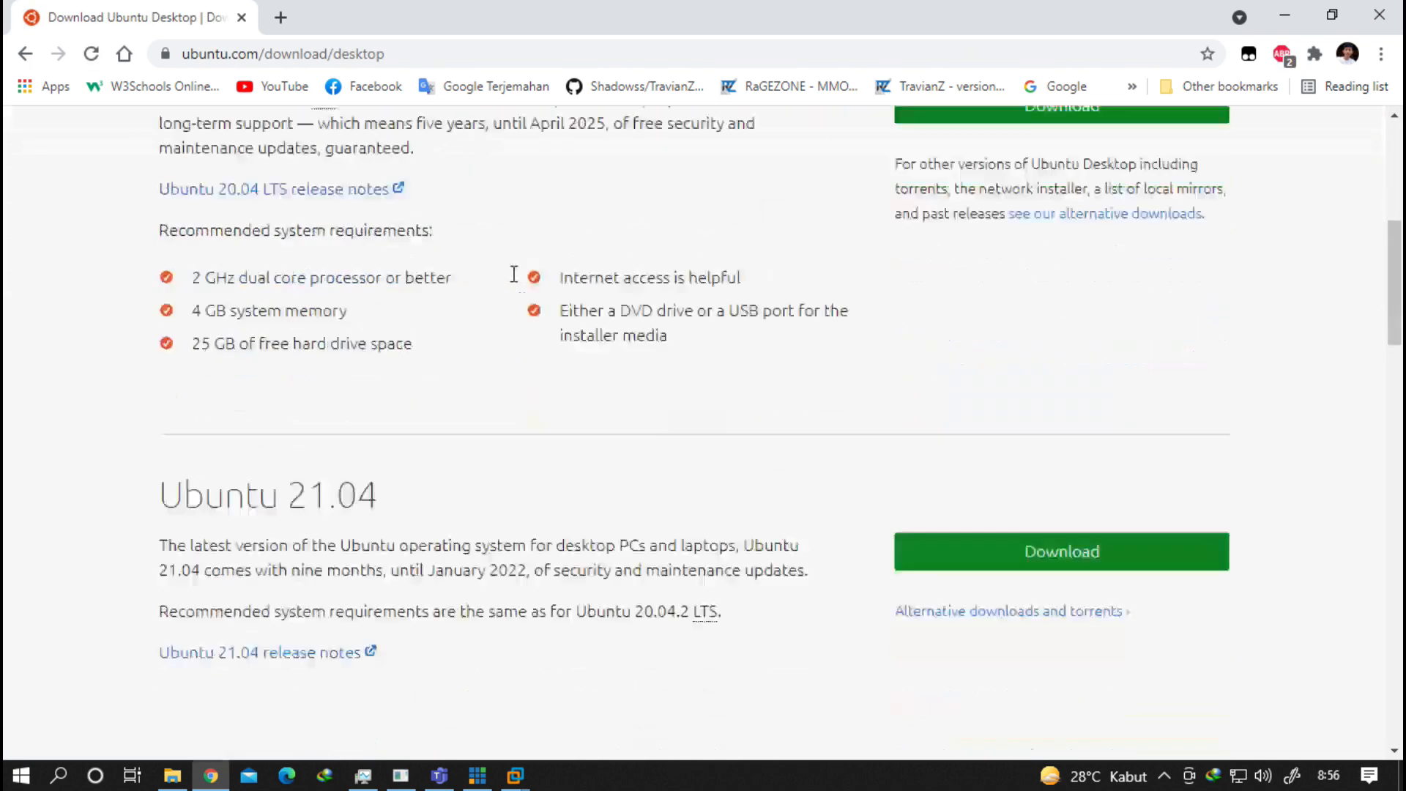
scroll(490, 285, down, 11)
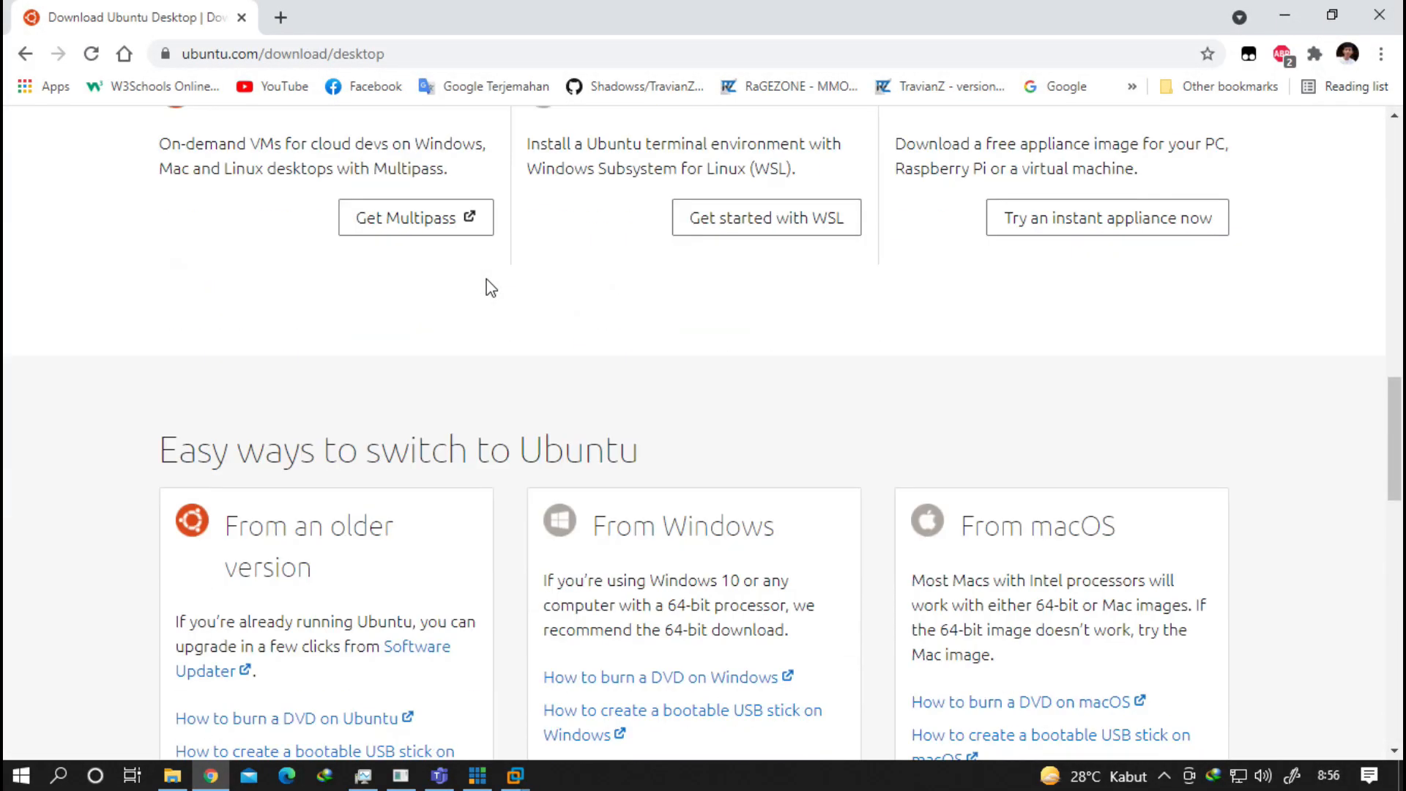
scroll(488, 288, down, 4)
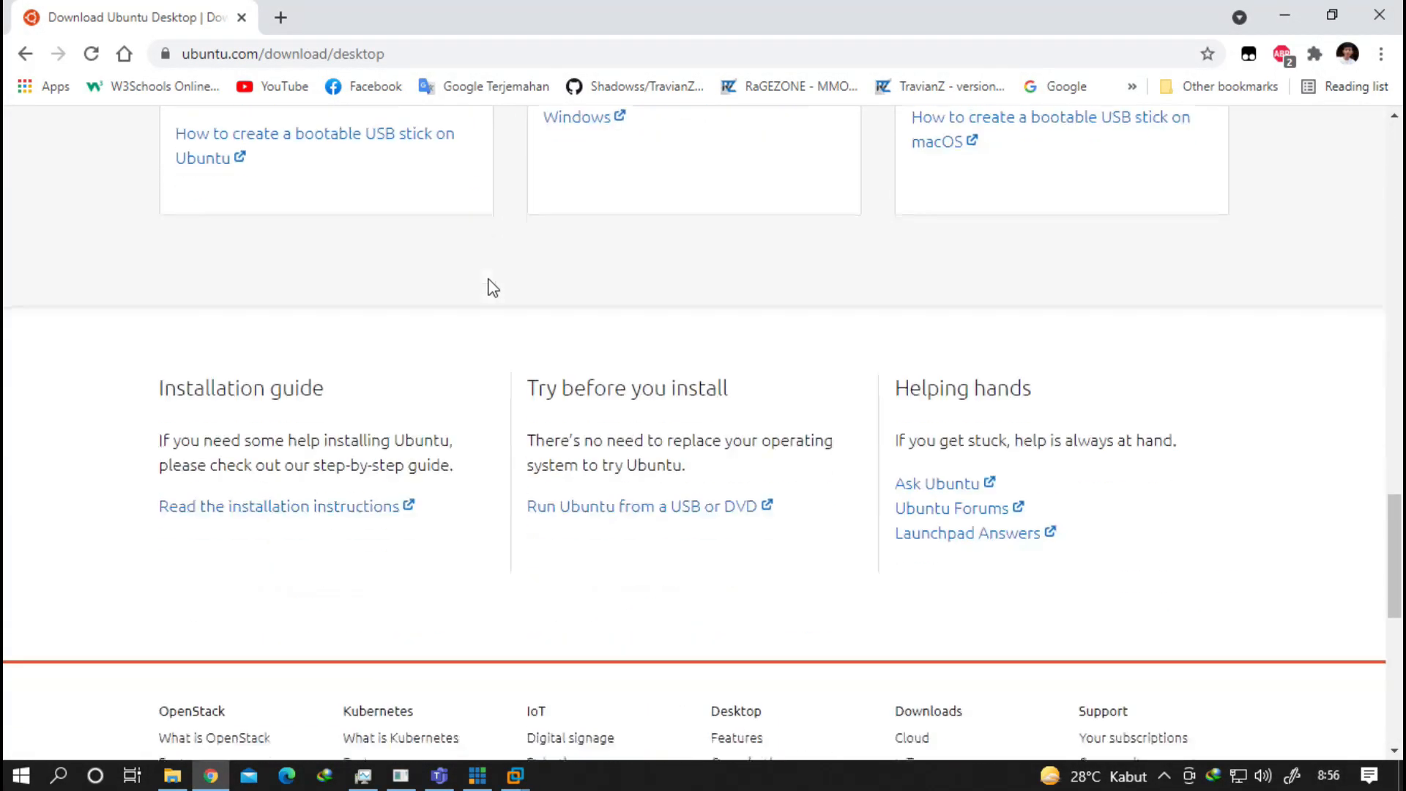
scroll(487, 288, up, 9)
scroll(501, 277, up, 8)
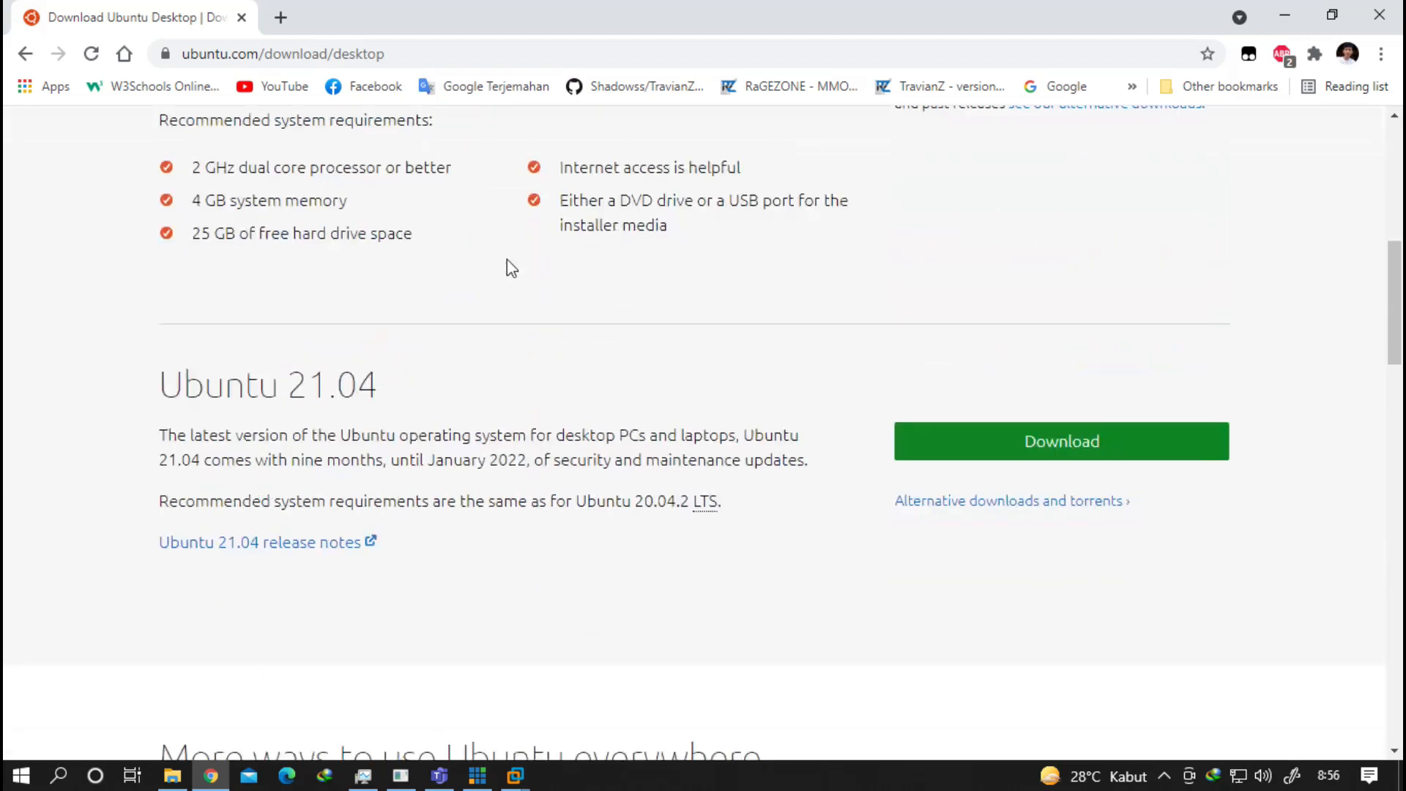
scroll(508, 267, down, 5)
scroll(507, 260, up, 5)
scroll(506, 254, up, 8)
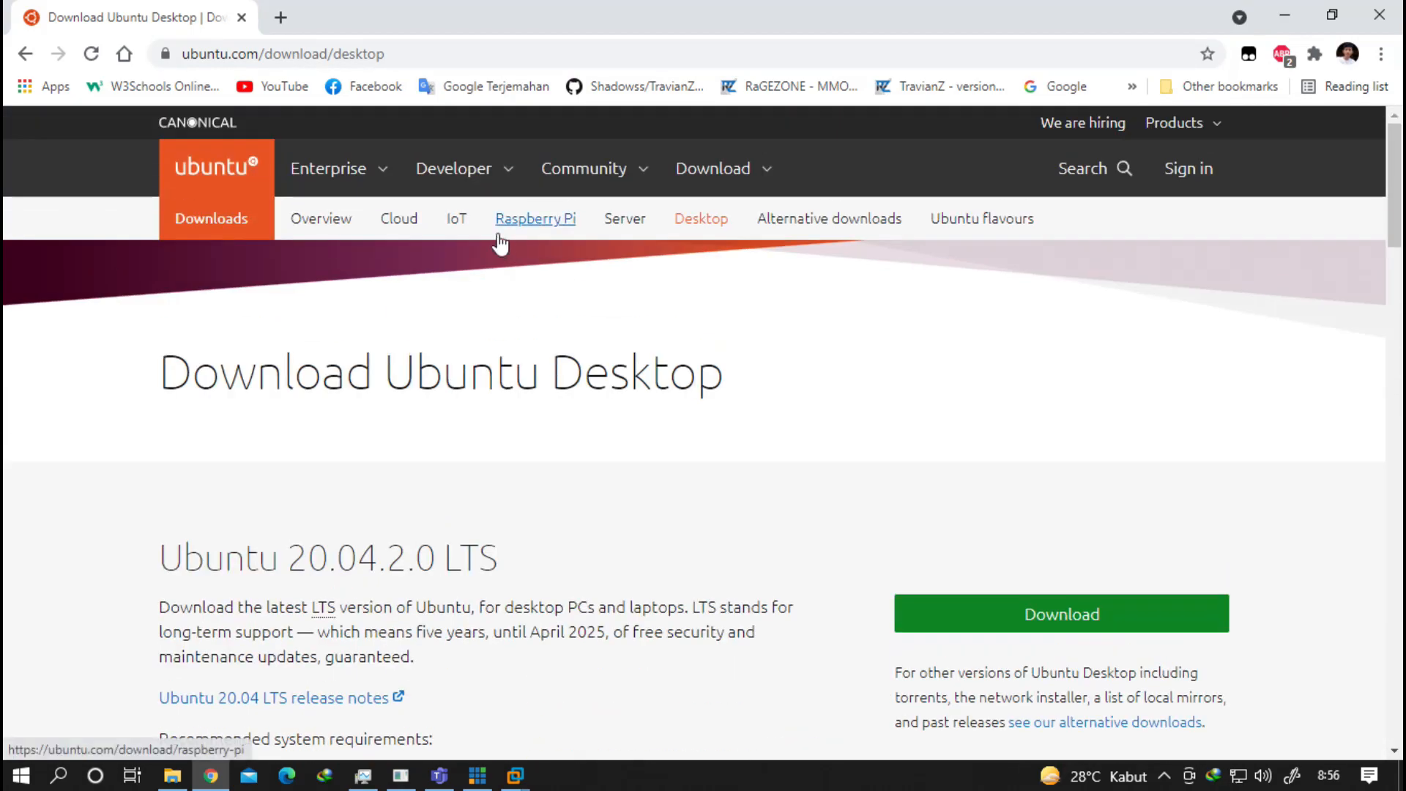
click(586, 187)
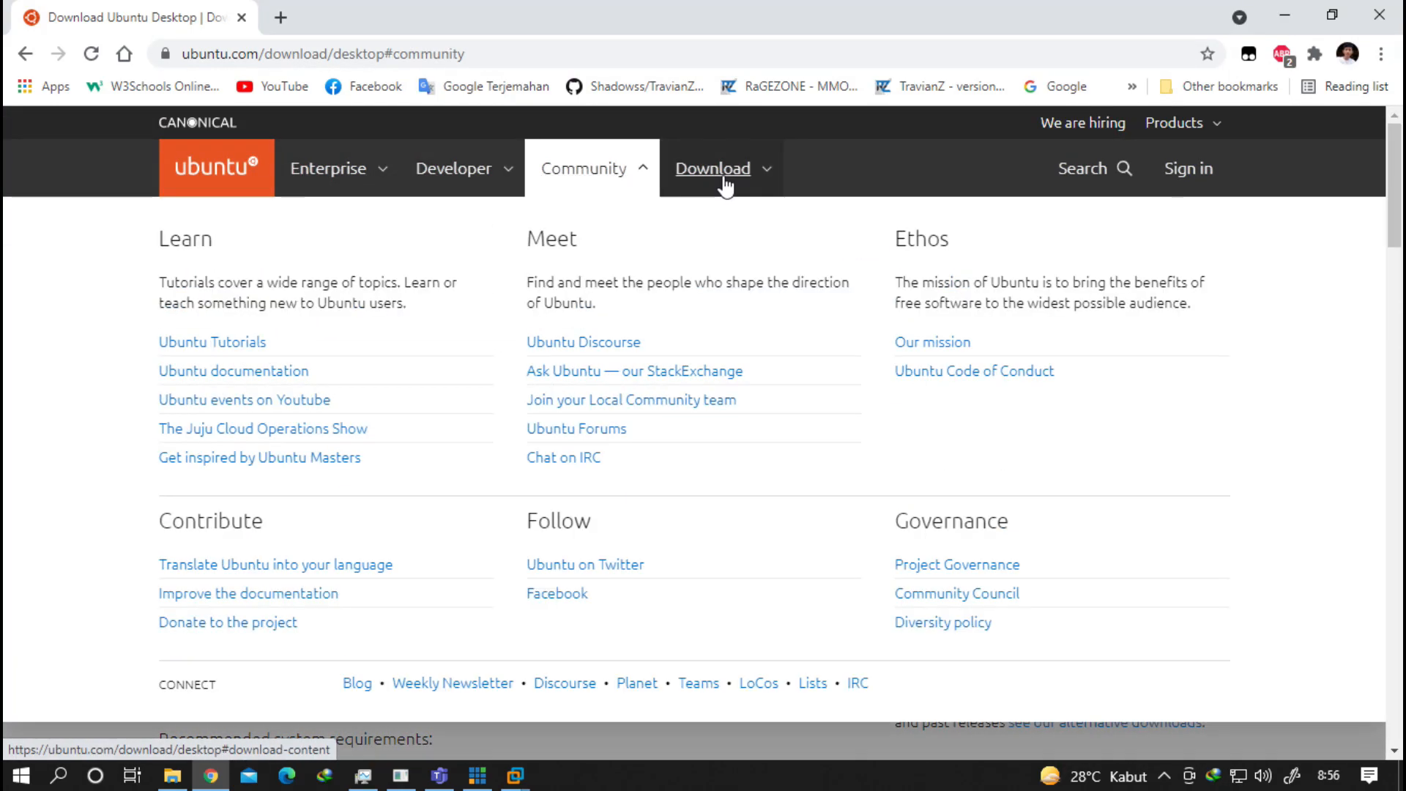
click(722, 182)
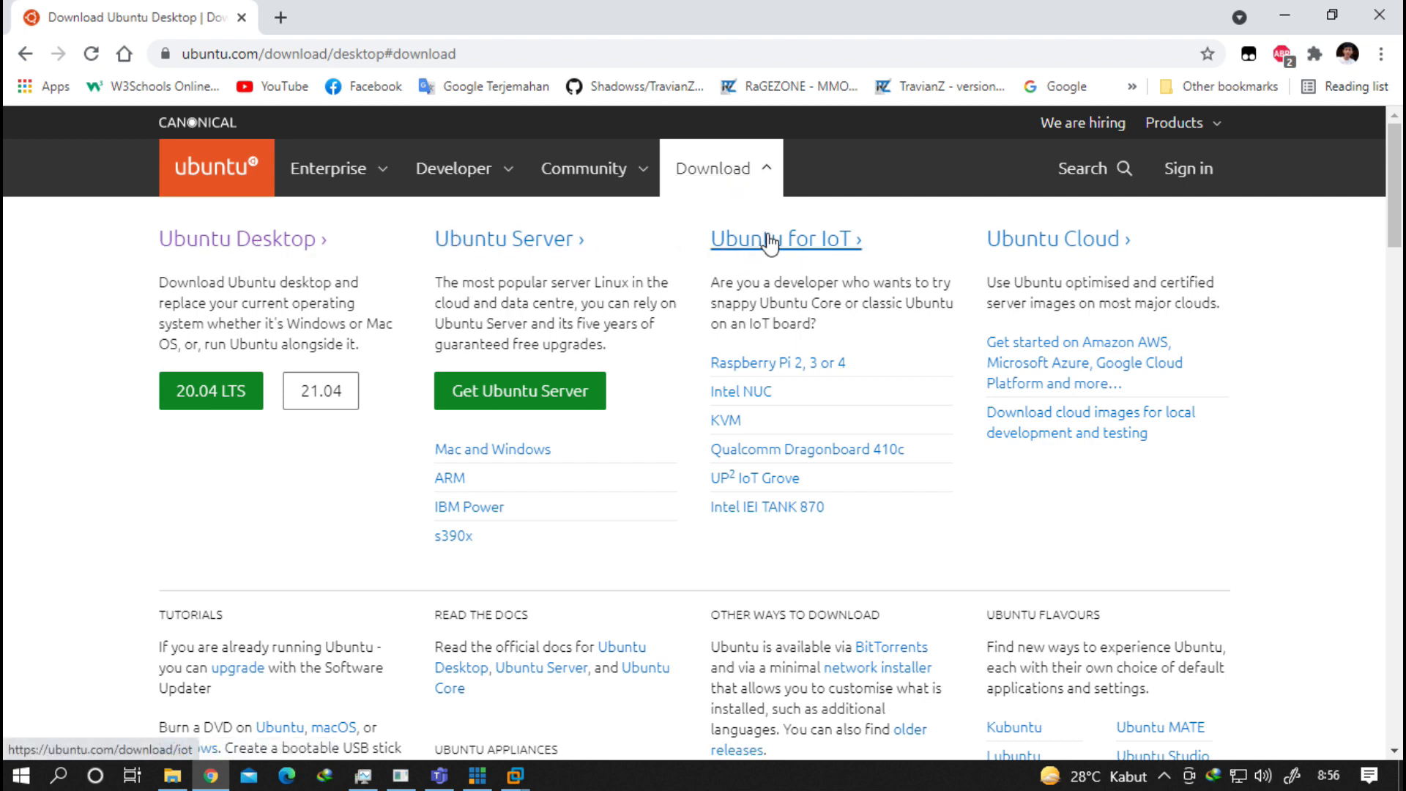
scroll(1026, 249, down, 3)
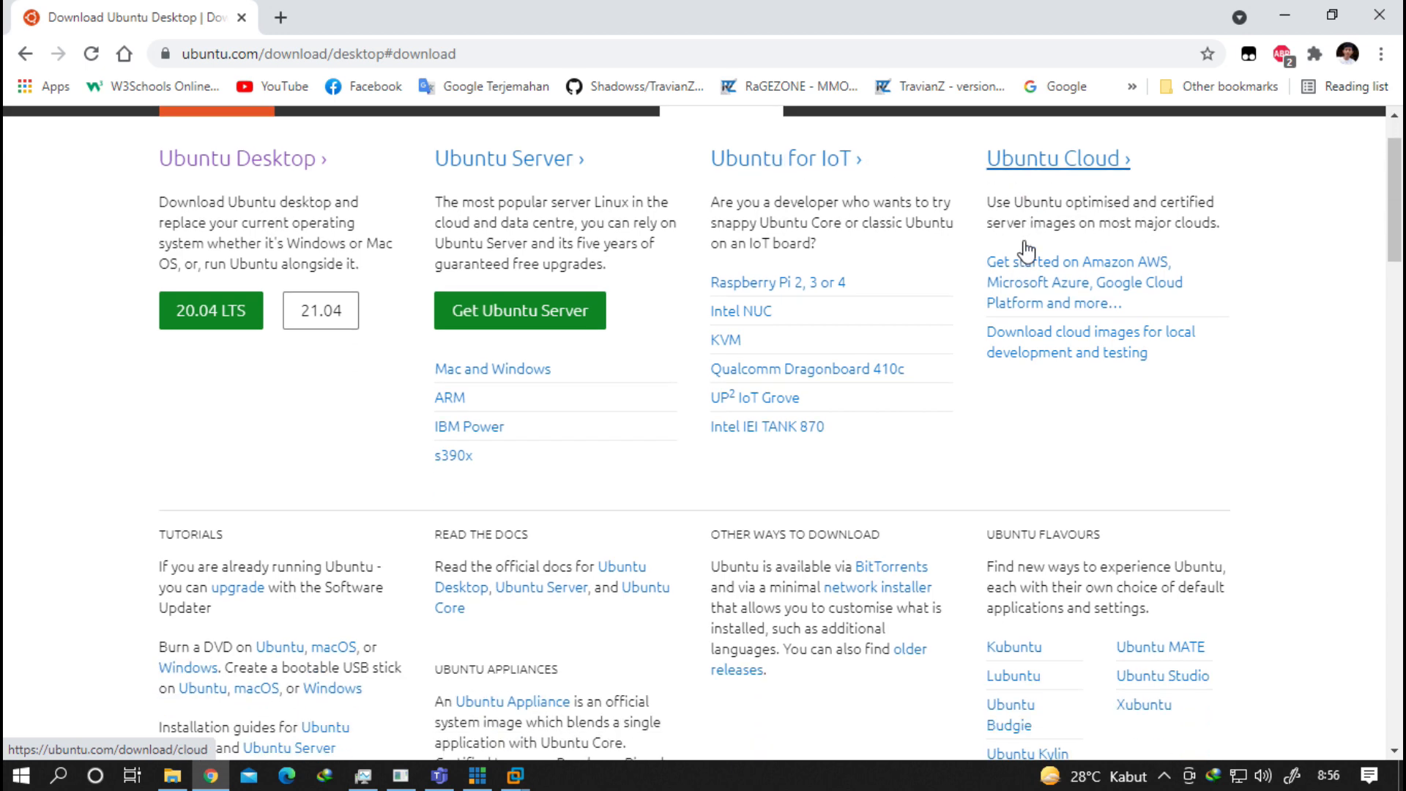
scroll(945, 246, down, 2)
scroll(926, 251, up, 5)
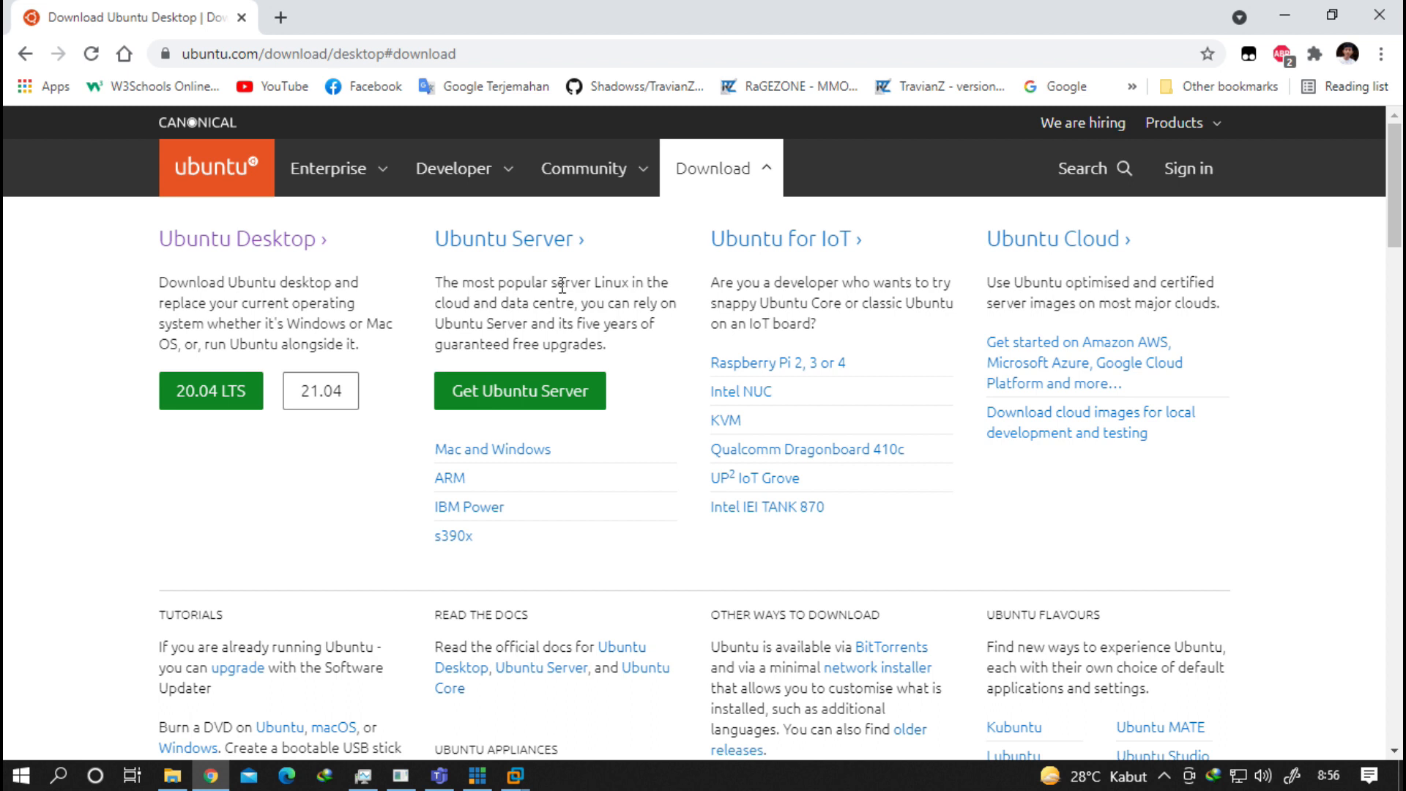
Open a new empty browser tab and close it again.
click(281, 19)
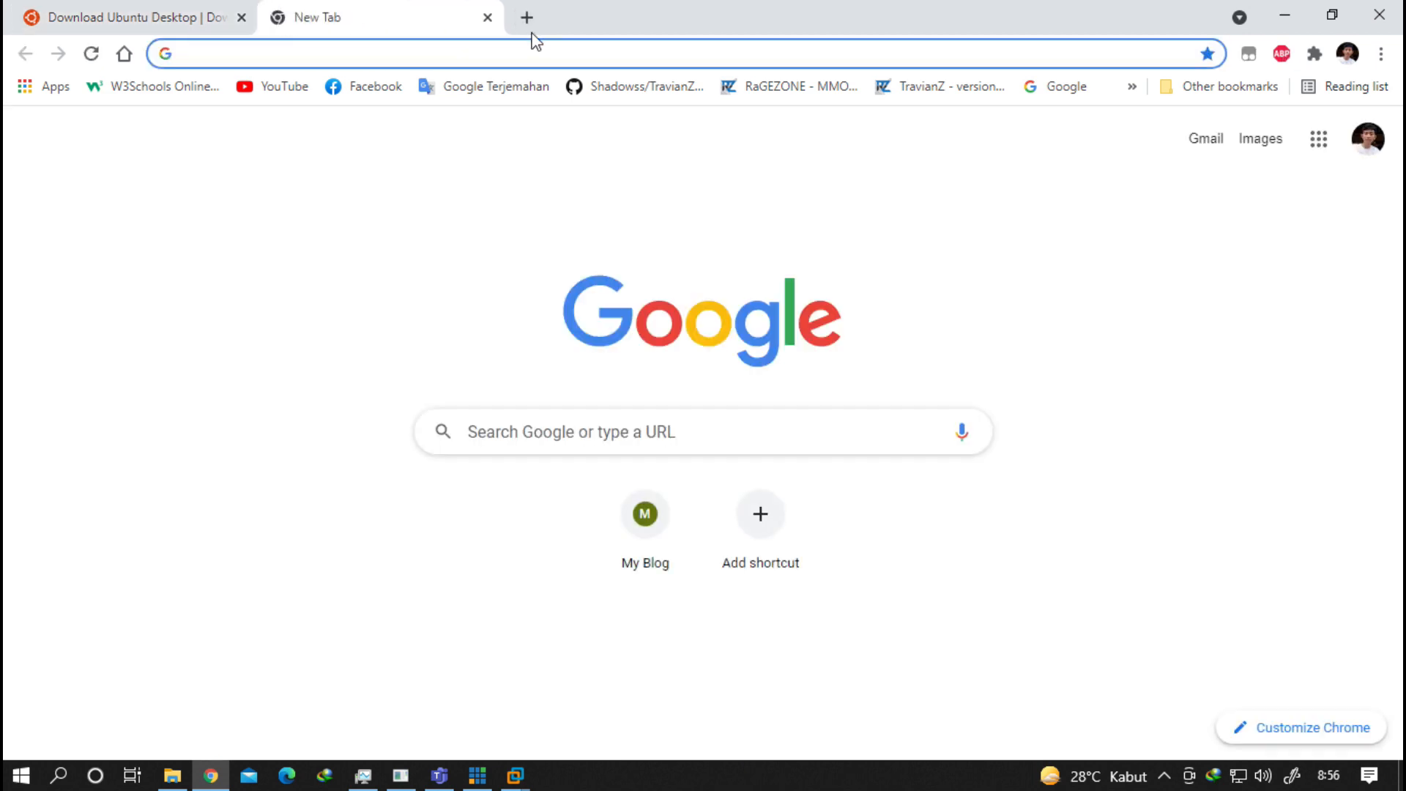
click(487, 17)
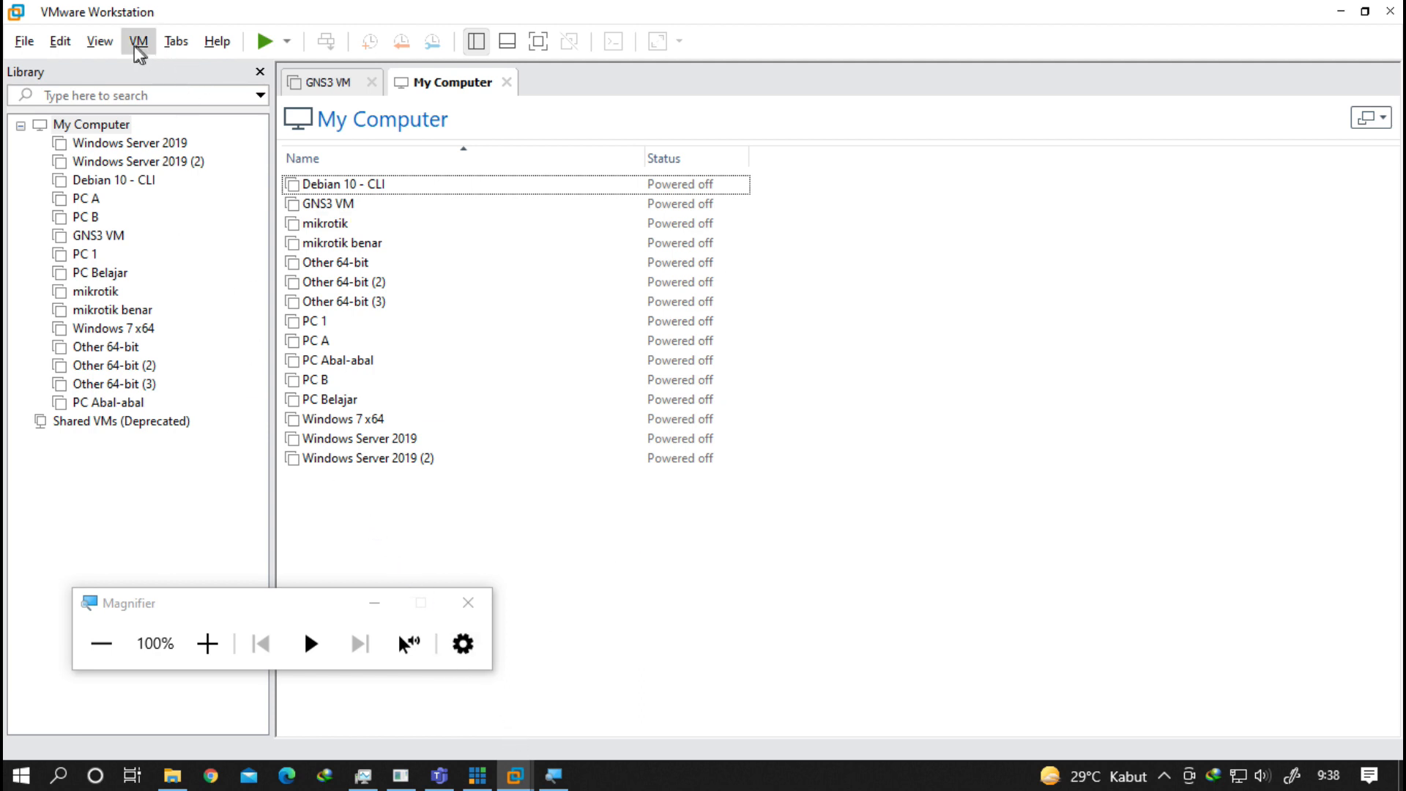
Launch New Virtual Machine from the File menu, keeping Typical (recommended) configuration.
click(29, 48)
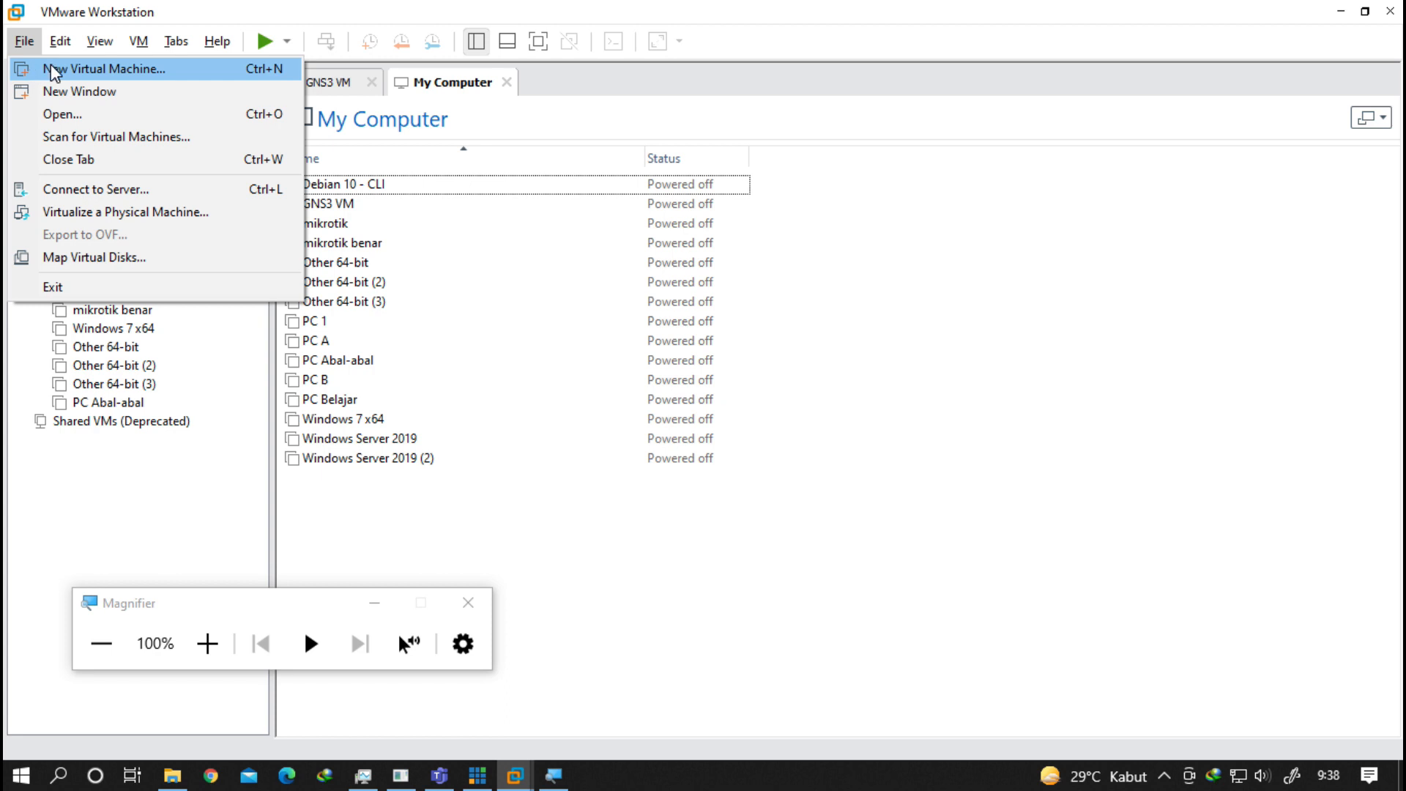
click(90, 74)
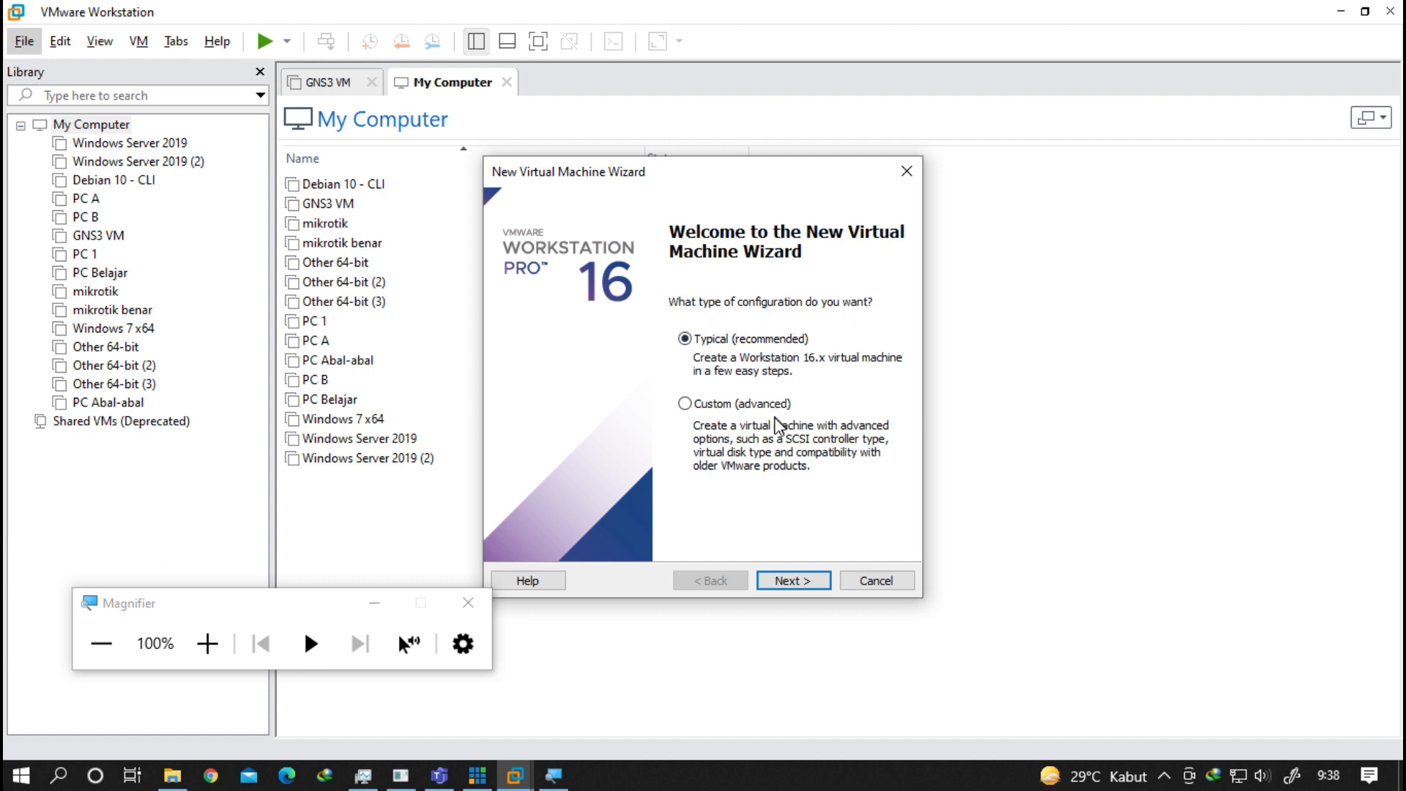
Use debian-10.6.0-amd64-DVD-1.iso as the installer disc image and continue to naming.
click(794, 581)
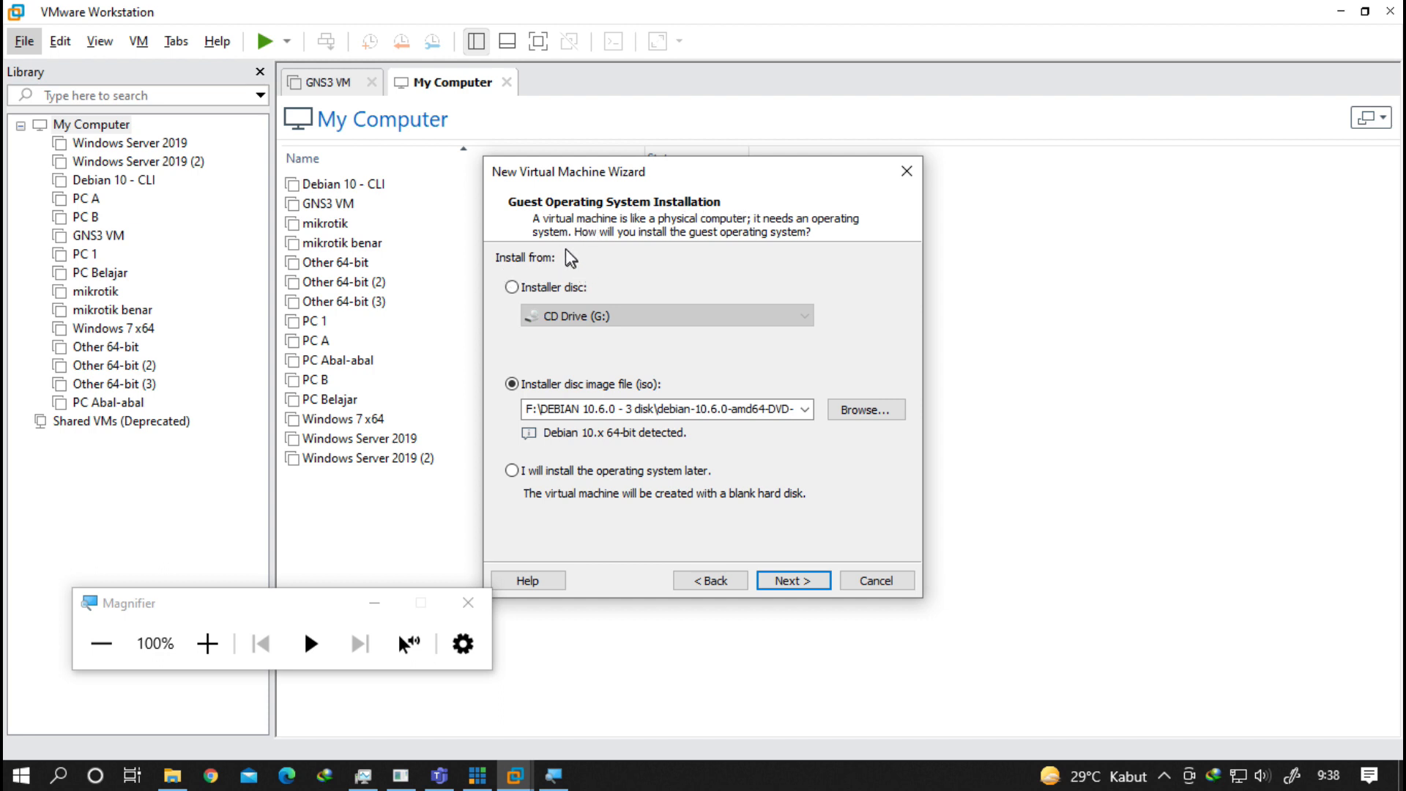
click(526, 290)
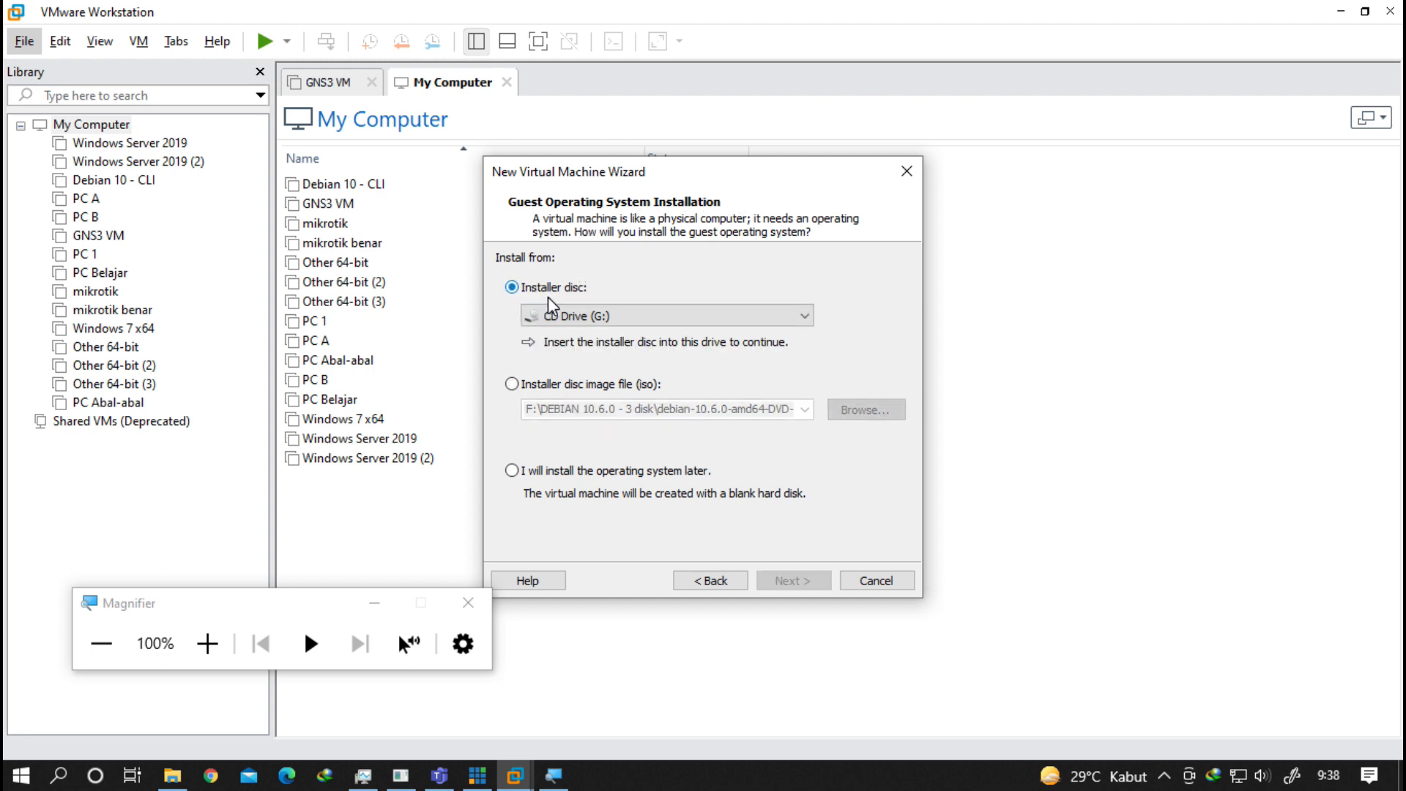
click(572, 396)
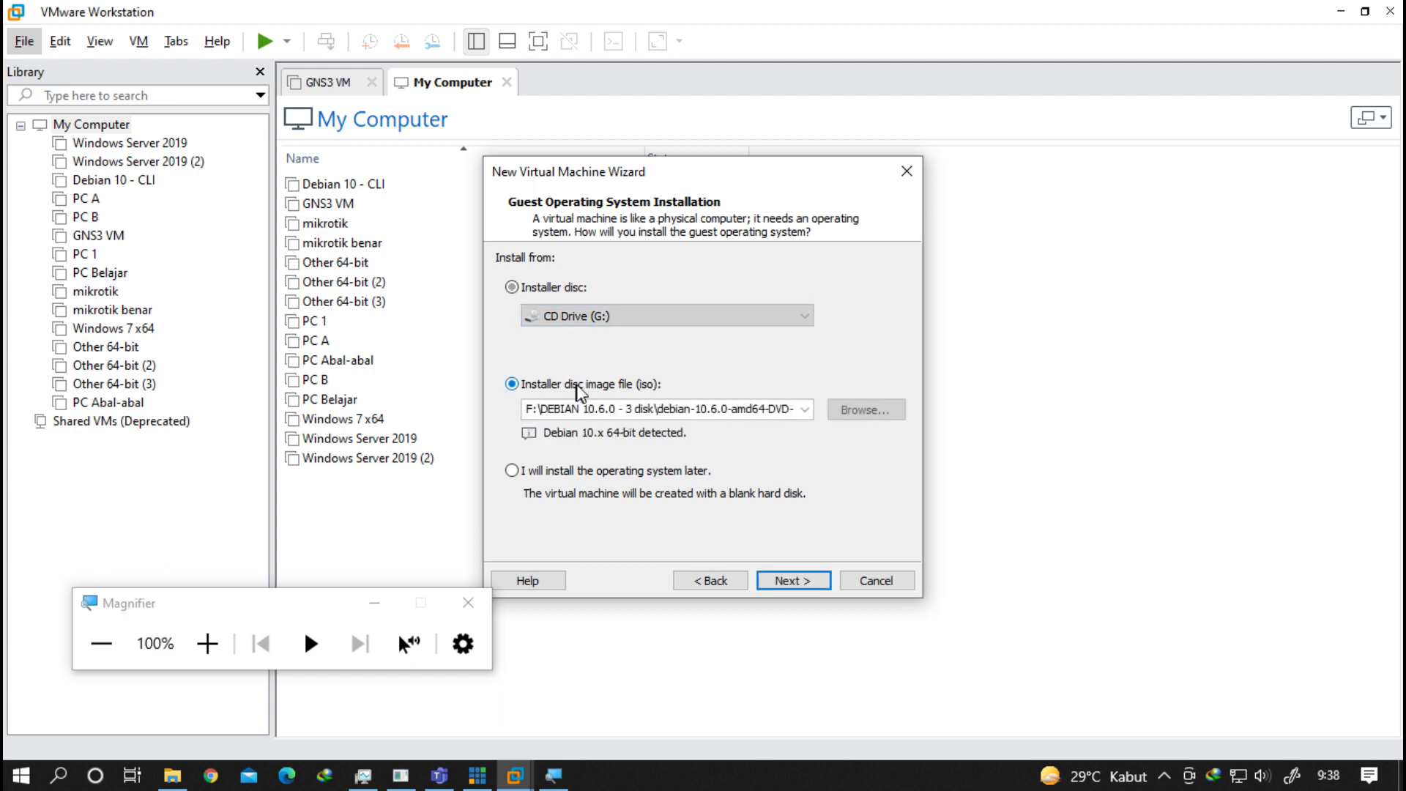
click(656, 476)
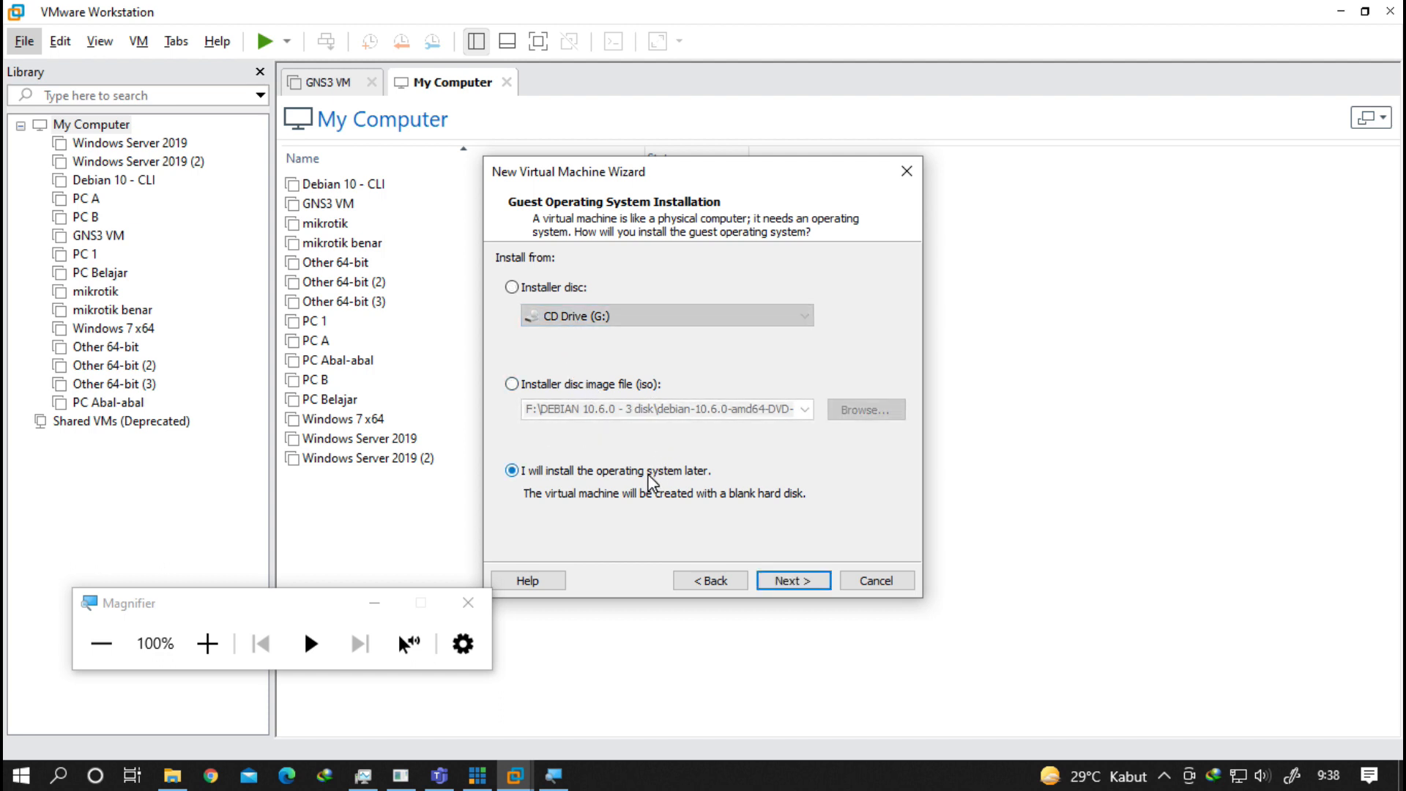
click(643, 391)
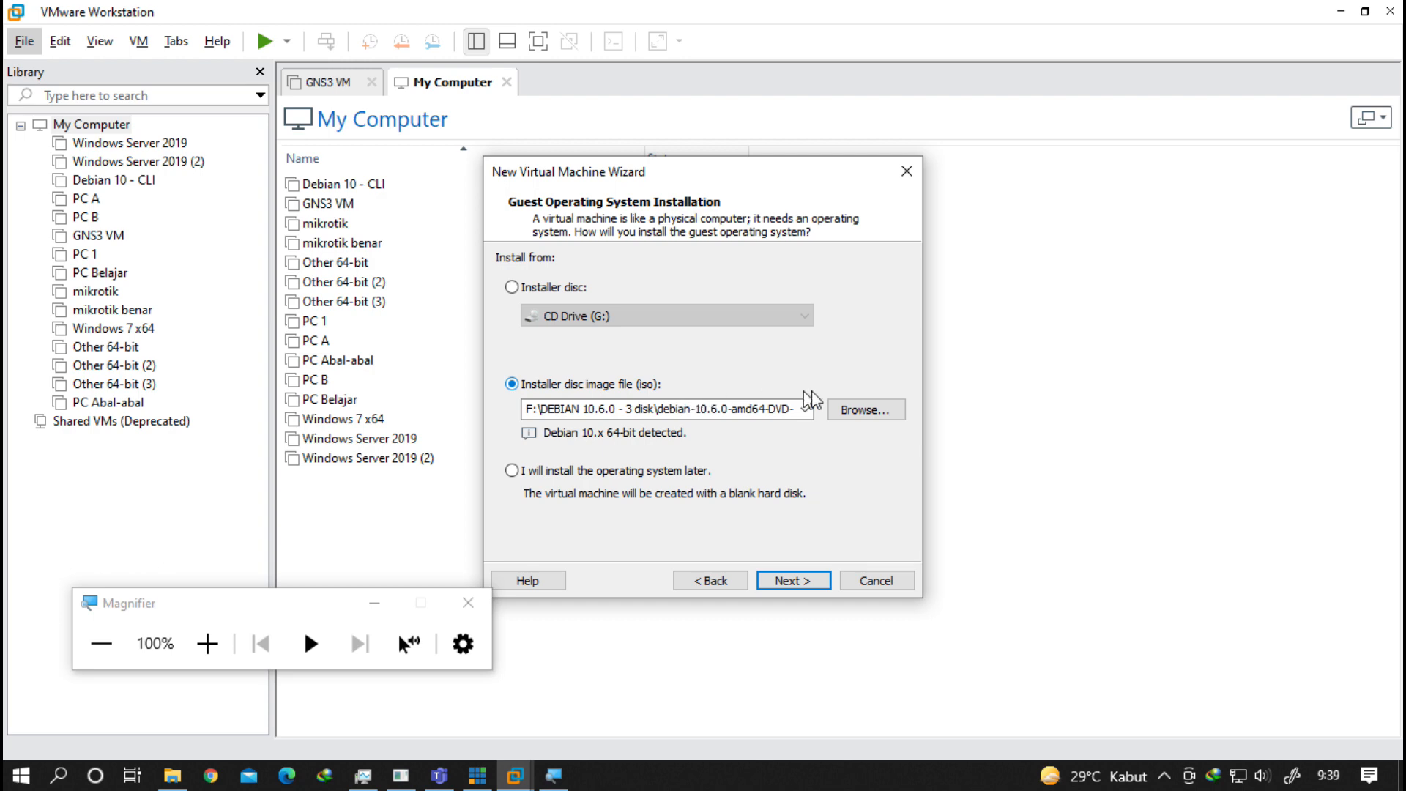
click(852, 411)
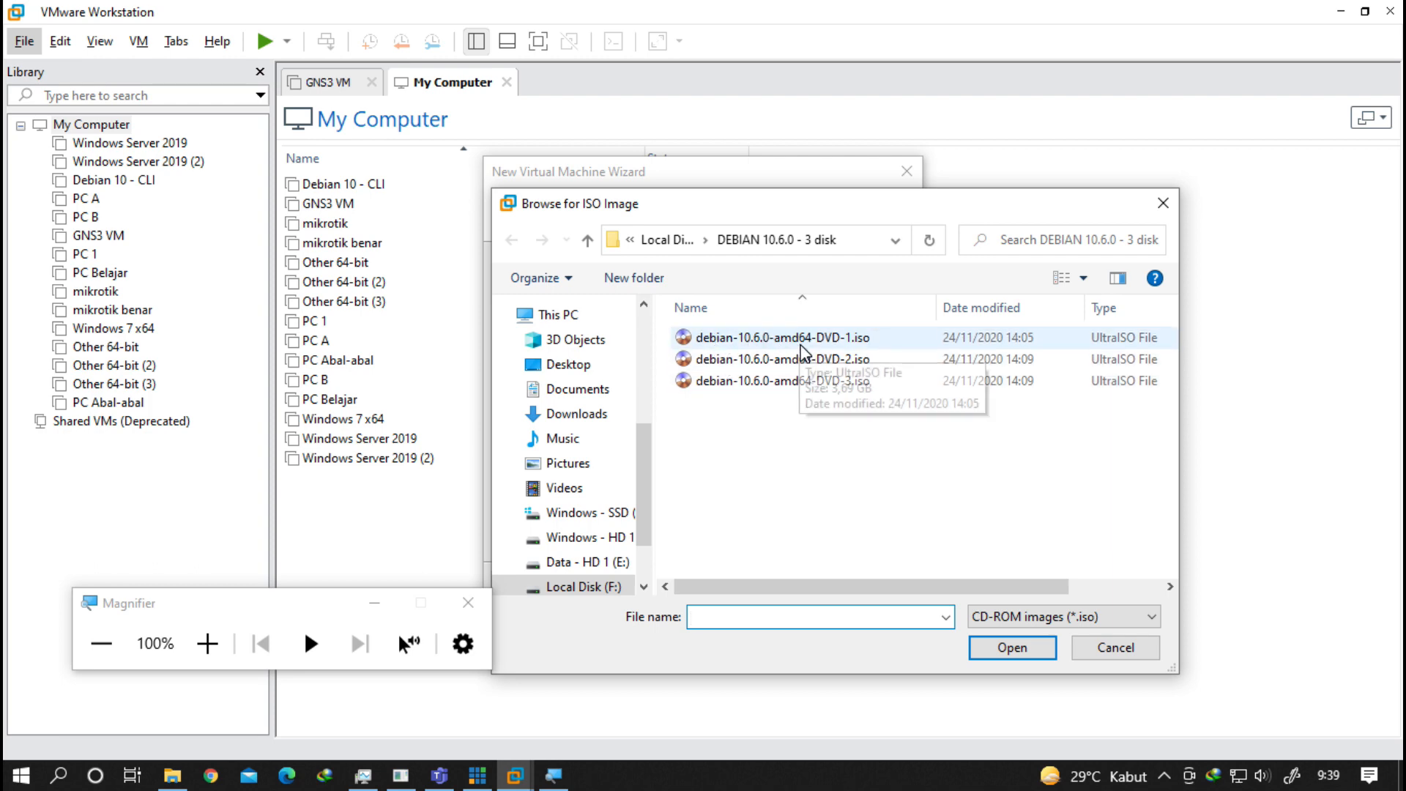
double_click(814, 340)
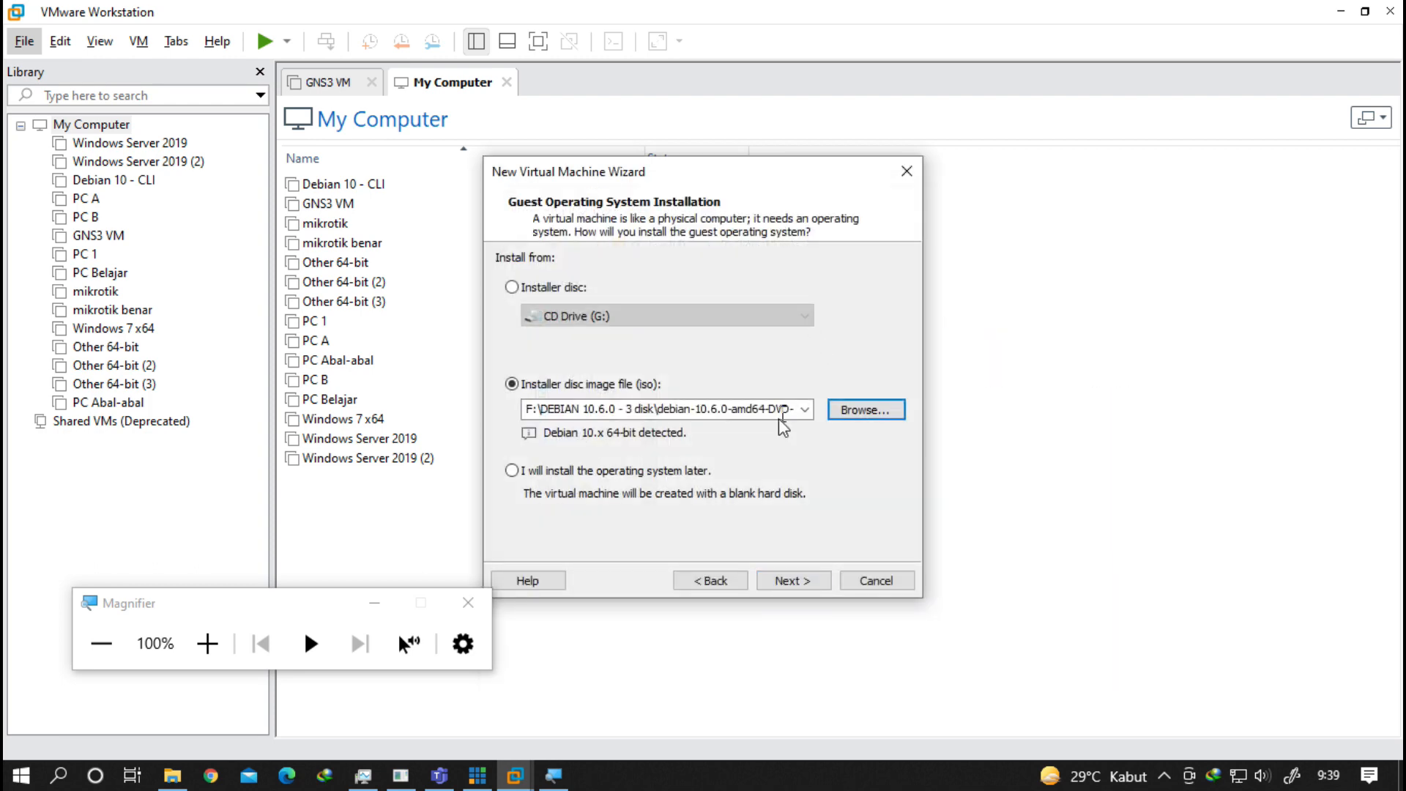
click(813, 582)
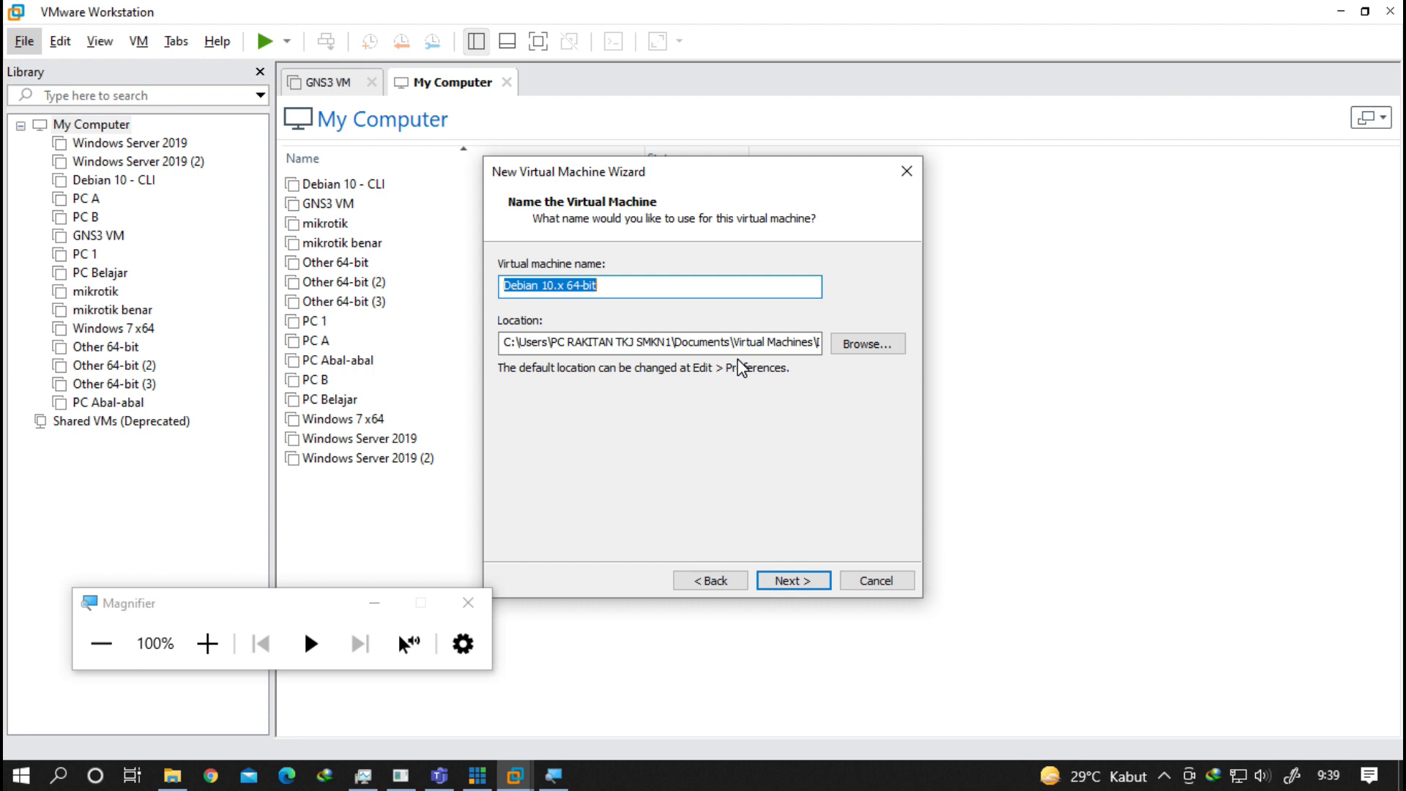
Name the virtual machine 'PC Belajar Saja Ya'.
text(PC)
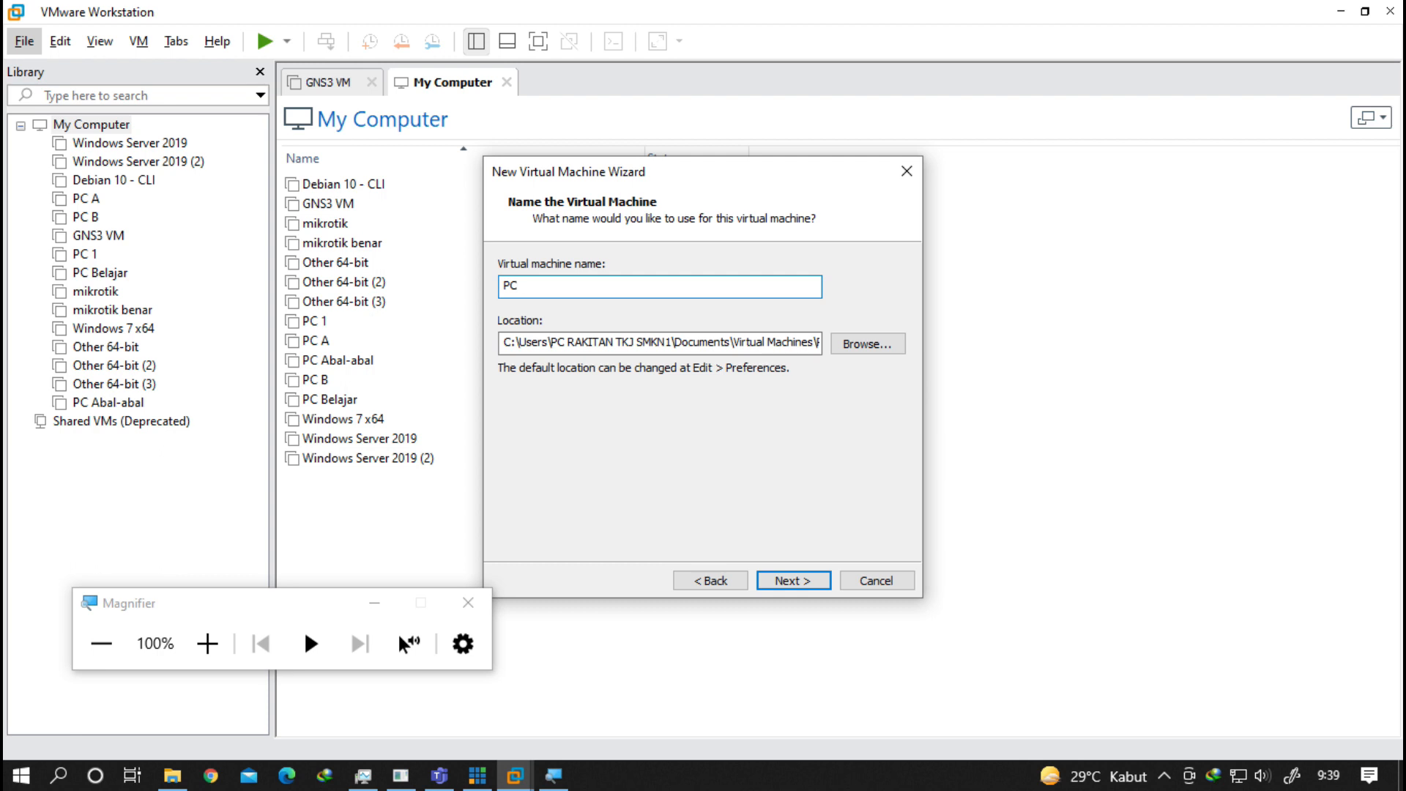
text( Belajar Saja Ya)
key(ctrl+a)
key(ctrl+c)
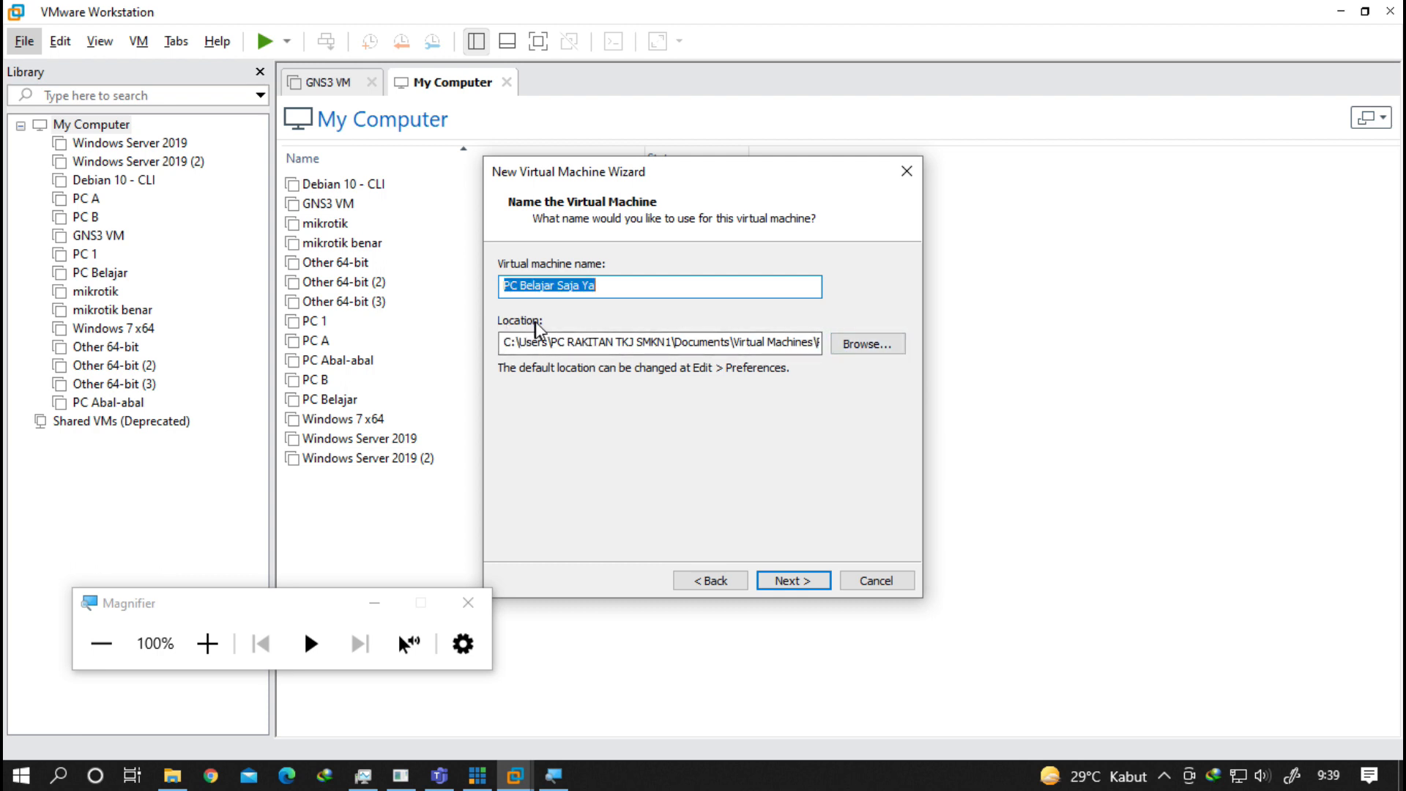
click(540, 342)
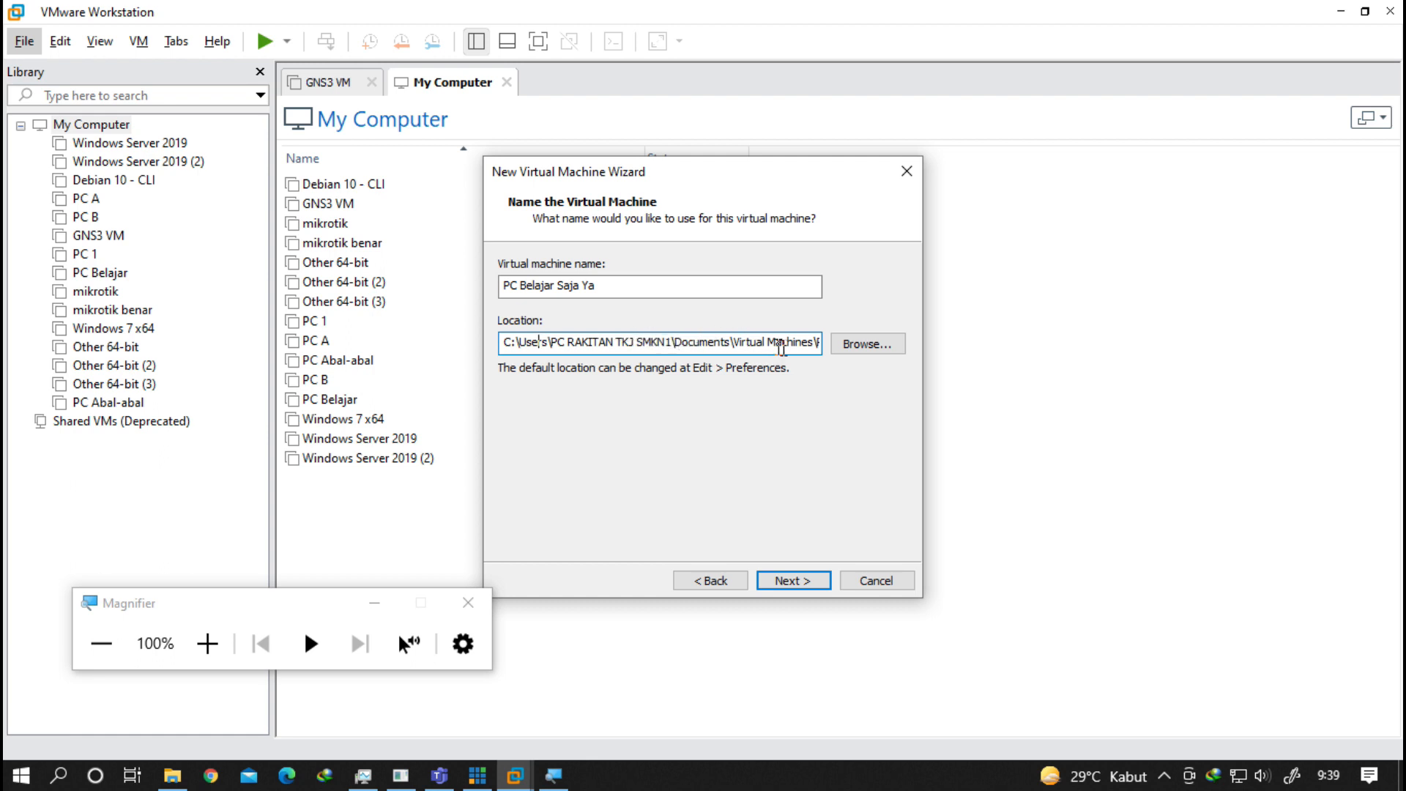
Browse the storage location to the Vmware folder on Local Disk (F:).
click(872, 344)
scroll(740, 384, down, 3)
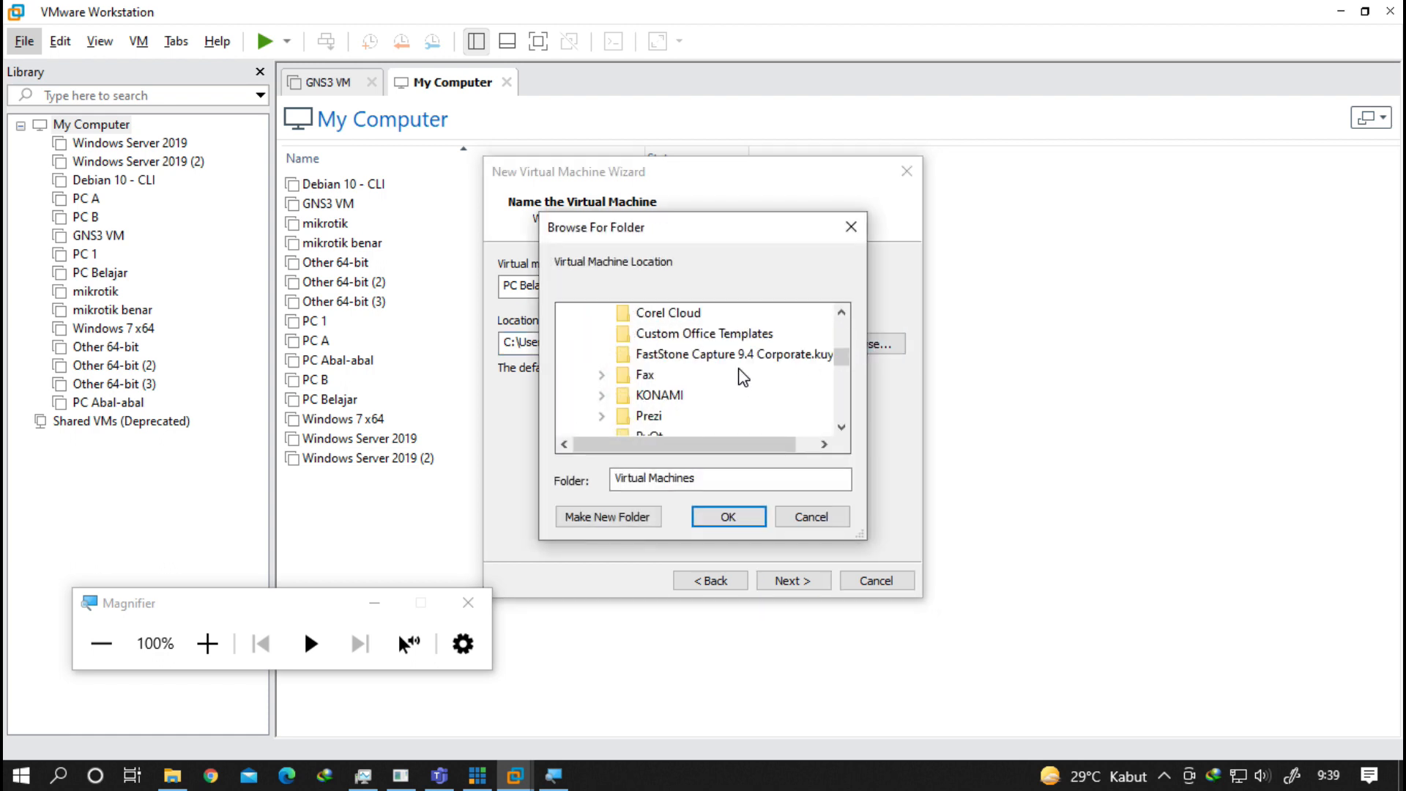
scroll(740, 377, down, 6)
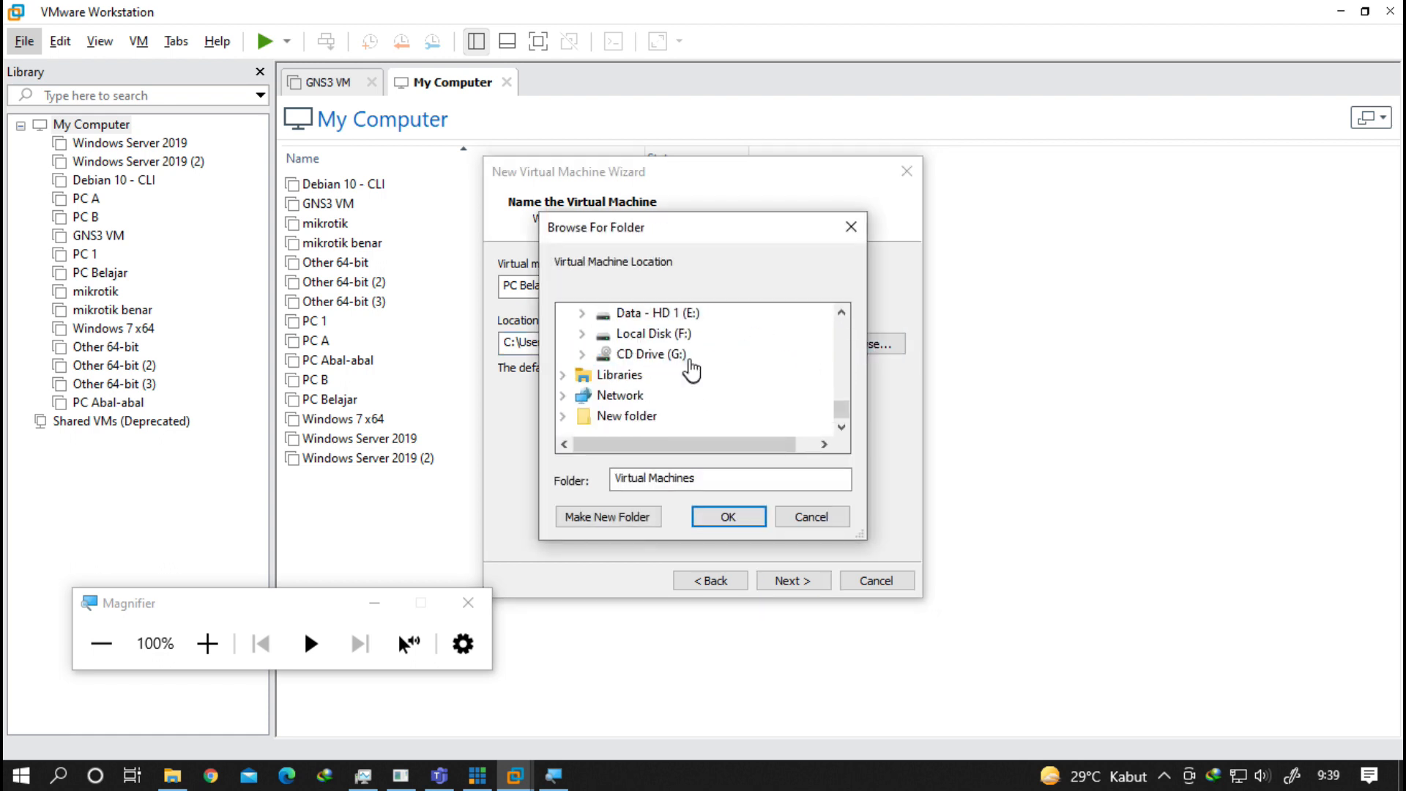
click(669, 335)
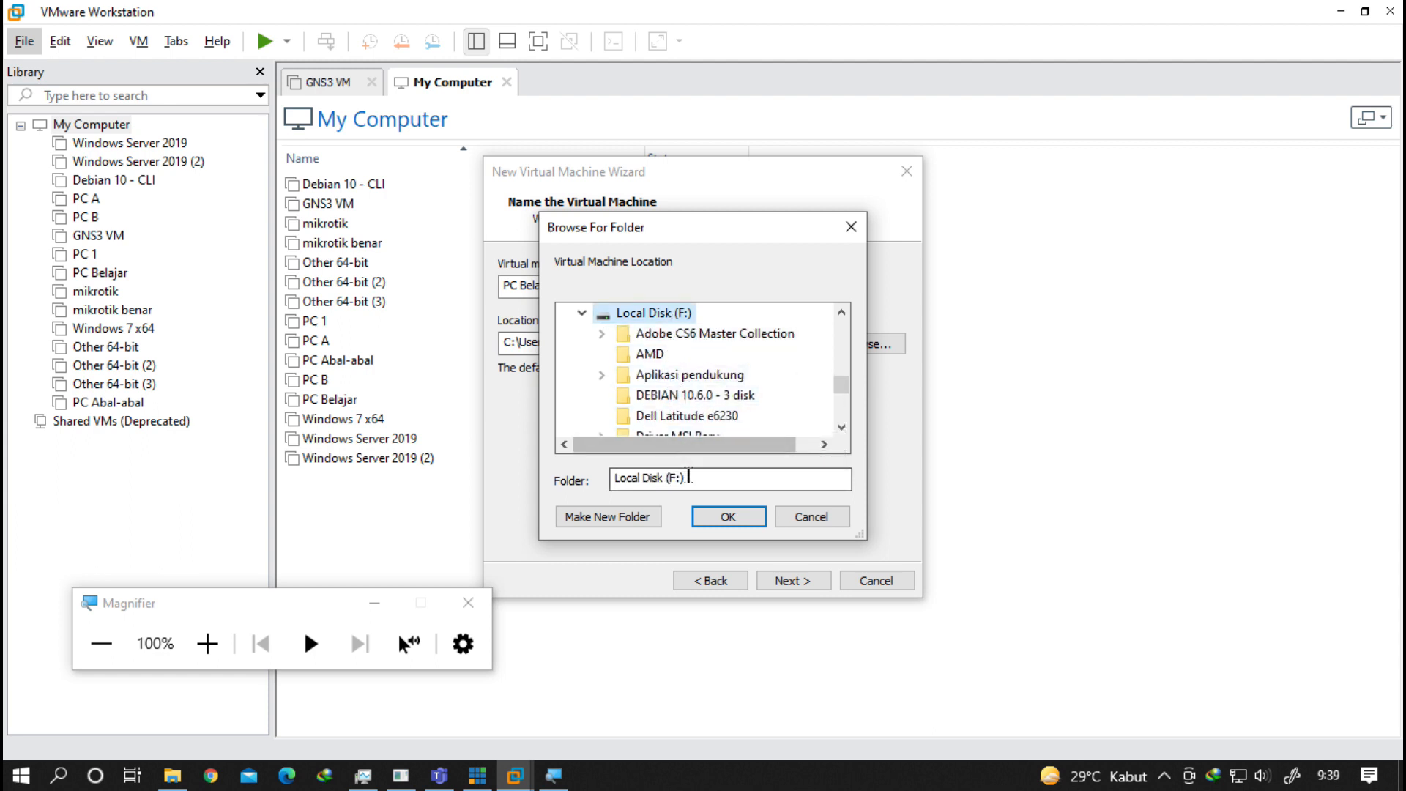
scroll(684, 398, down, 2)
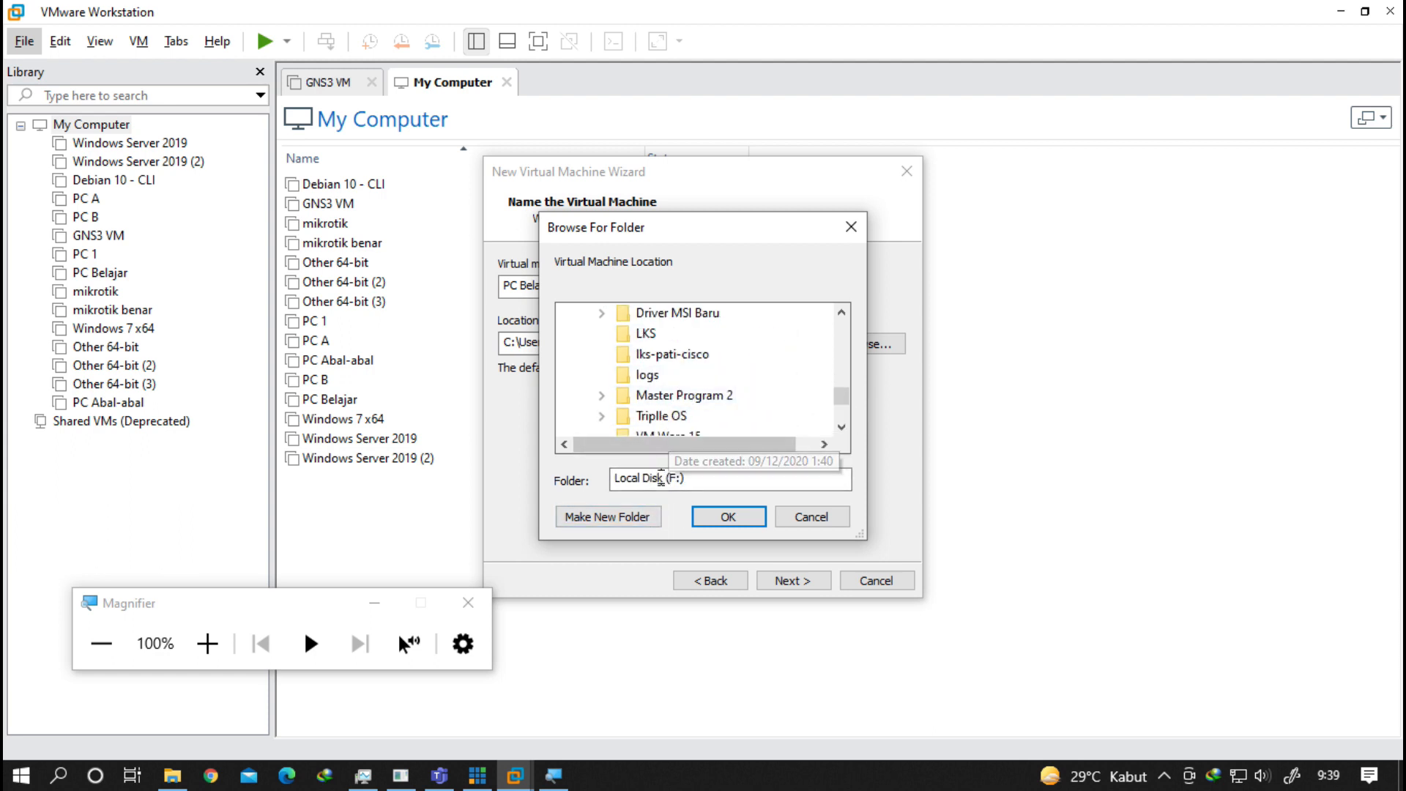
scroll(683, 399, down, 2)
scroll(680, 385, up, 1)
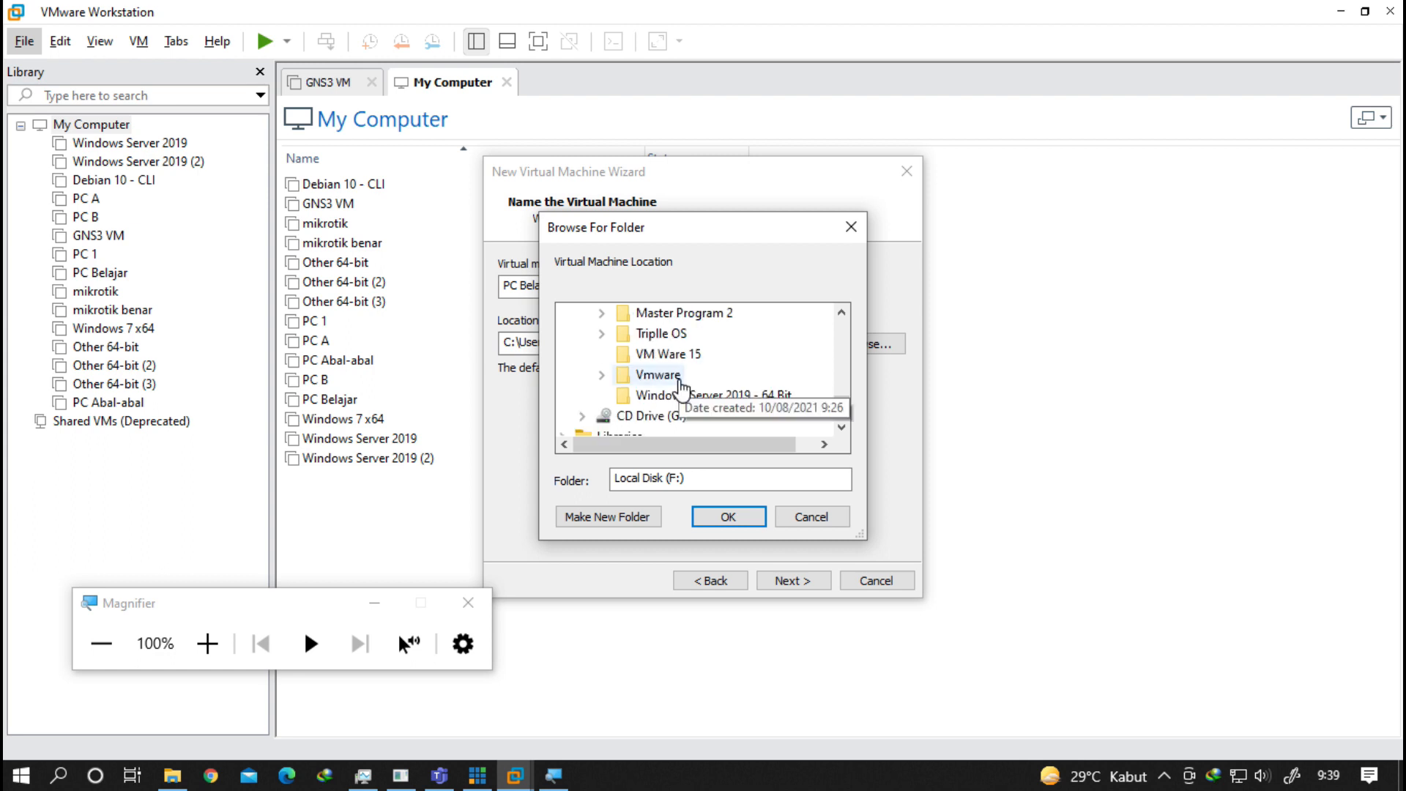
click(680, 385)
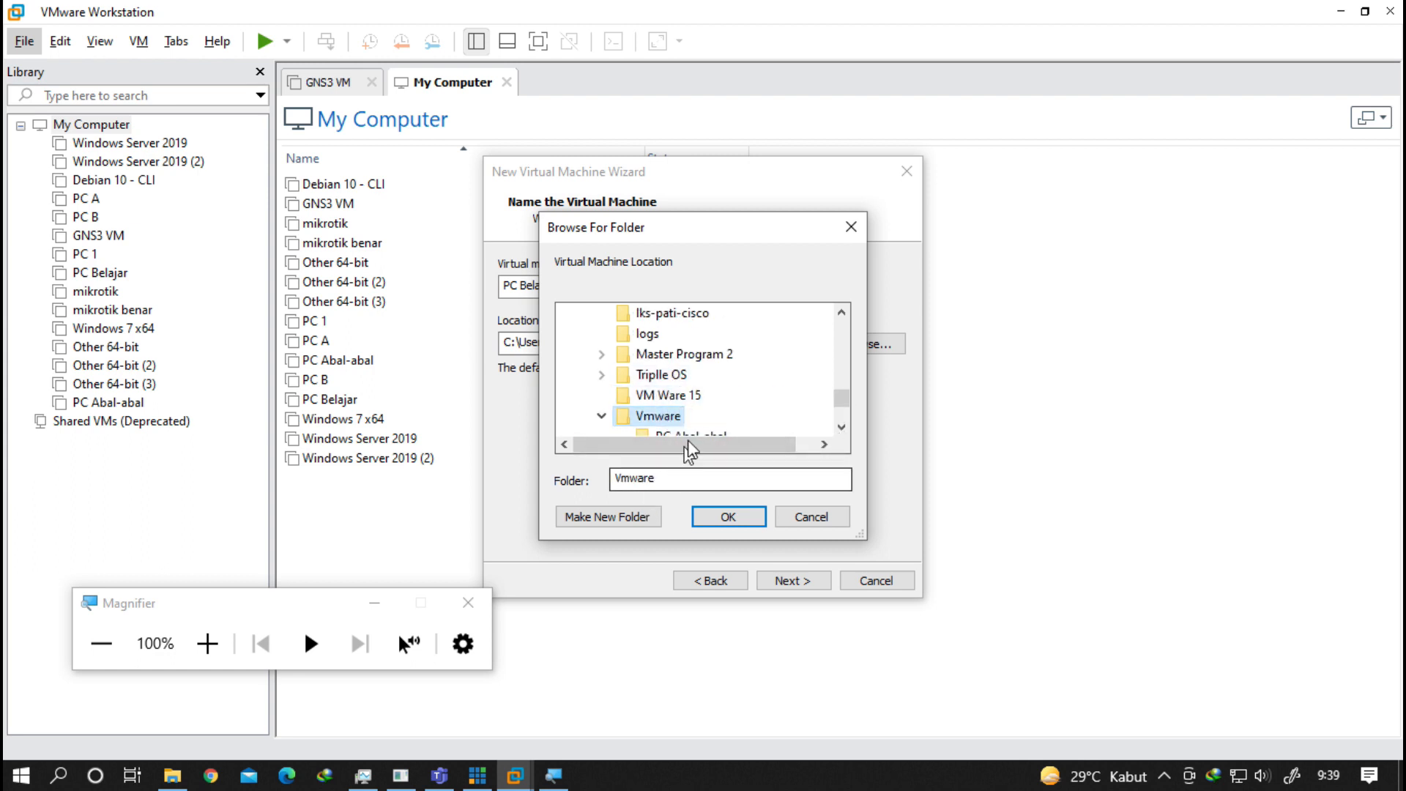
scroll(689, 440, down, 1)
Create a 'PC Belajar Saja Ya' folder inside Vmware and set it as the location.
click(642, 521)
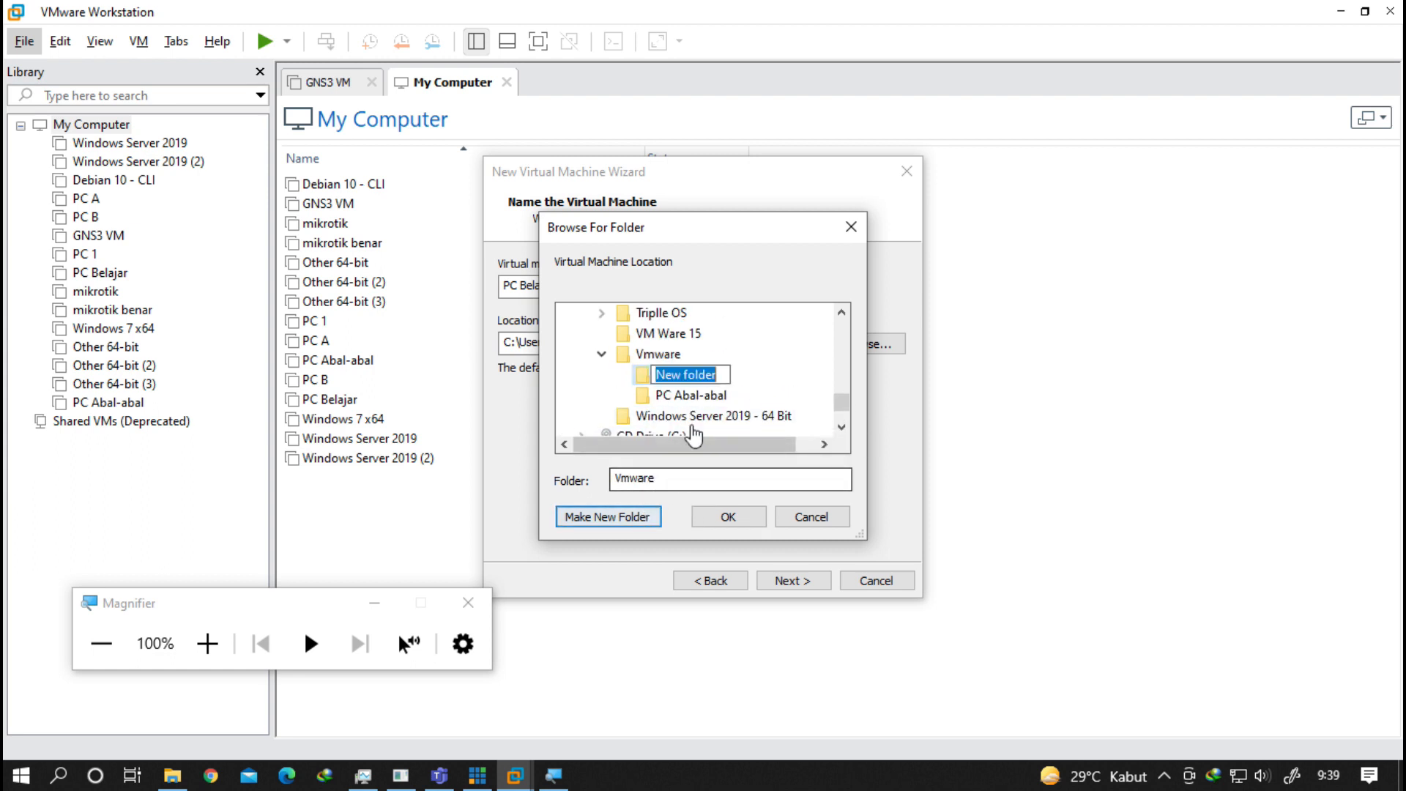
key(ctrl+v)
click(785, 379)
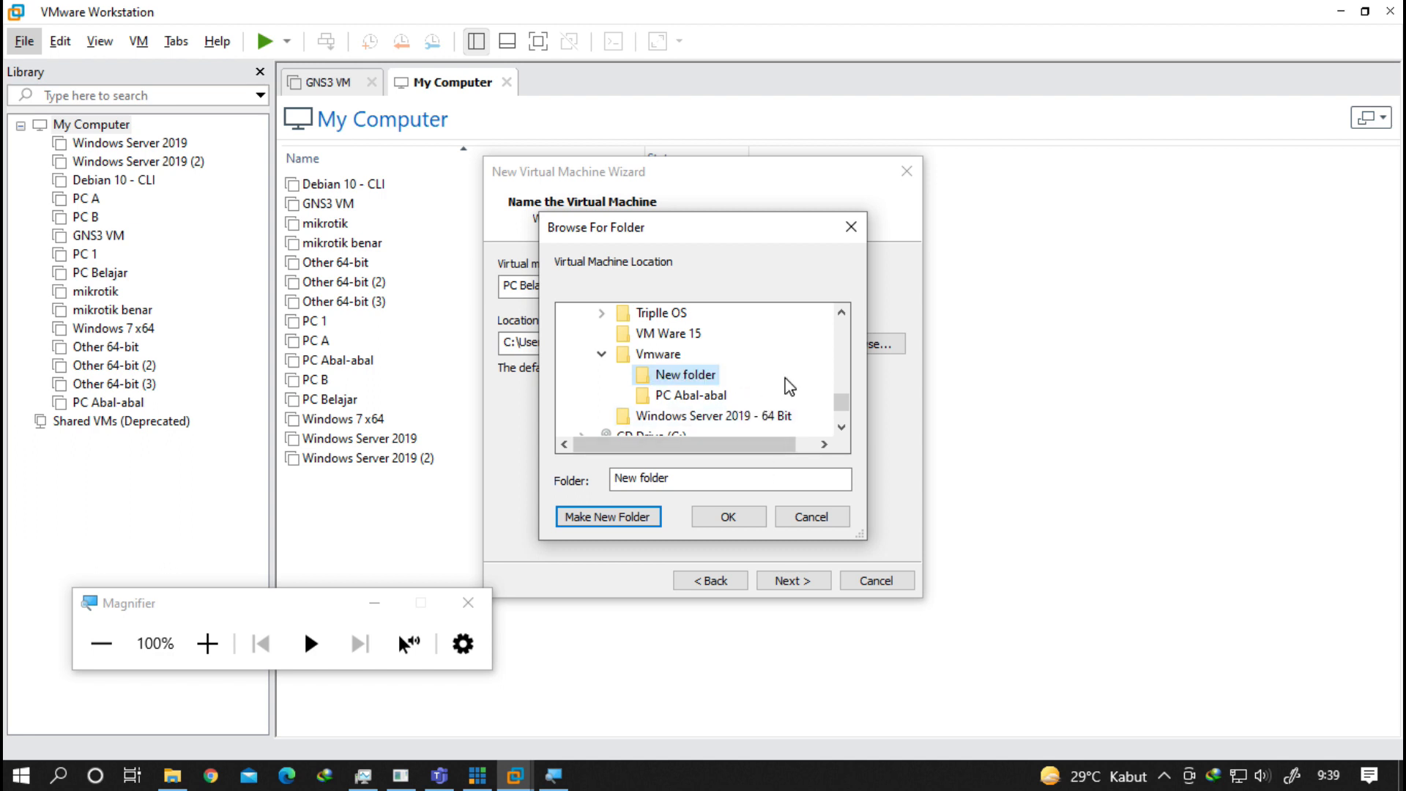
click(702, 394)
click(728, 515)
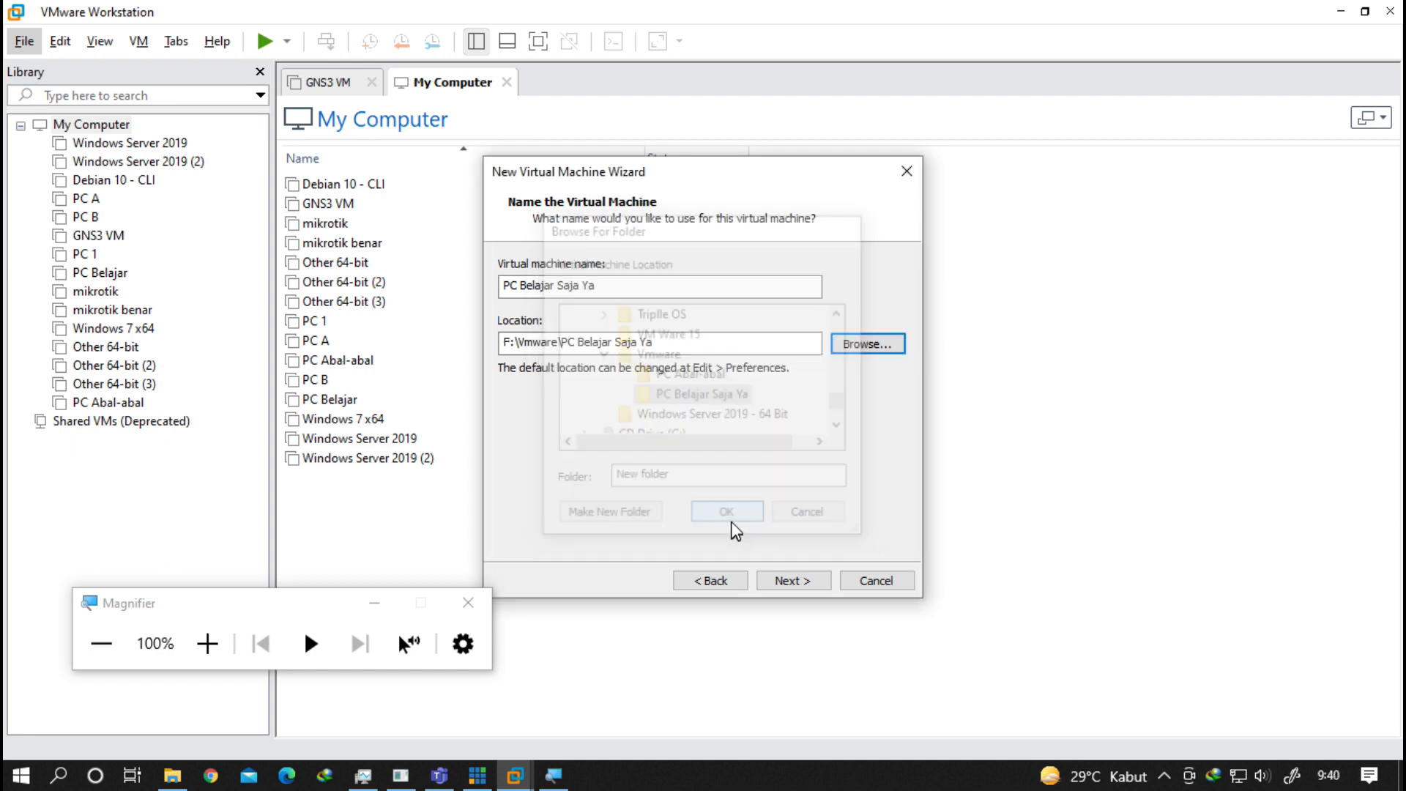
drag(501, 343, 682, 342)
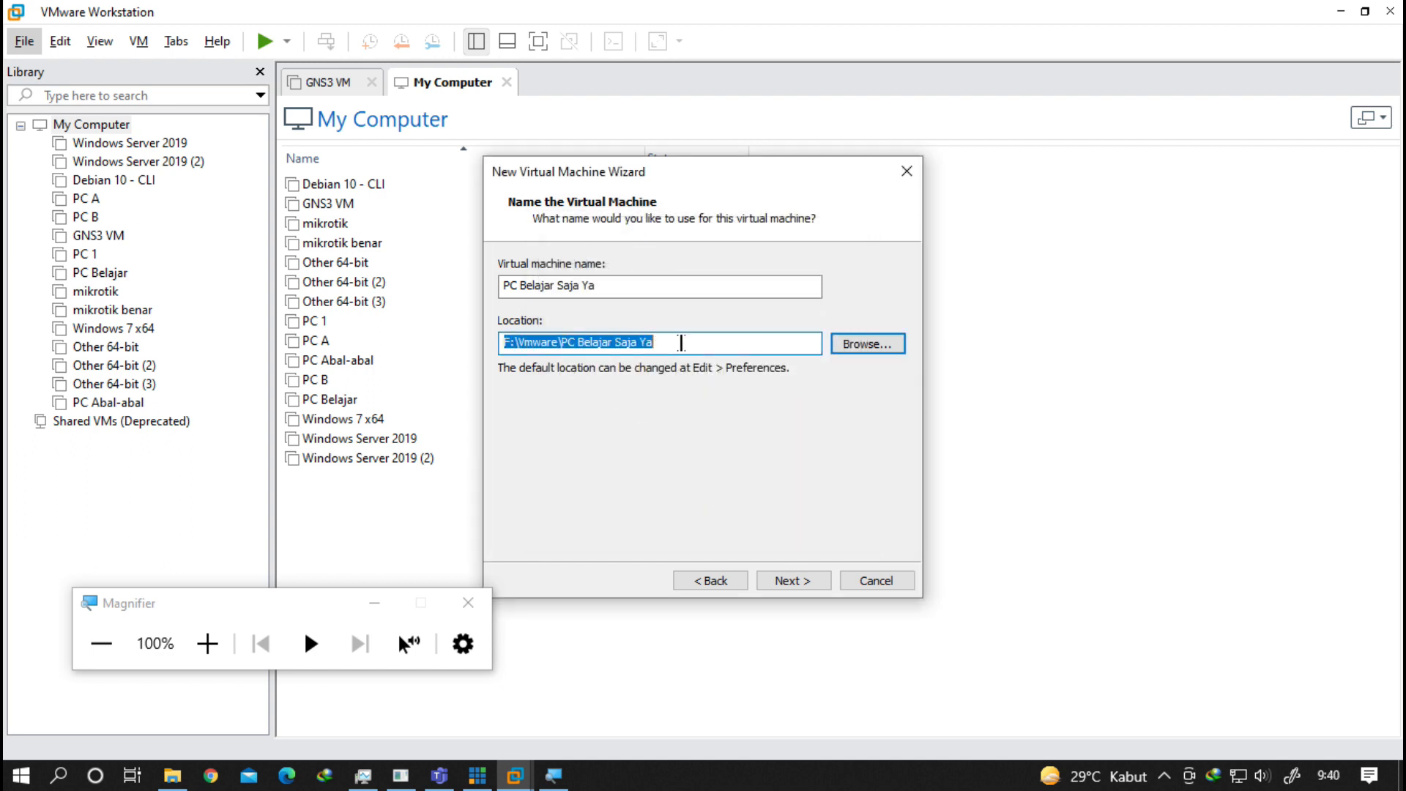
click(681, 343)
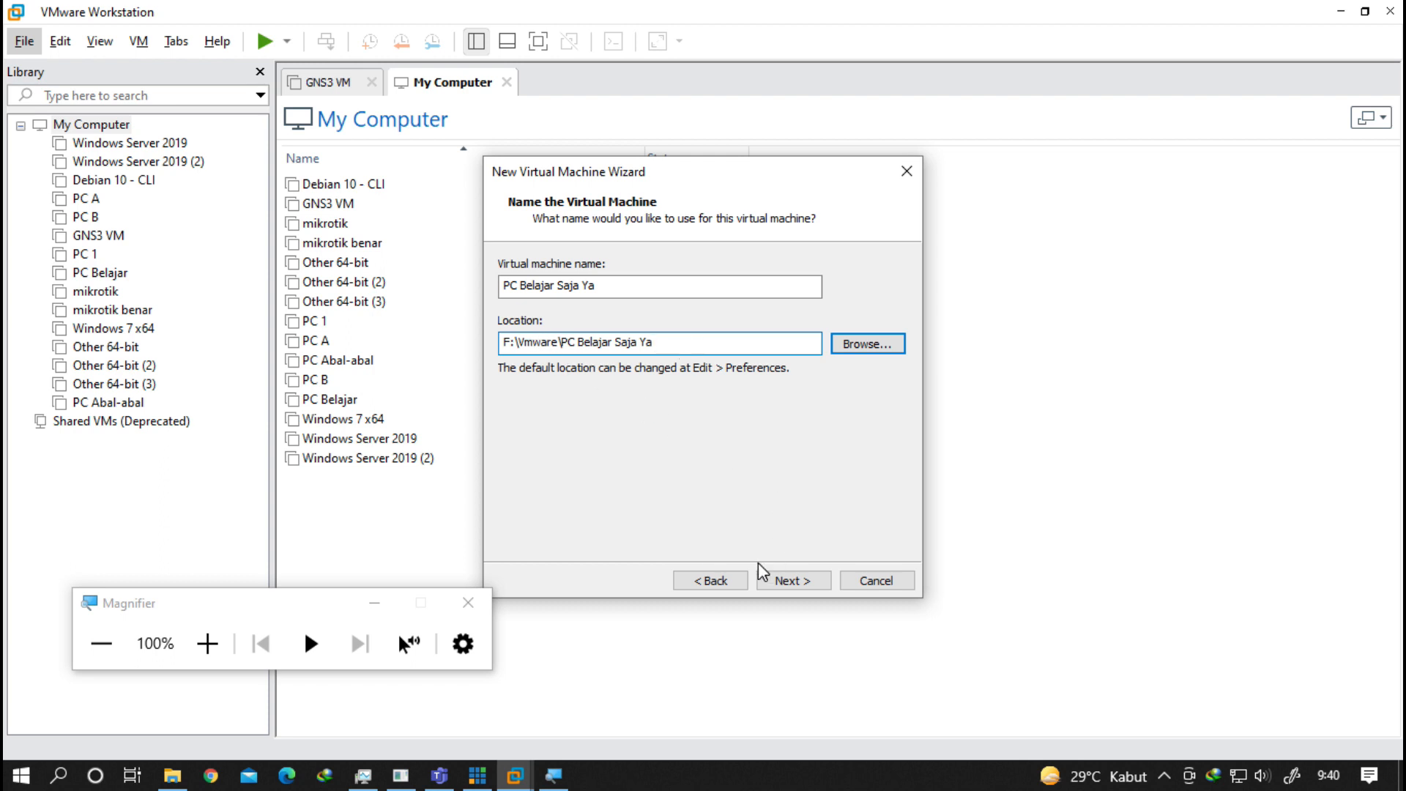
Set the maximum disk size to 100 GB and proceed to the Ready to Create summary.
click(800, 579)
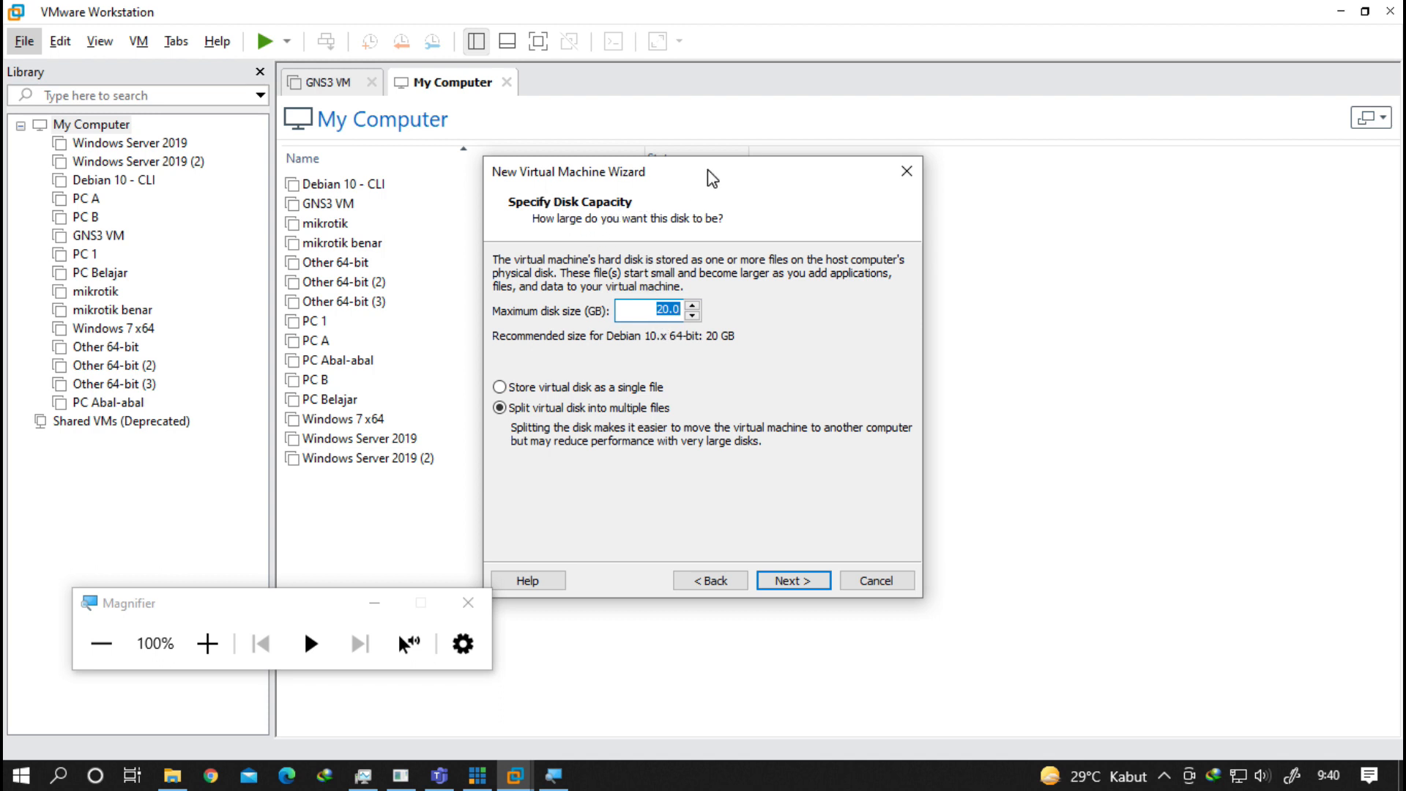
drag(713, 178, 776, 193)
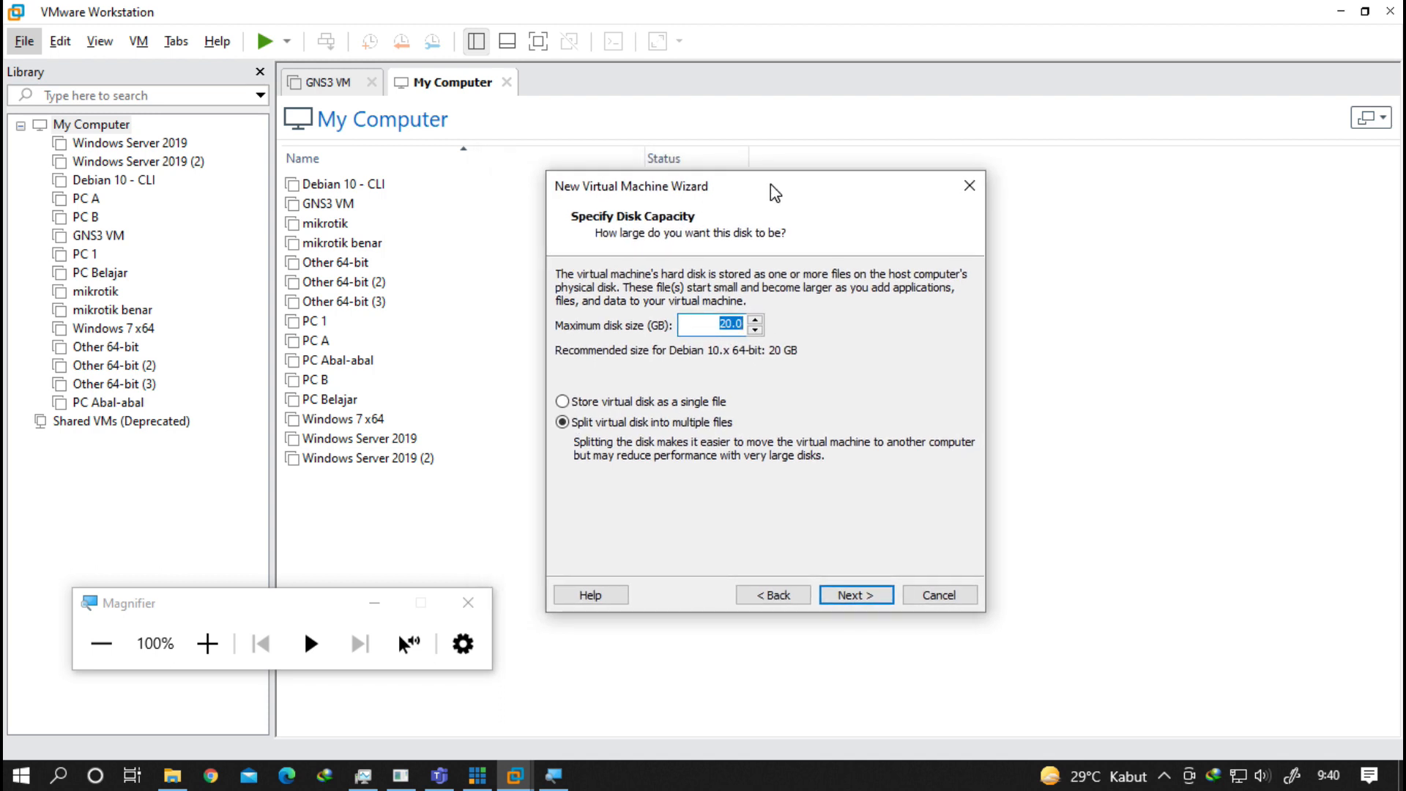
text(100)
drag(844, 206, 959, 253)
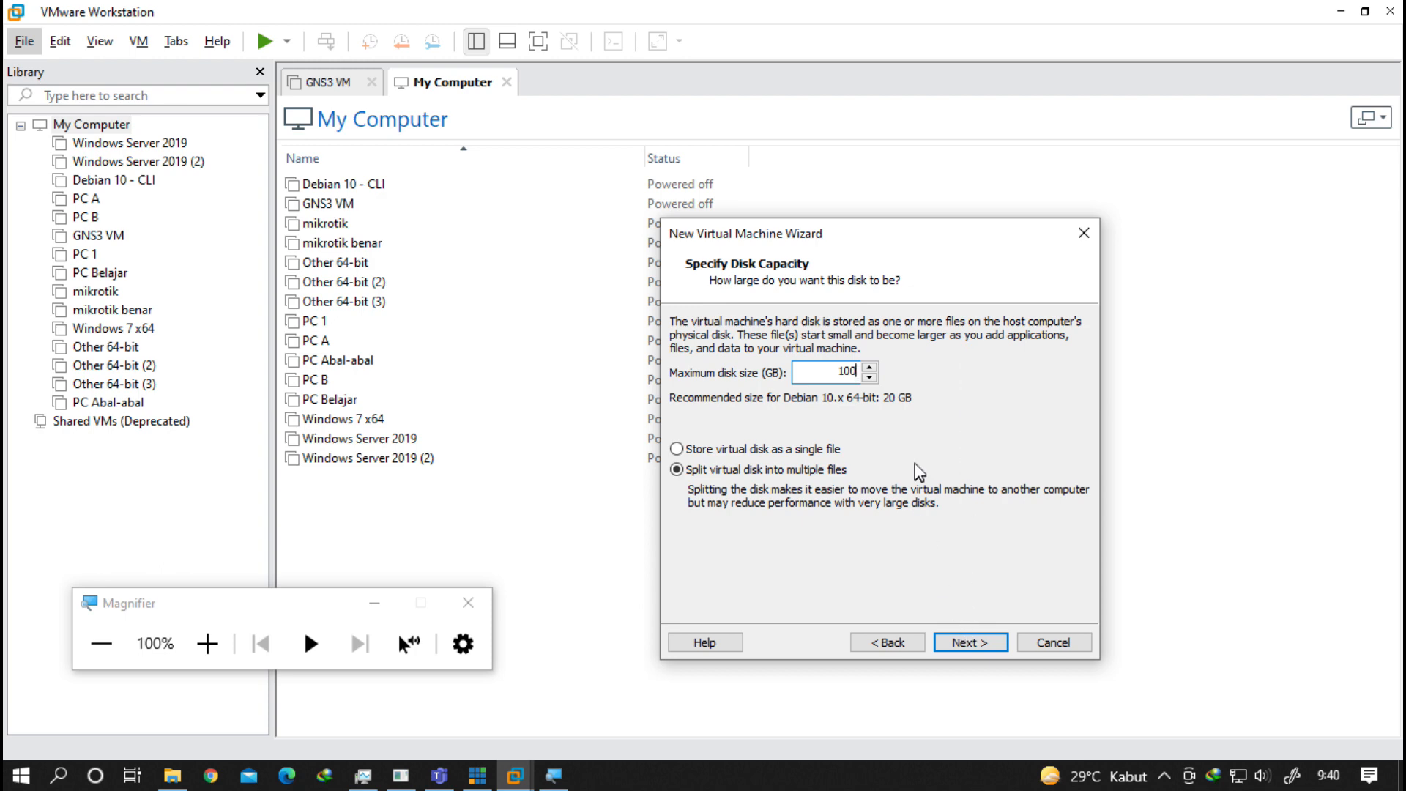
click(977, 650)
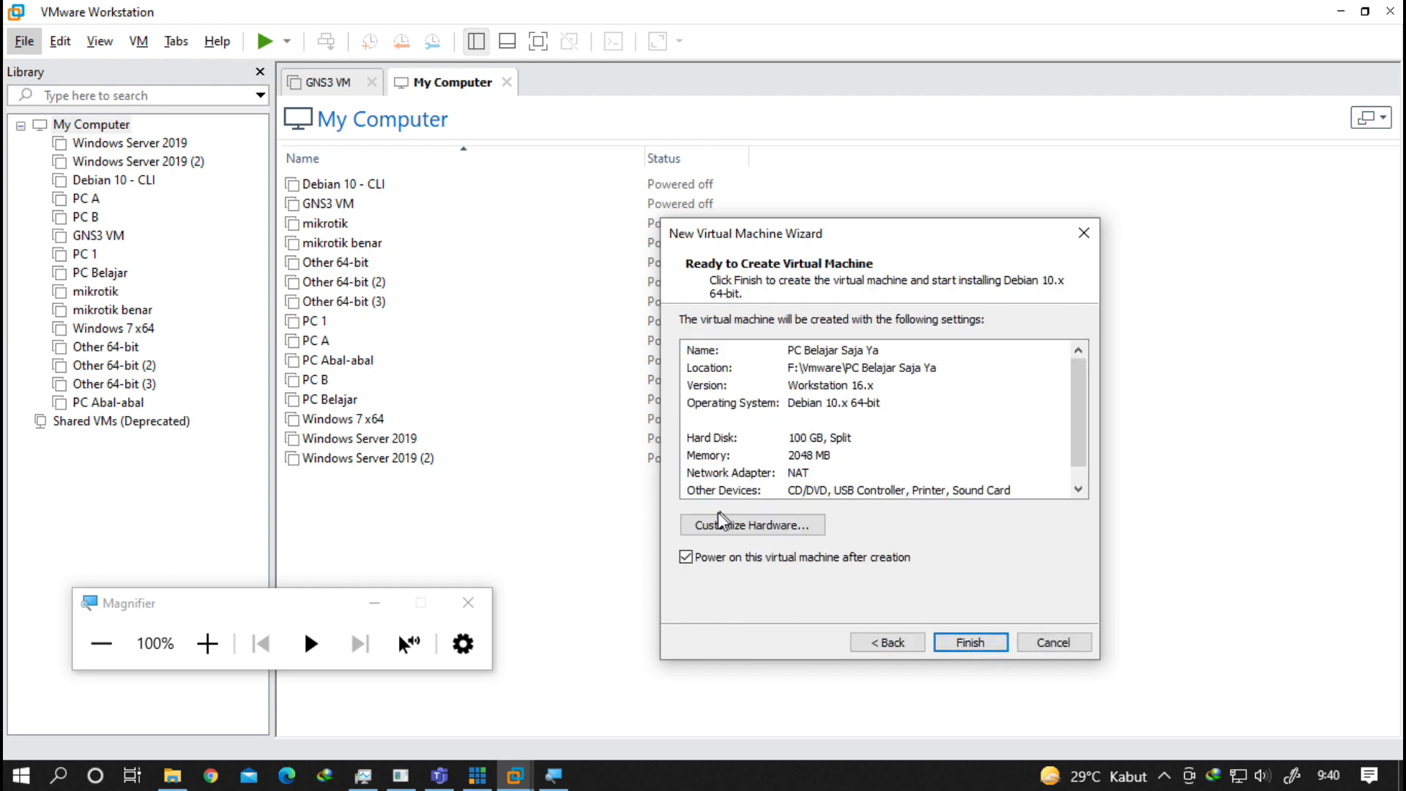
Increase the machine's memory to 6208 MB in Customize Hardware.
click(733, 526)
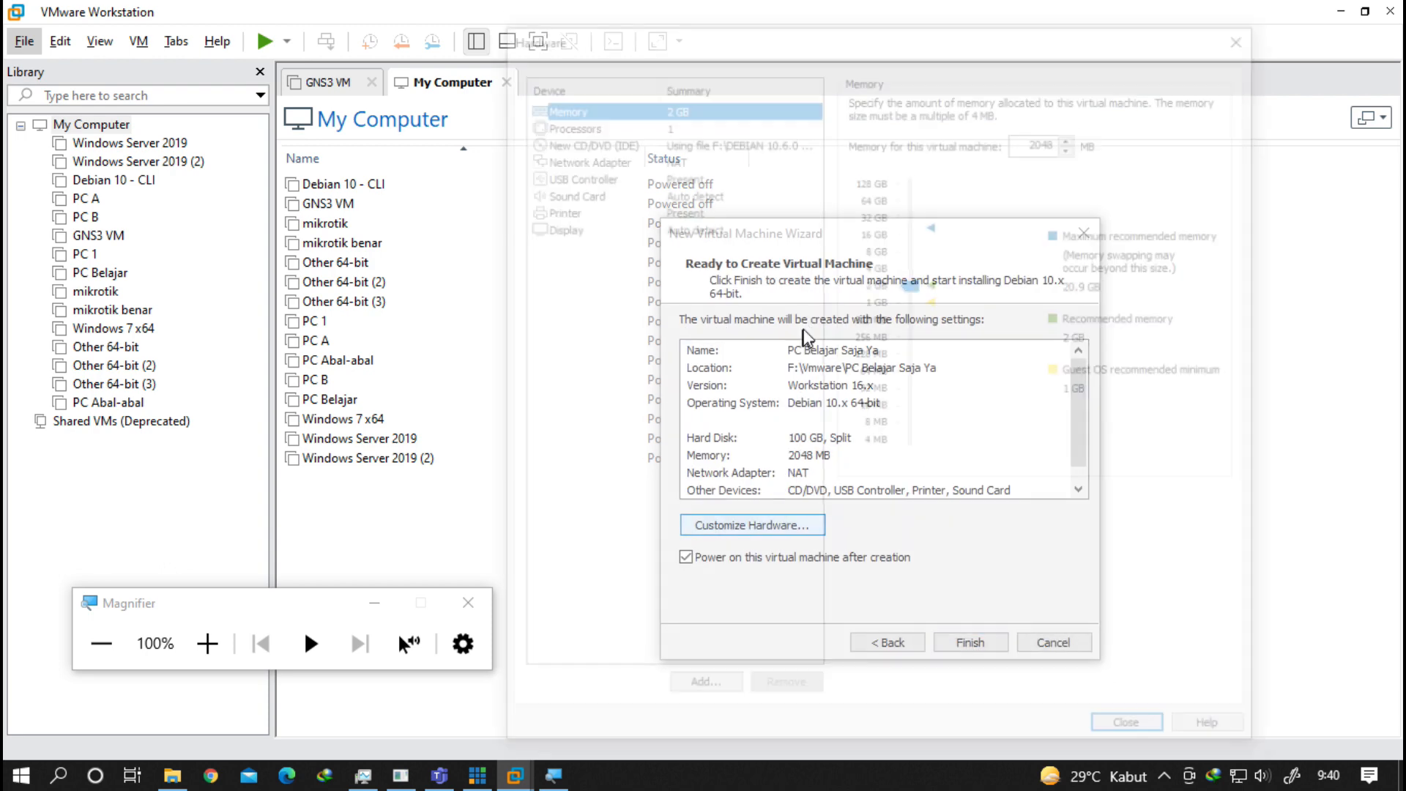
drag(909, 293, 912, 258)
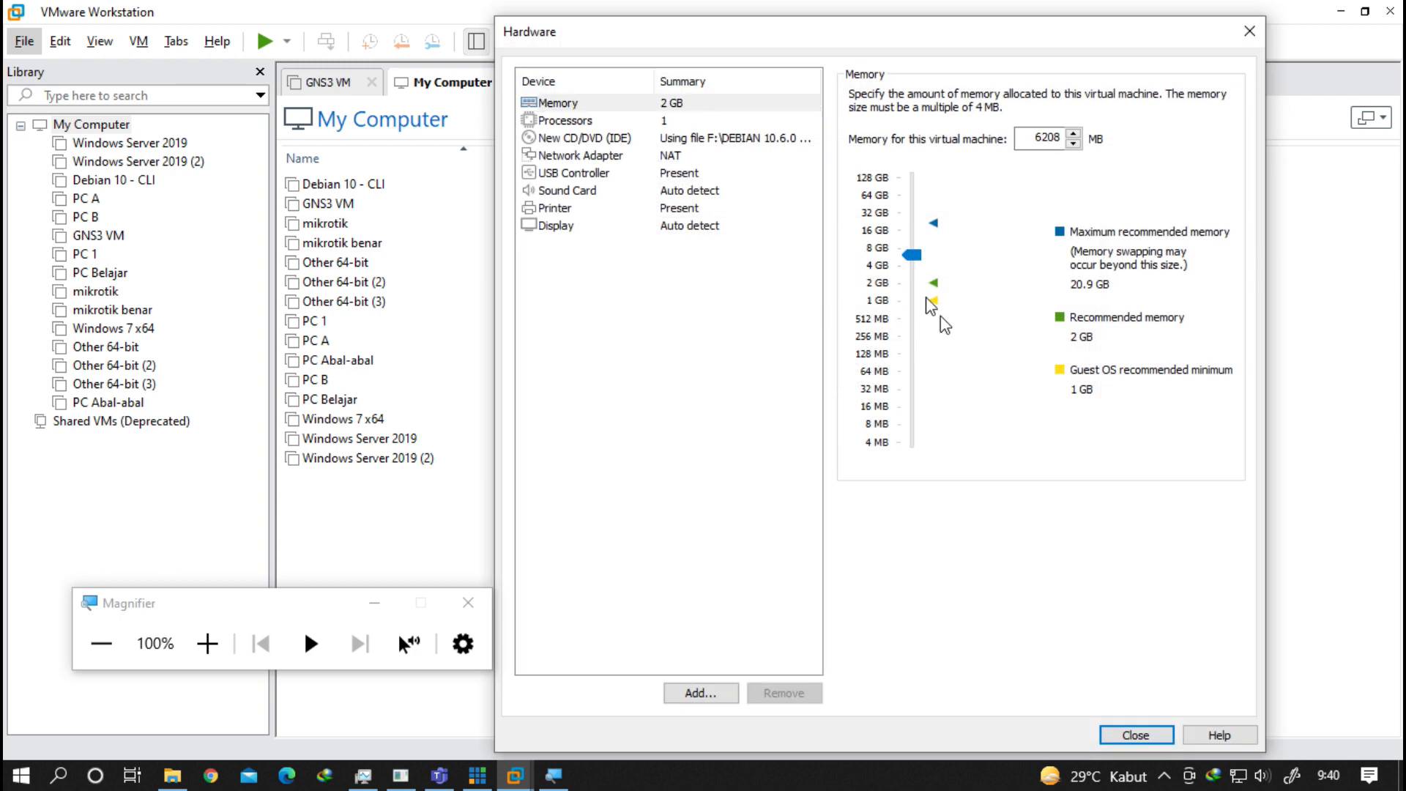
click(1153, 737)
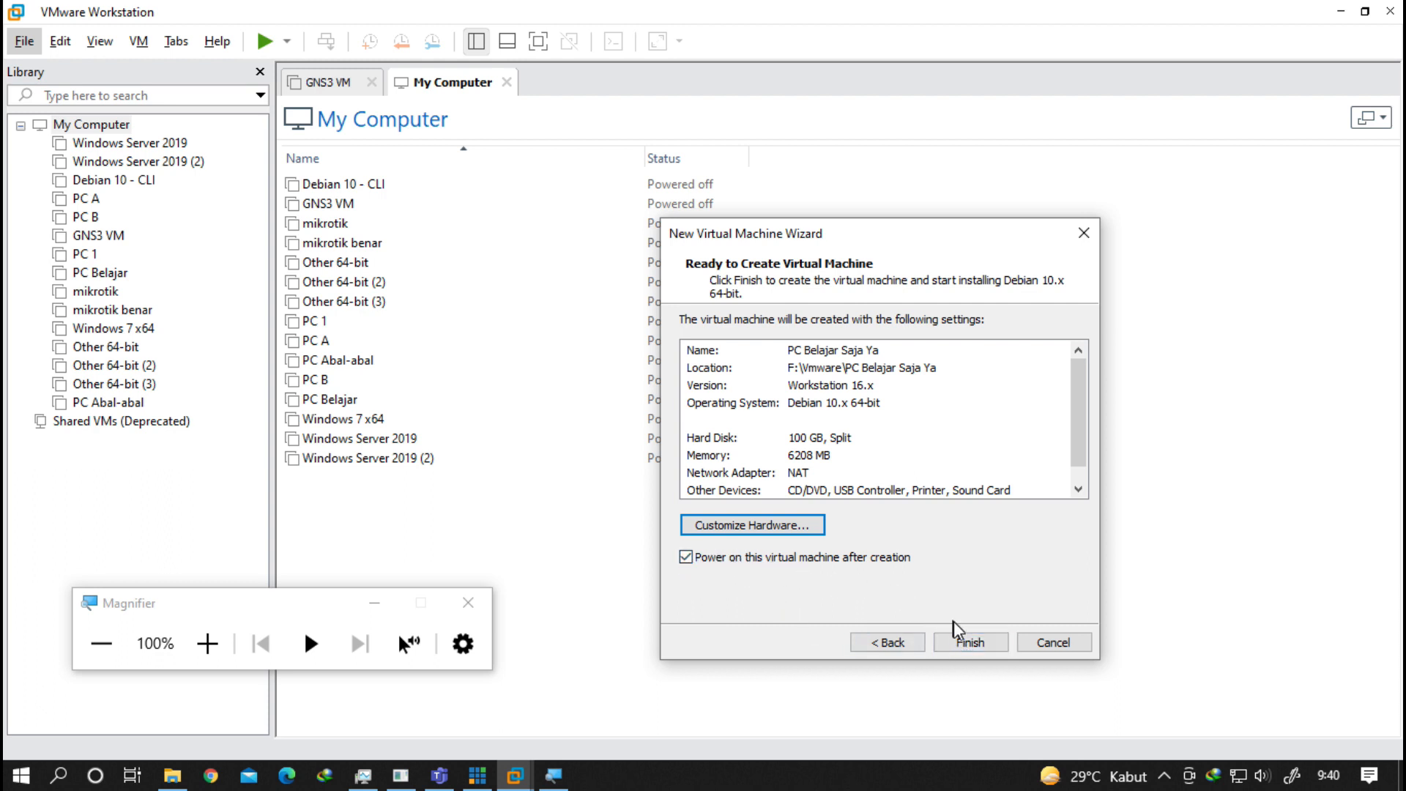
Create and power on the VM, then choose the text-mode Install entry in the Debian boot menu.
click(976, 640)
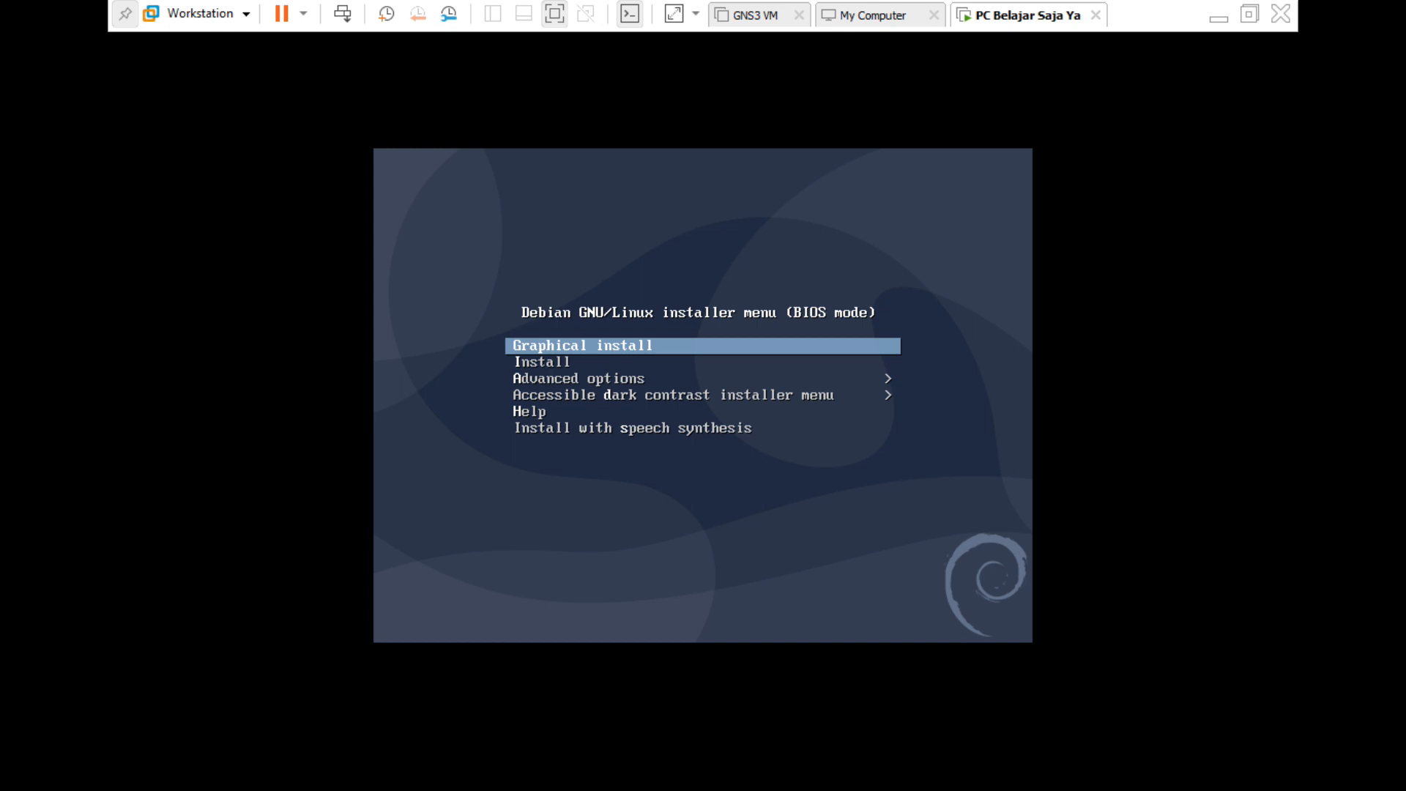
key(Down)
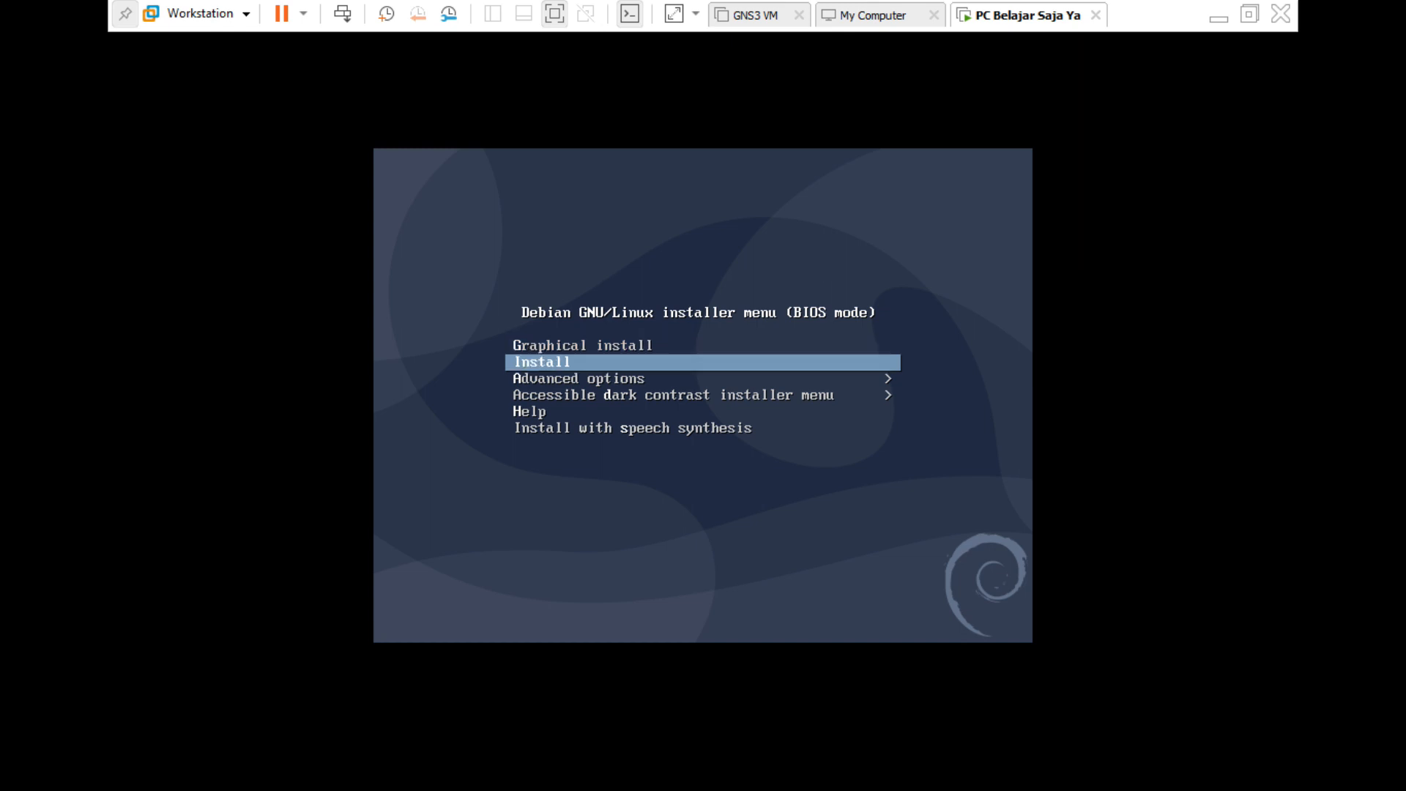
key(Up)
key(Down)
key(Up)
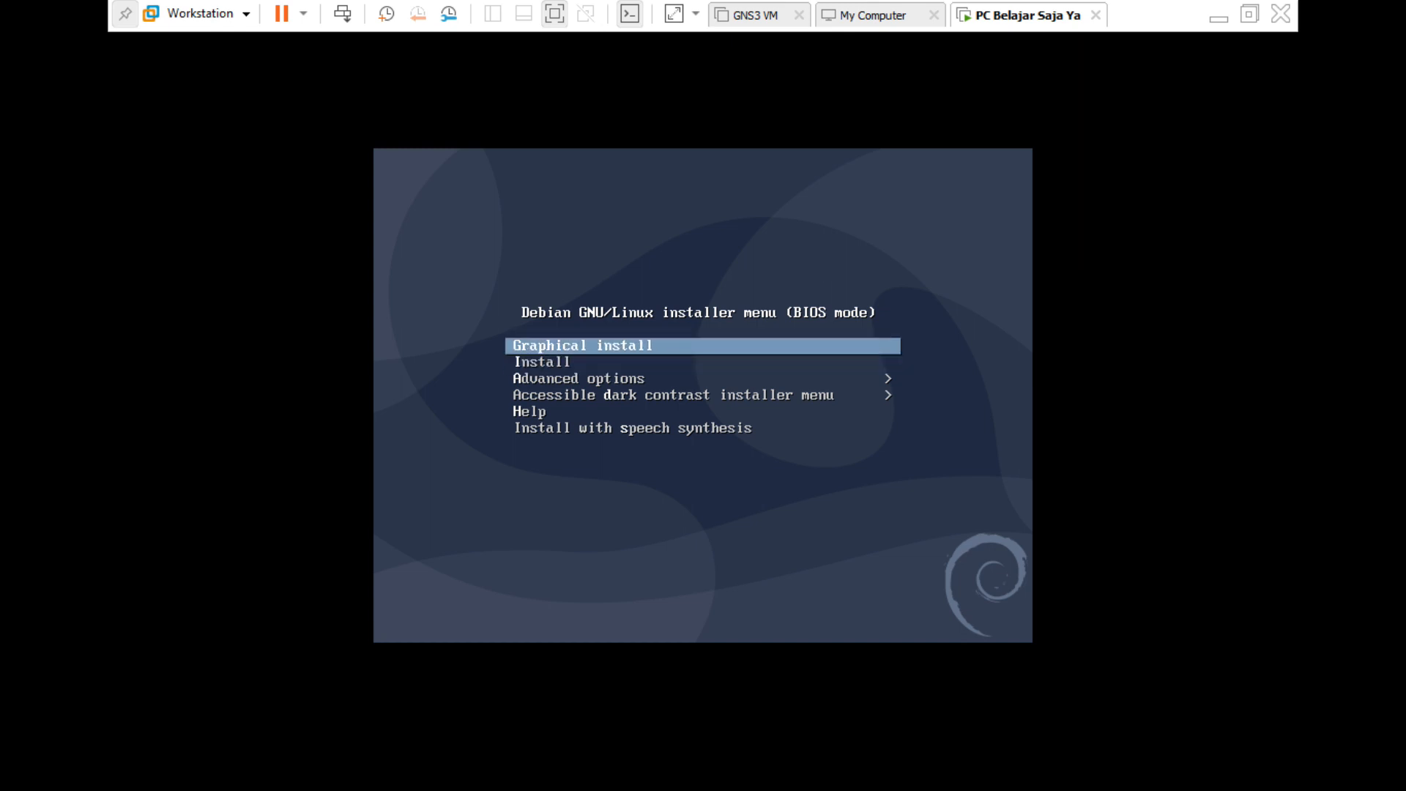
key(Down)
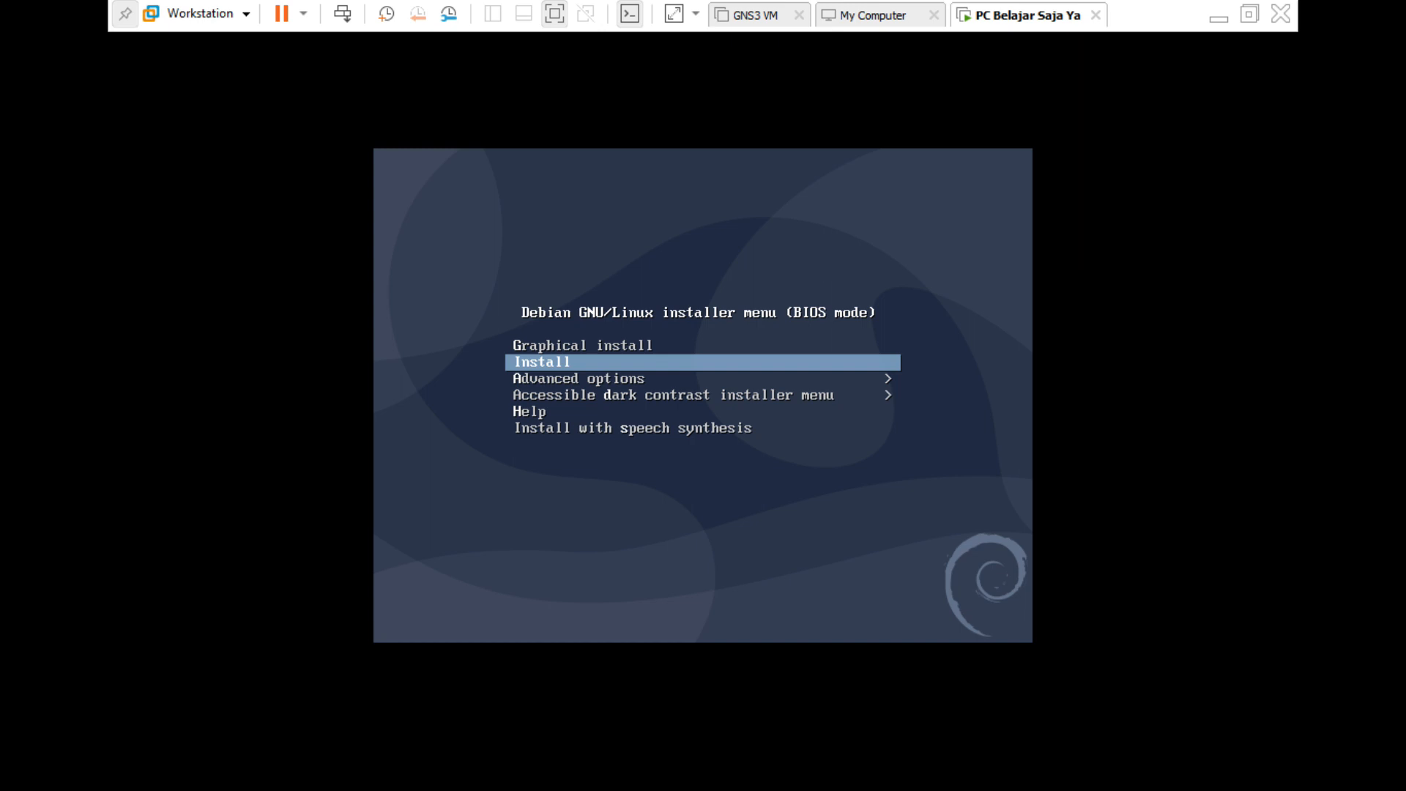
key(Up)
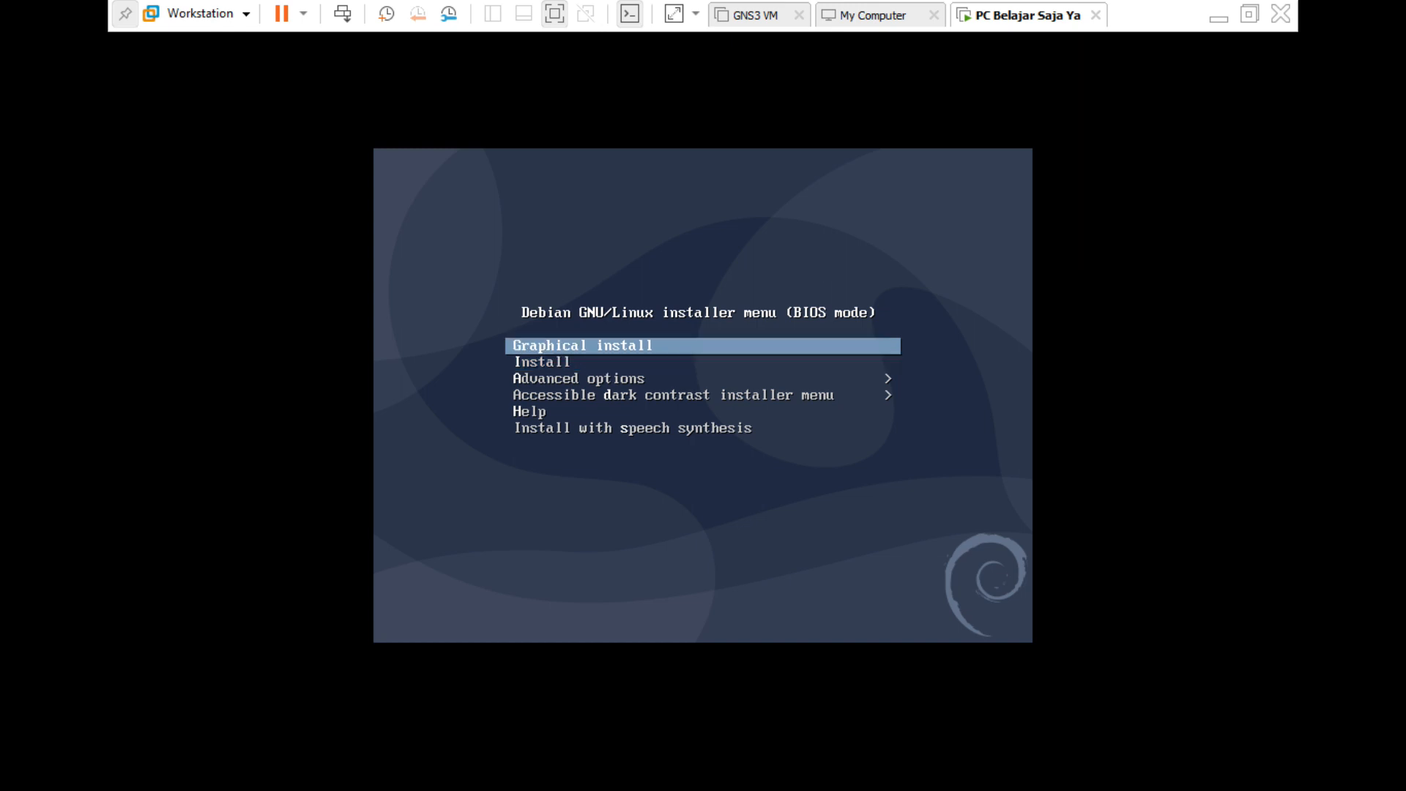
key(Down)
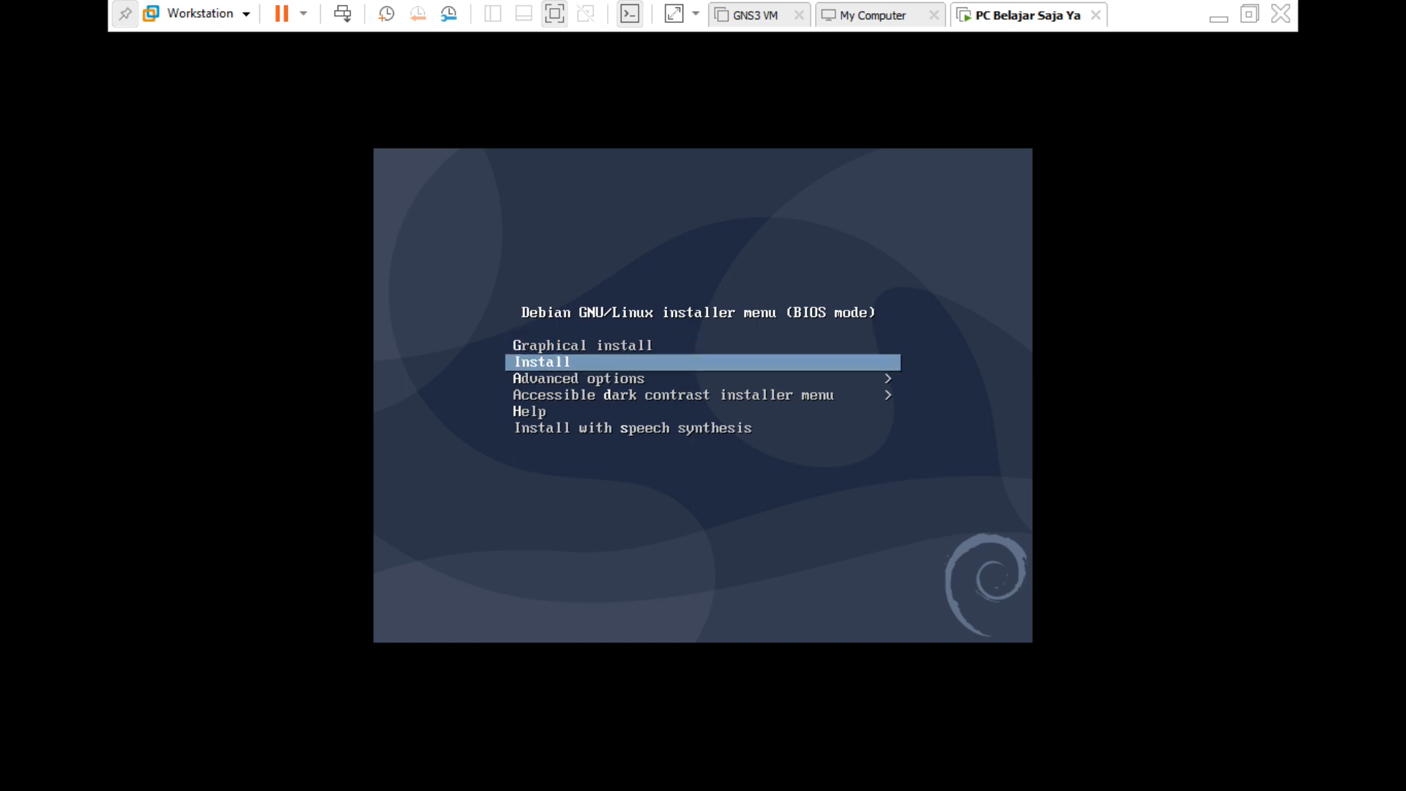
key(Return)
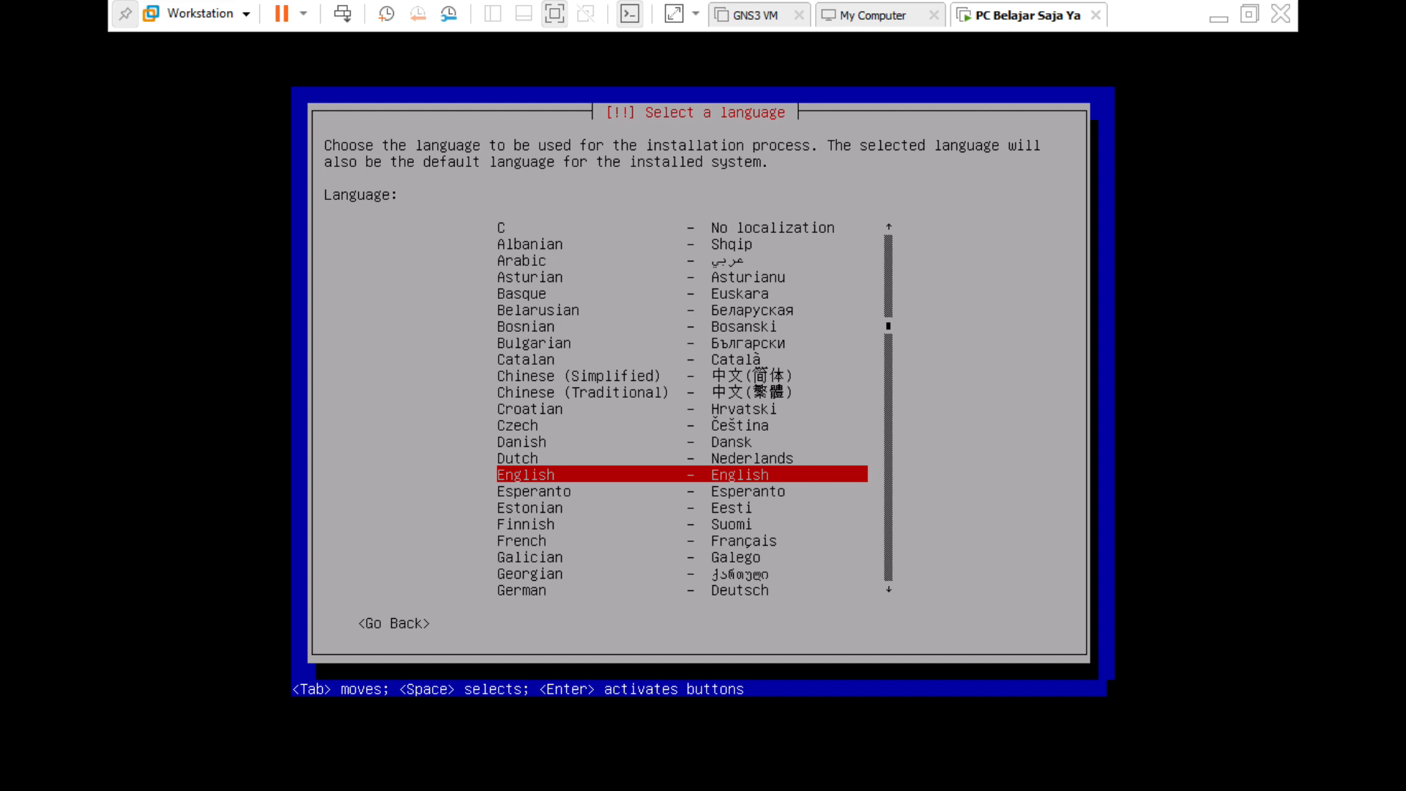
Choose English, location Asia > Indonesia, and keep United States (en_US.UTF-8) as locale.
key(Return)
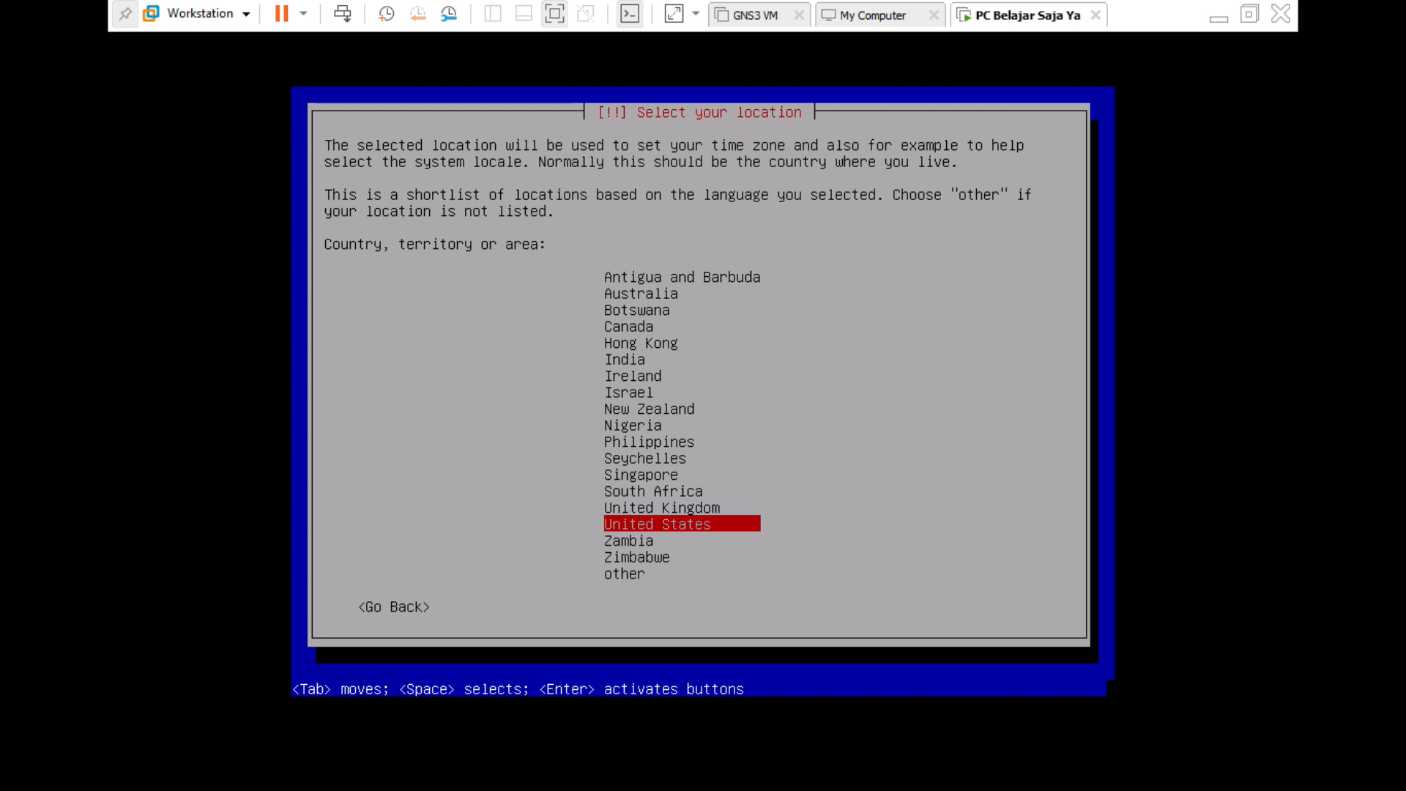
key(Down)
key(Down)
key(Down)
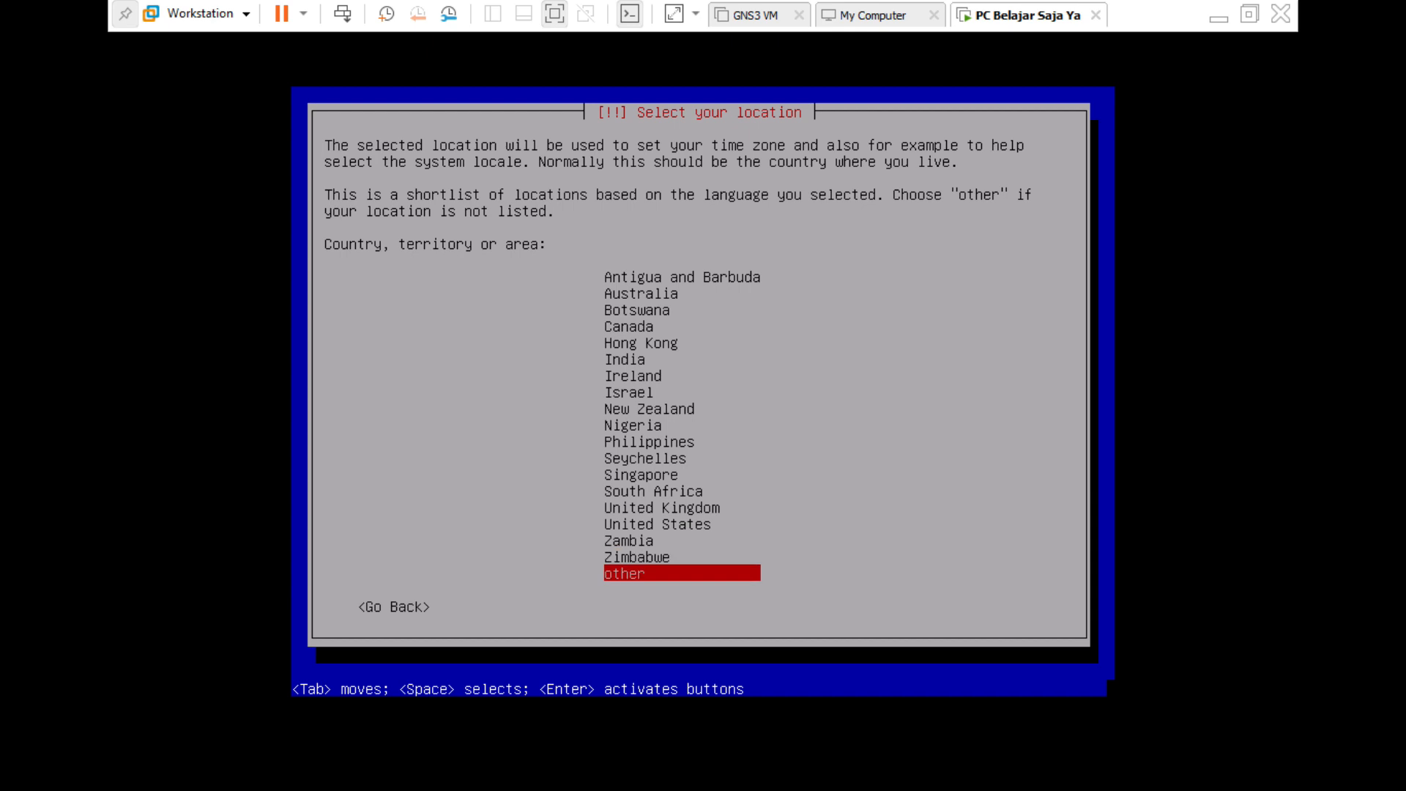
key(Return)
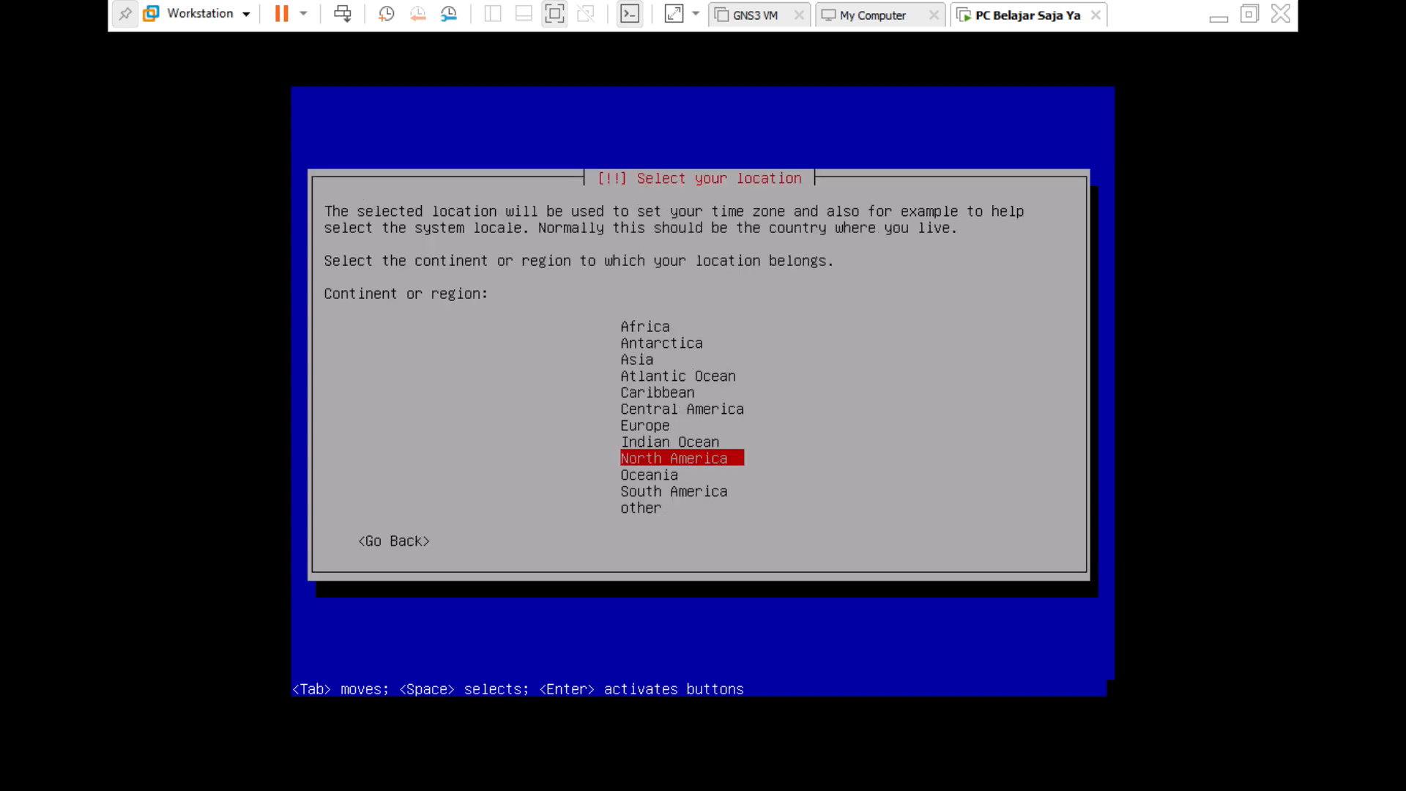
key(Home)
key(Down)
key(Down)
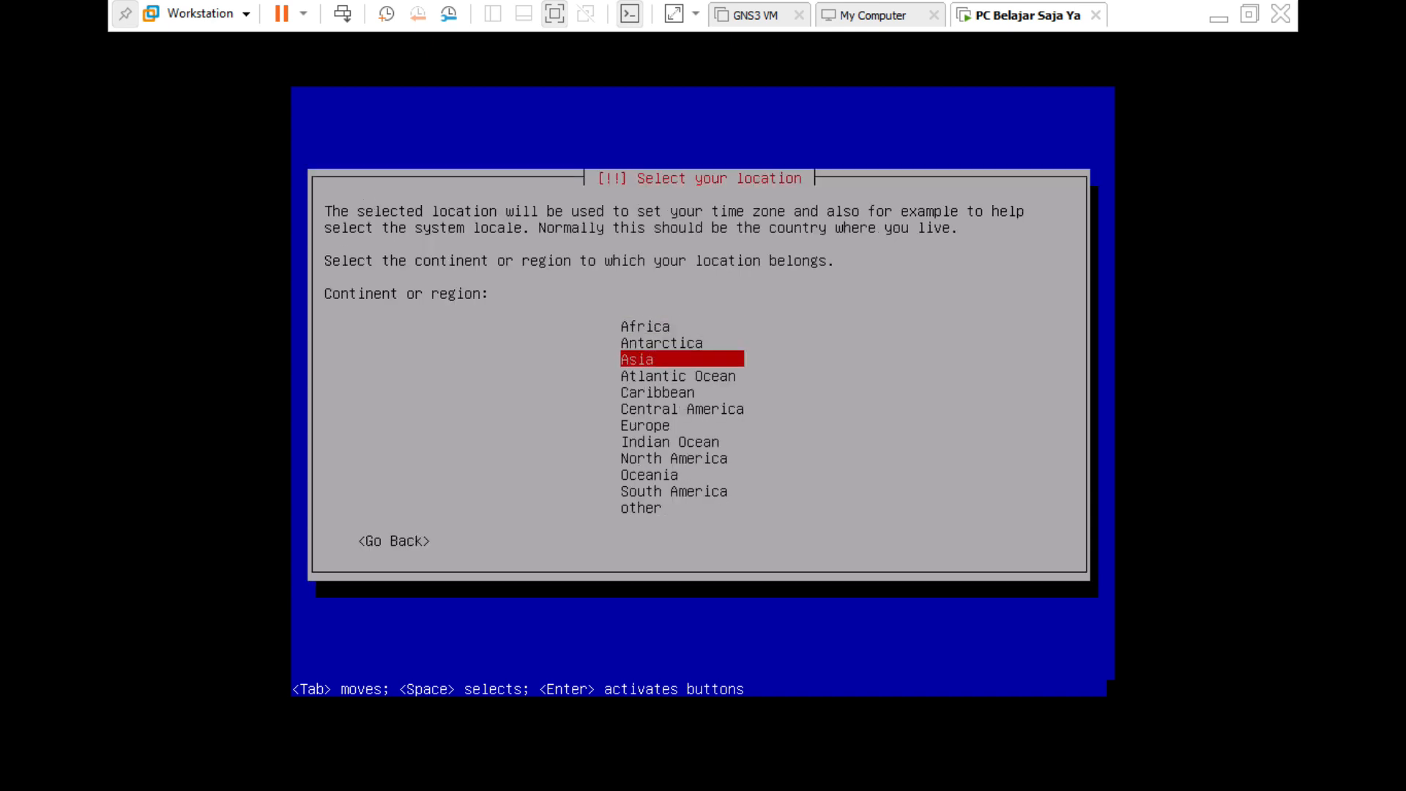
key(Return)
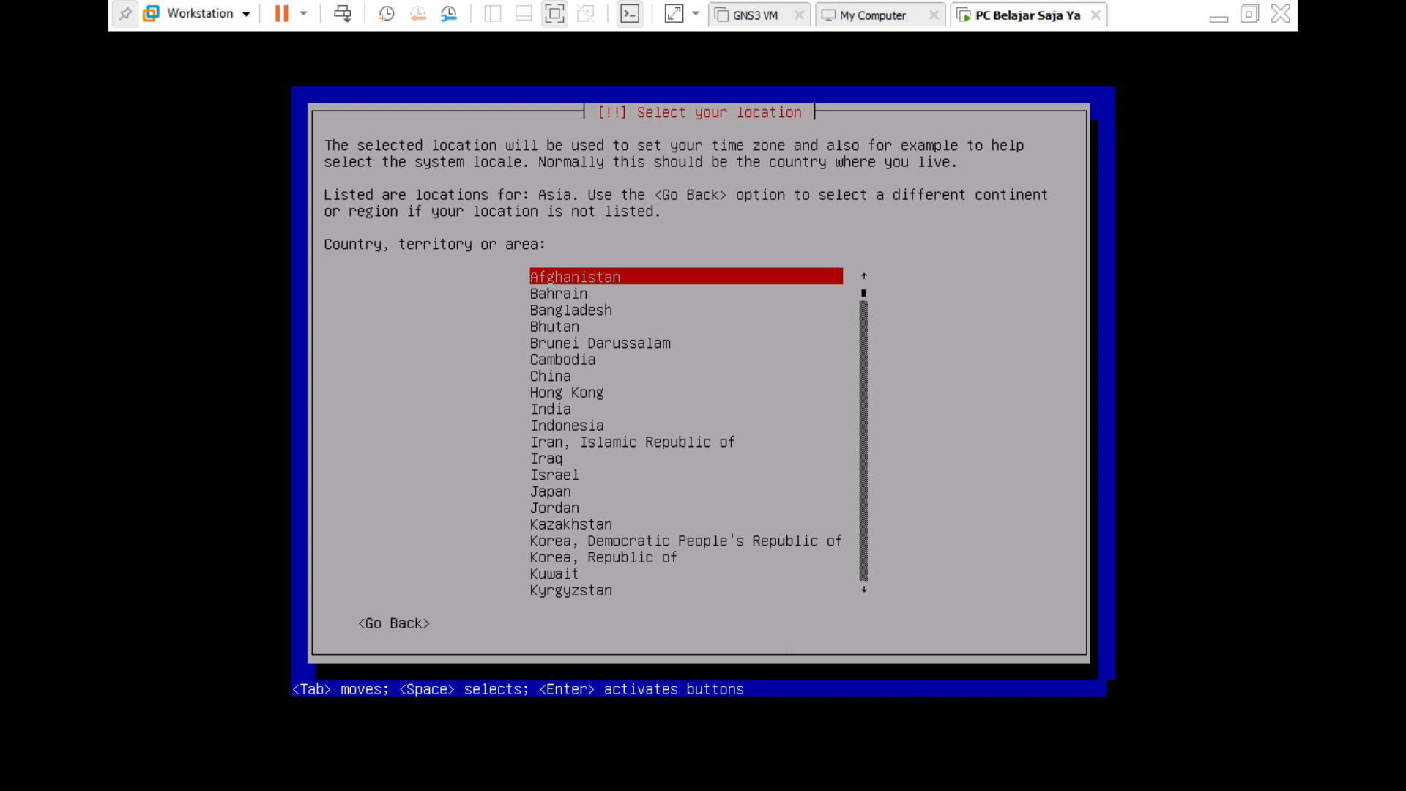
key(i)
key(i)
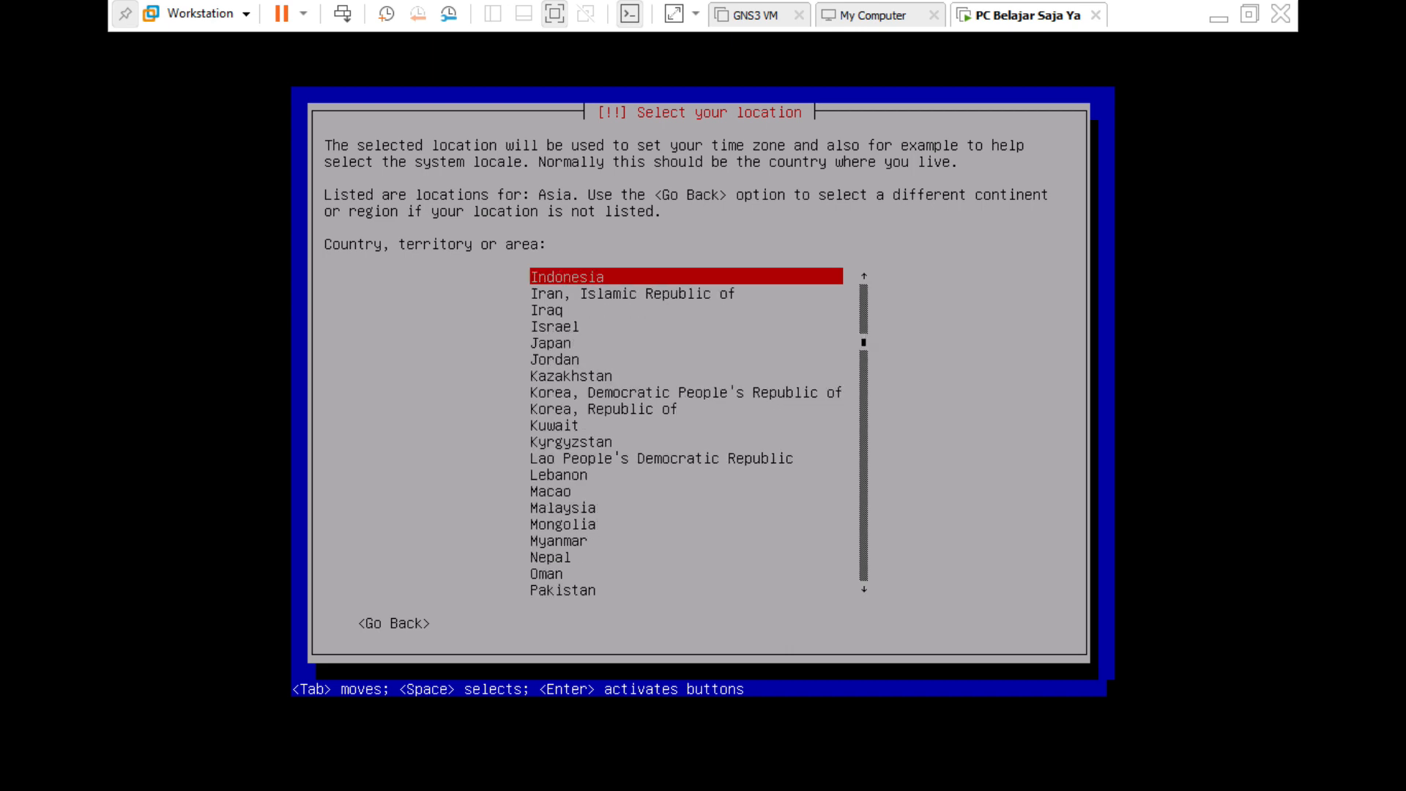
key(Return)
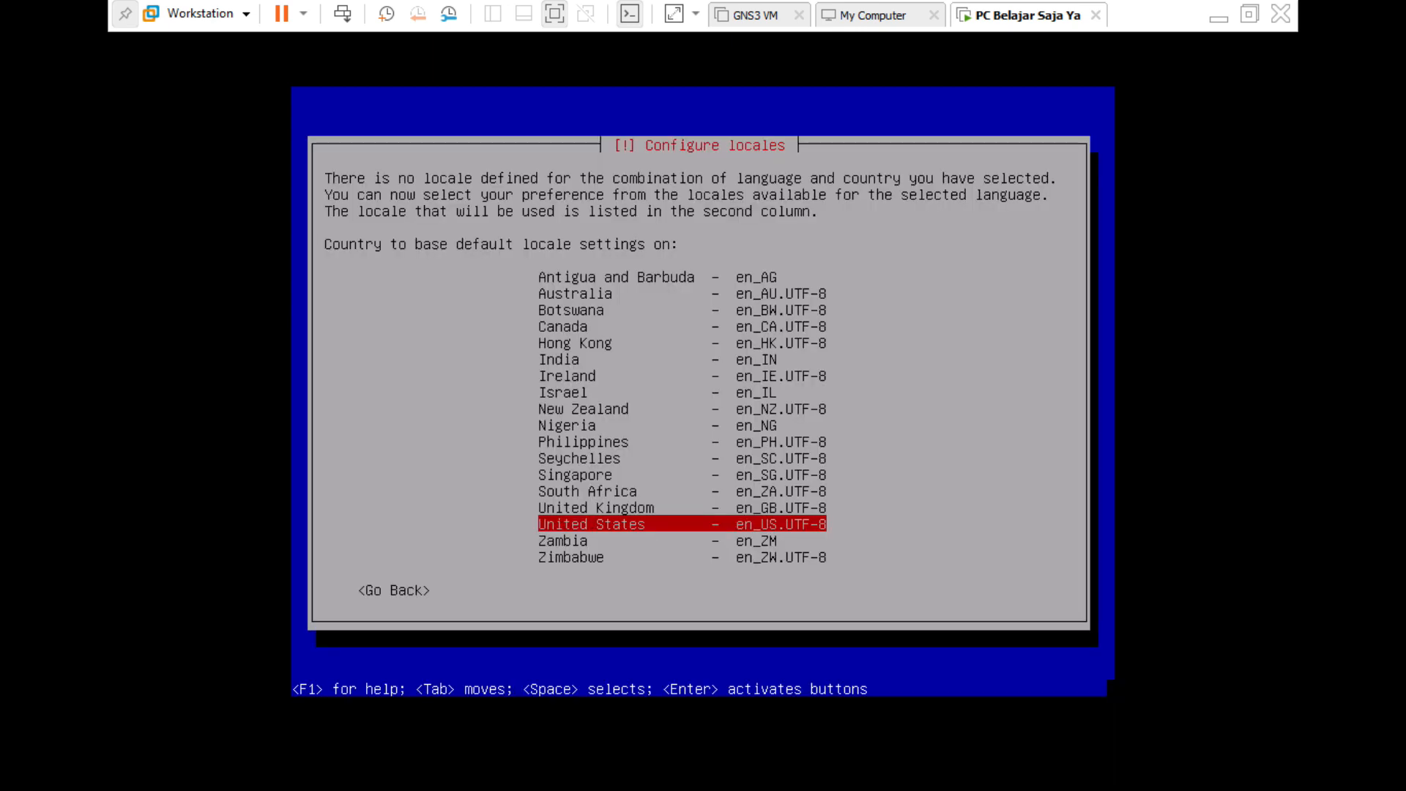
key(Return)
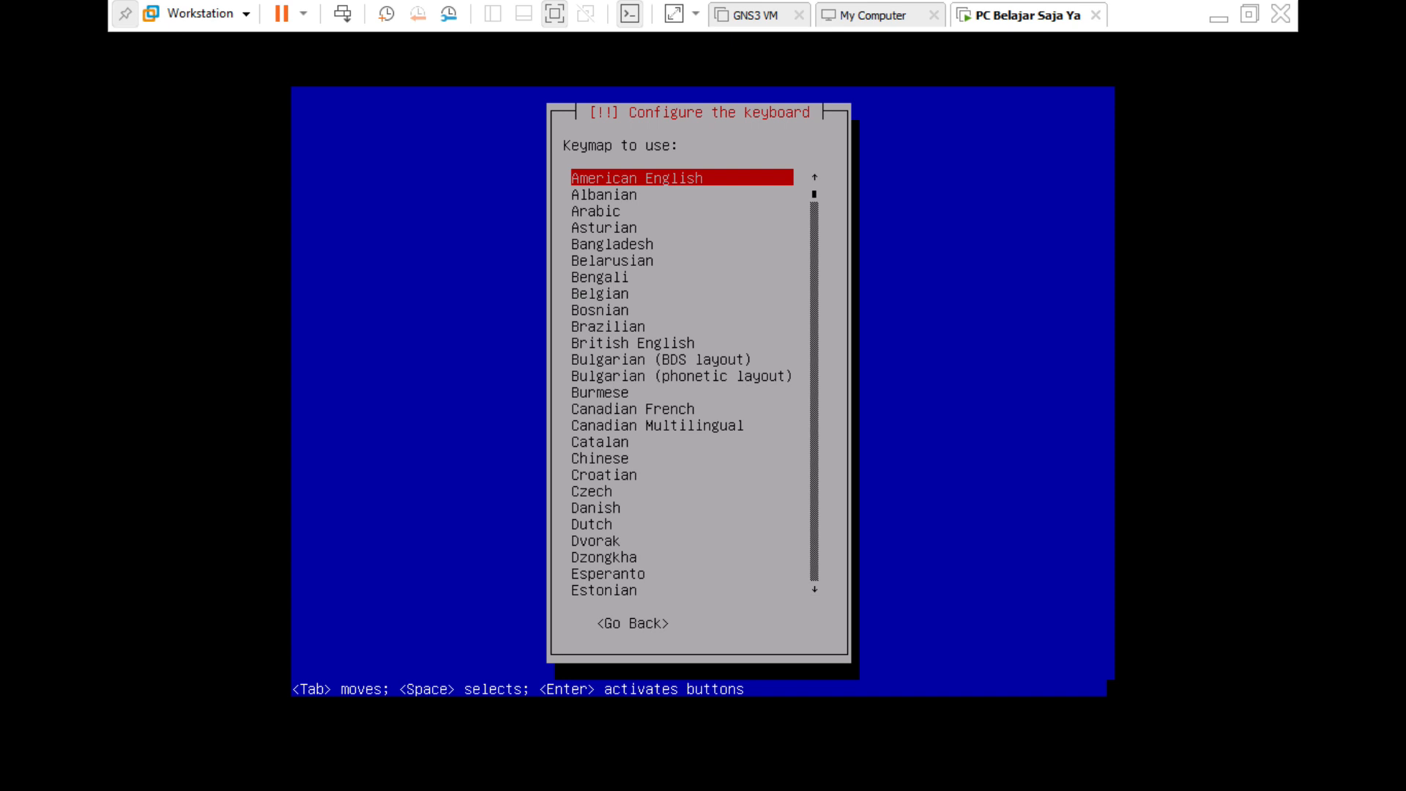
Keep American English as the keyboard layout and continue.
key(Return)
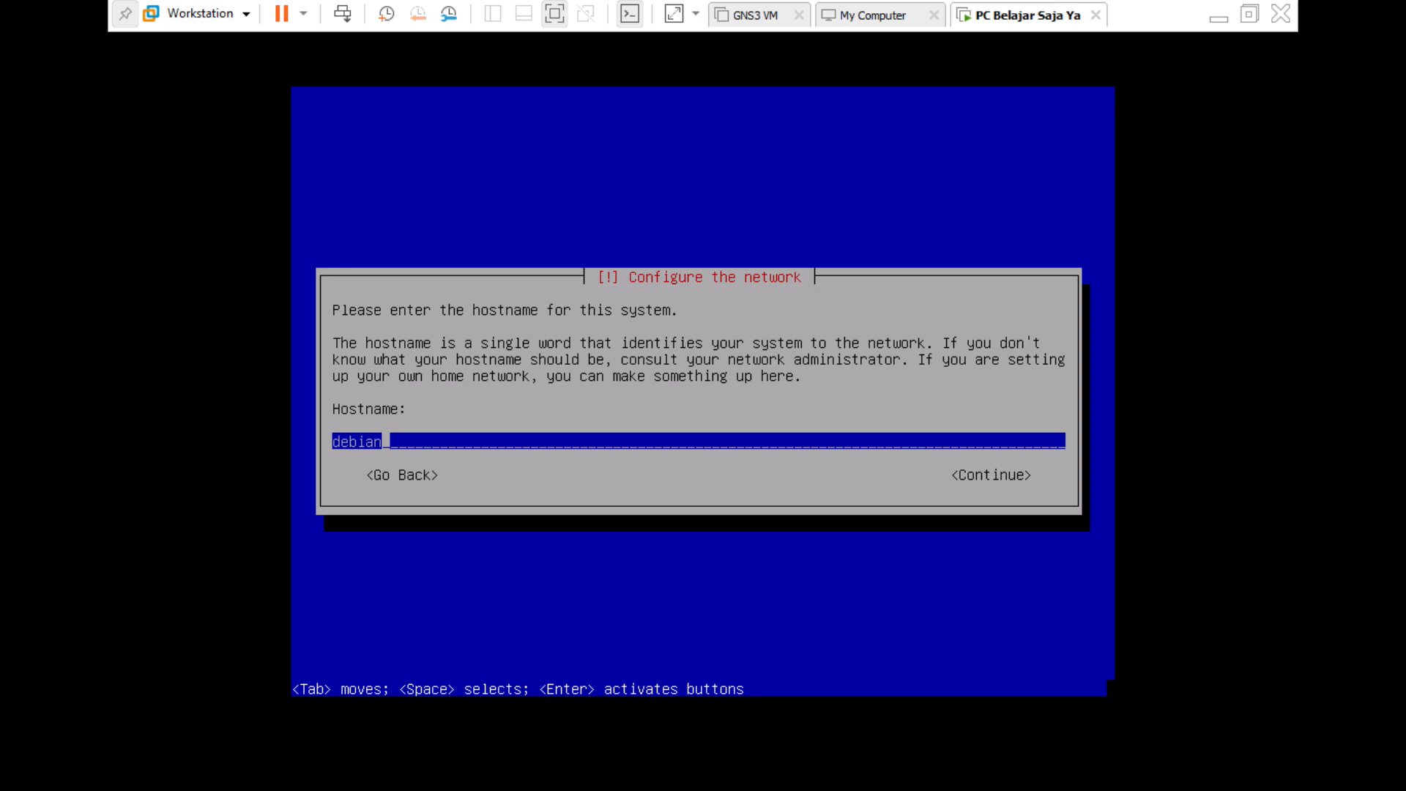
Replace the default hostname with 'belajar' and leave the domain name blank.
key(BackSpace)
text(belajar)
key(Return)
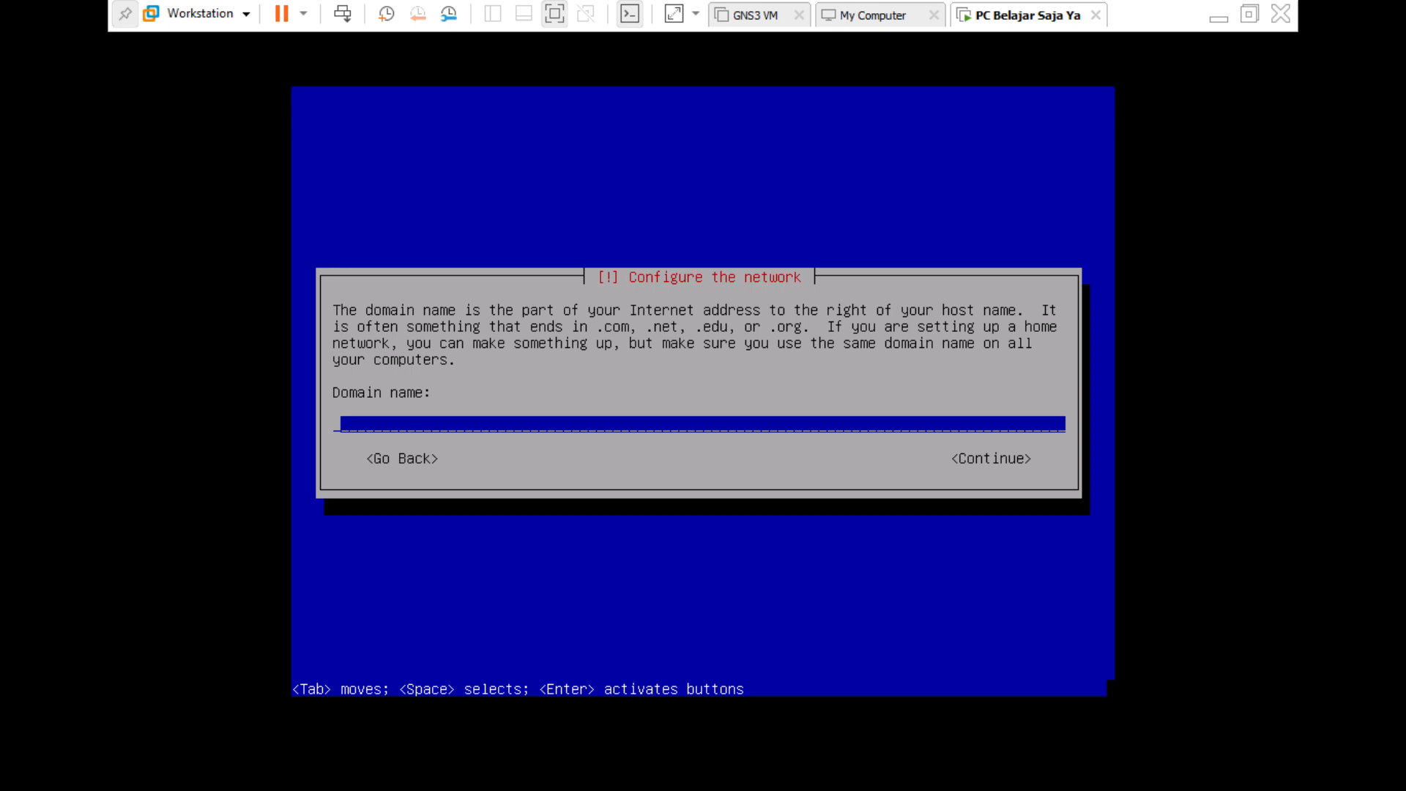
key(Return)
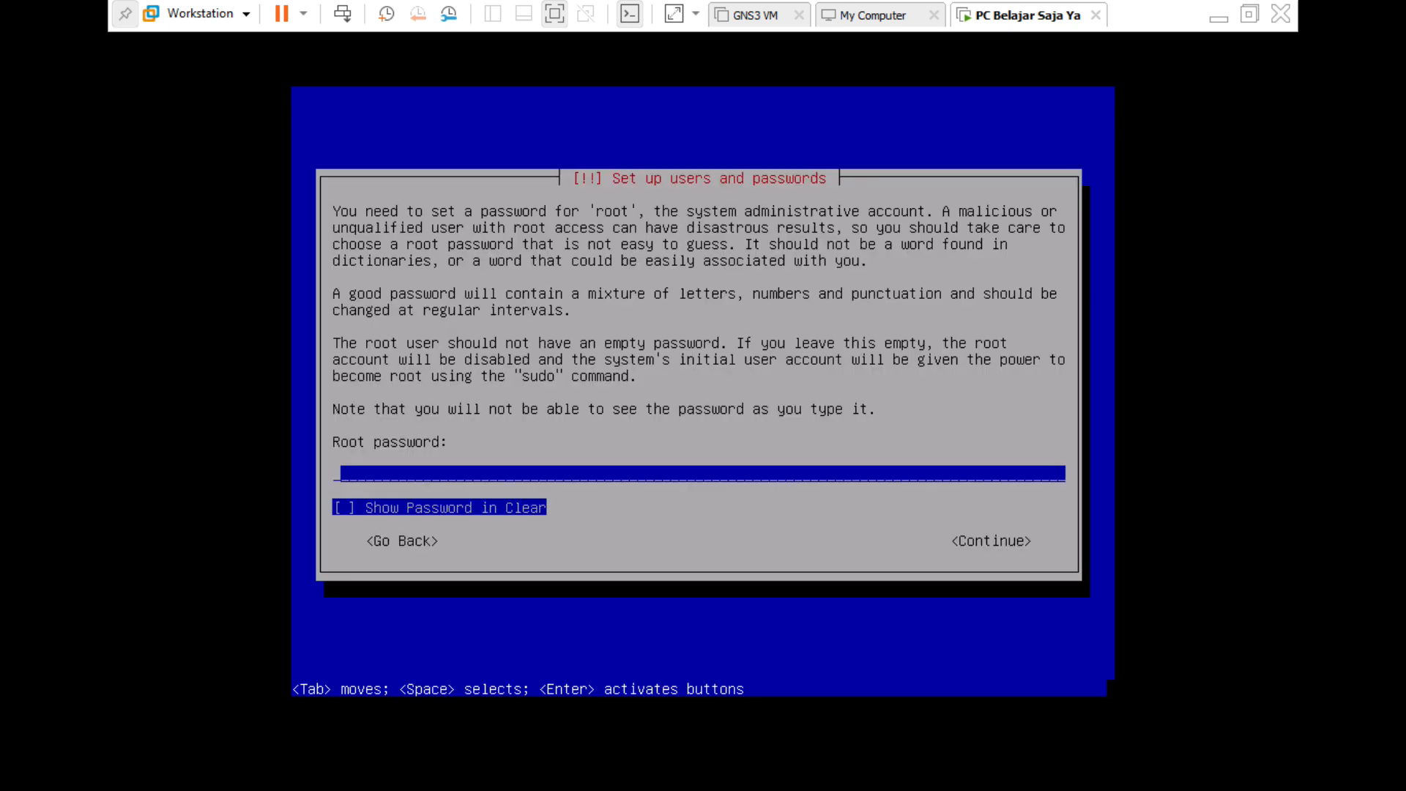
Set and confirm the root password, showing it in clear text.
text(*****)
key(Tab)
key(space)
key(Tab)
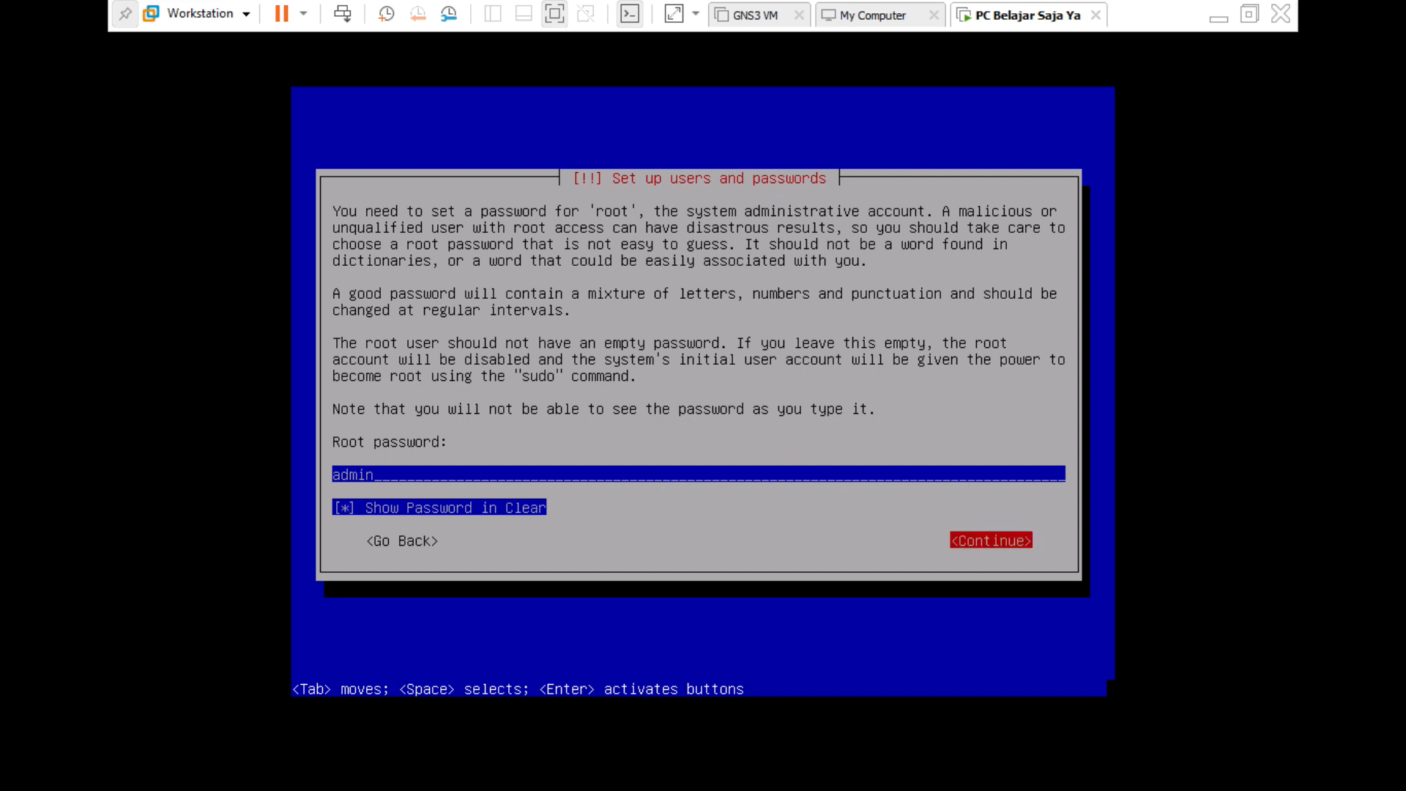
key(Return)
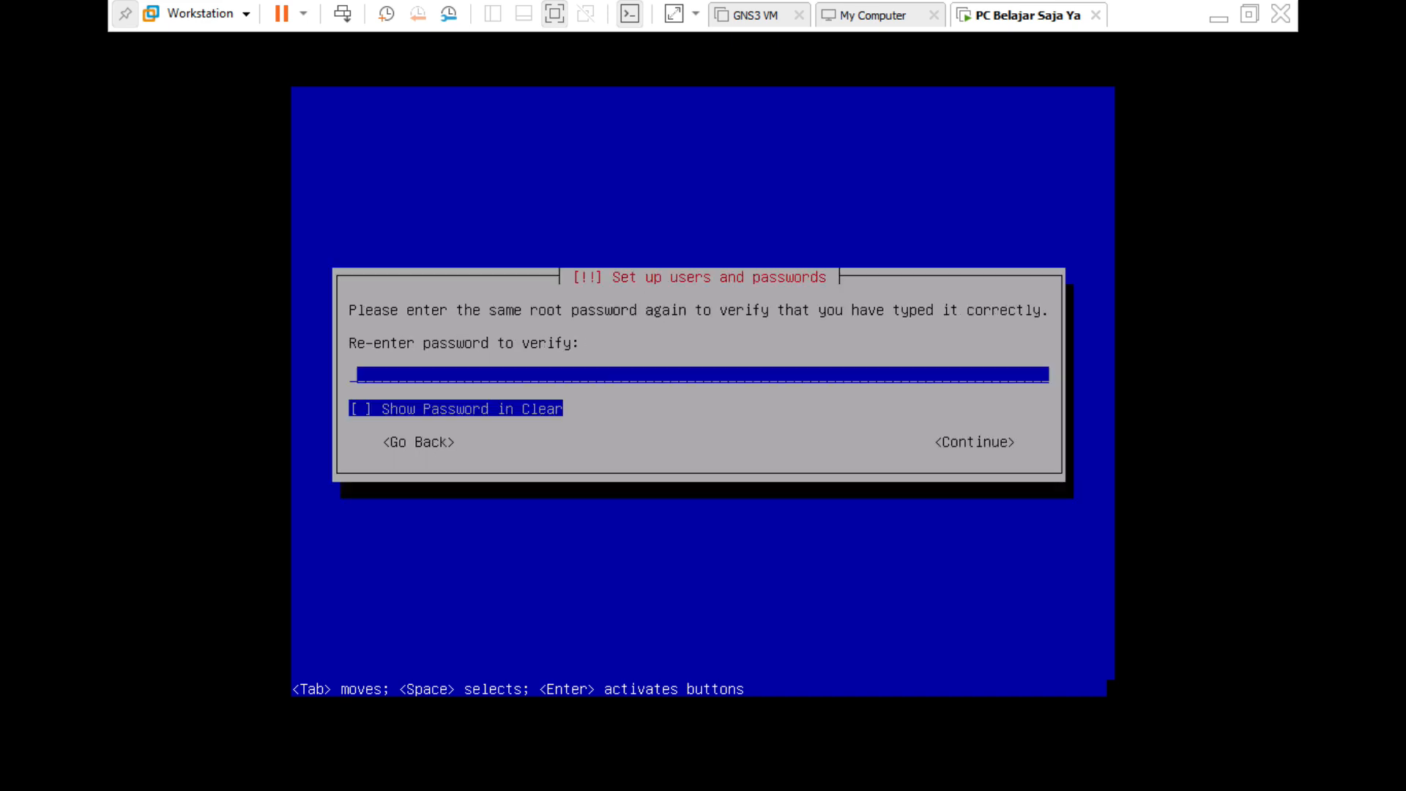
text(admin)
key(Return)
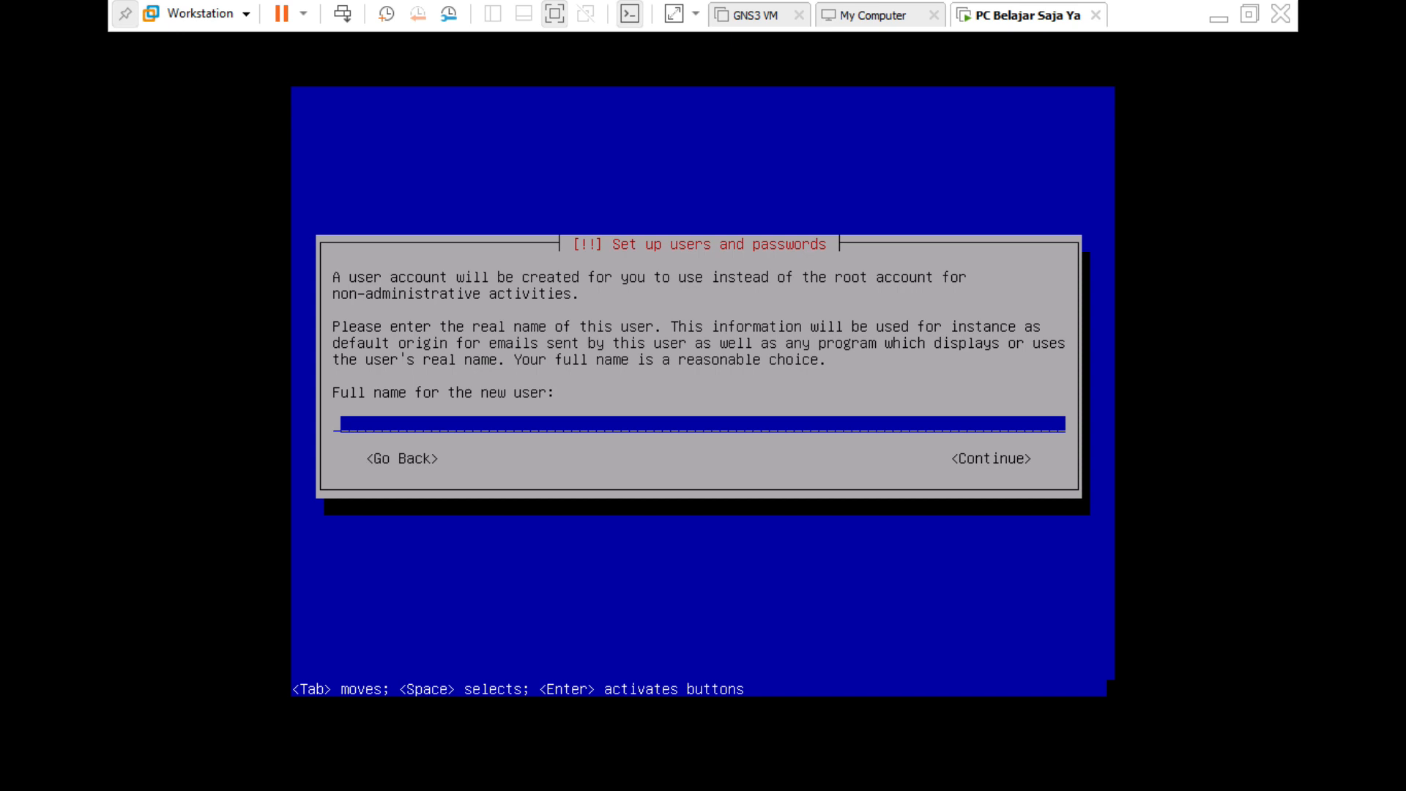
Create the user account with a full name, the suggested username and a confirmed password.
text(belajar)
key(Return)
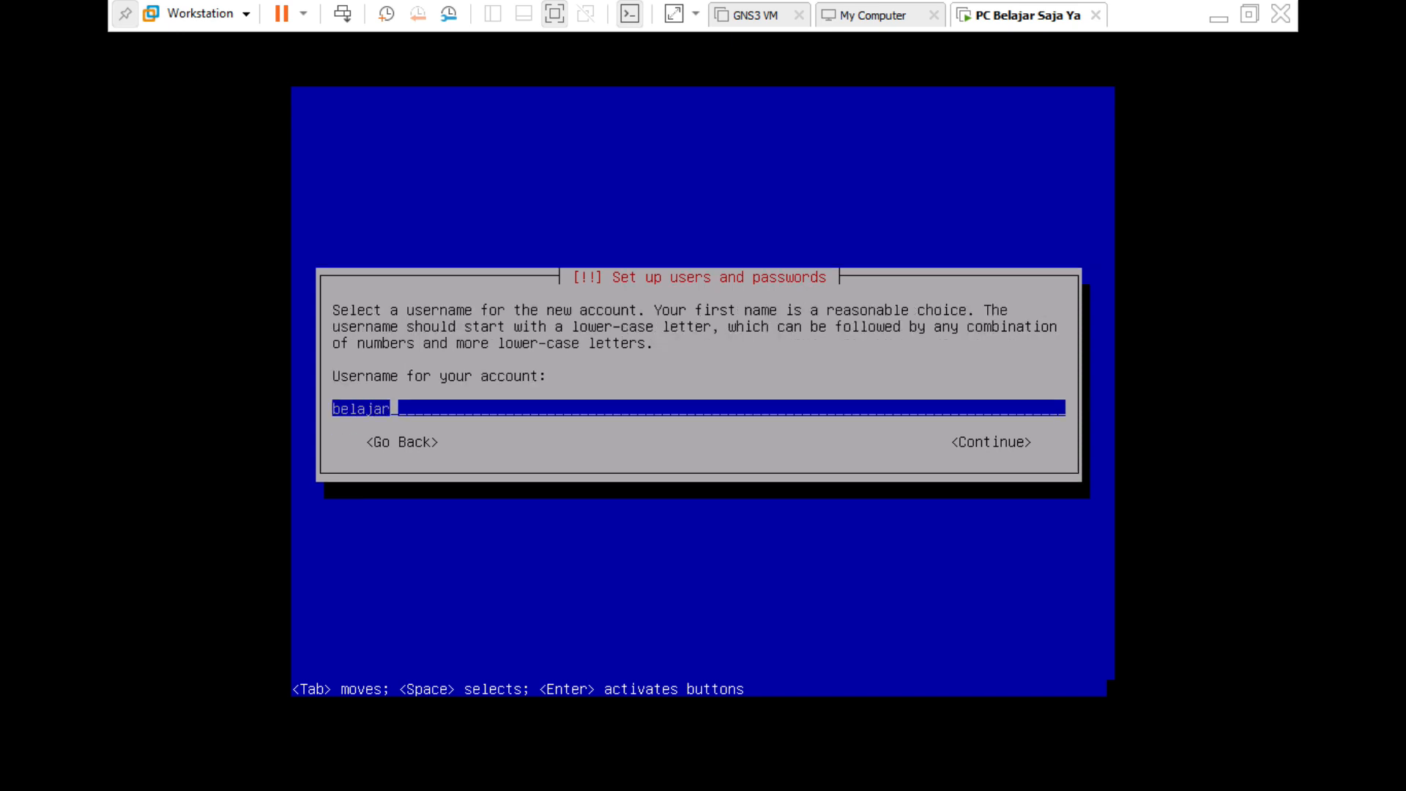
key(Return)
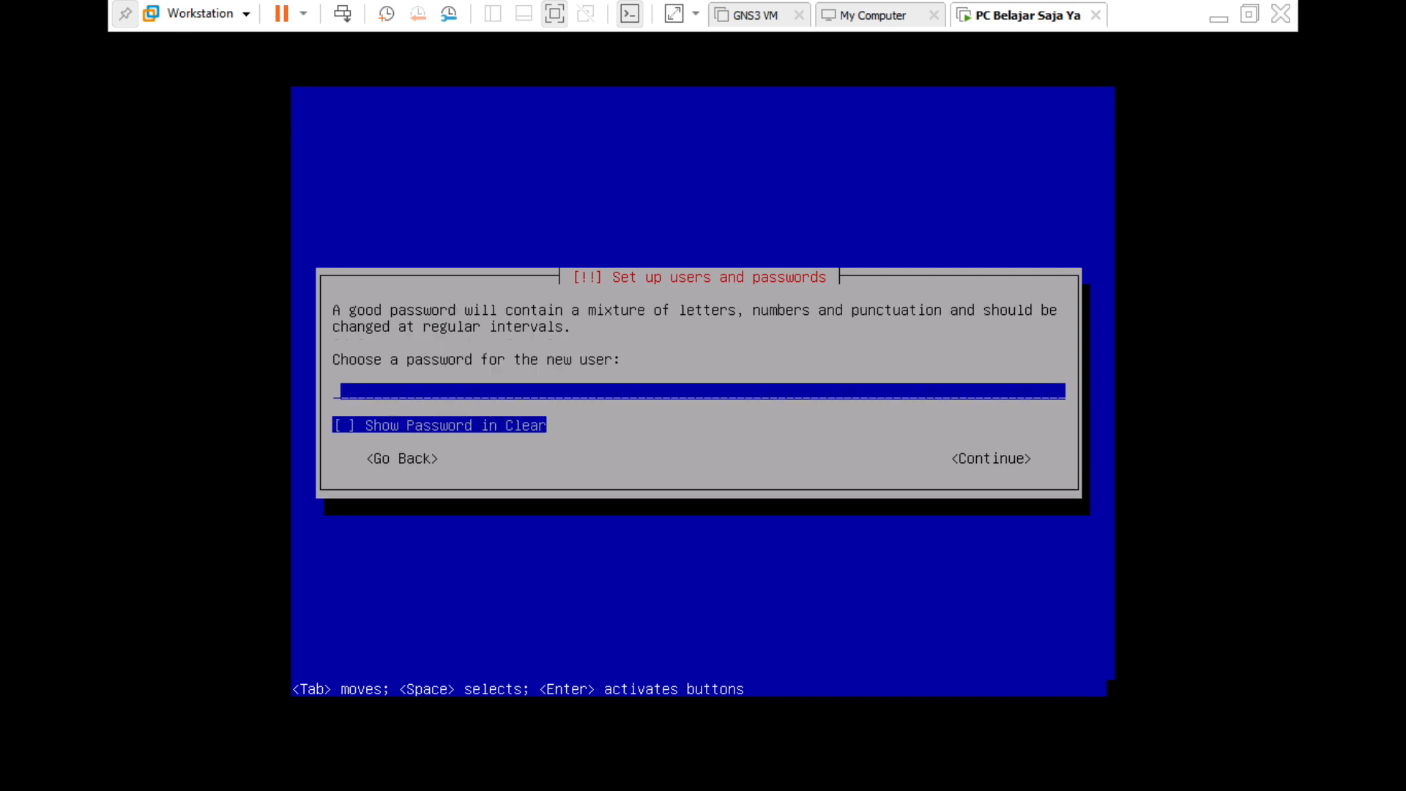
text(admin)
key(Tab)
key(space)
key(Tab)
key(Return)
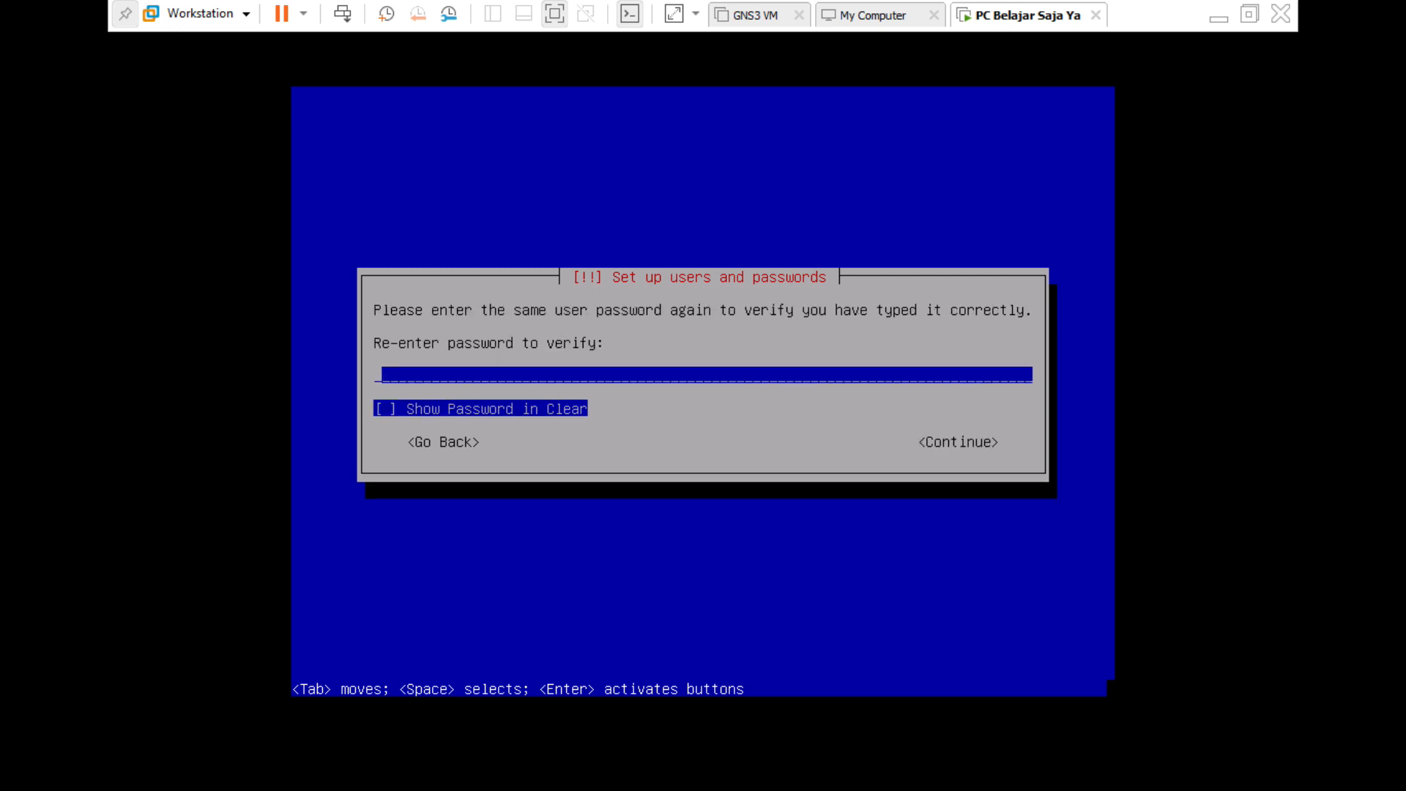
text(admin)
key(Return)
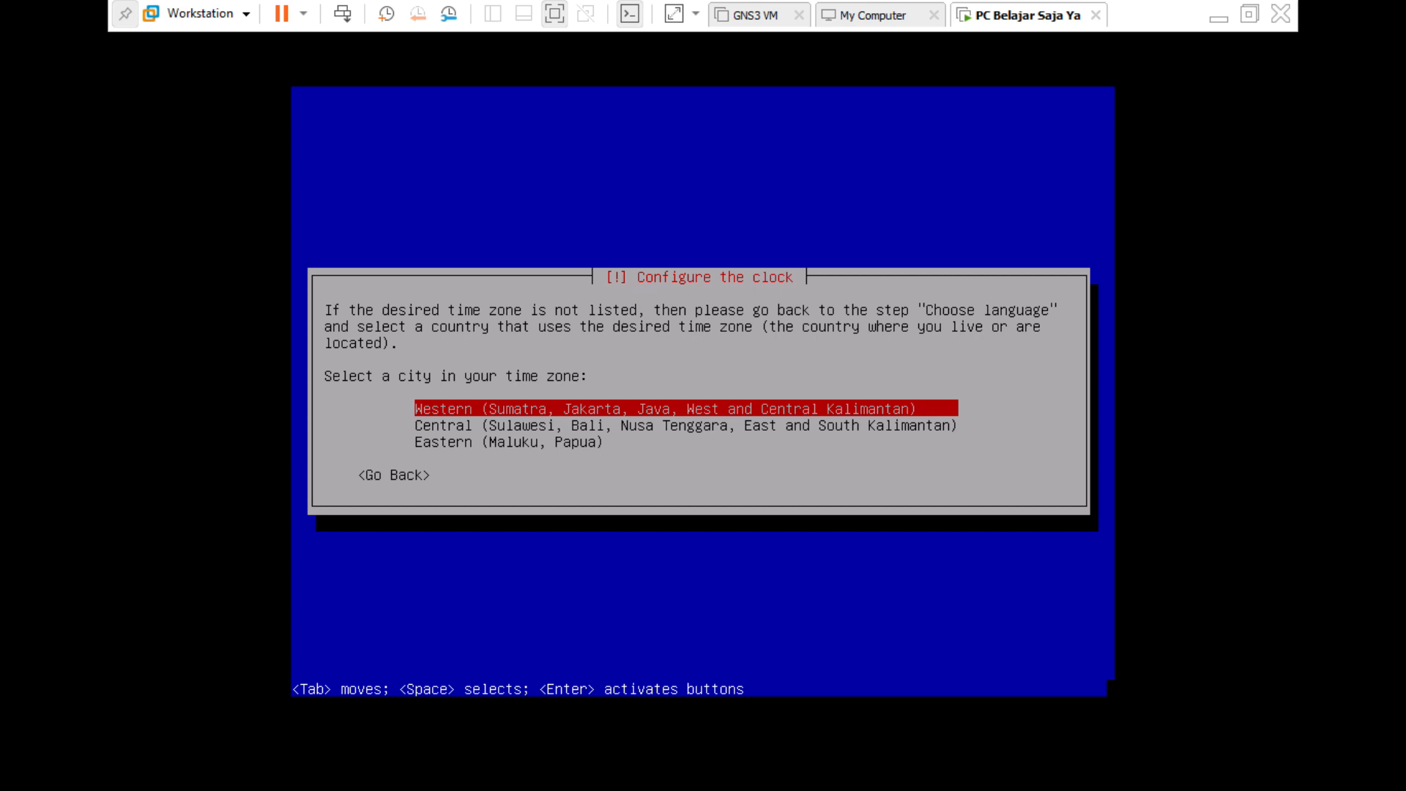
Pick Western time, then guided-partition all of sda in one partition and write changes.
key(Return)
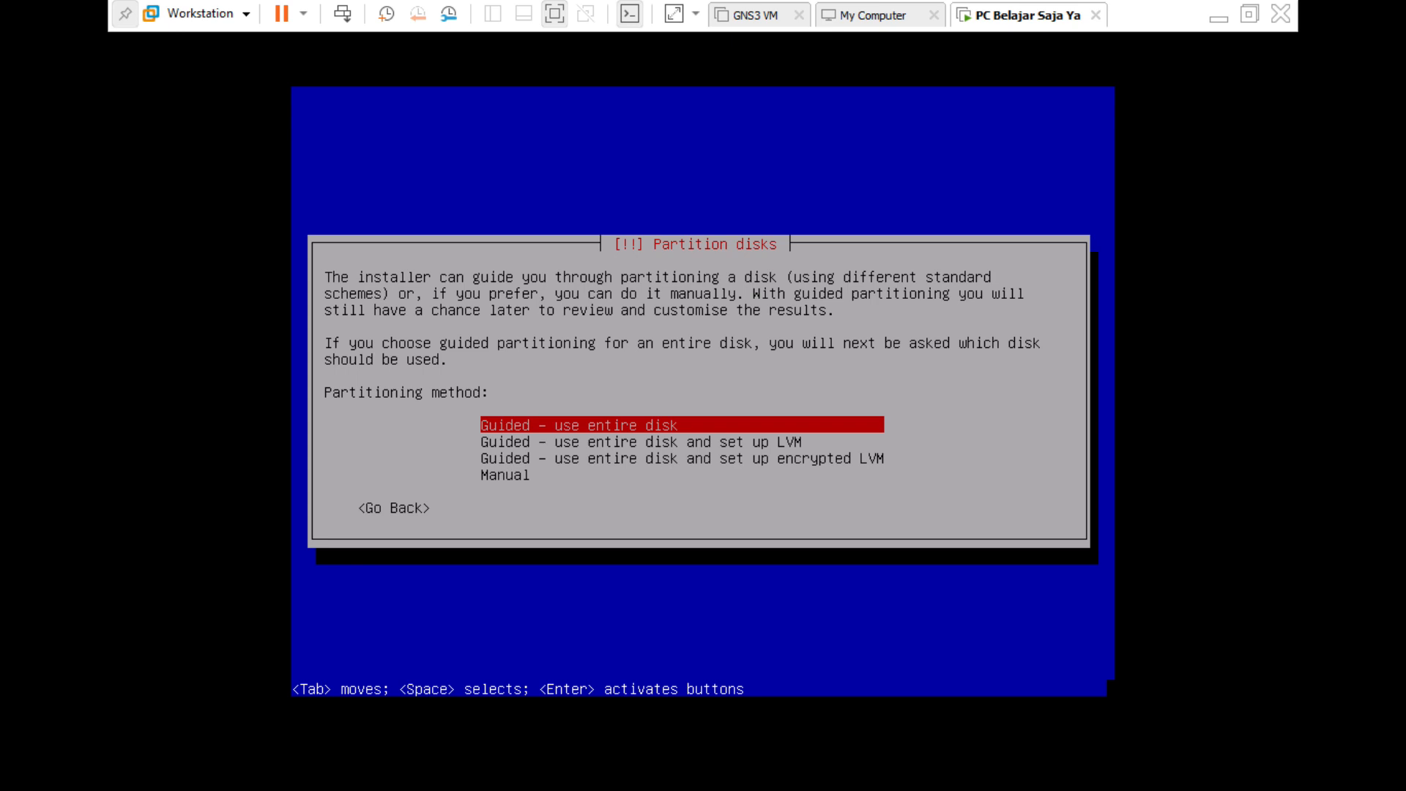
key(Return)
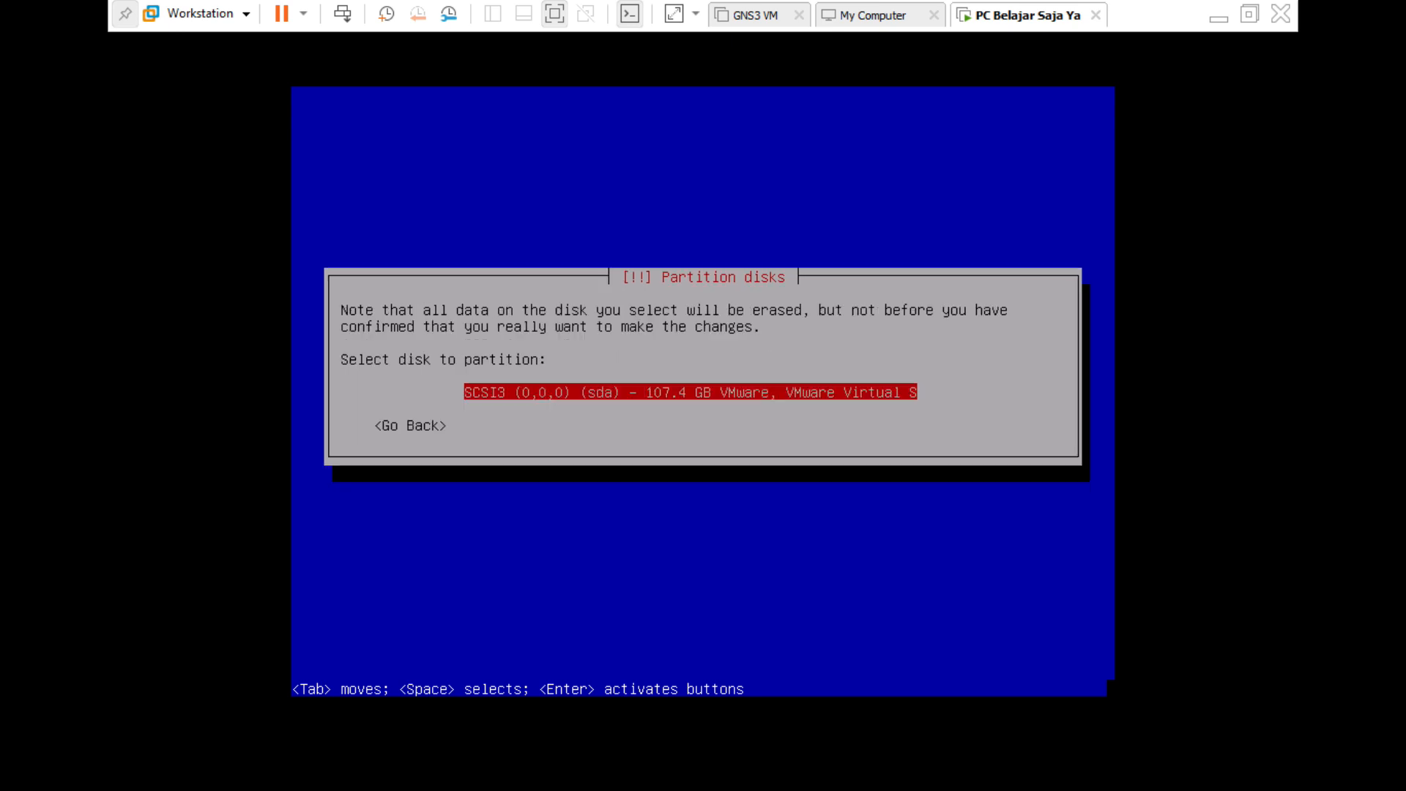
key(Return)
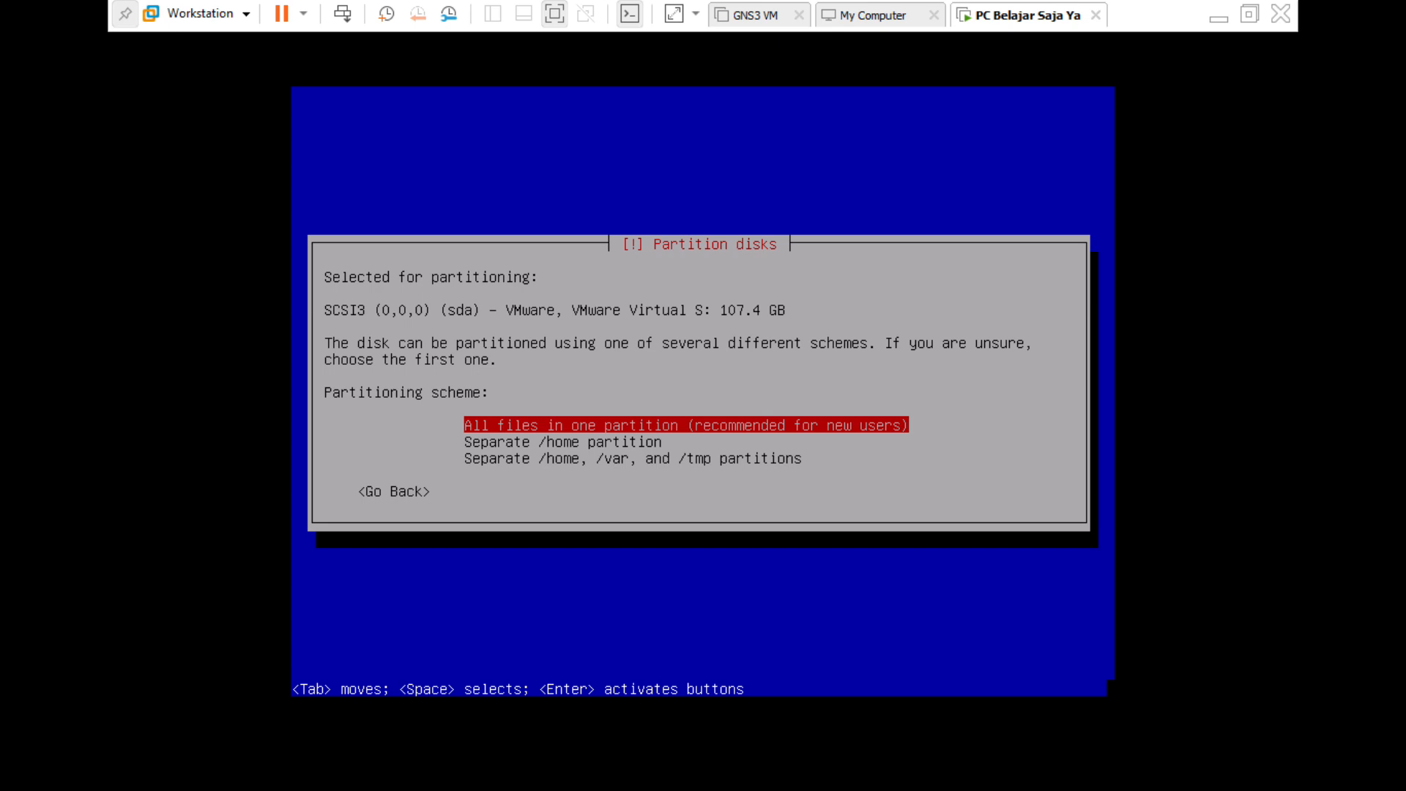
key(Return)
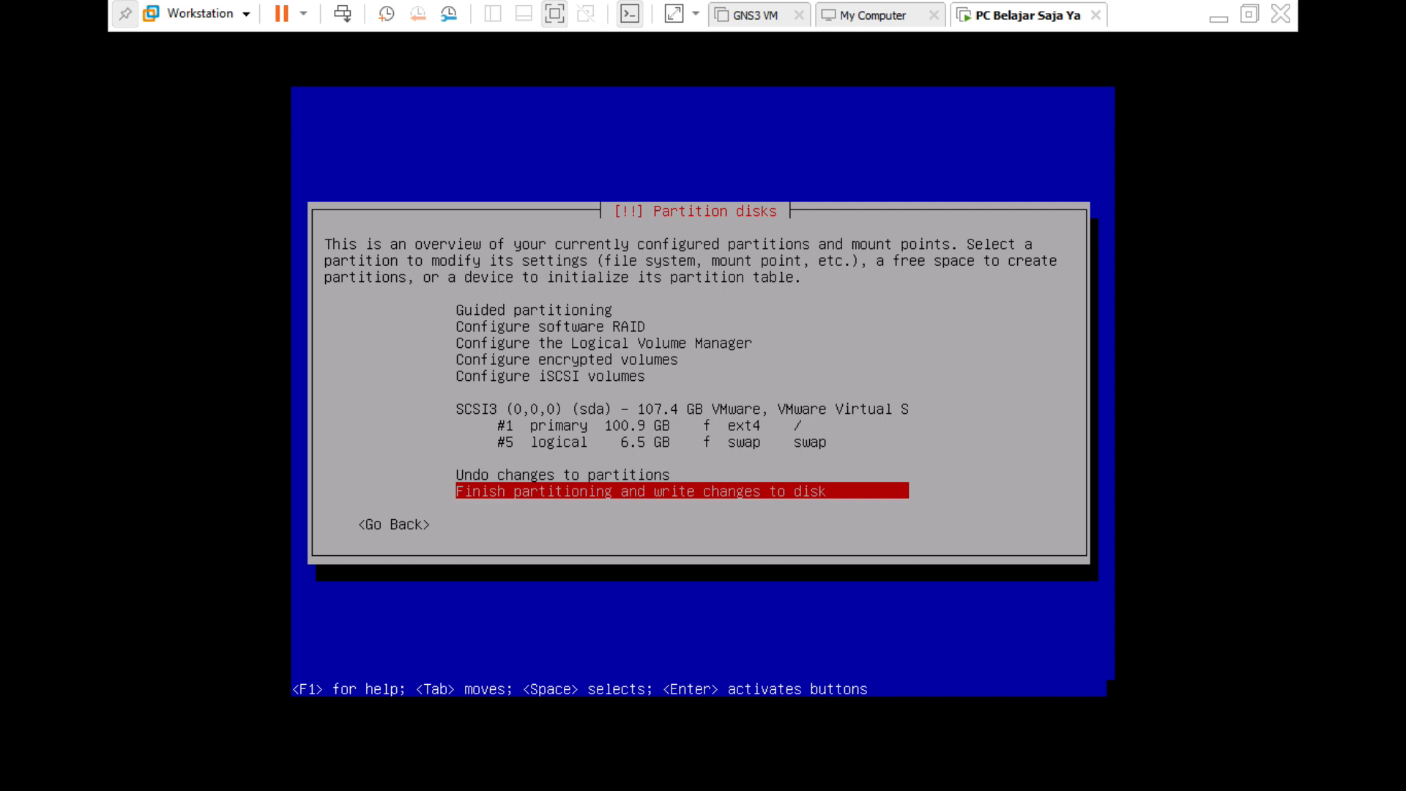
key(Return)
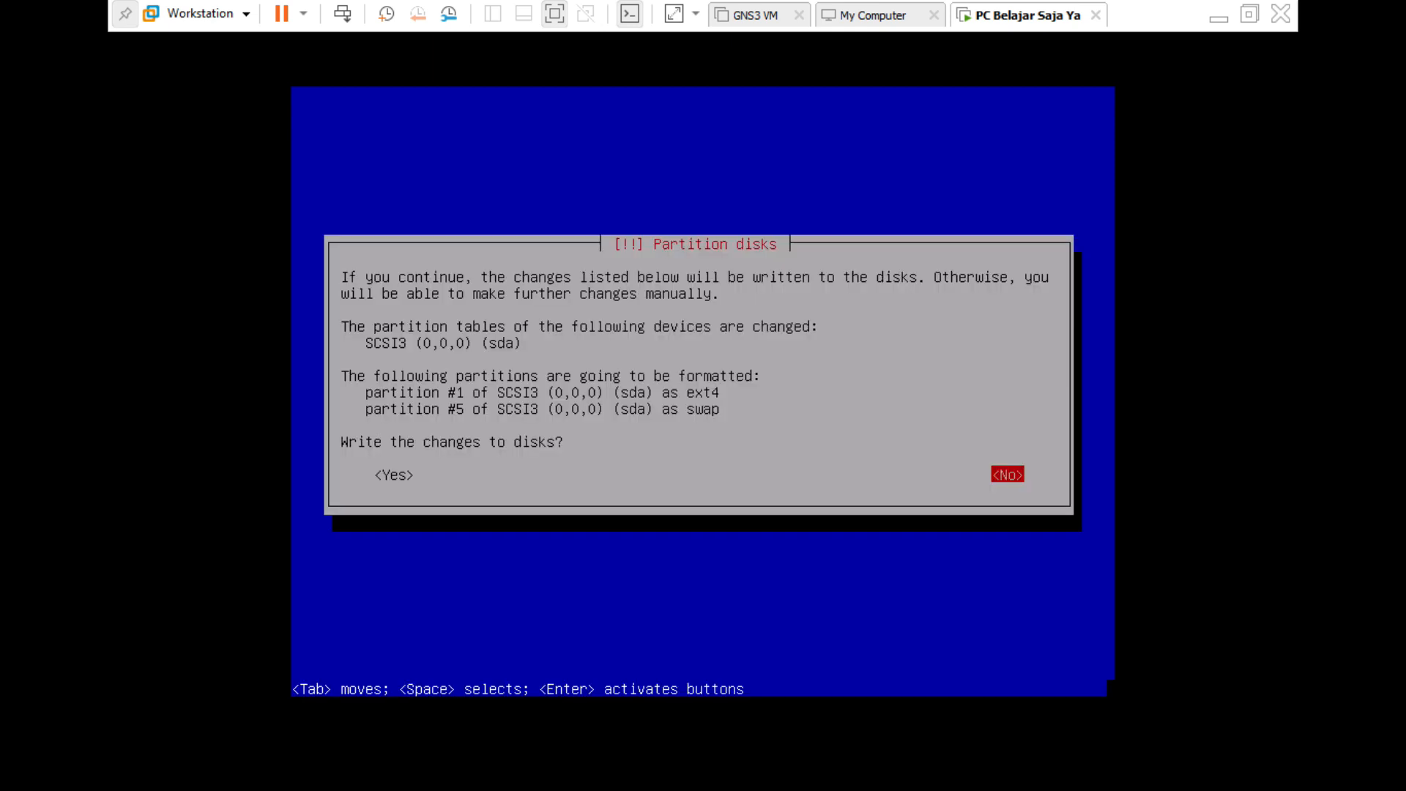
key(Tab)
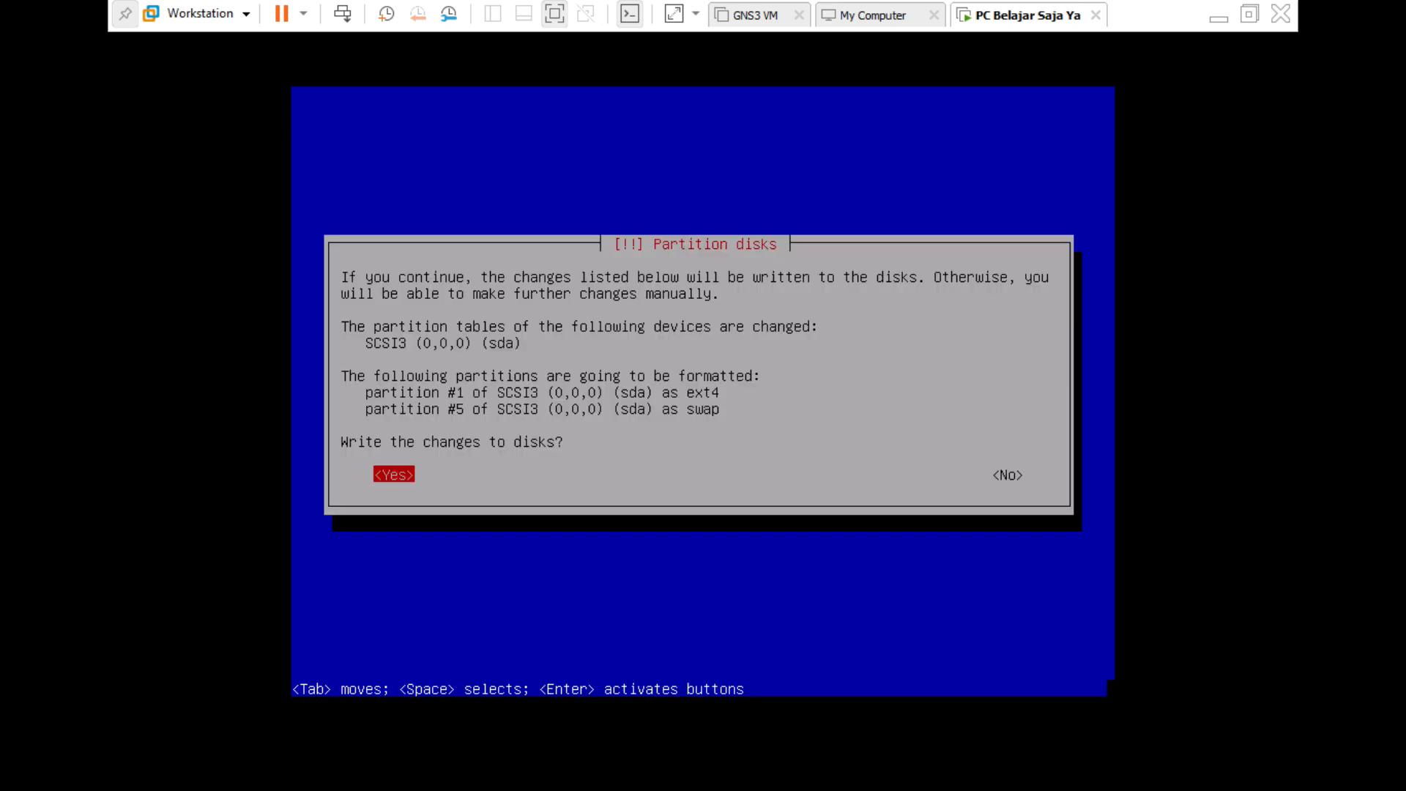
key(Return)
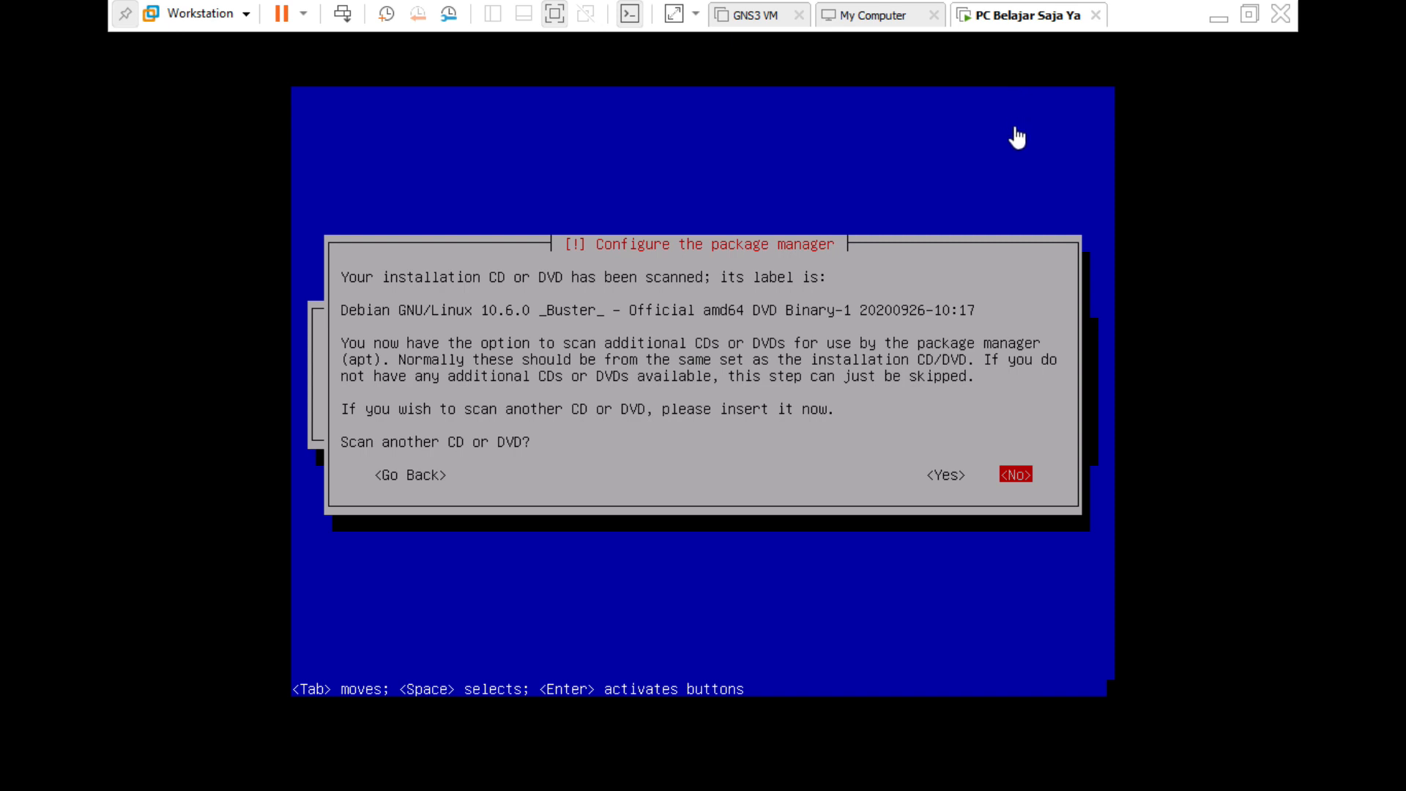
Load debian-10.6.0-amd64-DVD-2.iso into the virtual CD/DVD drive, overriding the guest's lock.
right_click(1042, 21)
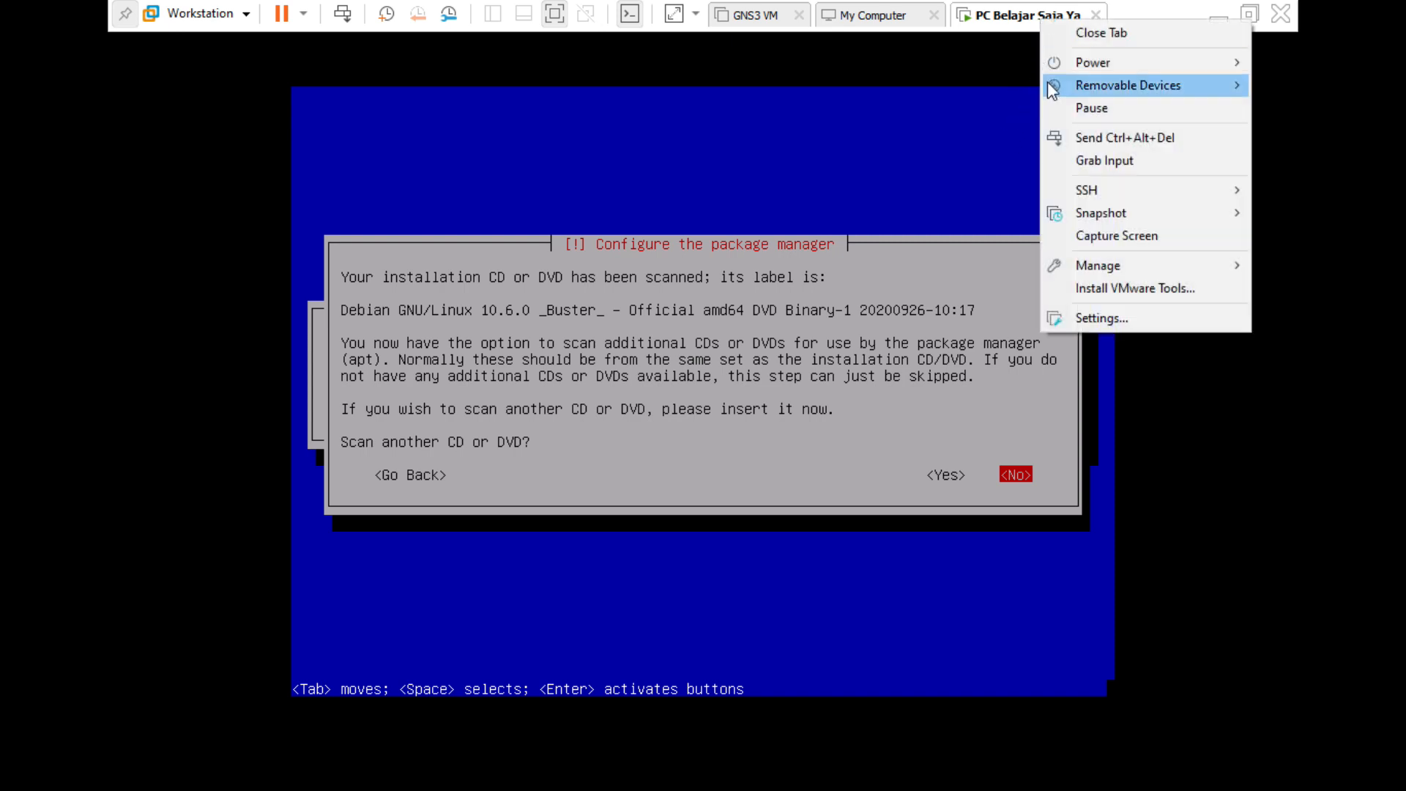
mouse_move(1052, 85)
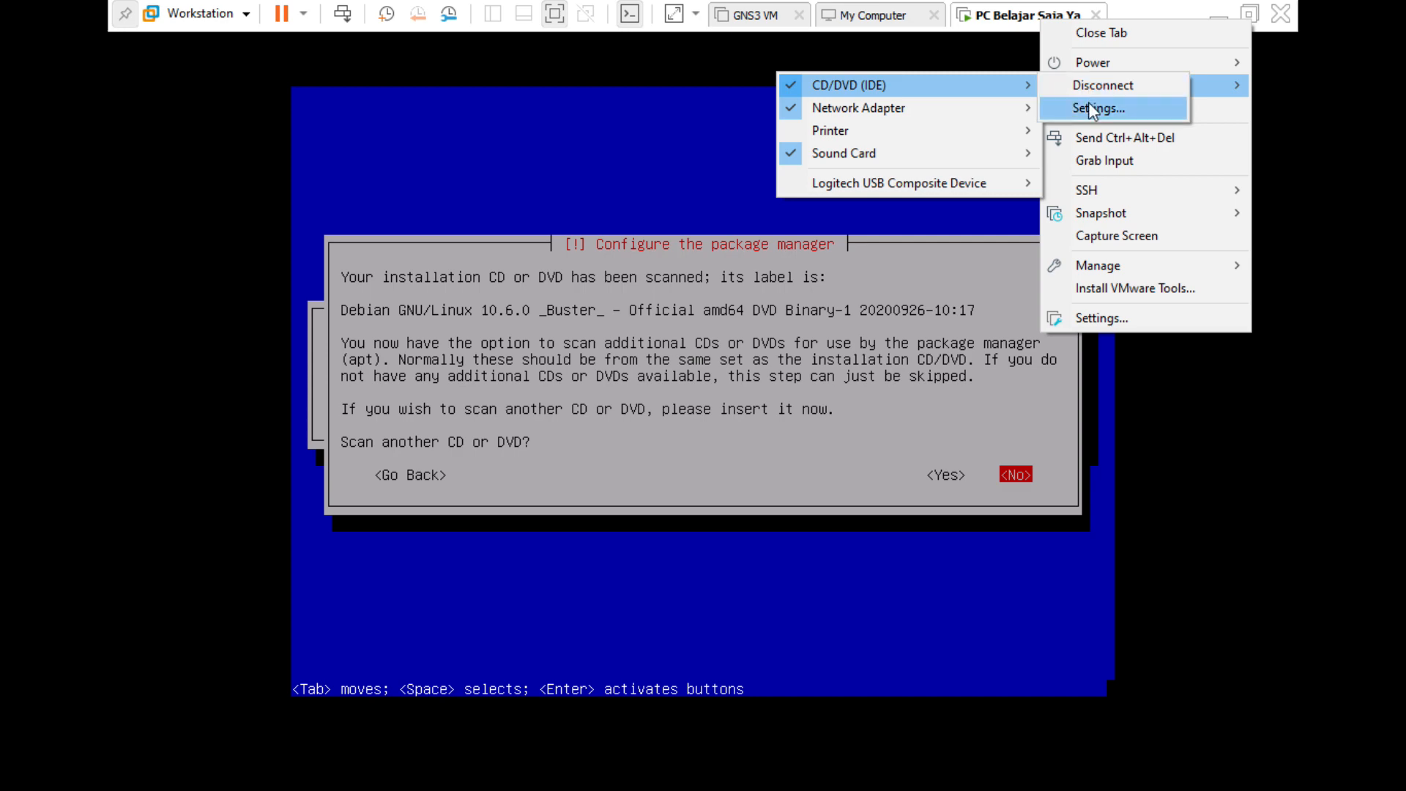
click(1089, 104)
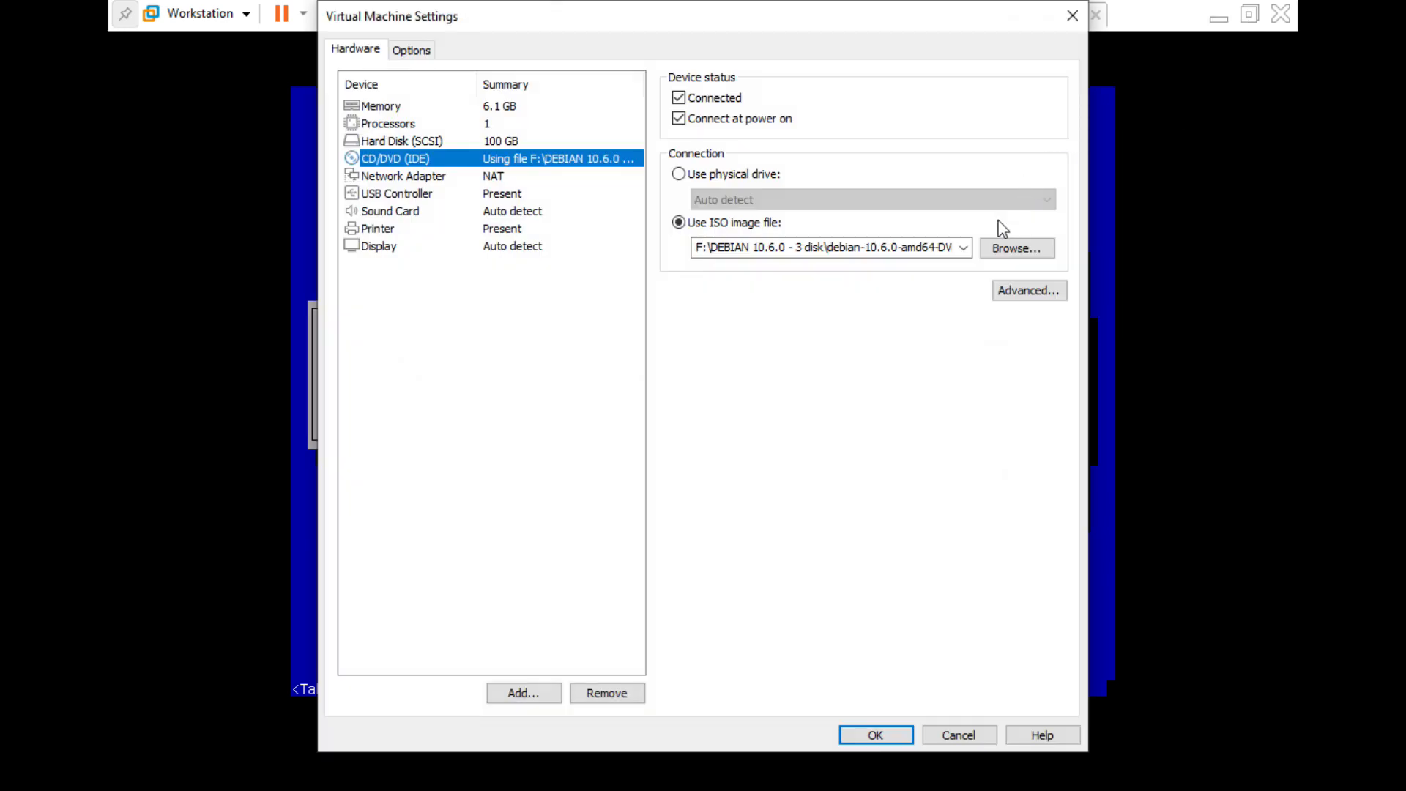
click(964, 247)
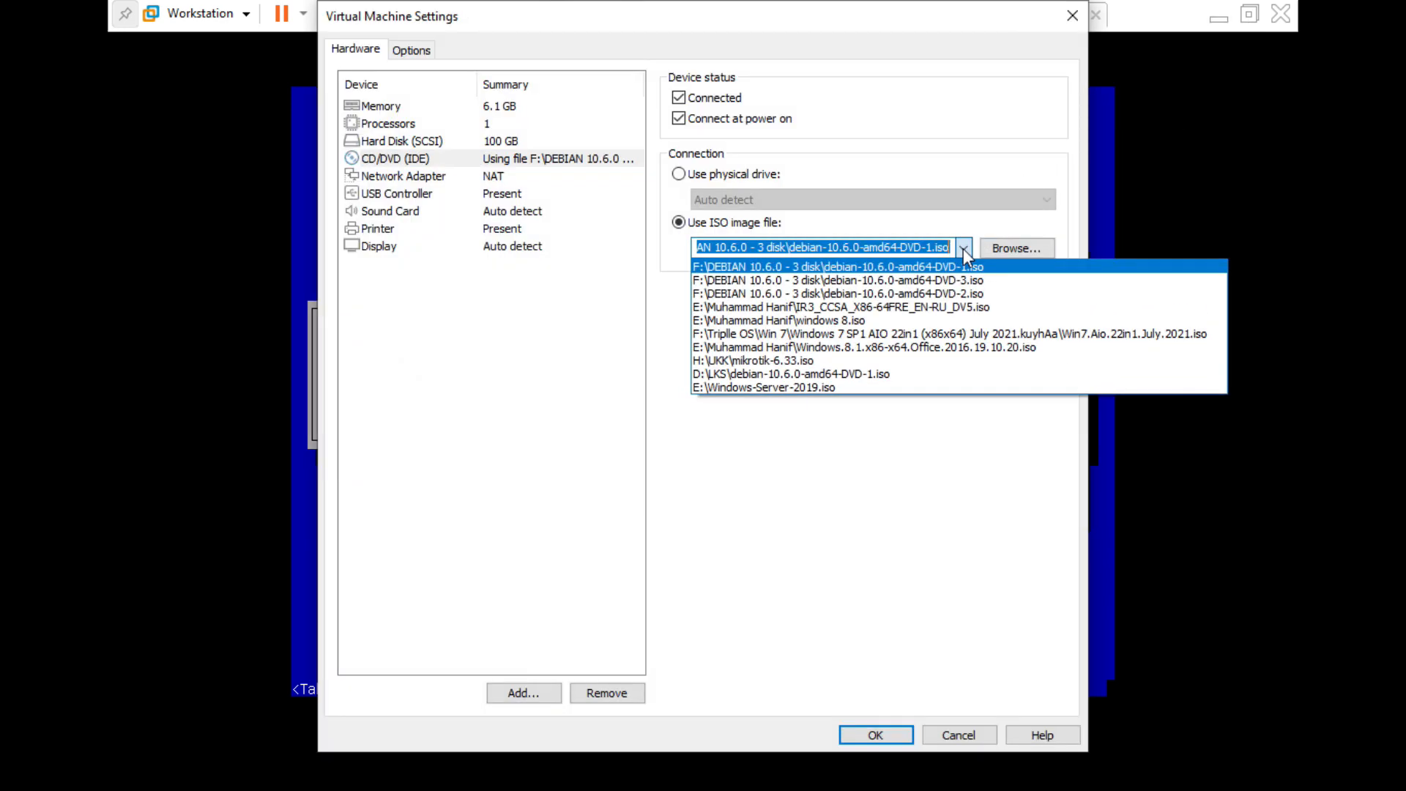
click(990, 294)
click(1018, 248)
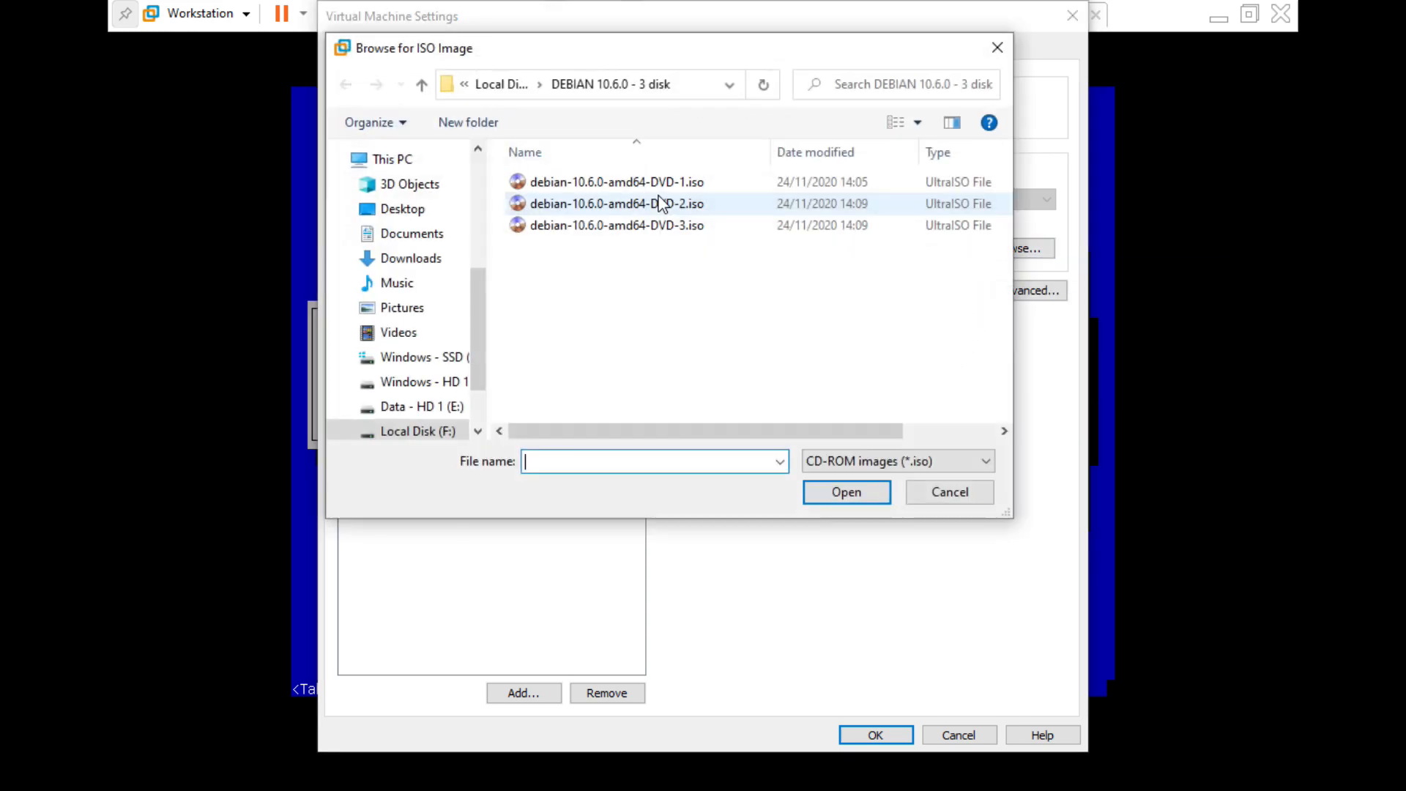
double_click(661, 198)
click(876, 735)
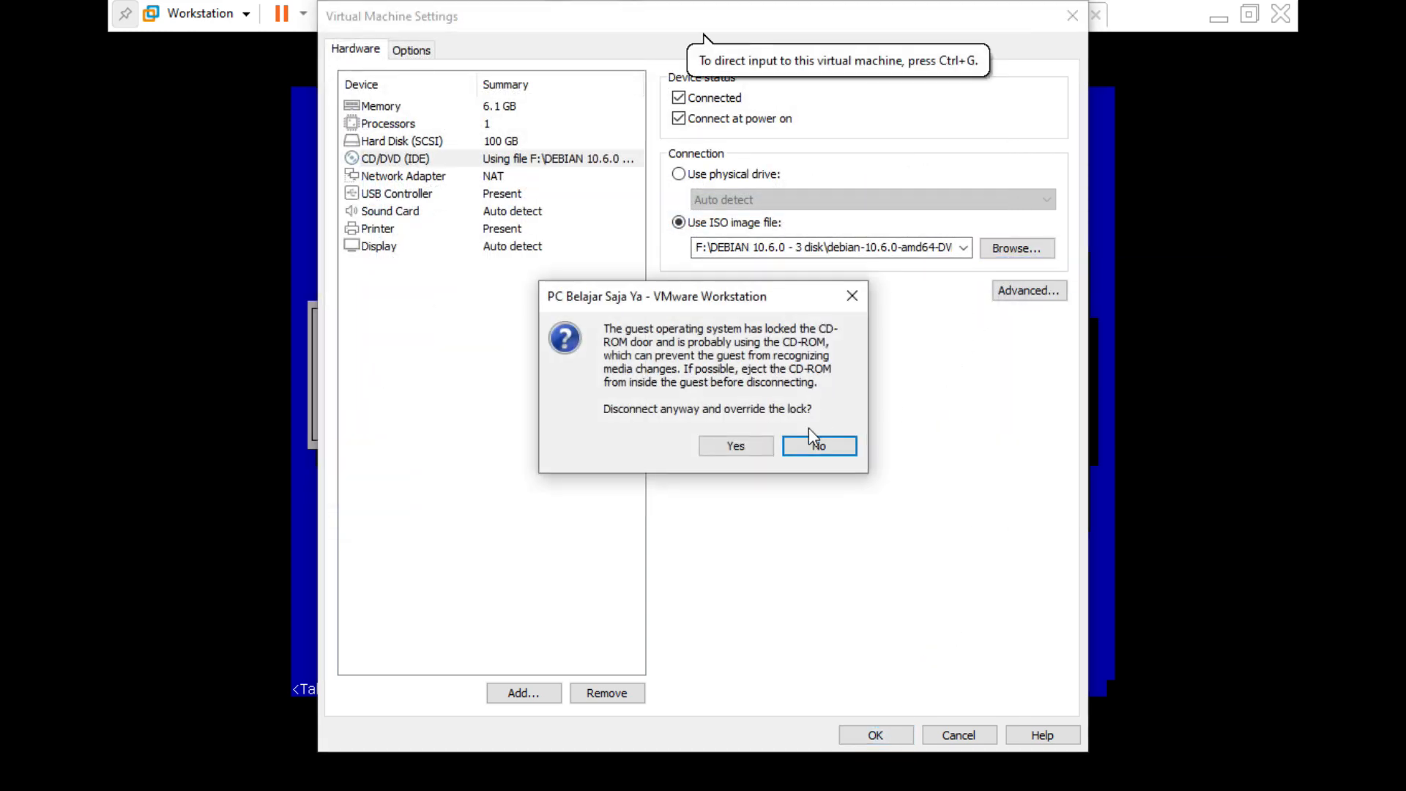
click(741, 444)
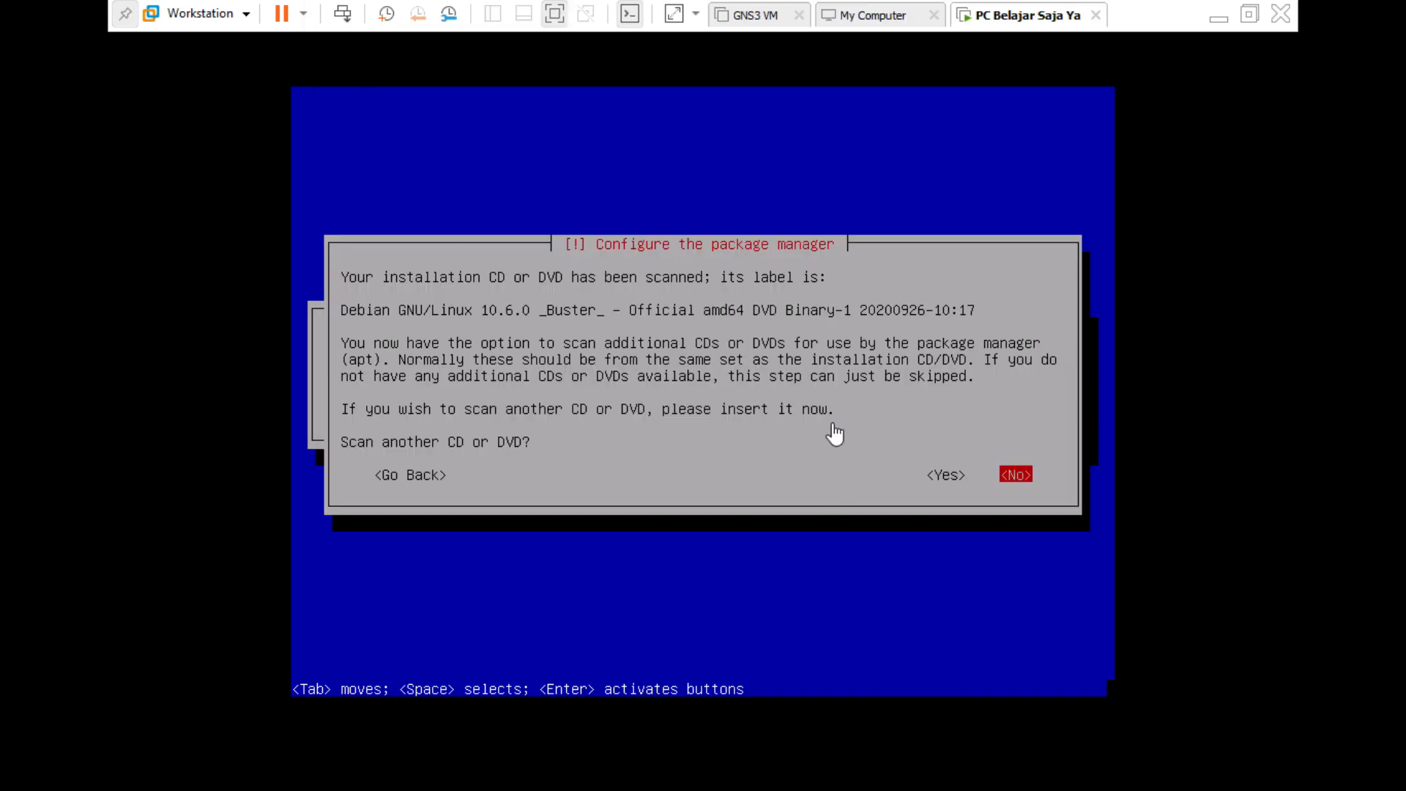
Agree to scan another disc, reconnect the CD/DVD drive, and retry the scan.
click(1014, 318)
key(Left)
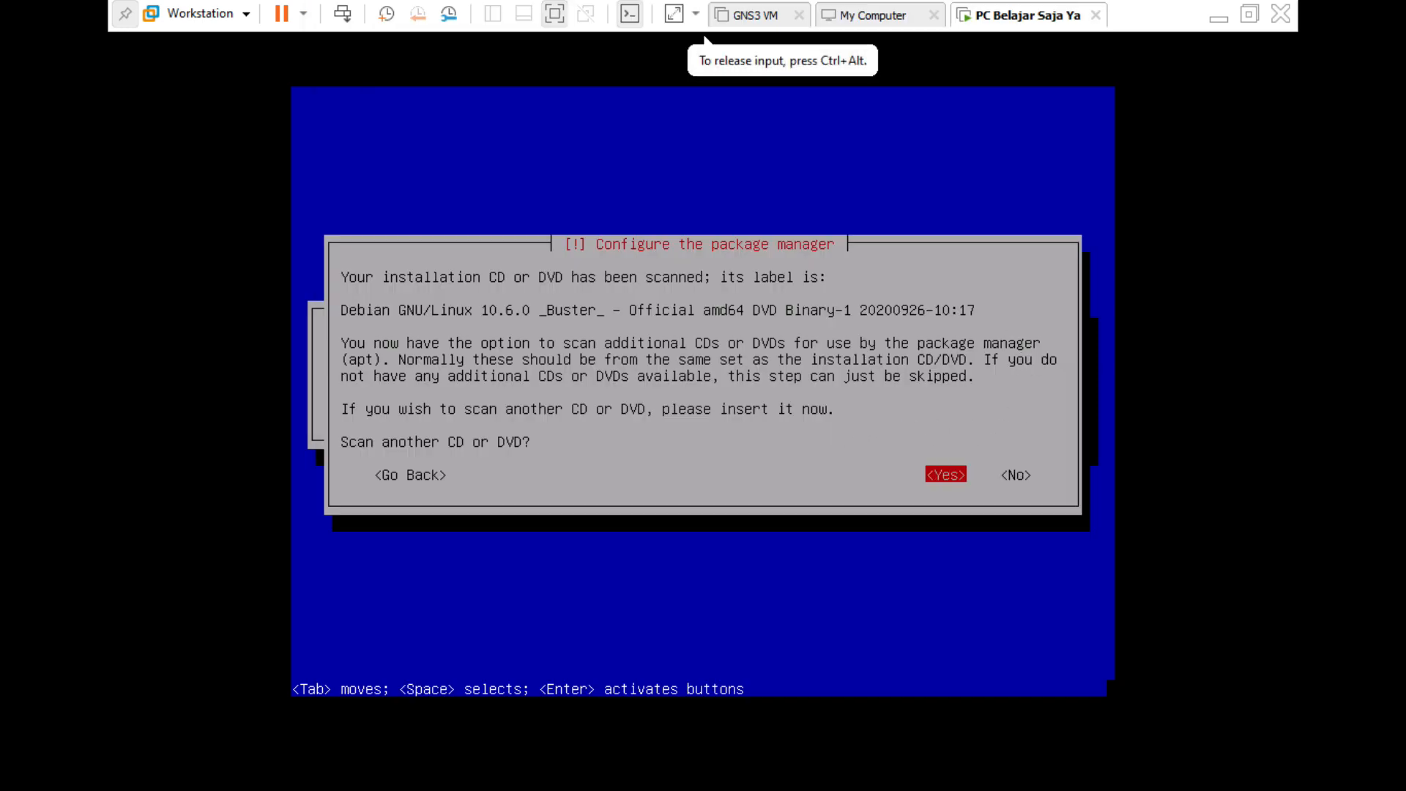
key(Return)
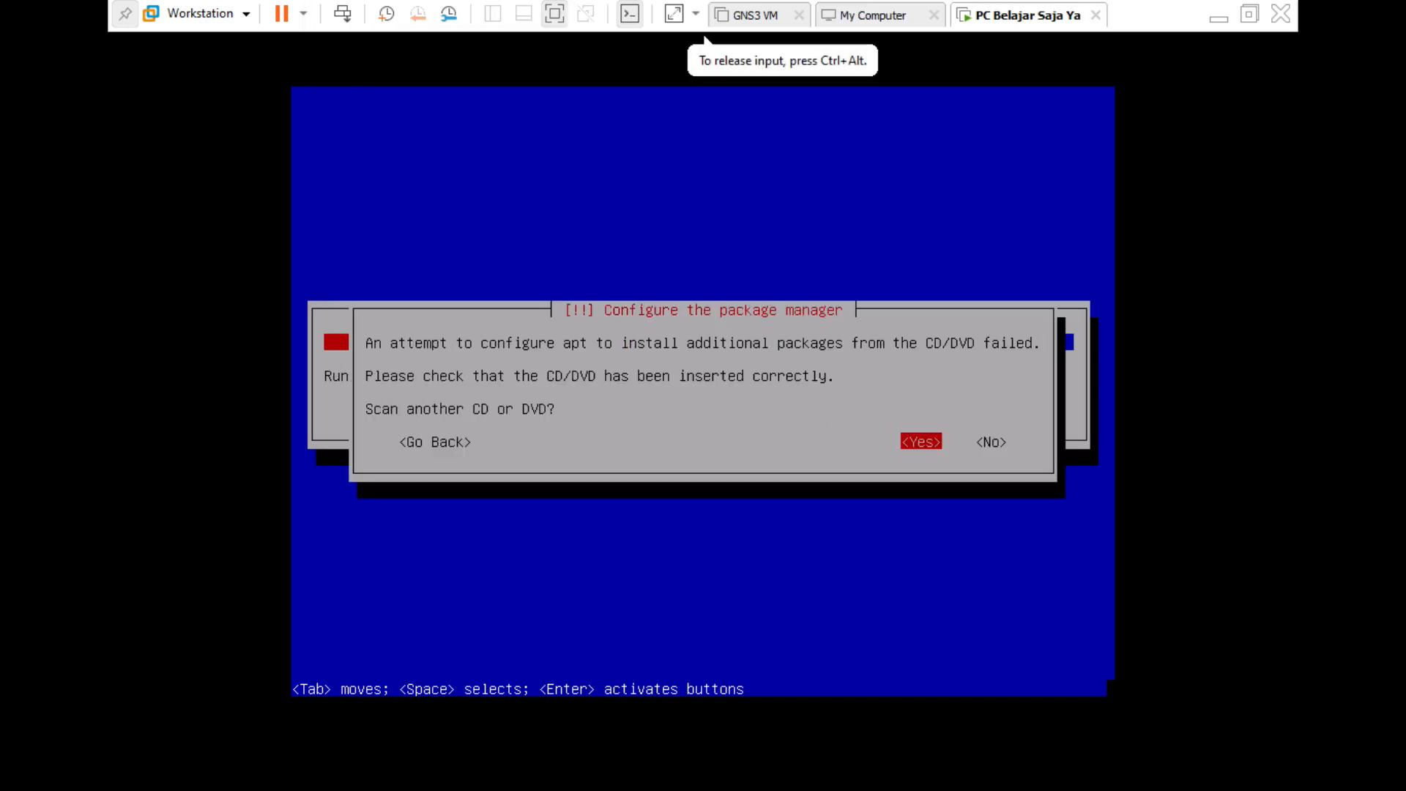
key(ctrl+alt)
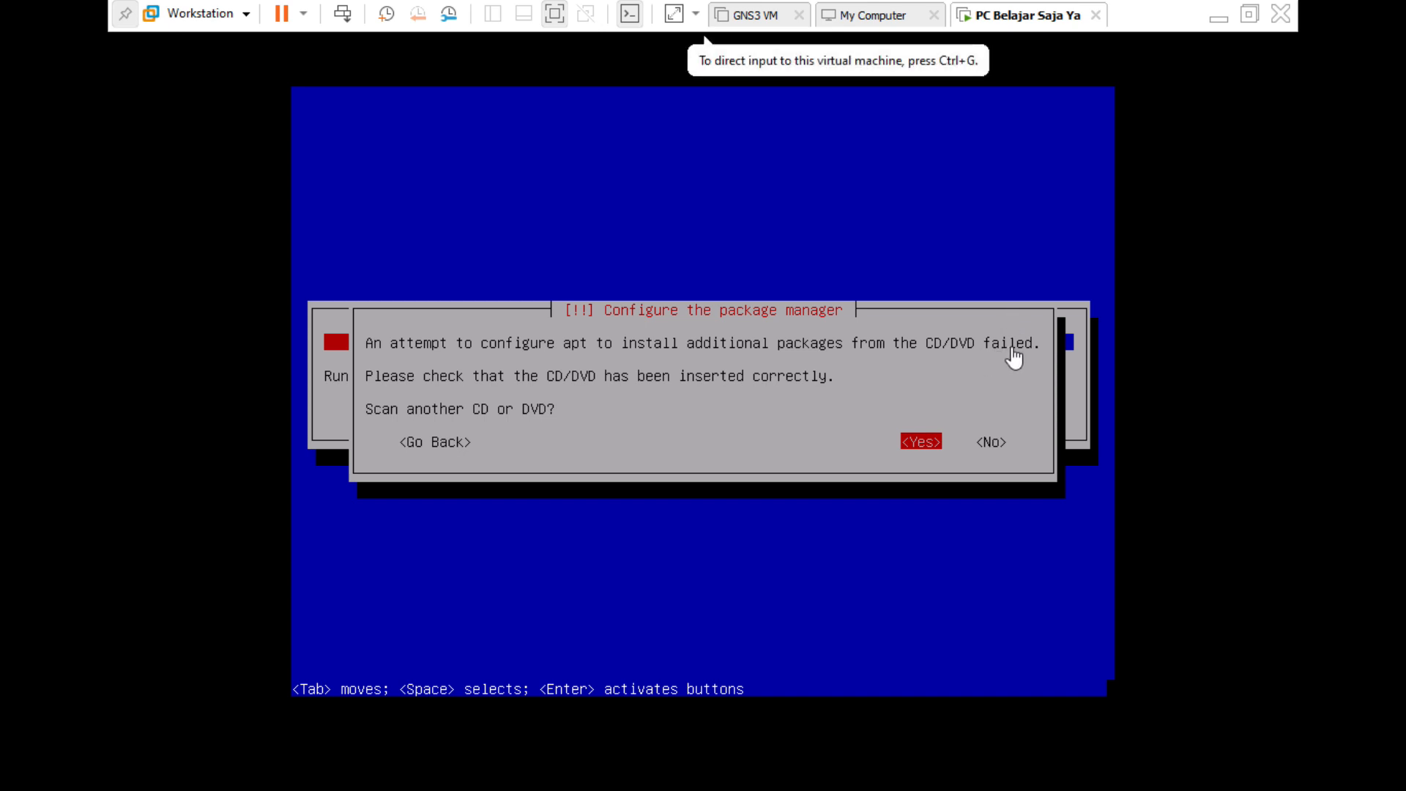
right_click(1011, 15)
mouse_move(1037, 72)
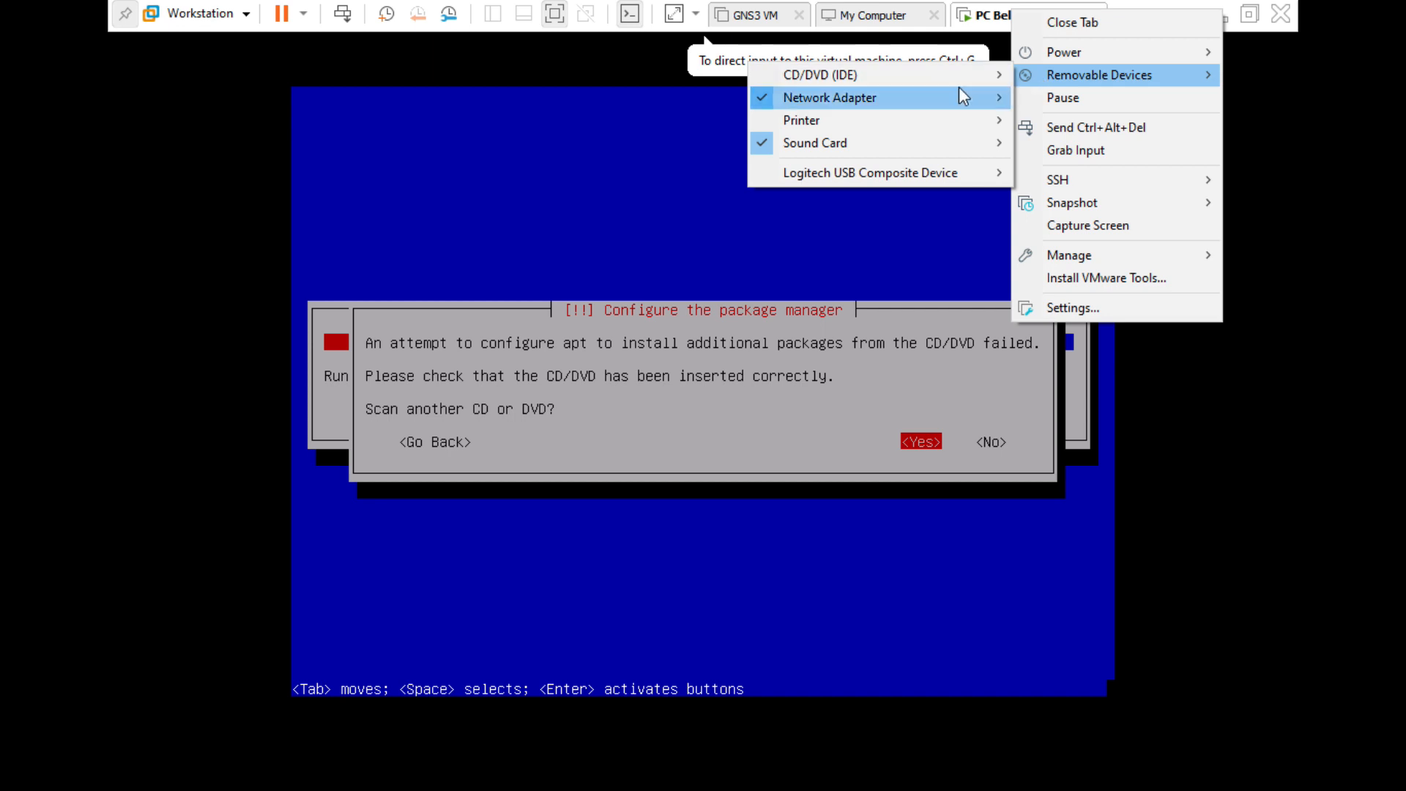
mouse_move(969, 73)
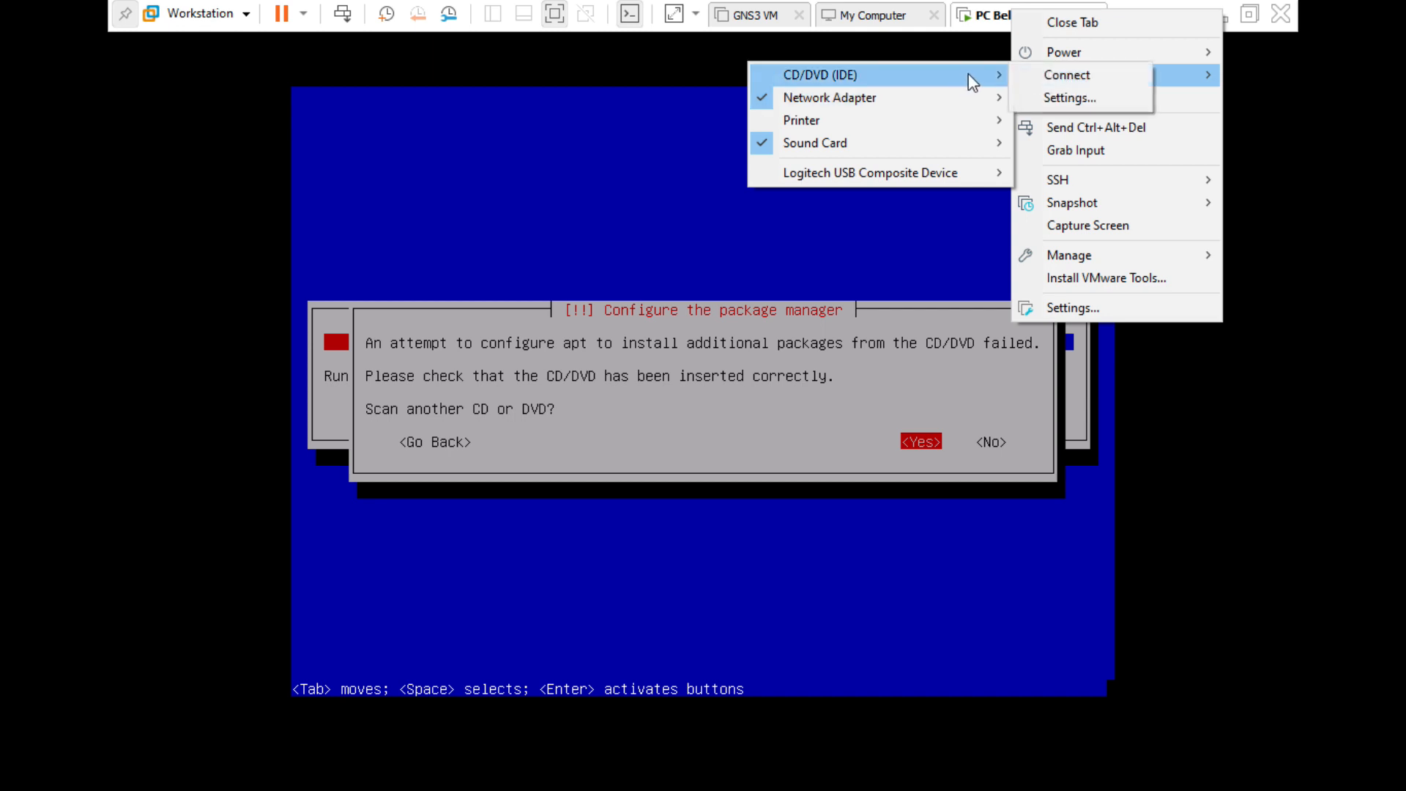
click(1059, 75)
click(706, 38)
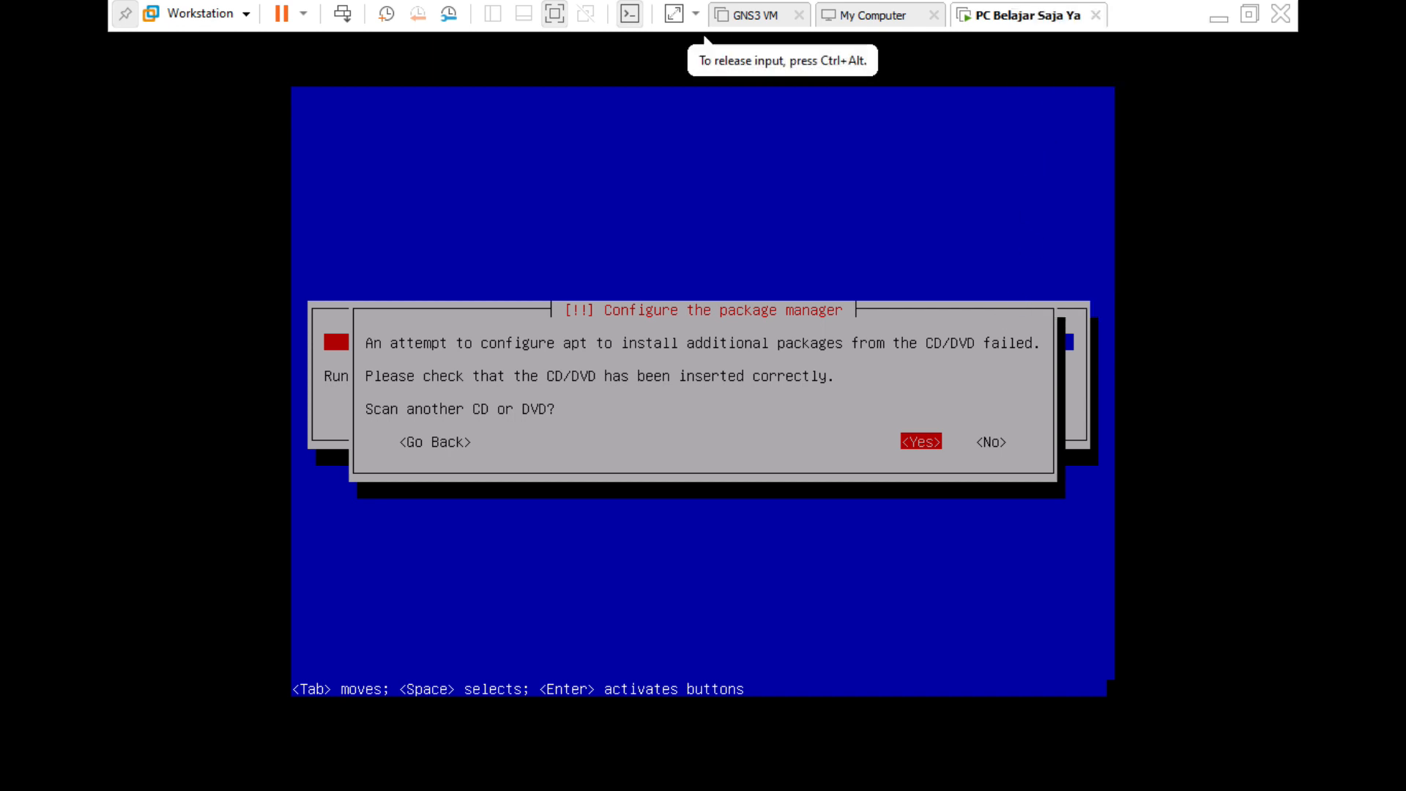
key(Return)
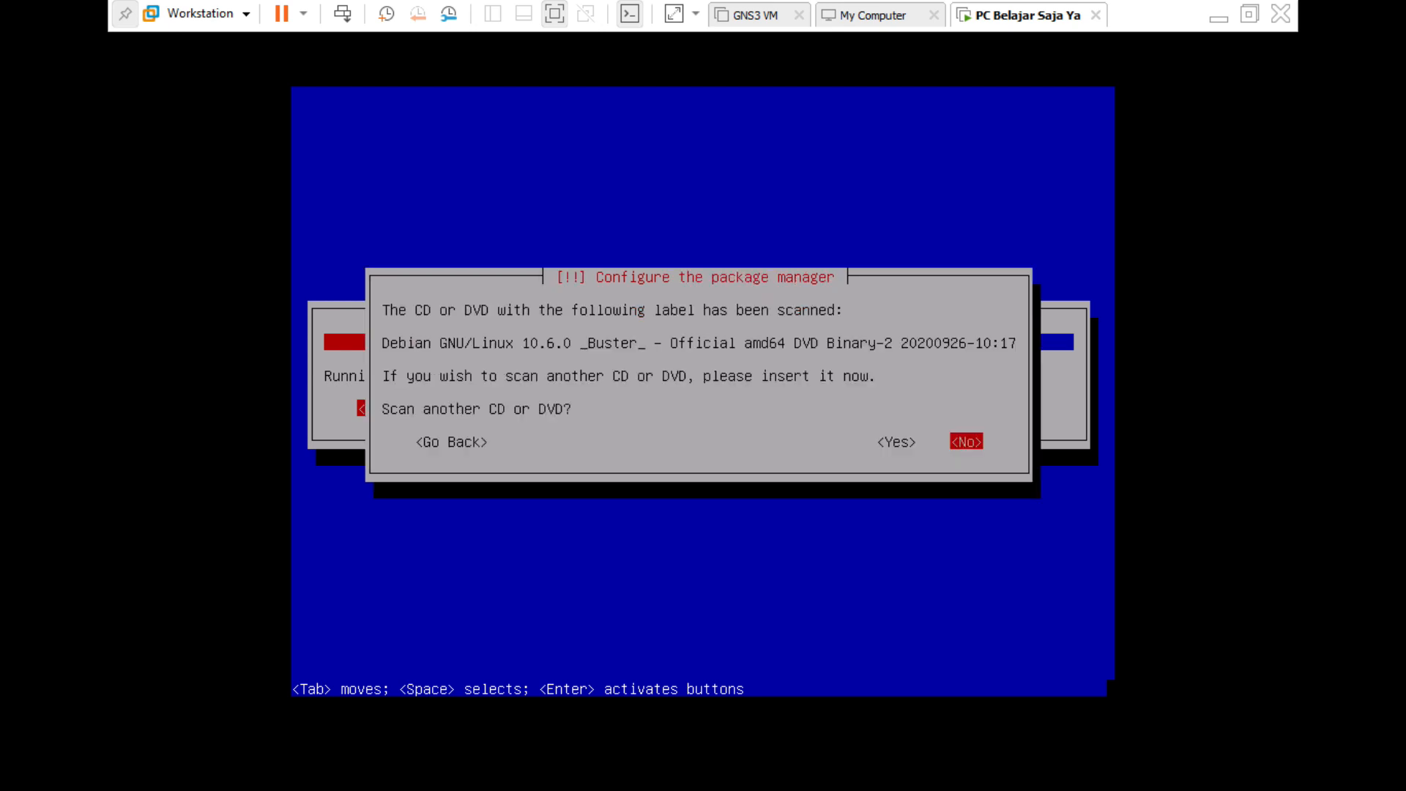
Disconnect the virtual CD/DVD drive, overriding the guest's CD-ROM lock.
key(ctrl+alt)
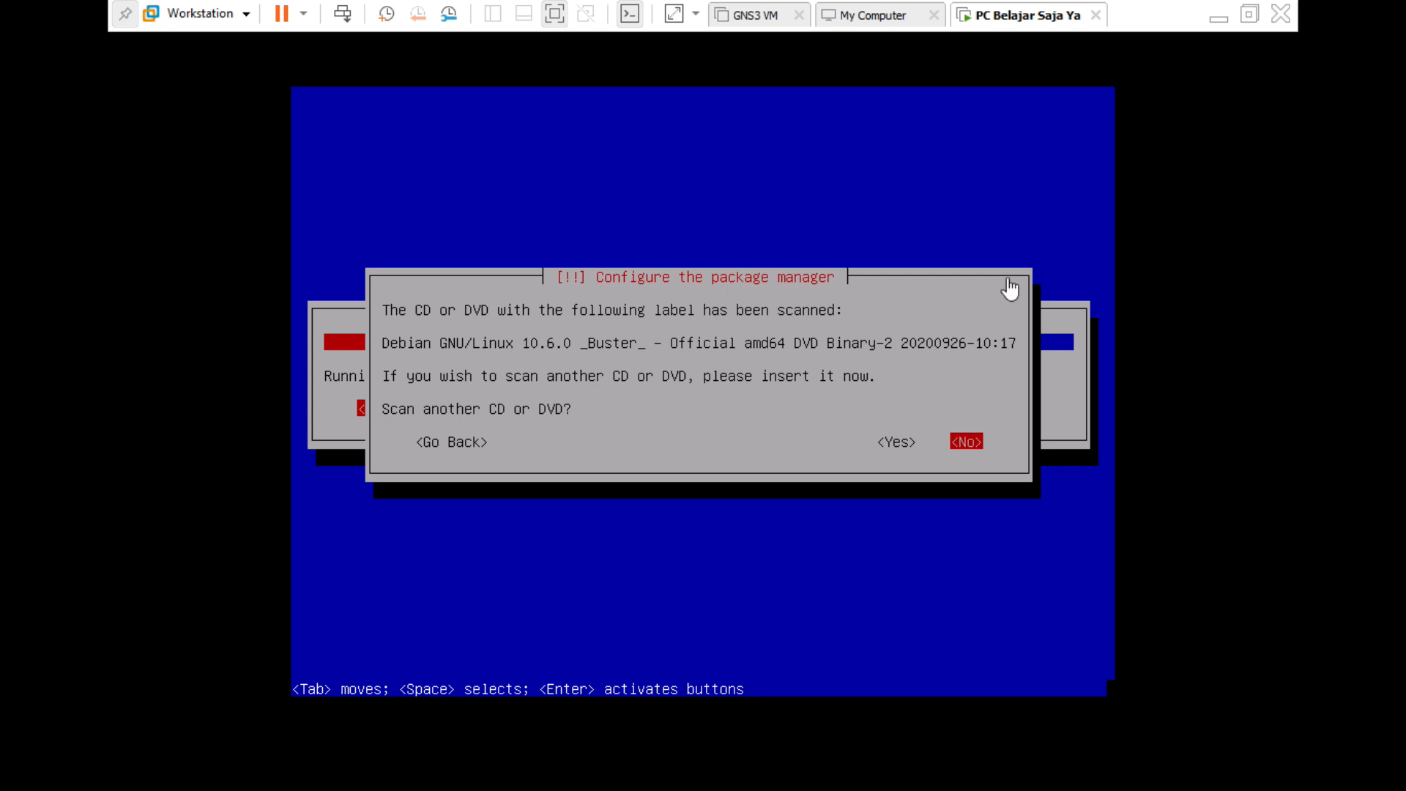
right_click(1029, 23)
mouse_move(1101, 90)
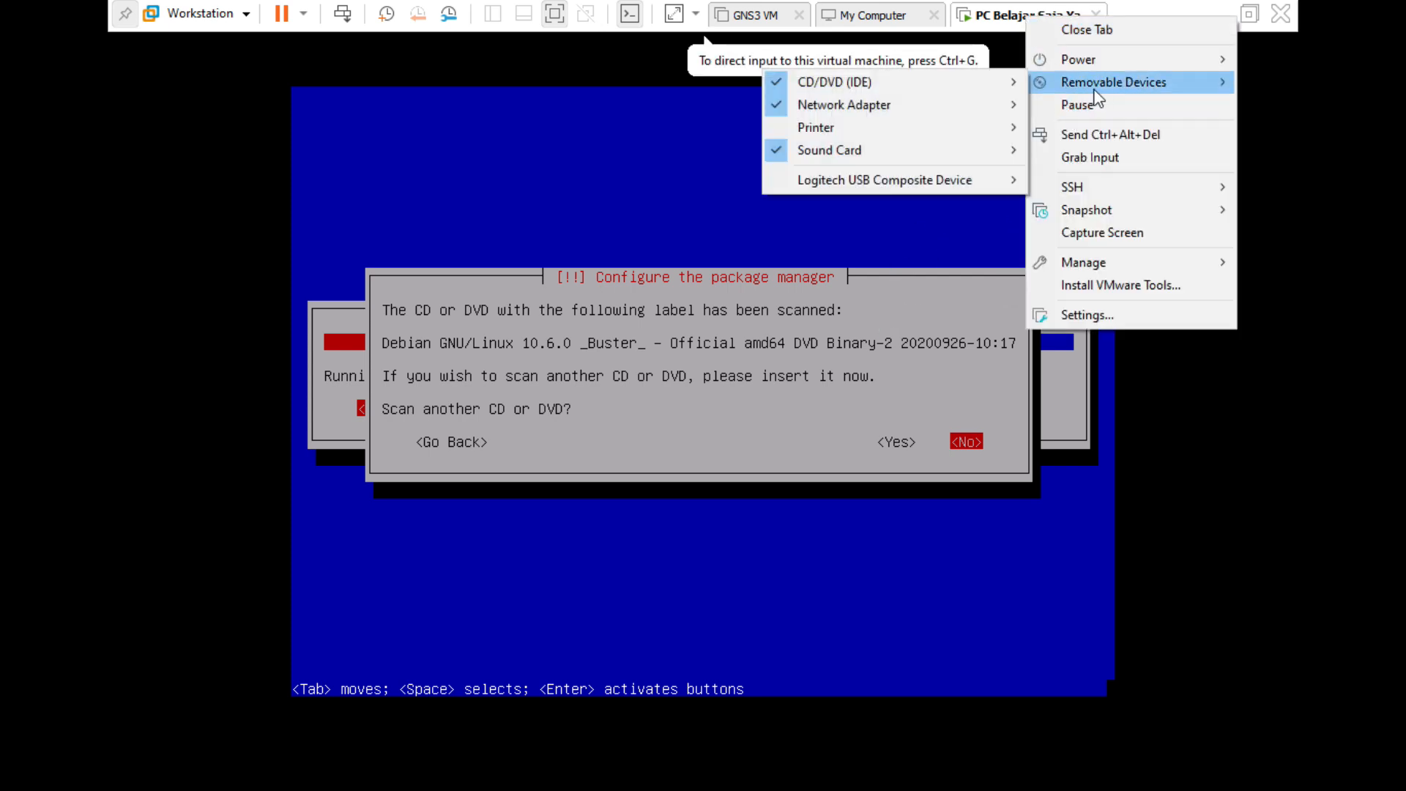
mouse_move(949, 99)
click(1058, 84)
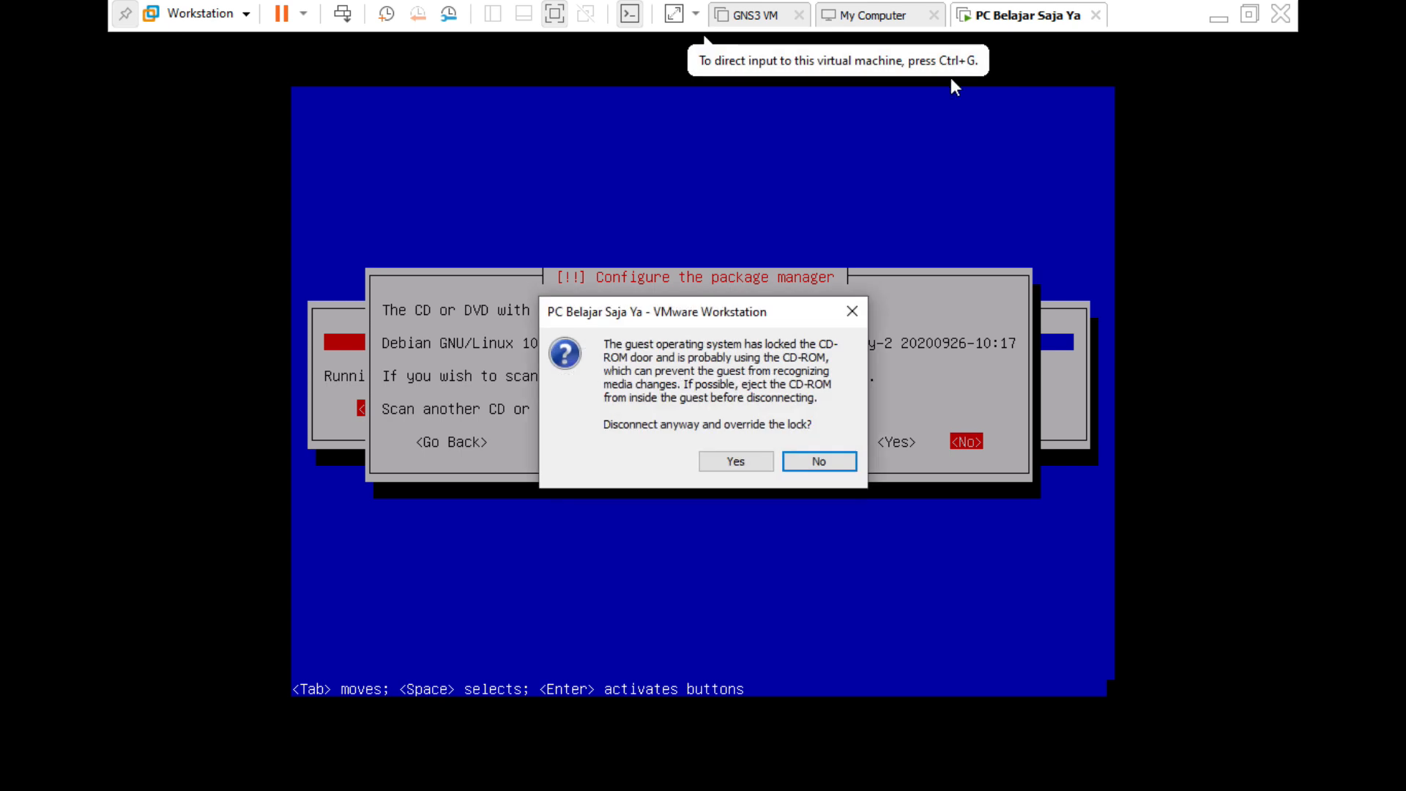
click(748, 463)
Select the third Debian DVD image in the CD/DVD drive settings.
right_click(1011, 22)
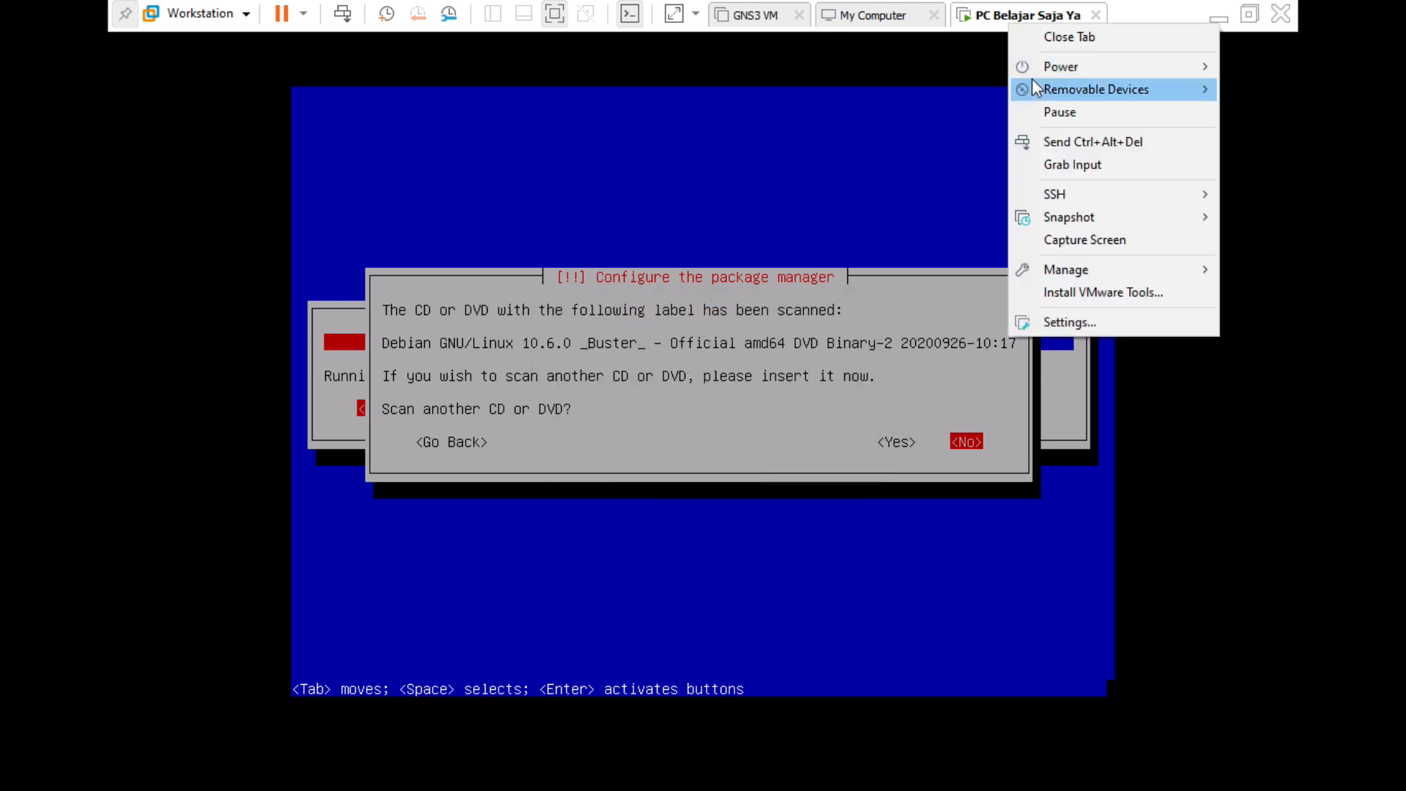
mouse_move(1037, 85)
mouse_move(967, 90)
click(1044, 114)
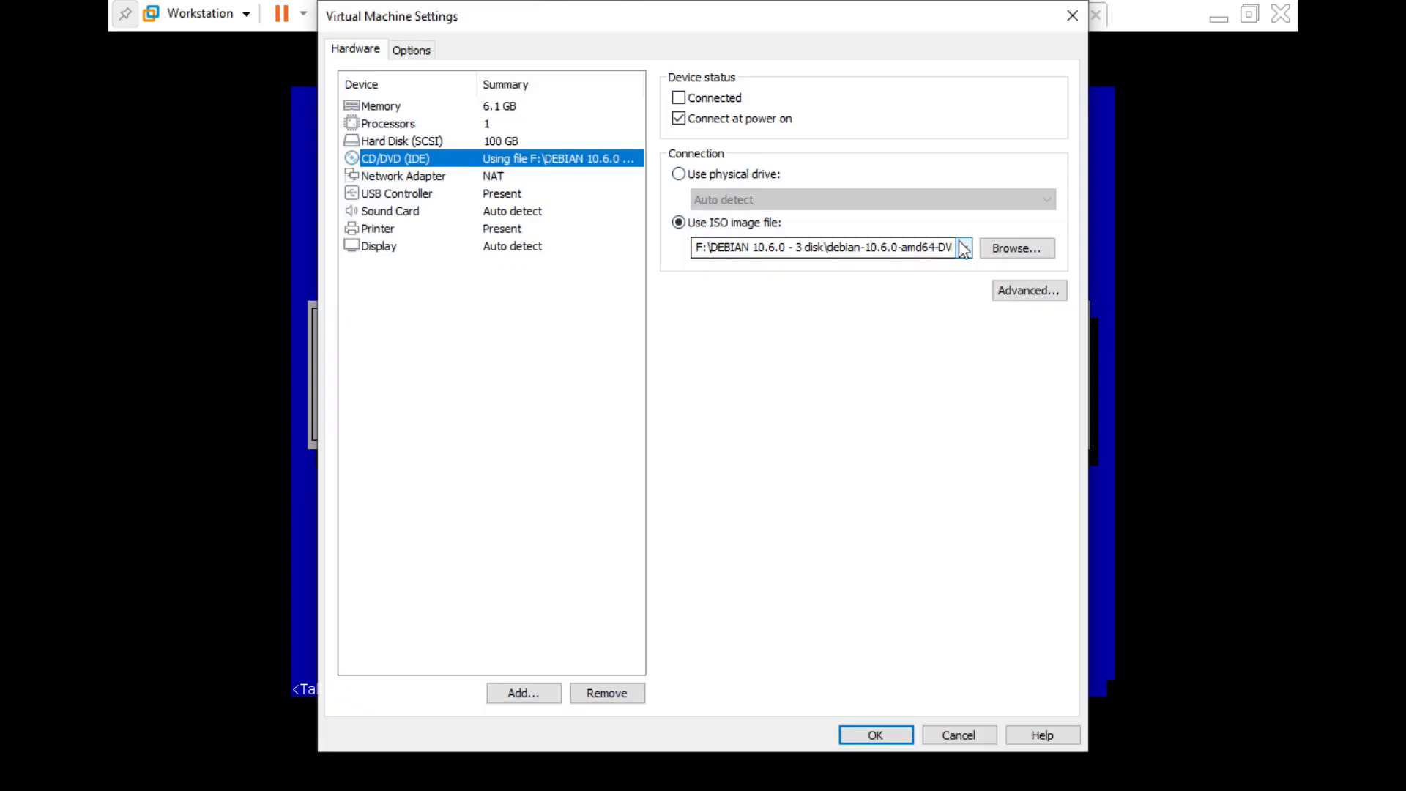
click(964, 248)
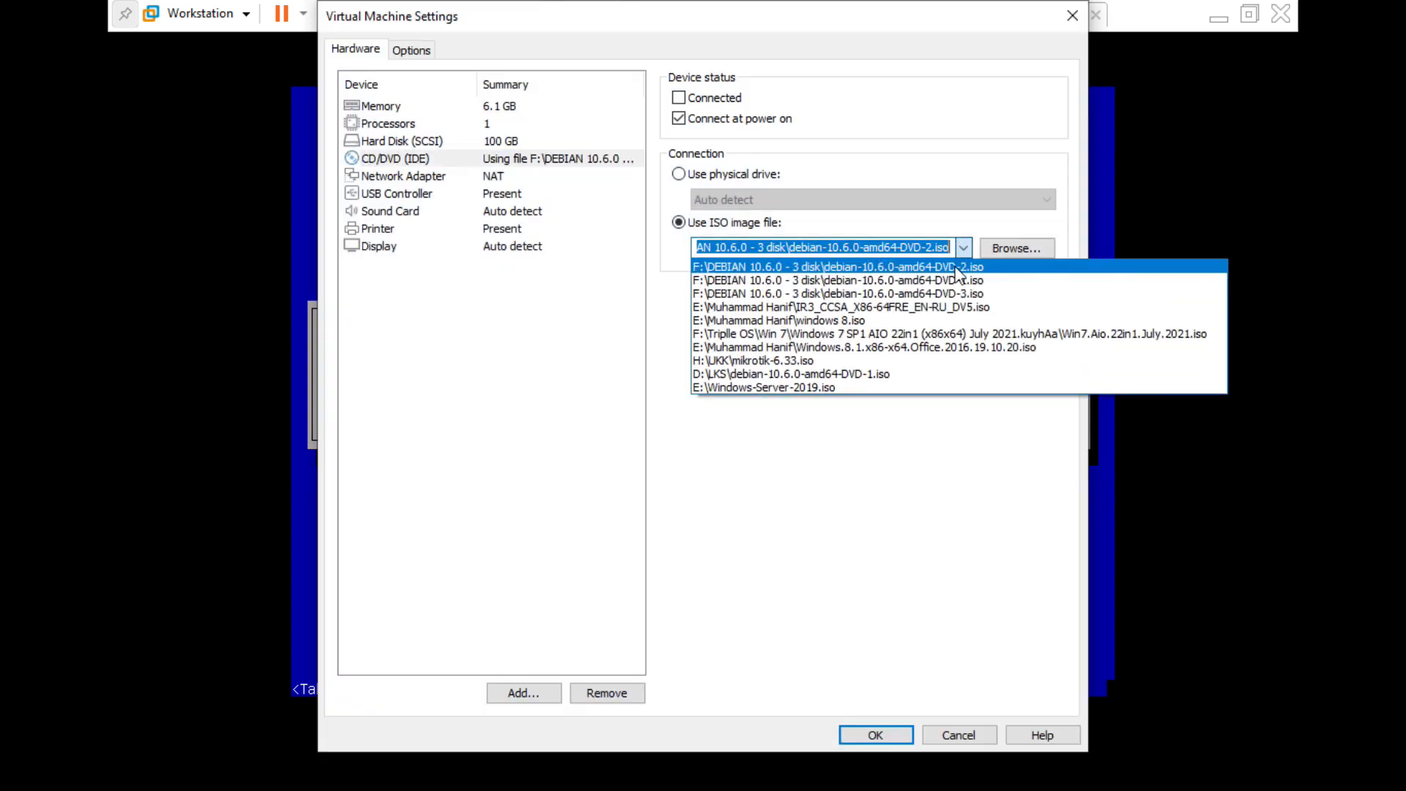
click(960, 293)
click(868, 722)
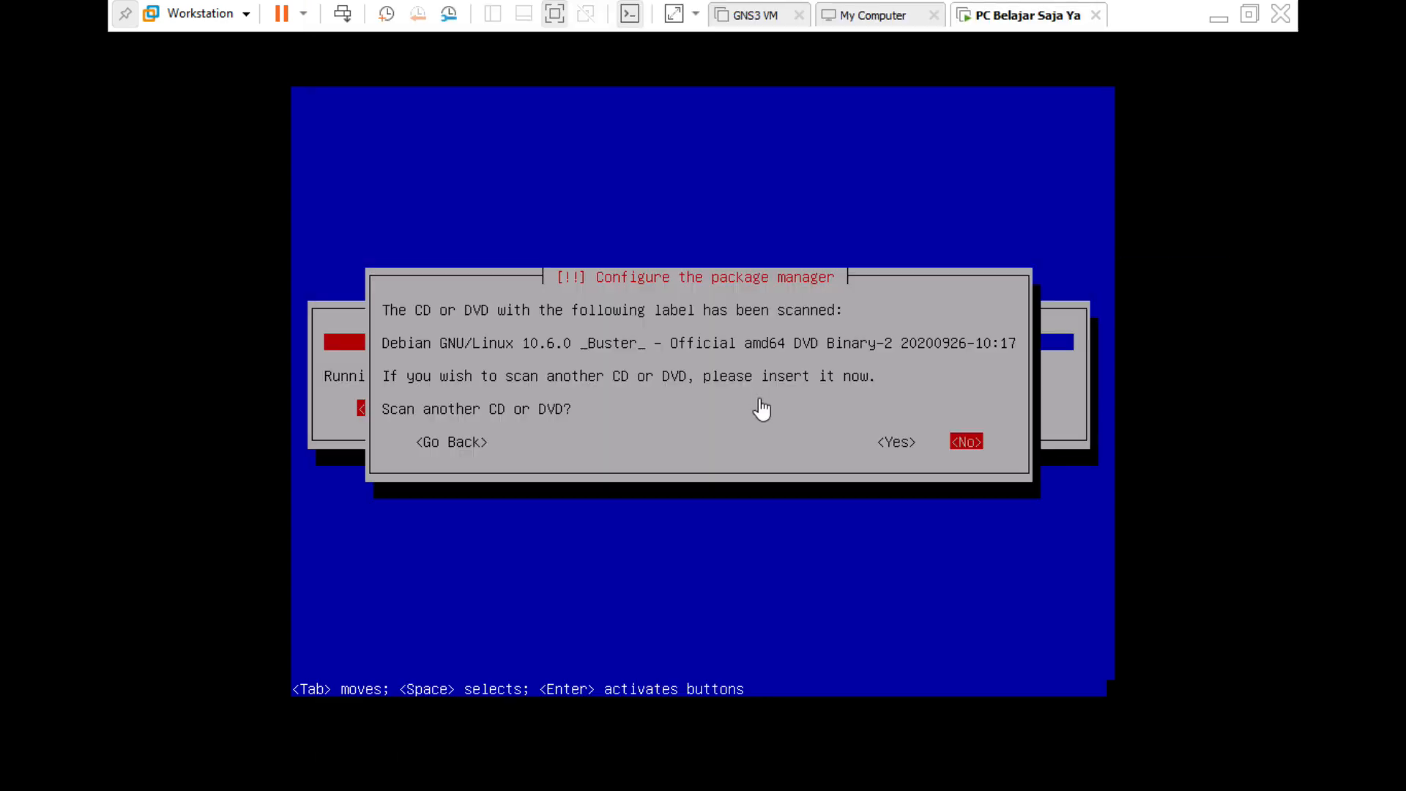
Reconnect the CD/DVD drive and agree to scan another disc.
right_click(1021, 15)
mouse_move(1045, 86)
mouse_move(999, 83)
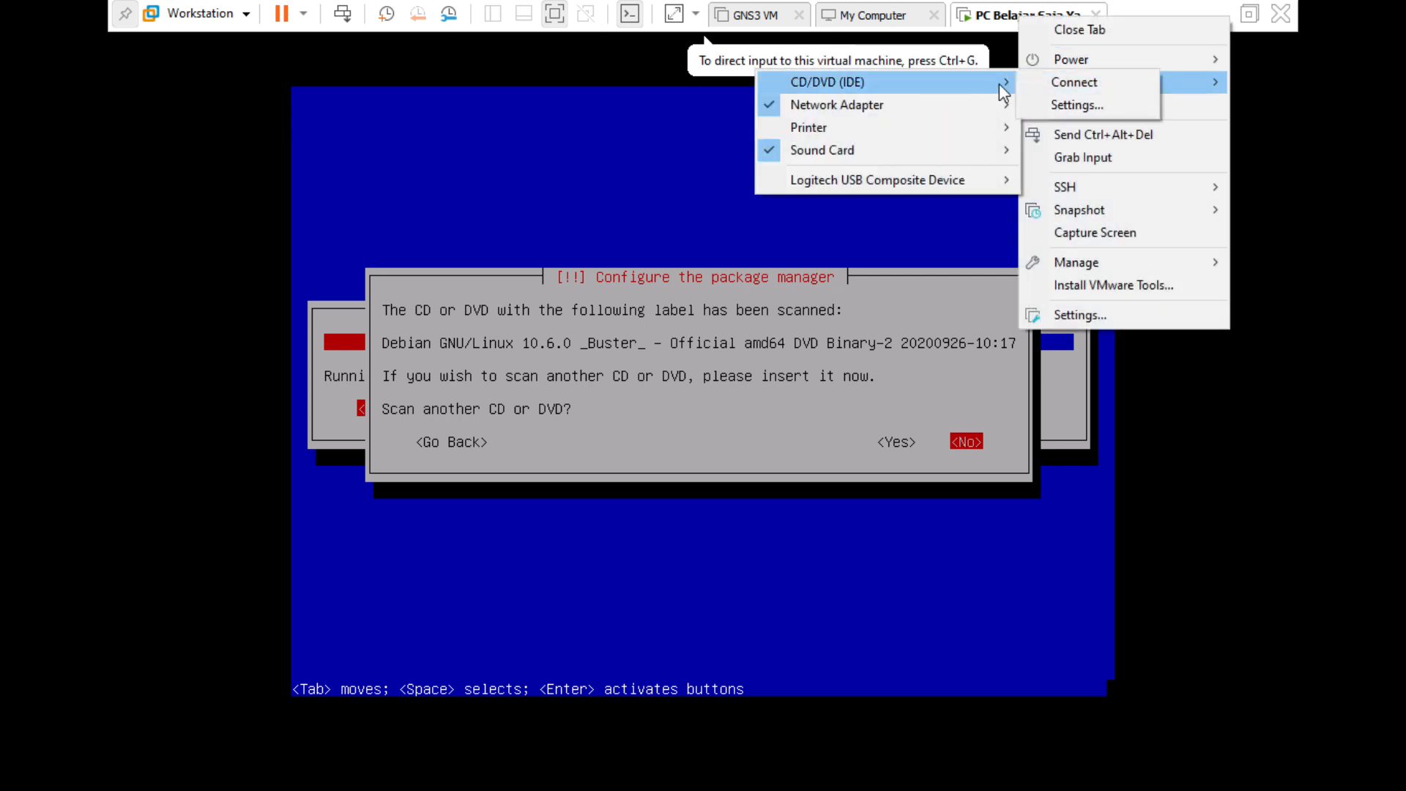
click(1058, 84)
click(928, 345)
key(Left)
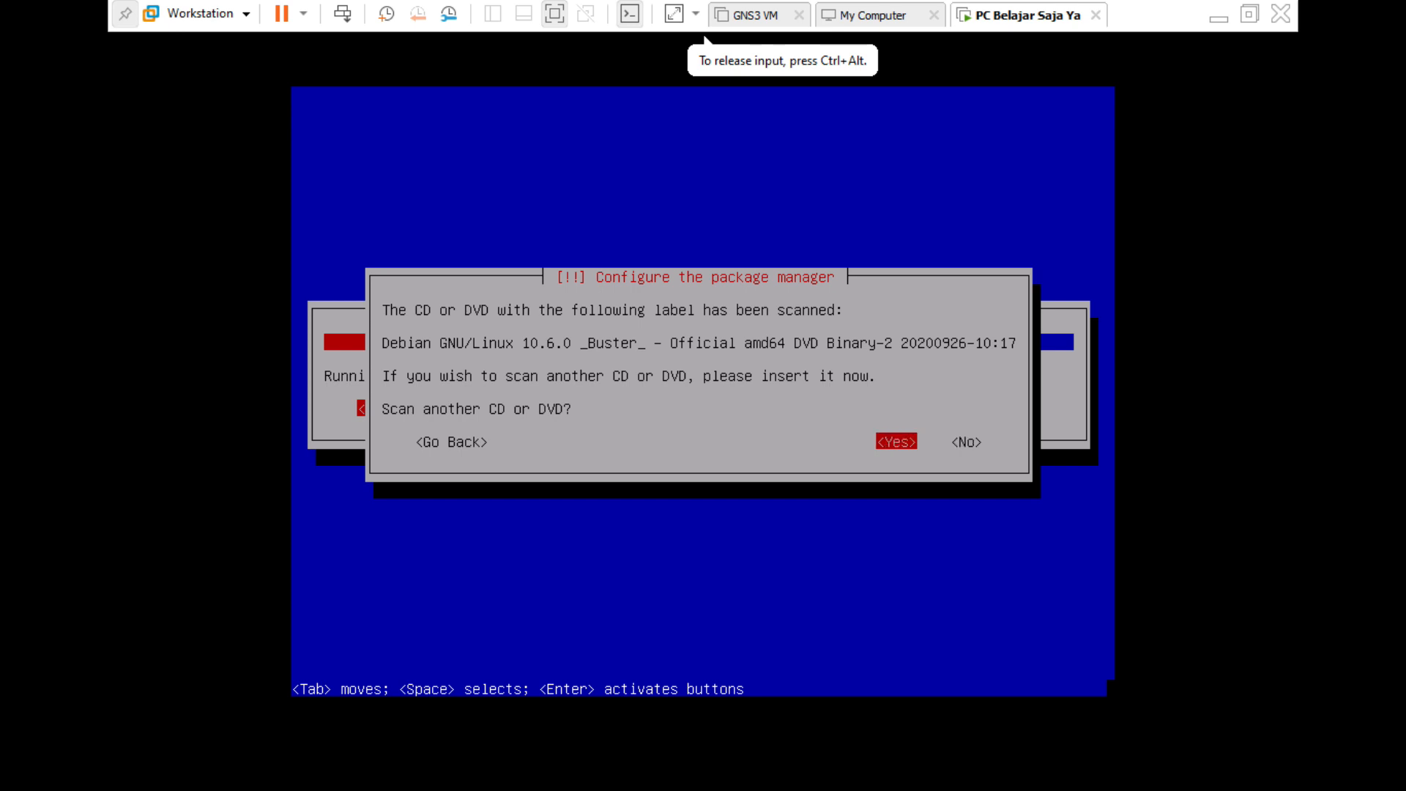
key(Return)
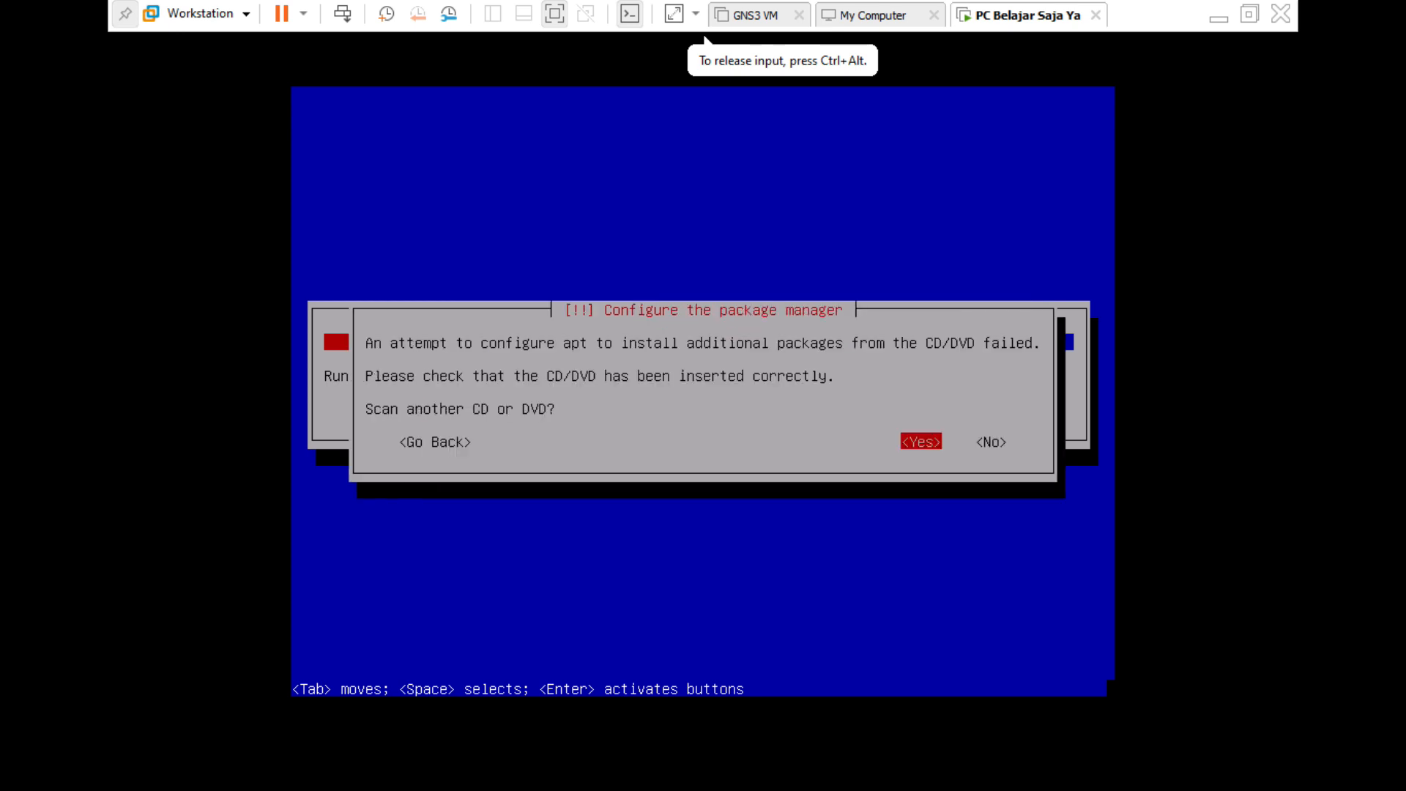
Reconnect the drive again and retry scanning so DVD Binary-3 is read.
key(ctrl+alt)
right_click(1000, 16)
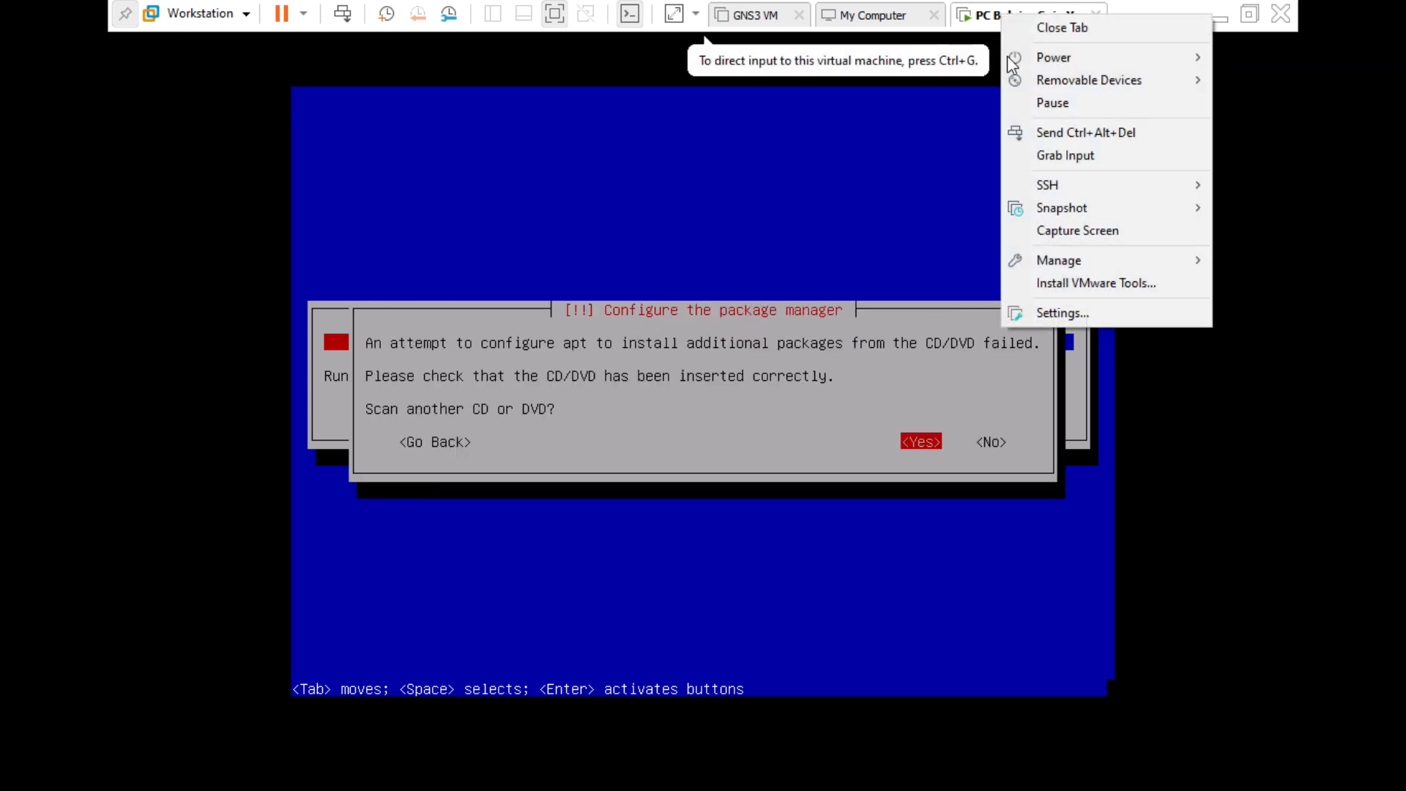
mouse_move(1021, 87)
mouse_move(944, 78)
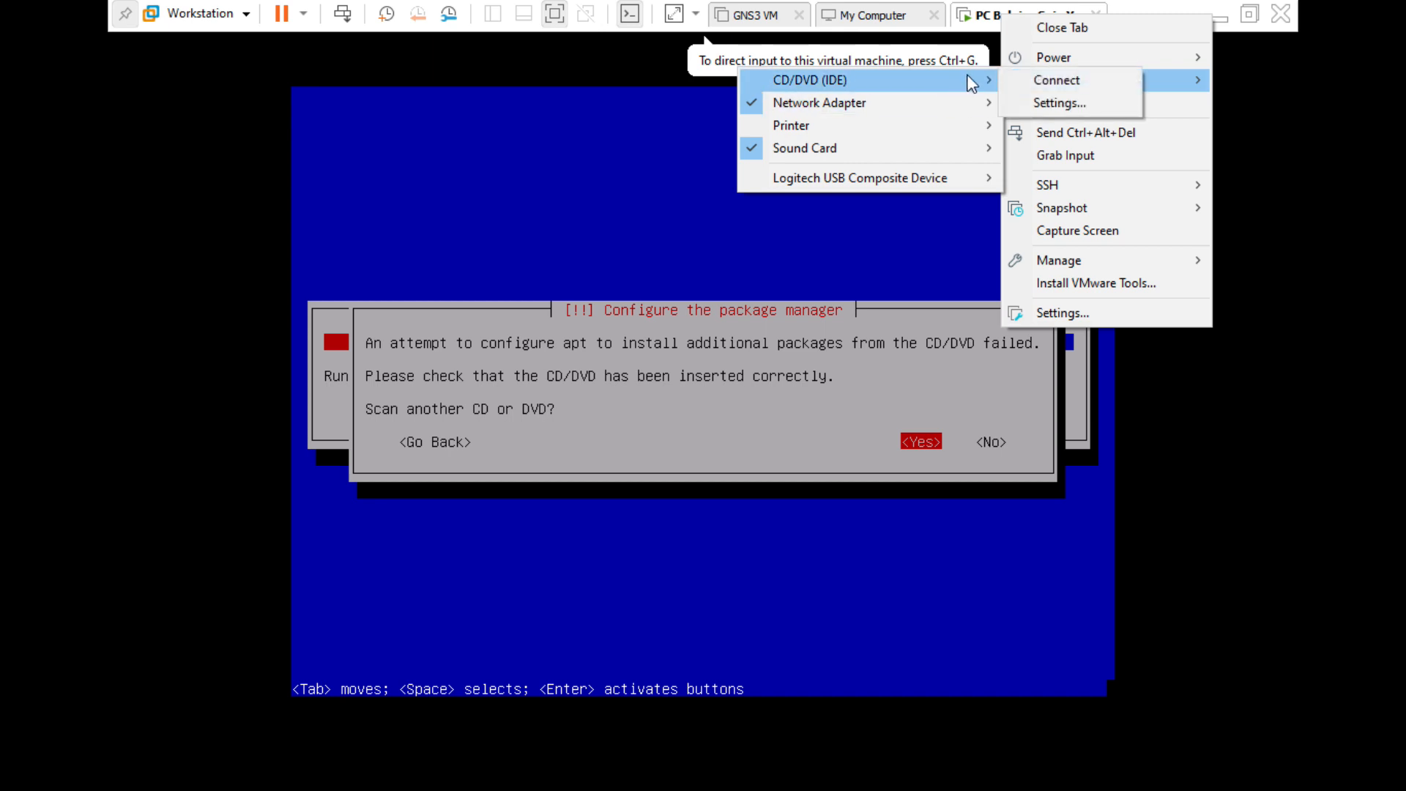
click(1049, 82)
click(913, 327)
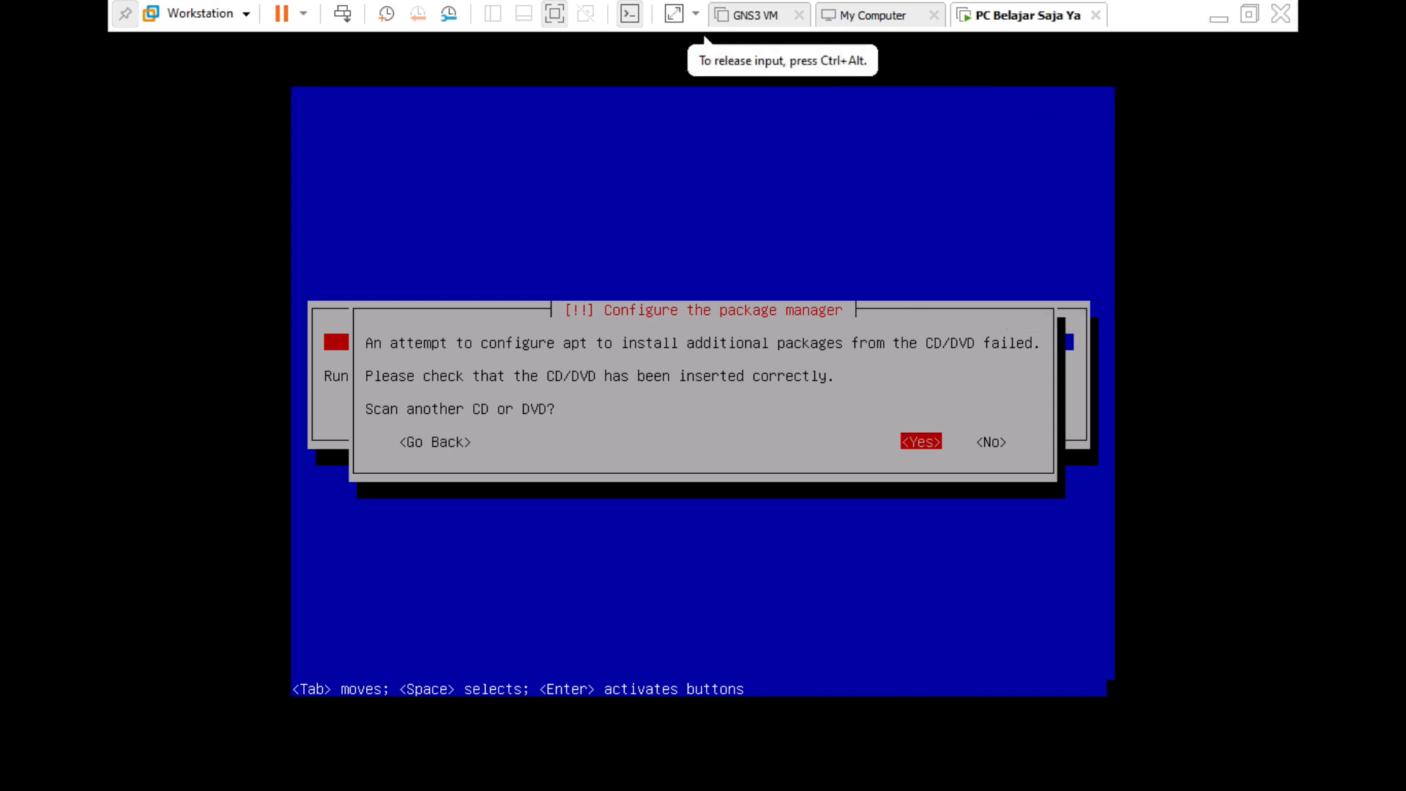
key(Return)
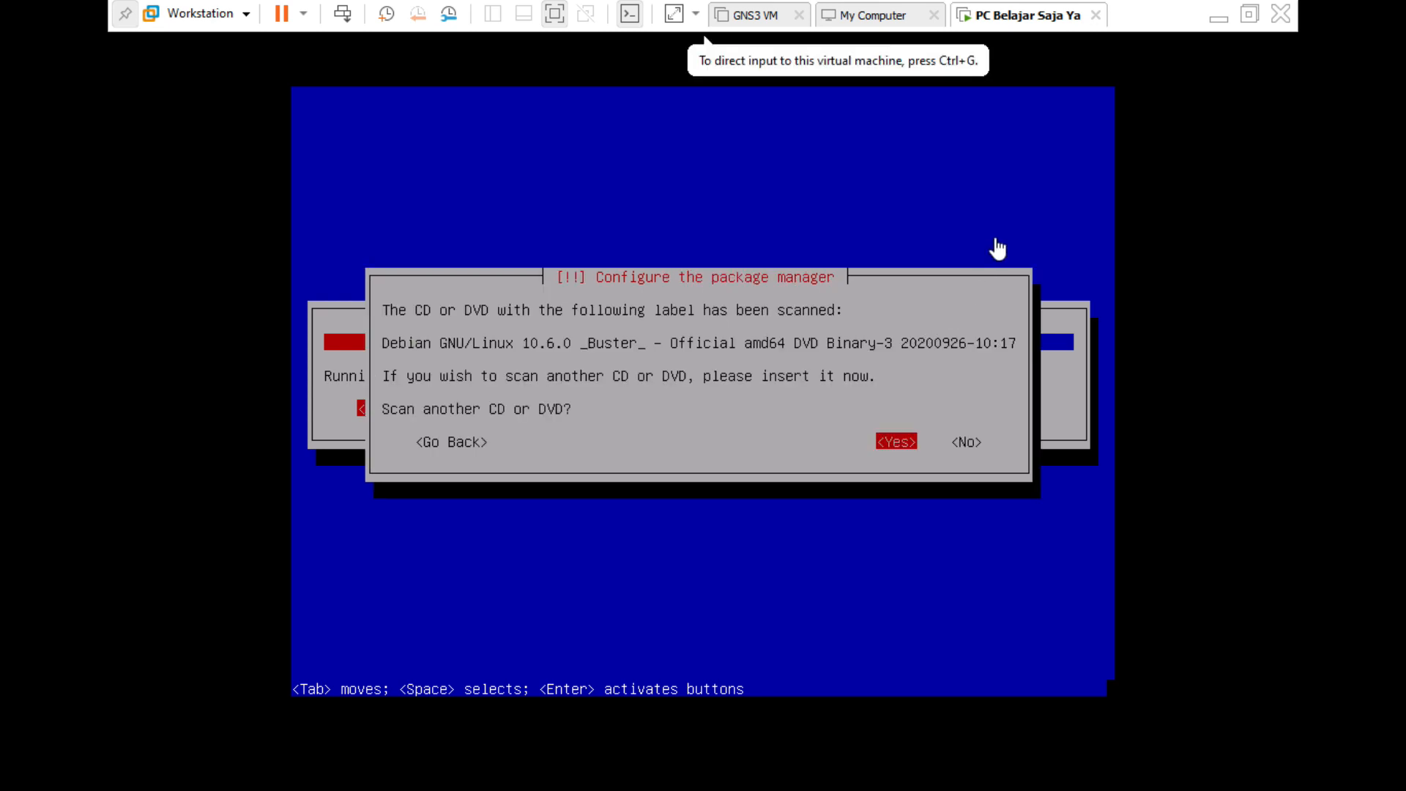
click(983, 336)
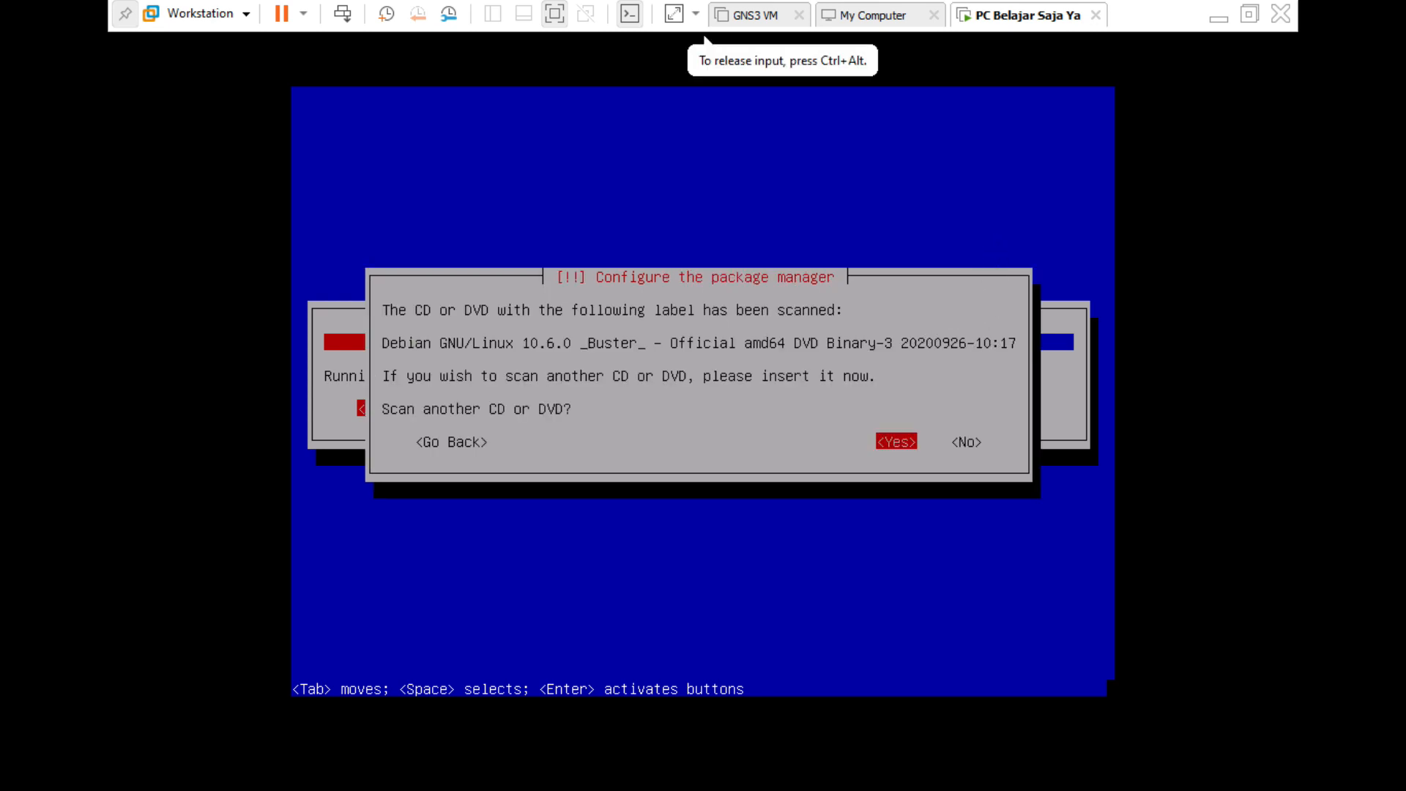
Decline scanning any further discs.
key(Tab)
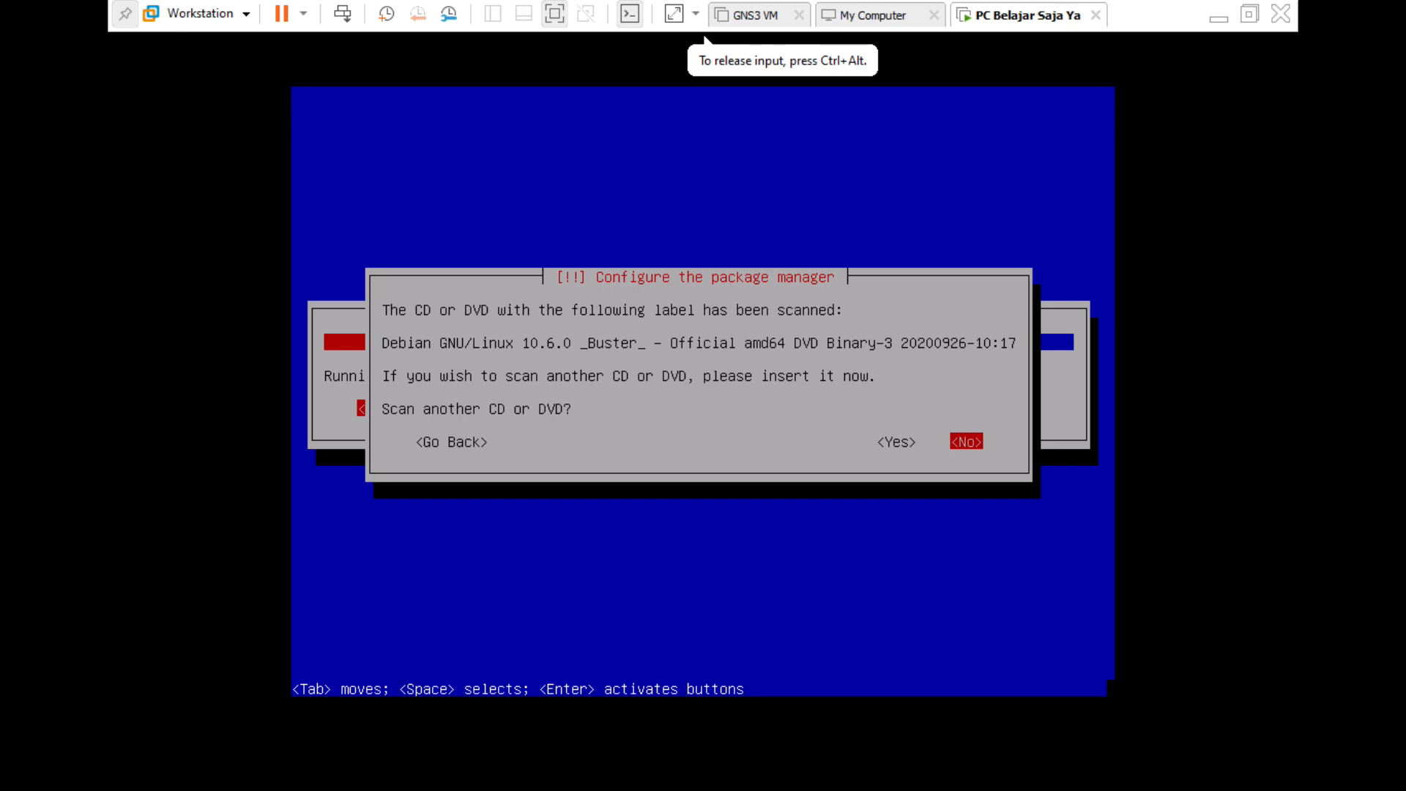
key(Return)
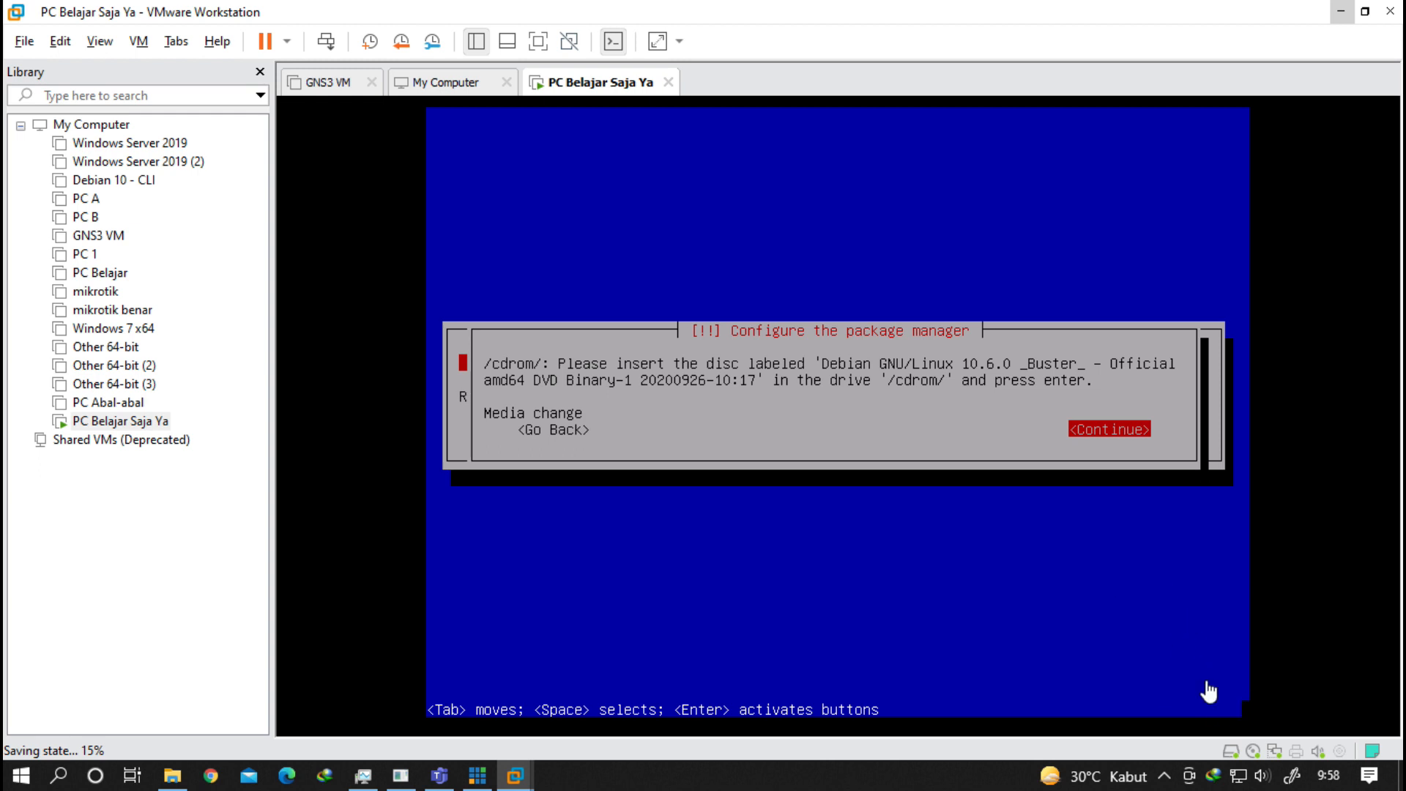
Point the CD/DVD drive back at the Debian 10.6.0 ISO image, overriding the guest's lock.
click(1253, 751)
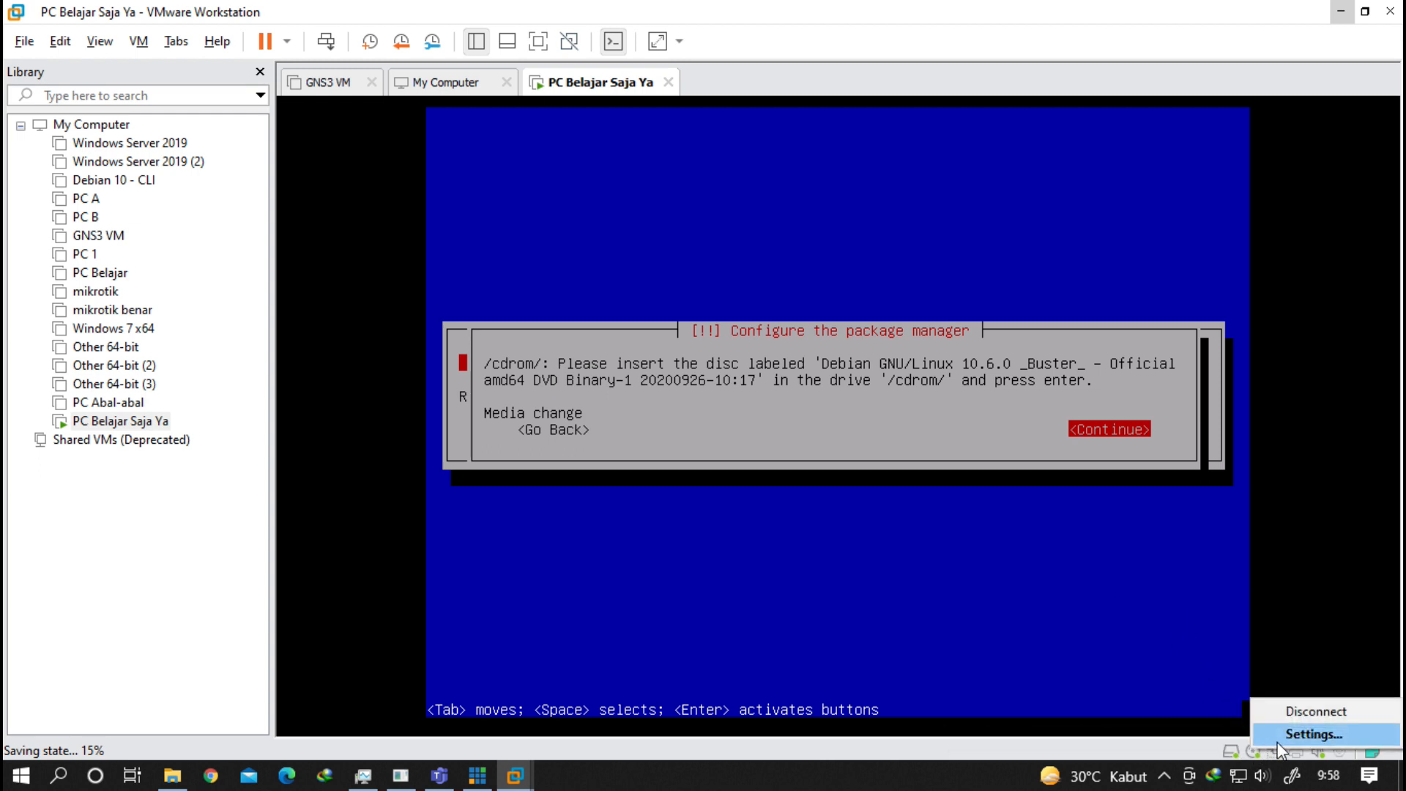
click(1137, 605)
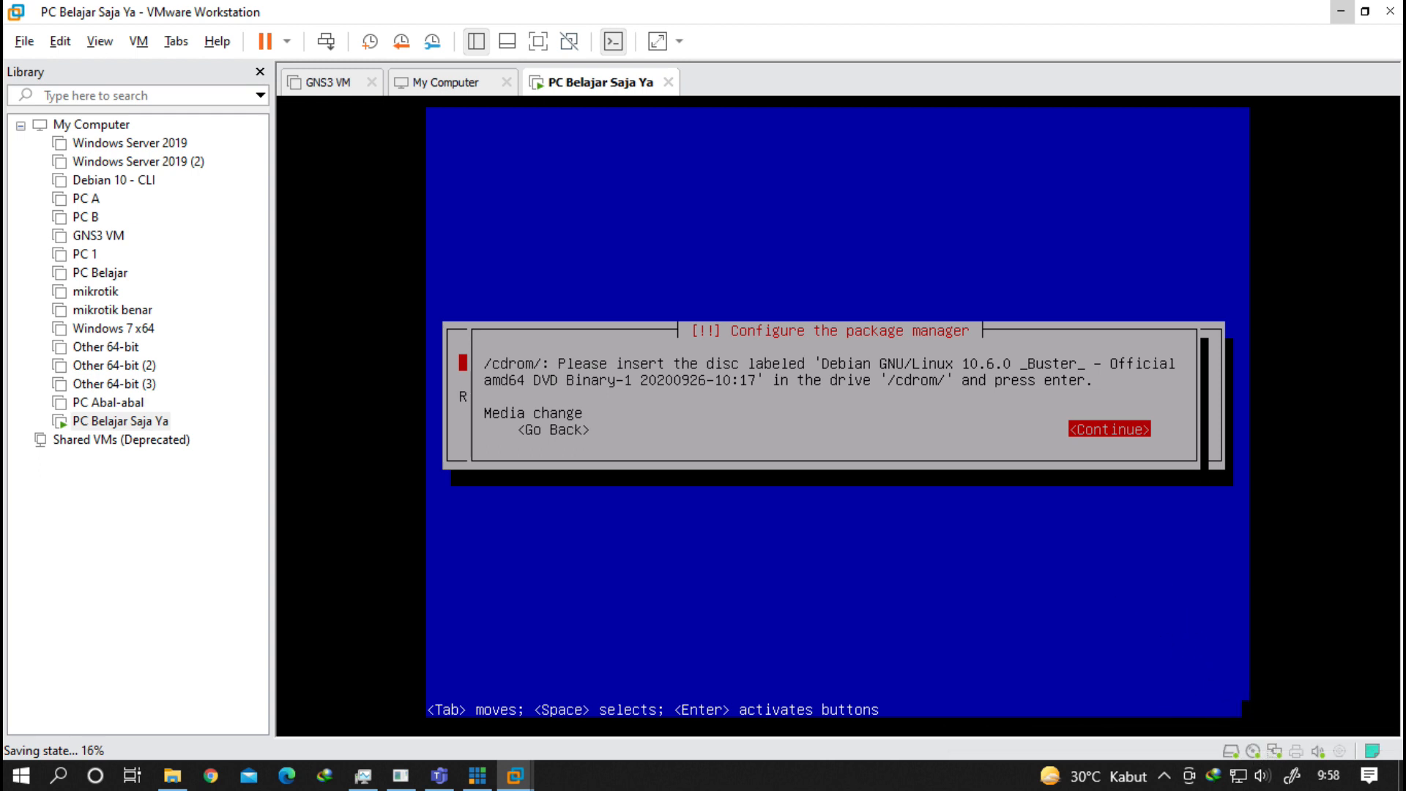
key(ctrl+alt+Return)
key(ctrl+alt+Return)
click(1254, 751)
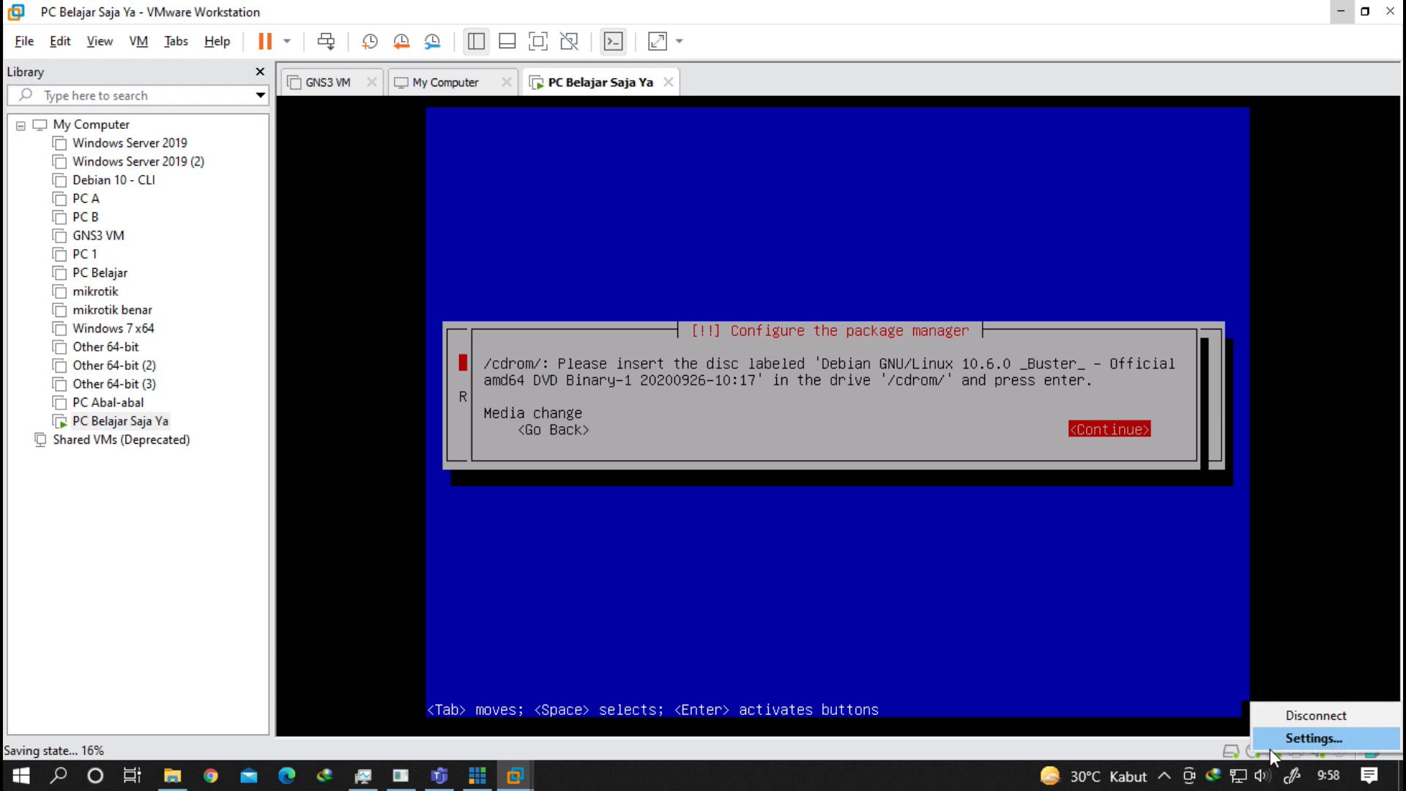
click(1218, 657)
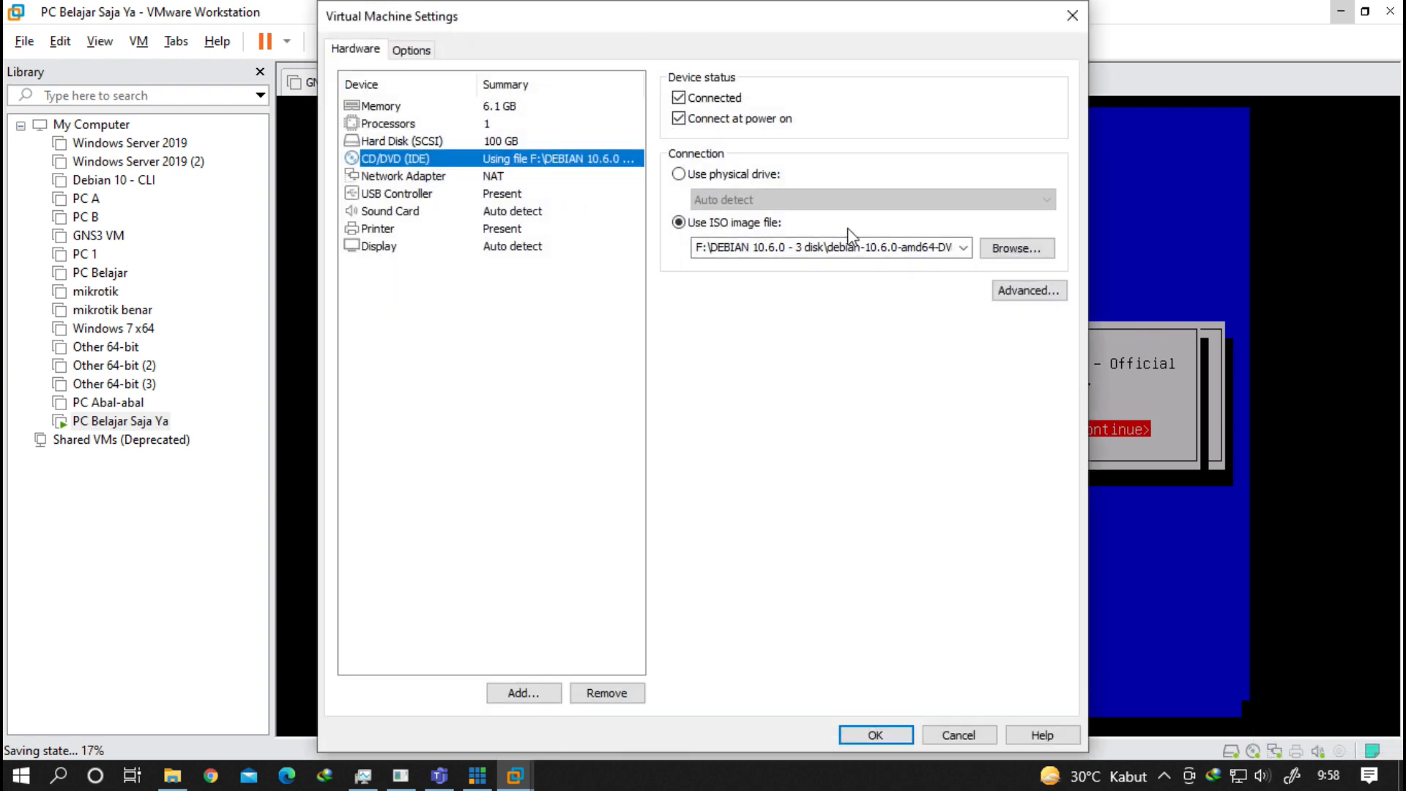
click(963, 247)
click(961, 302)
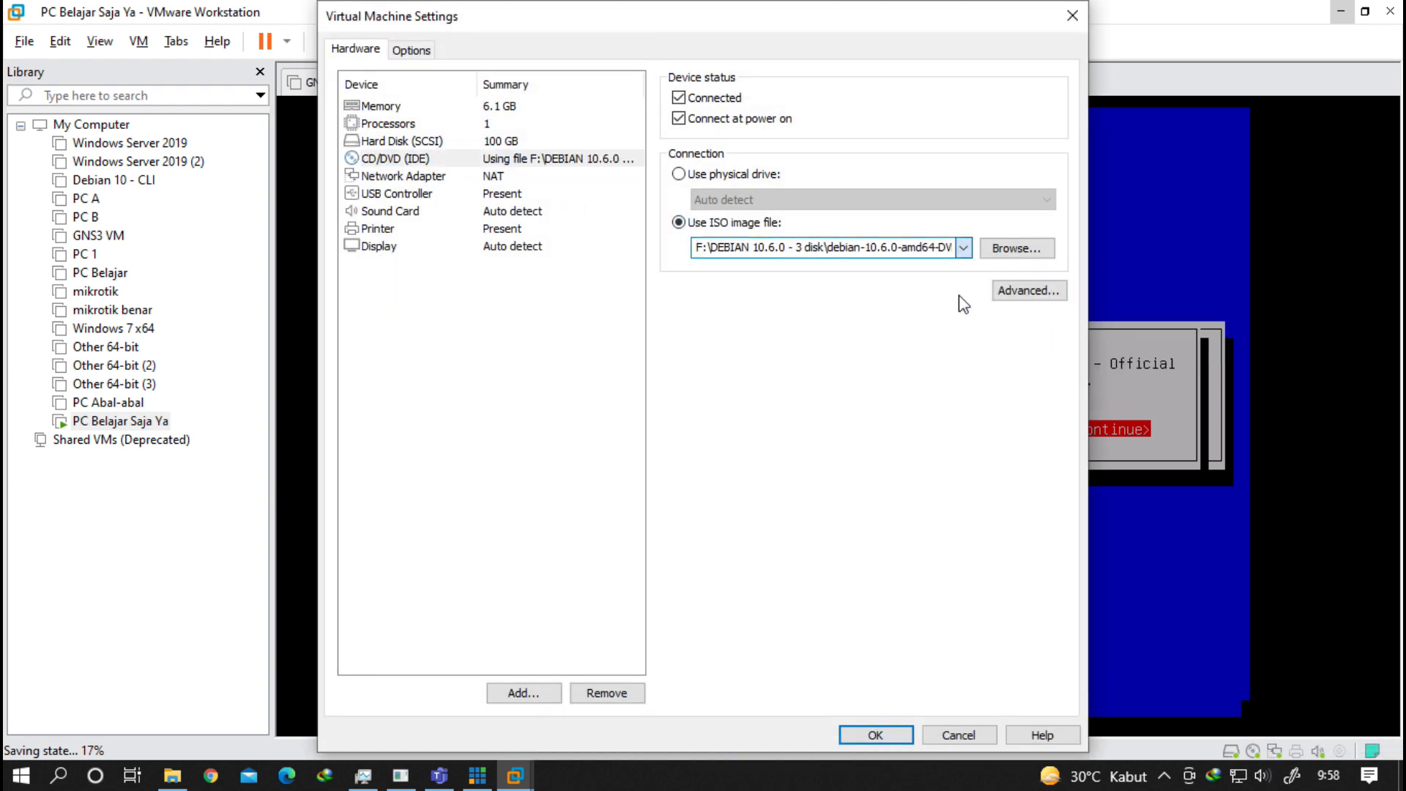
click(895, 736)
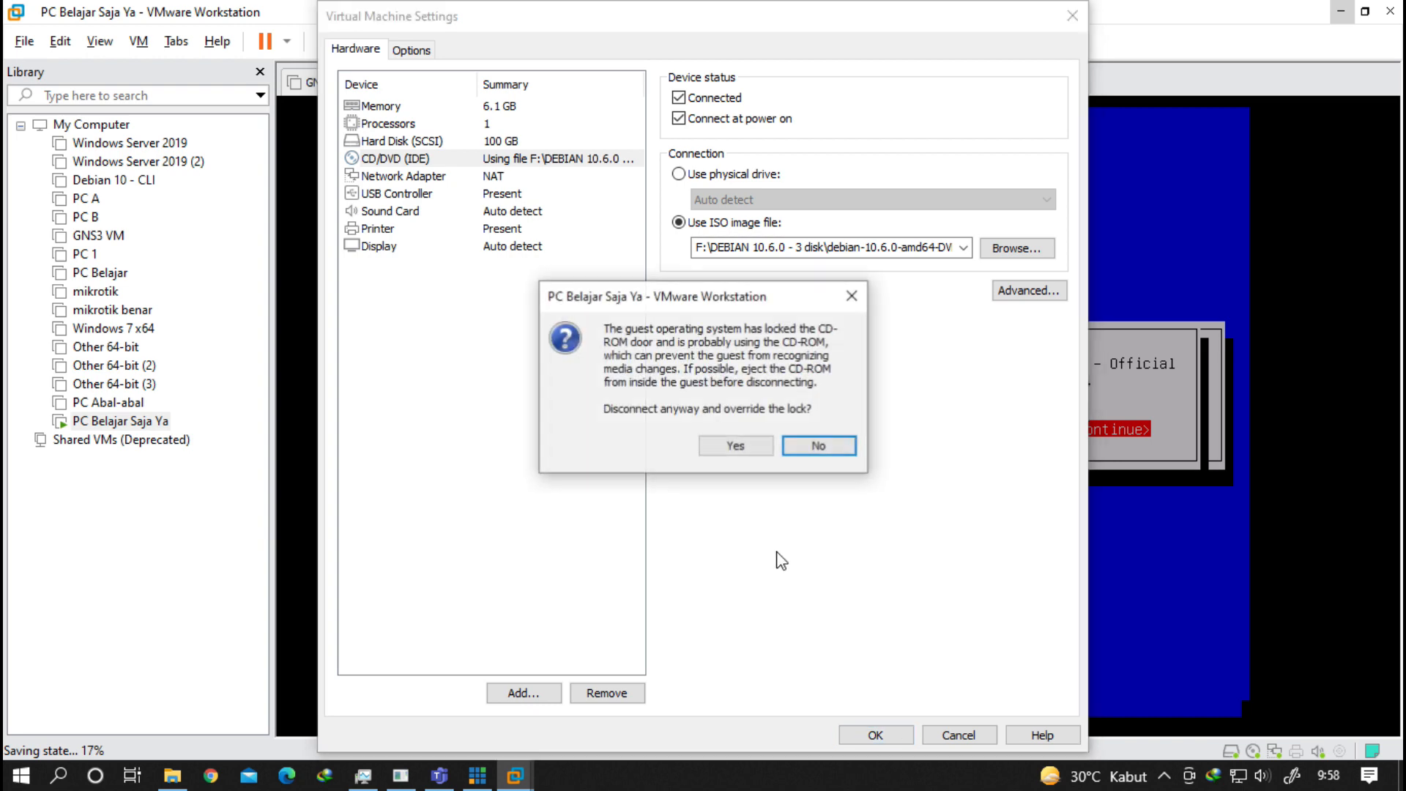
click(735, 442)
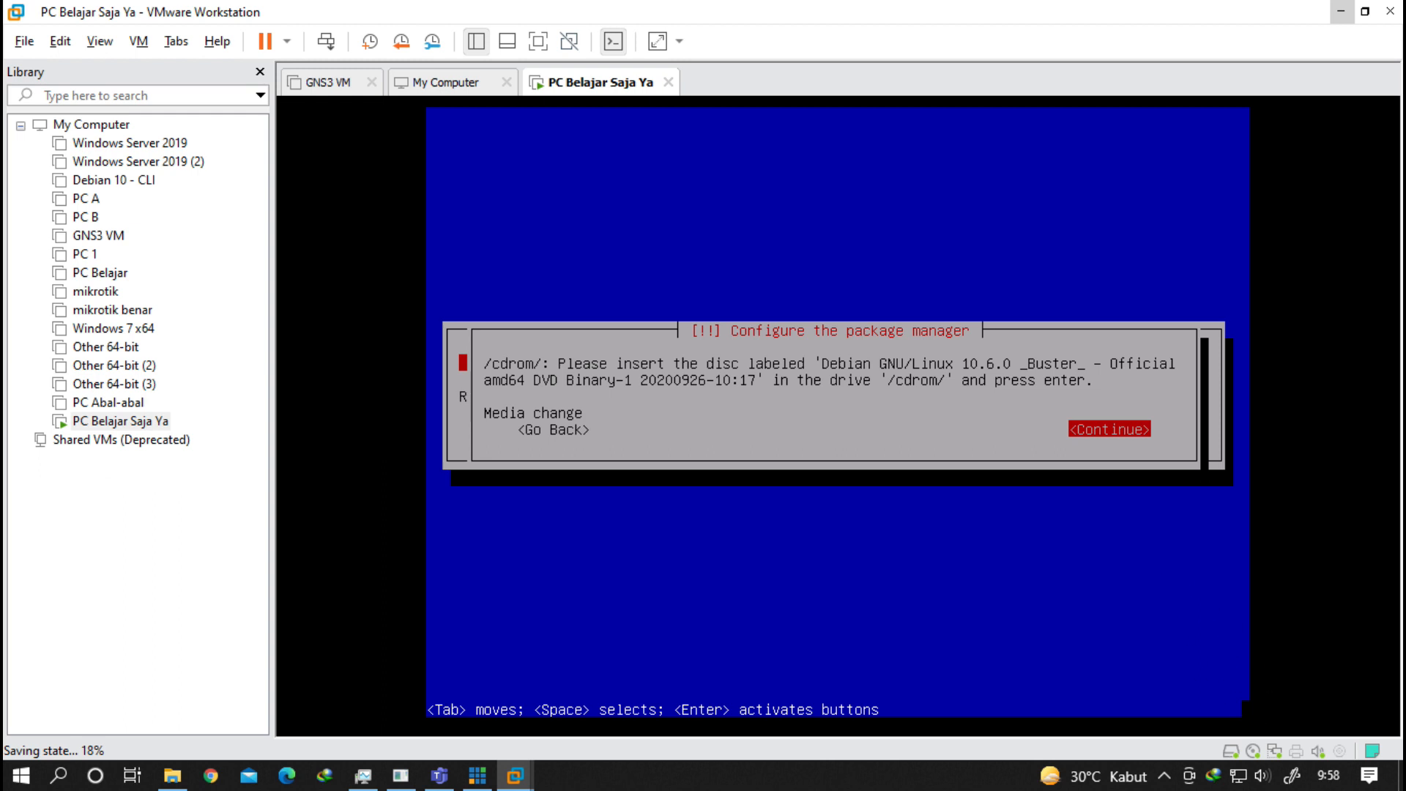
Retry reading the disc and reconnect the virtual CD/DVD drive.
key(Return)
click(1259, 747)
click(1295, 710)
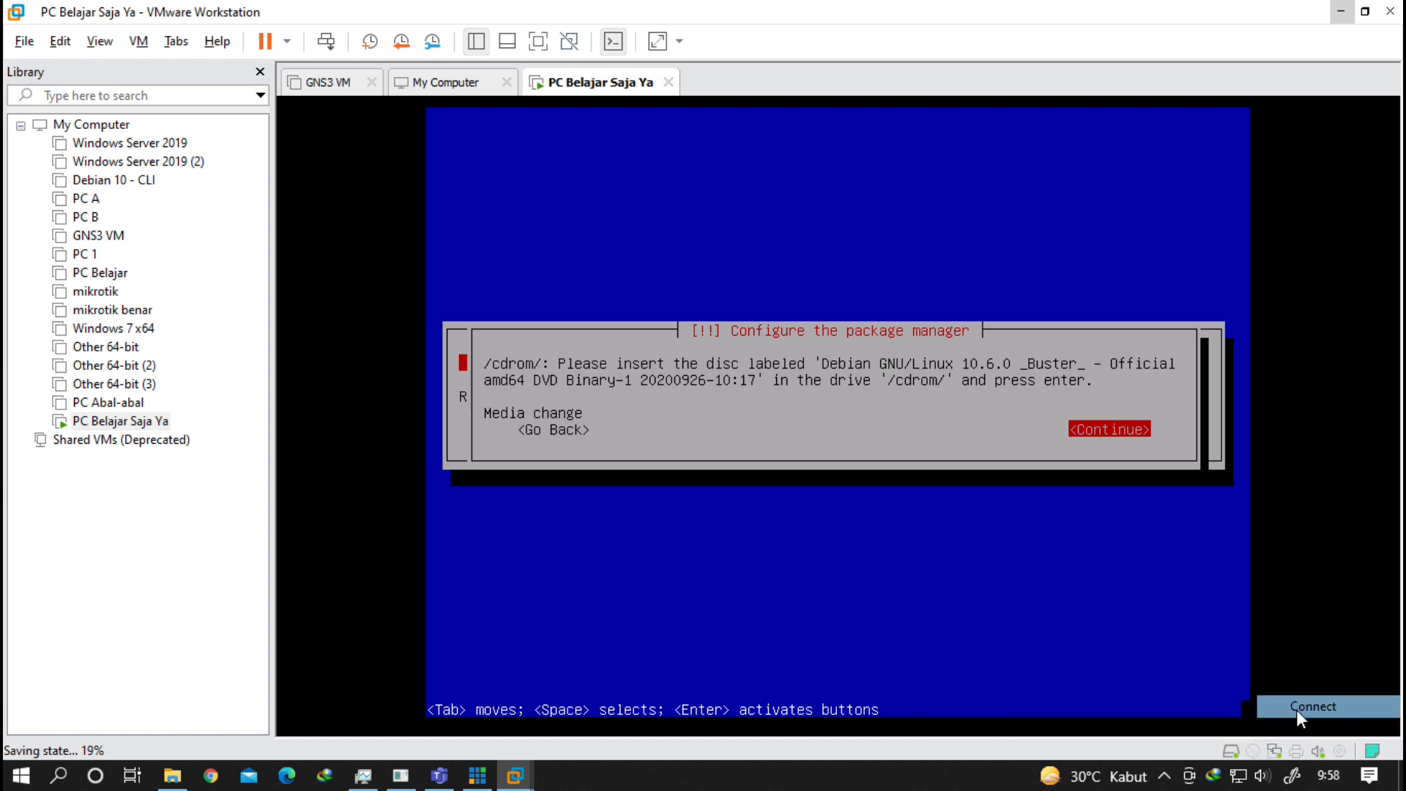
click(1091, 589)
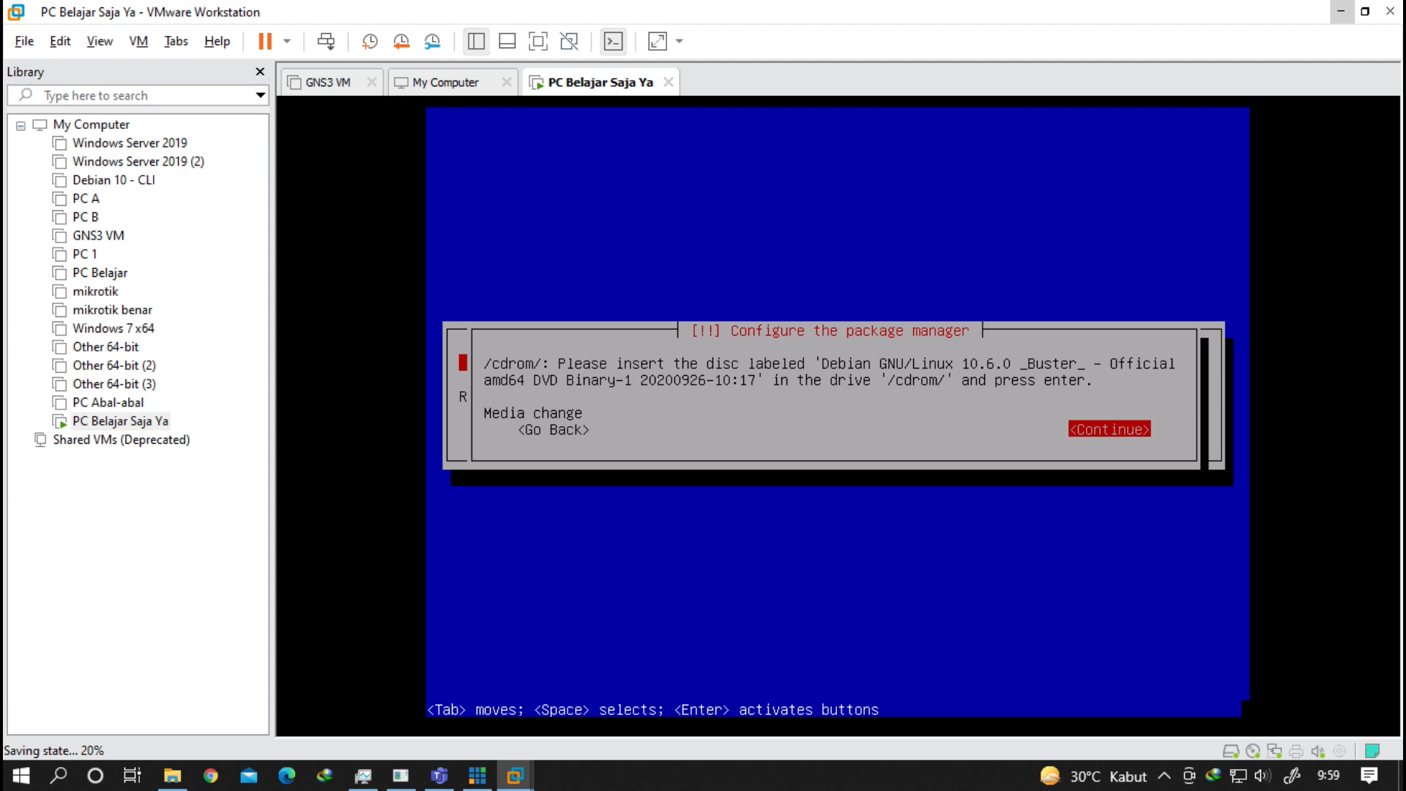
Continue past the media change prompt and run the VM full screen.
key(Return)
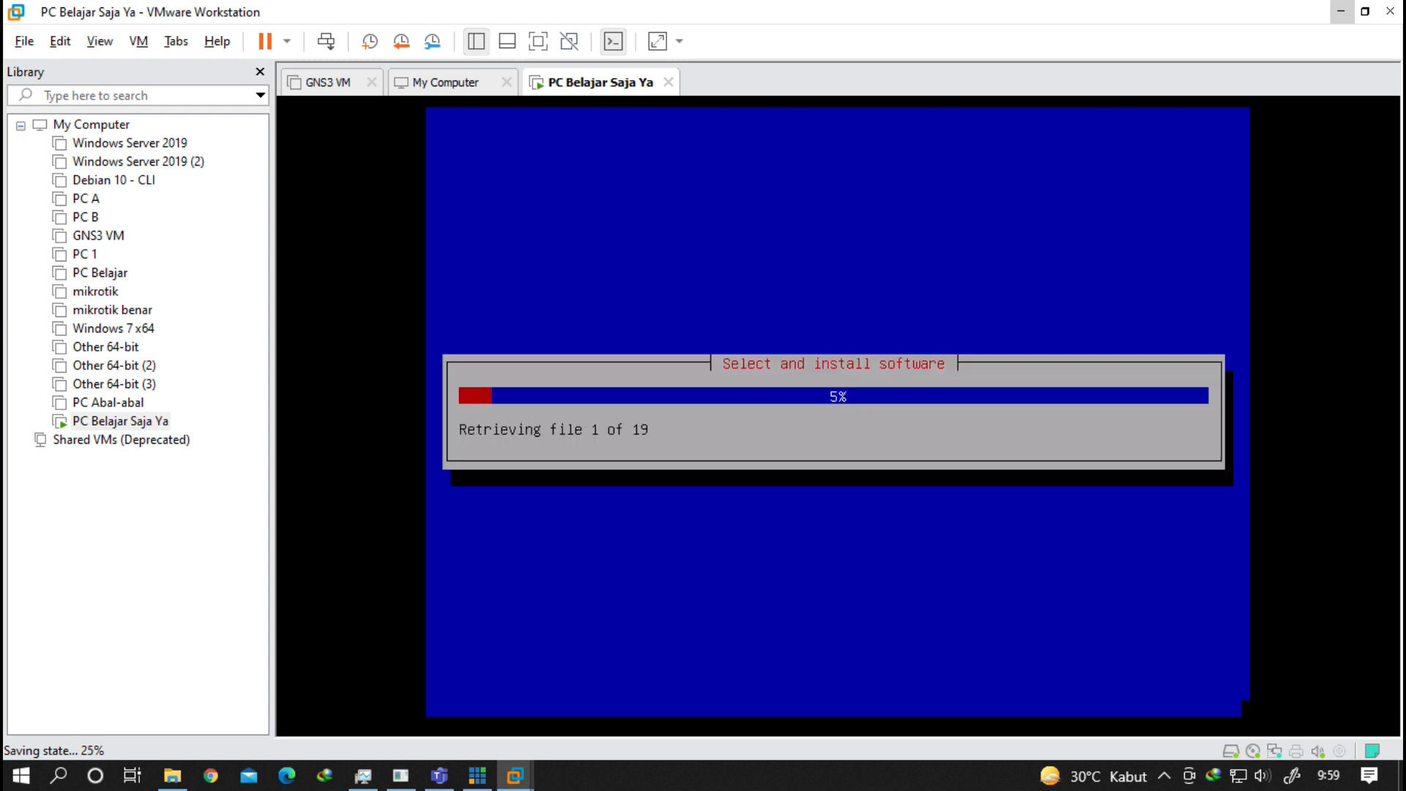
key(ctrl+alt+Return)
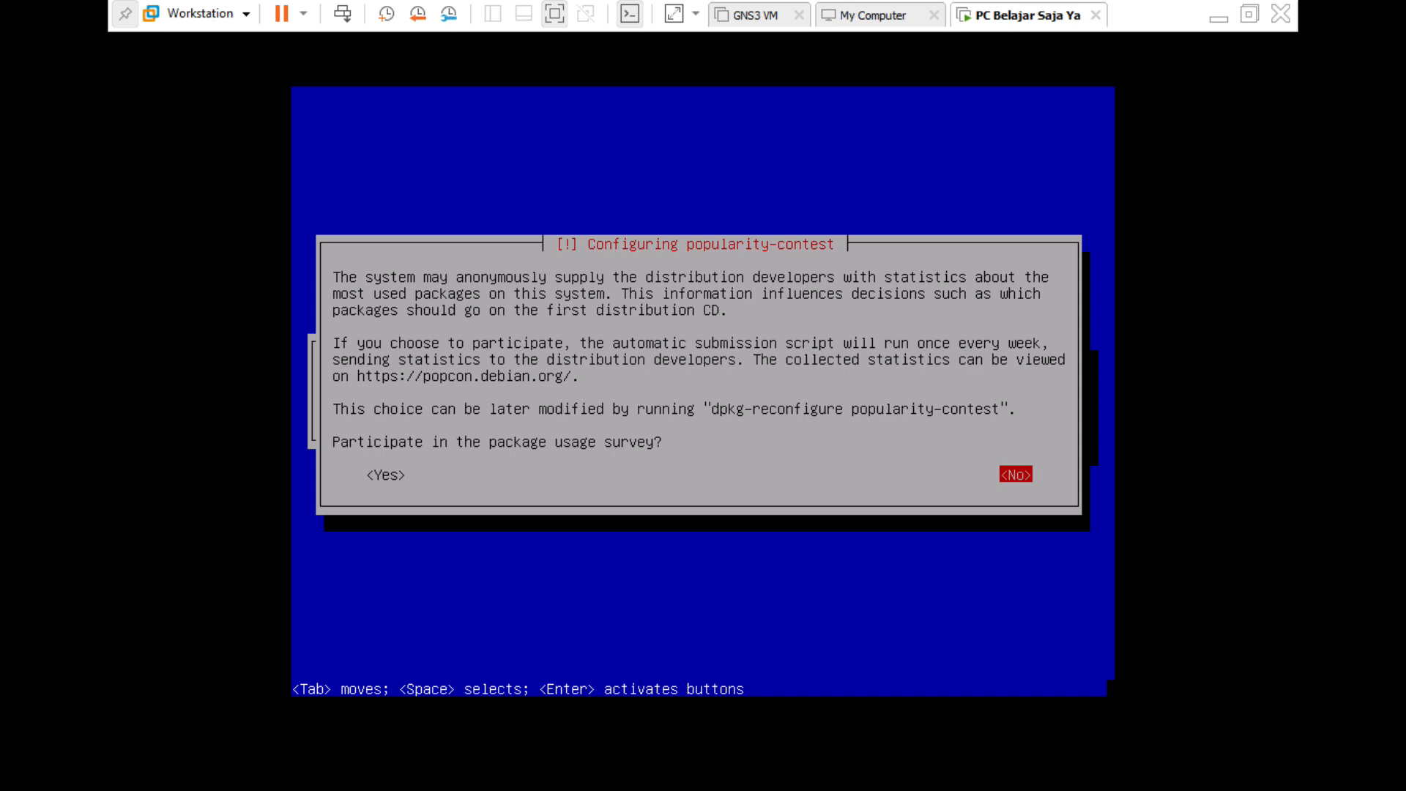
Decline the popularity-contest survey and look between Debian desktop environment and GNOME.
key(Return)
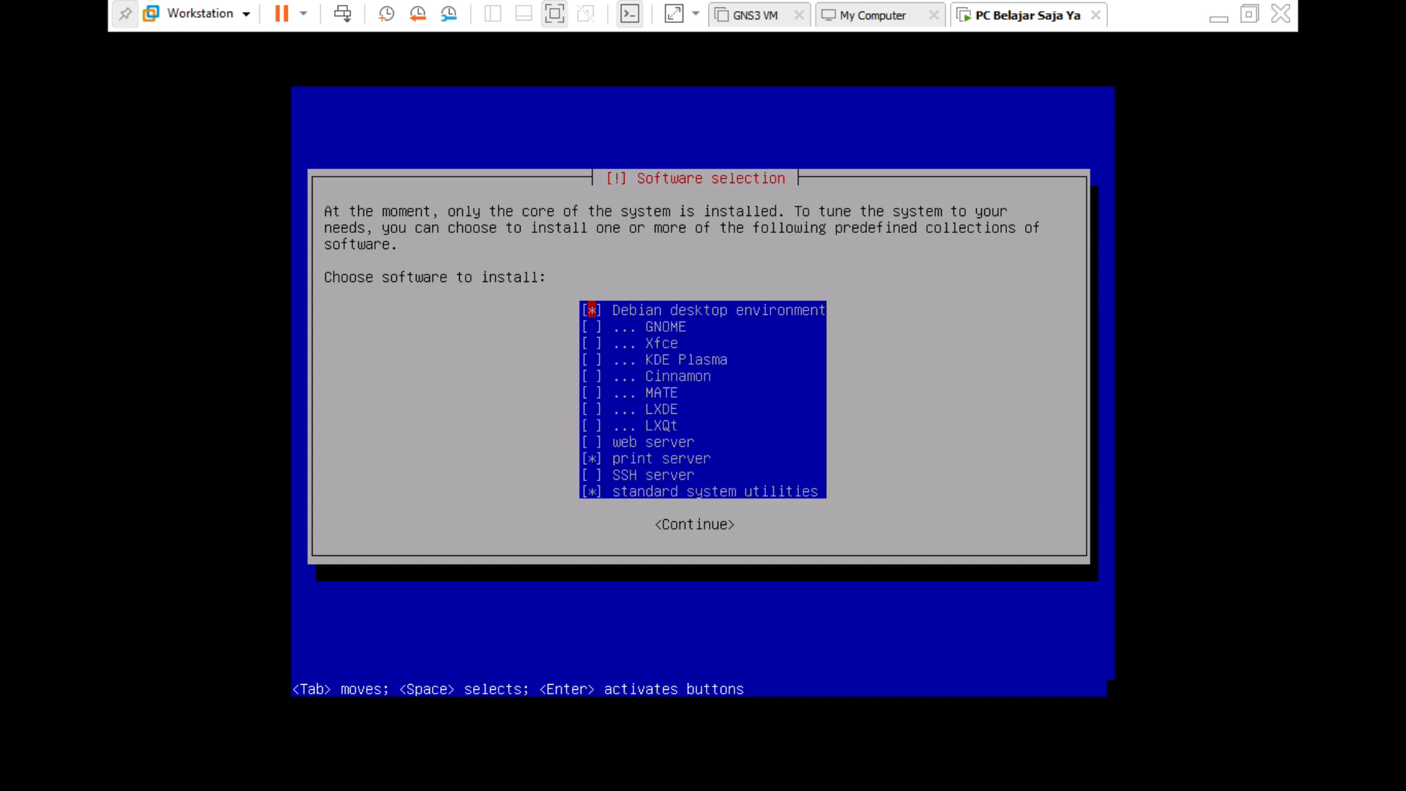
key(Down)
key(Up)
key(Down)
key(Up)
key(Down)
key(Up)
key(Down)
key(Up)
key(Down)
key(Up)
key(Down)
key(Up)
key(Down)
key(Up)
Browse the KDE Plasma, web, print and SSH server entries without changing selections.
key(Down)
key(Down)
key(Down)
key(Up)
key(Up)
key(Up)
key(Down)
key(Down)
key(Down)
key(Down)
key(Down)
key(Down)
key(Down)
key(Down)
key(Down)
key(Down)
key(Up)
key(Up)
key(Down)
key(Up)
key(Down)
key(Down)
key(Up)
key(Up)
key(Down)
key(Down)
key(Up)
key(Down)
key(Down)
key(Up)
key(Up)
key(Up)
key(Up)
key(Up)
key(Up)
key(Up)
key(Up)
key(Up)
key(Up)
key(Up)
Confirm the software selection and let the Debian collections install.
key(Return)
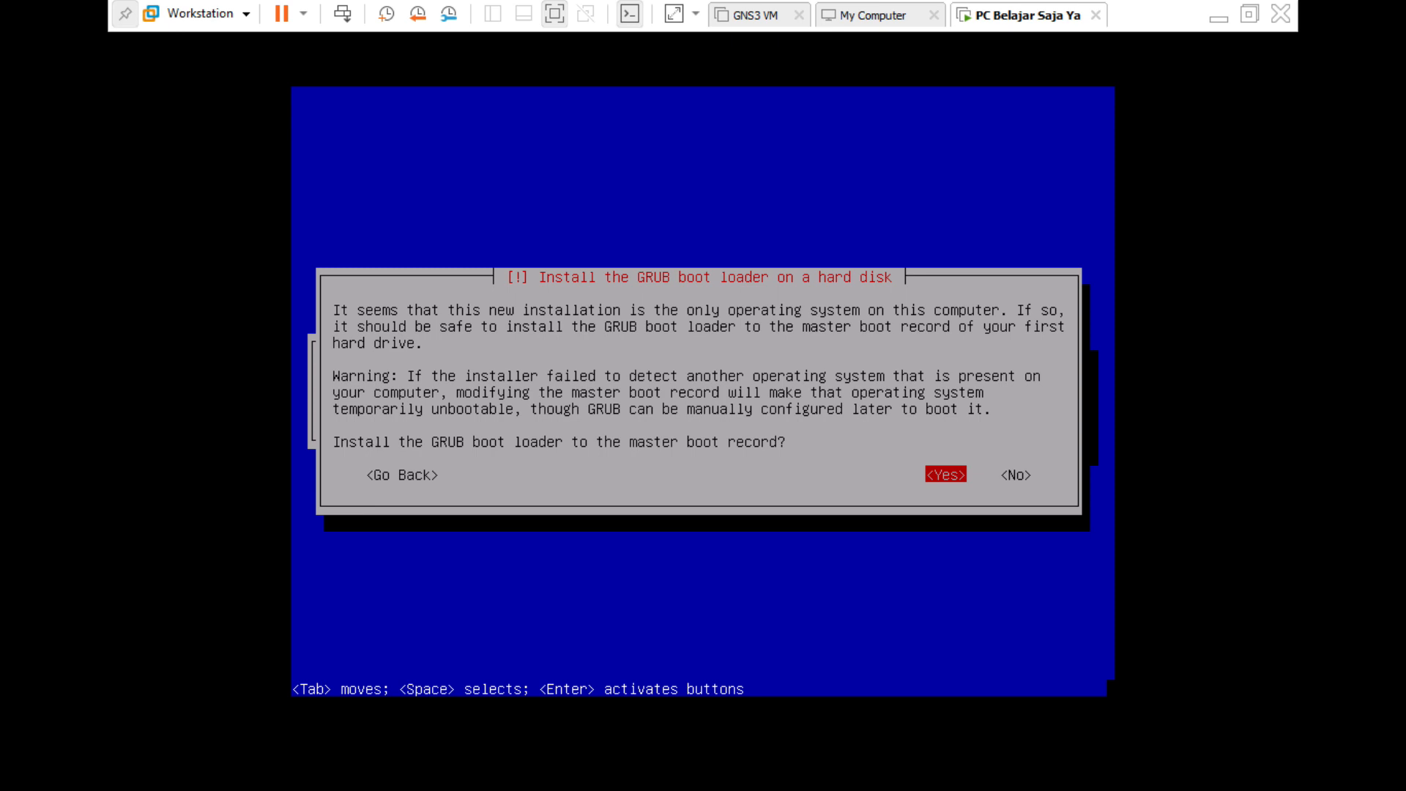
key(Left)
key(Right)
Install the GRUB boot loader to the master boot record on /dev/sda.
key(Return)
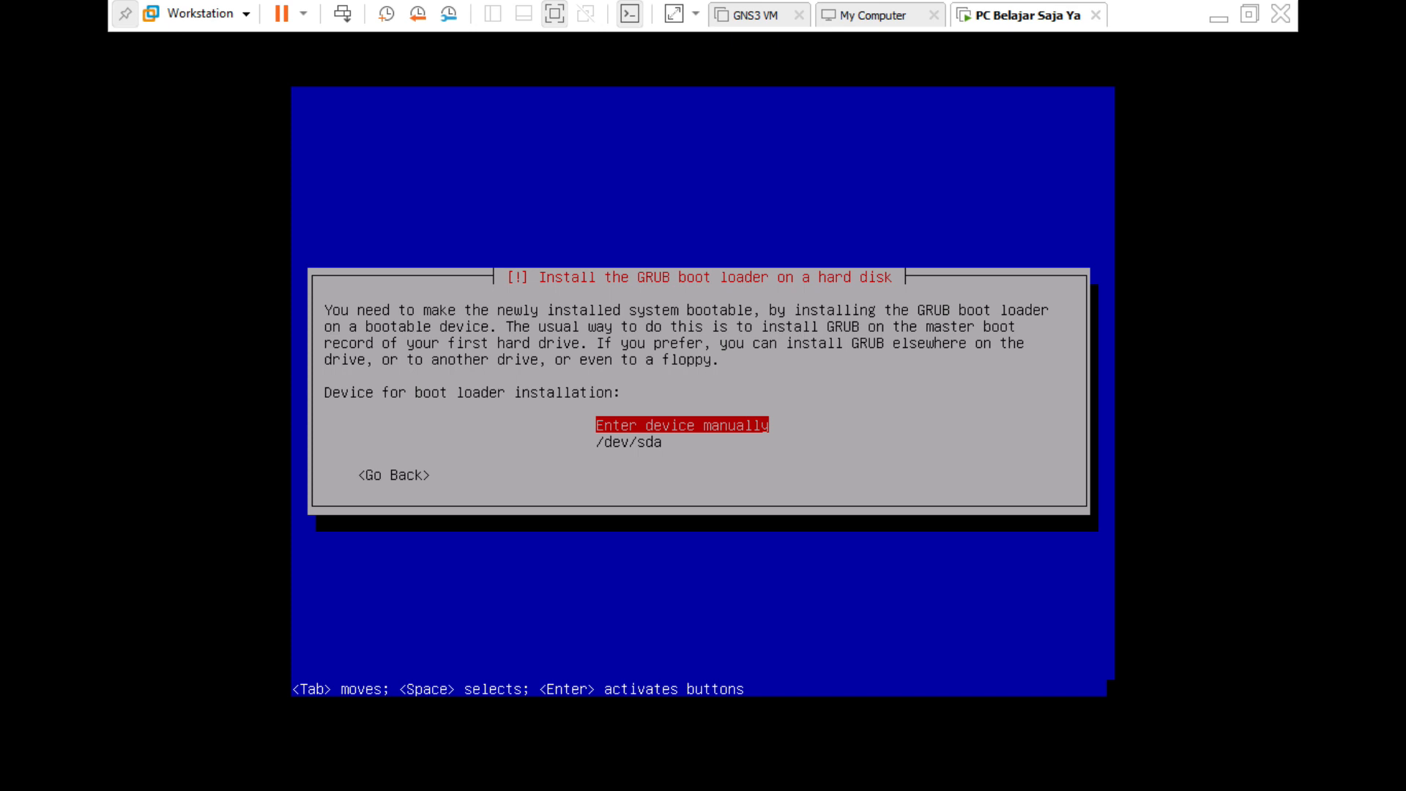
key(Down)
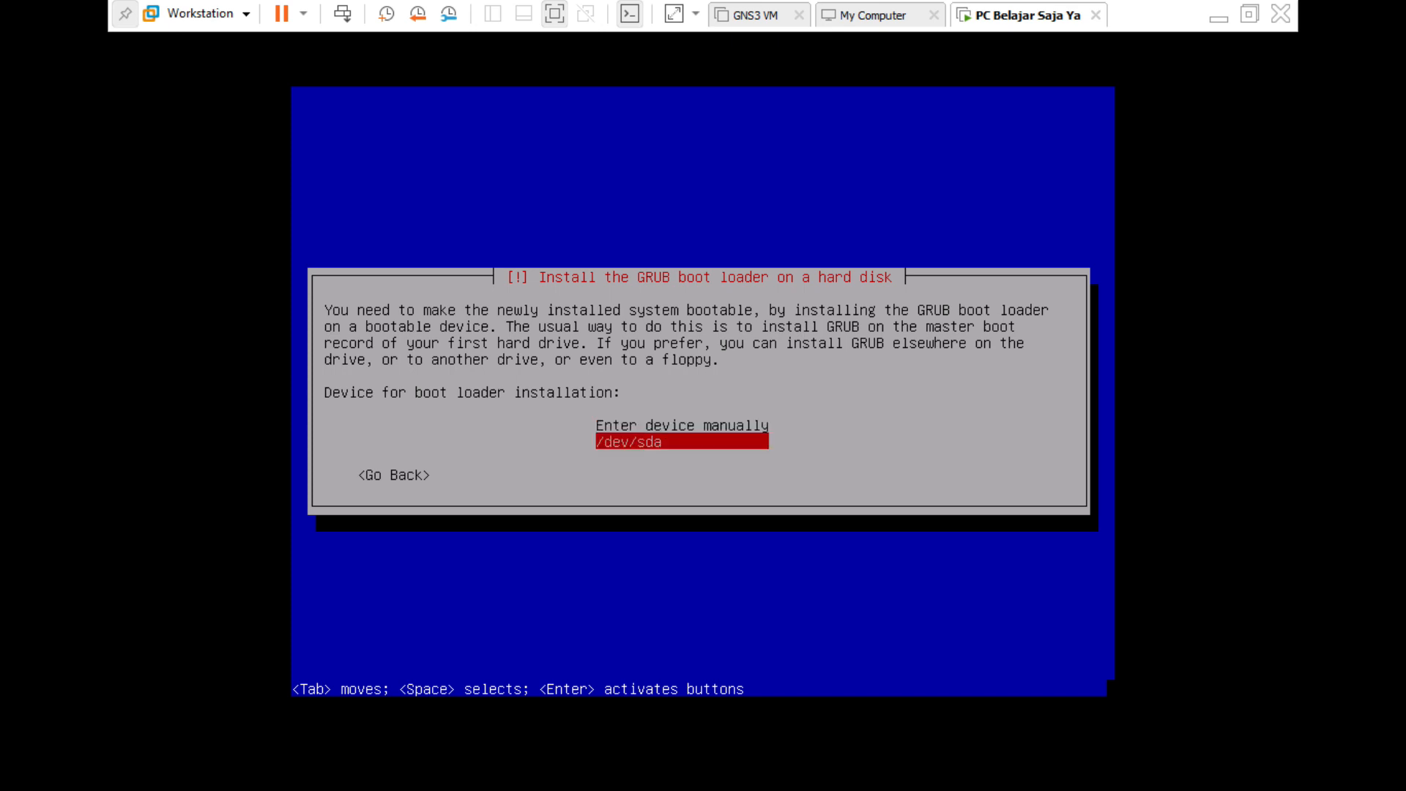
key(Return)
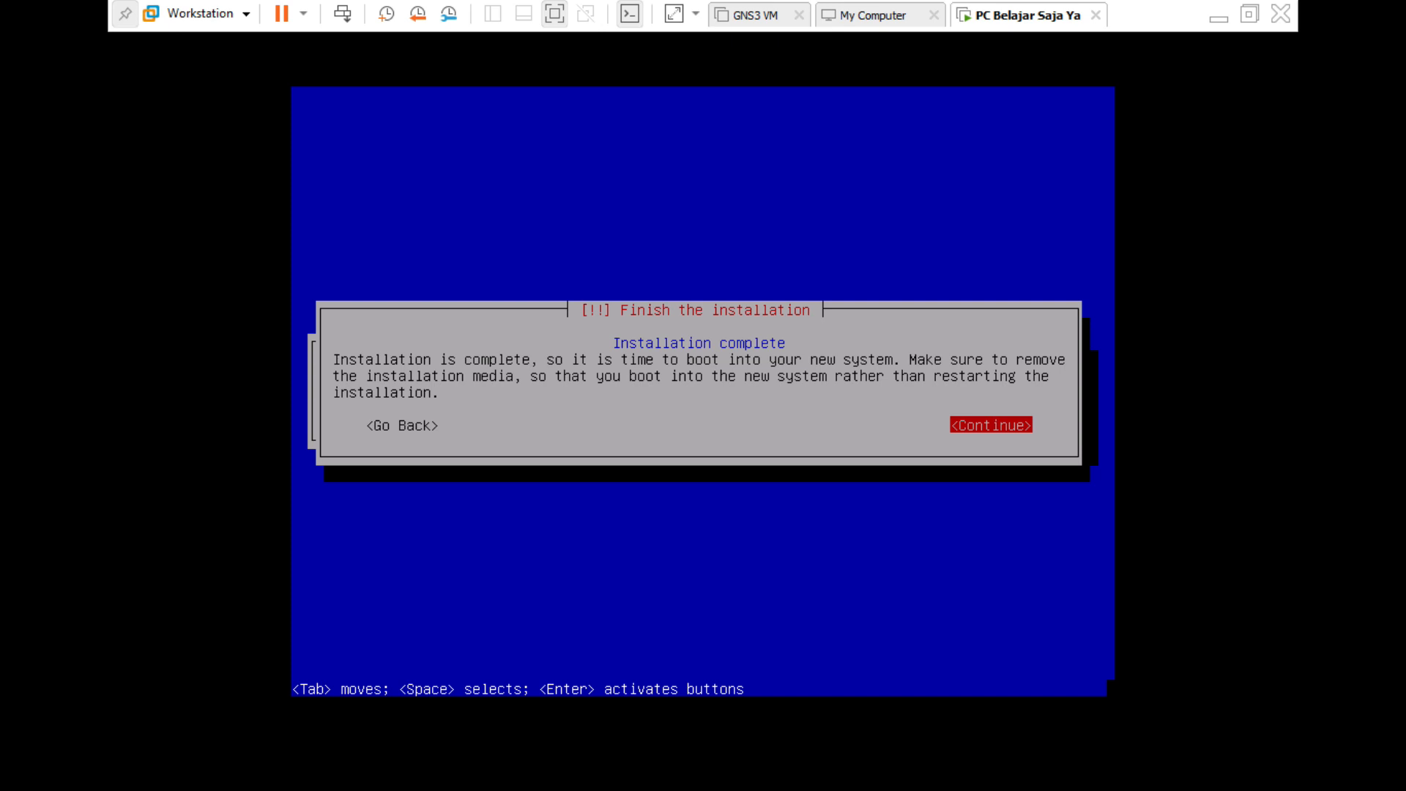
Reboot into the new Debian system and sign in to the user account with its password.
key(Return)
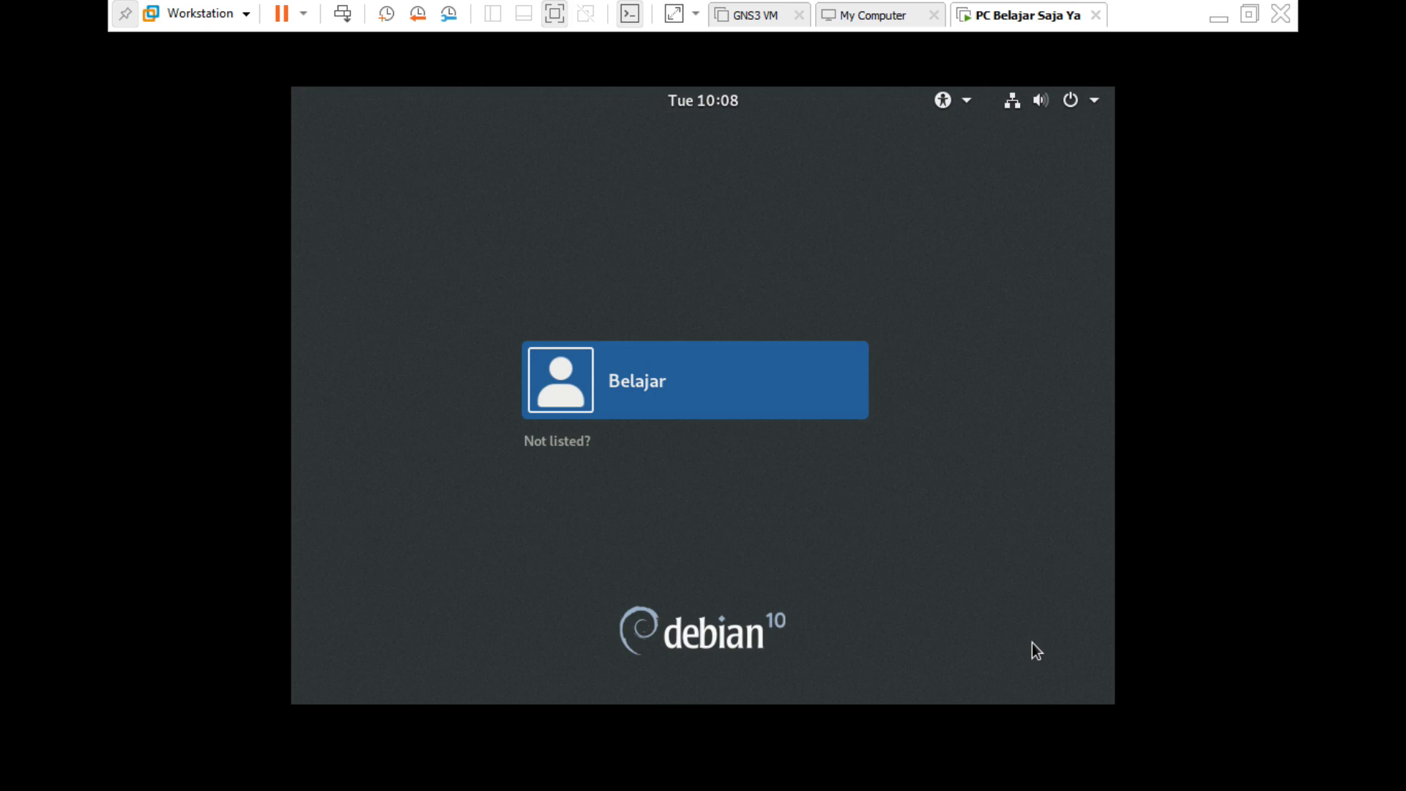
key(Return)
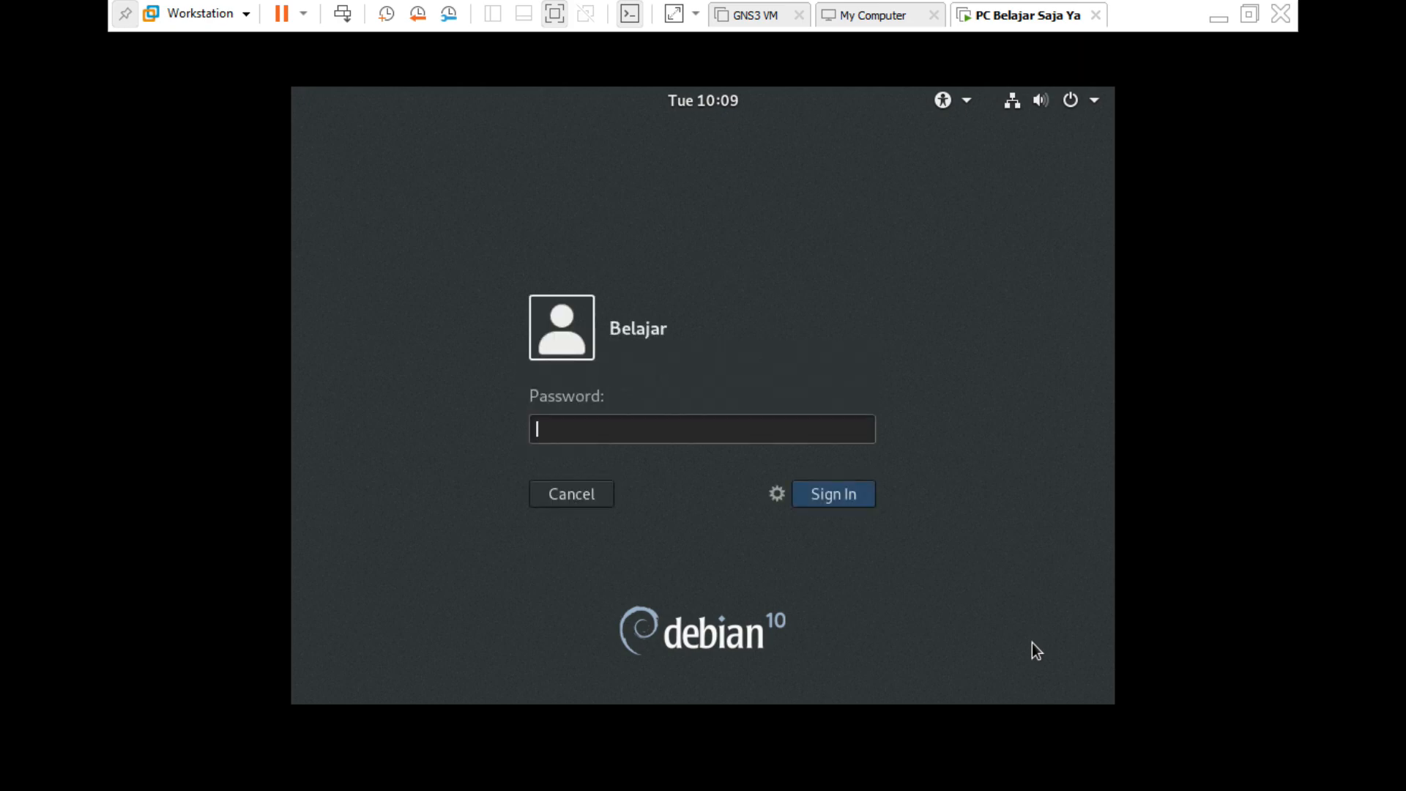
text(******)
key(Return)
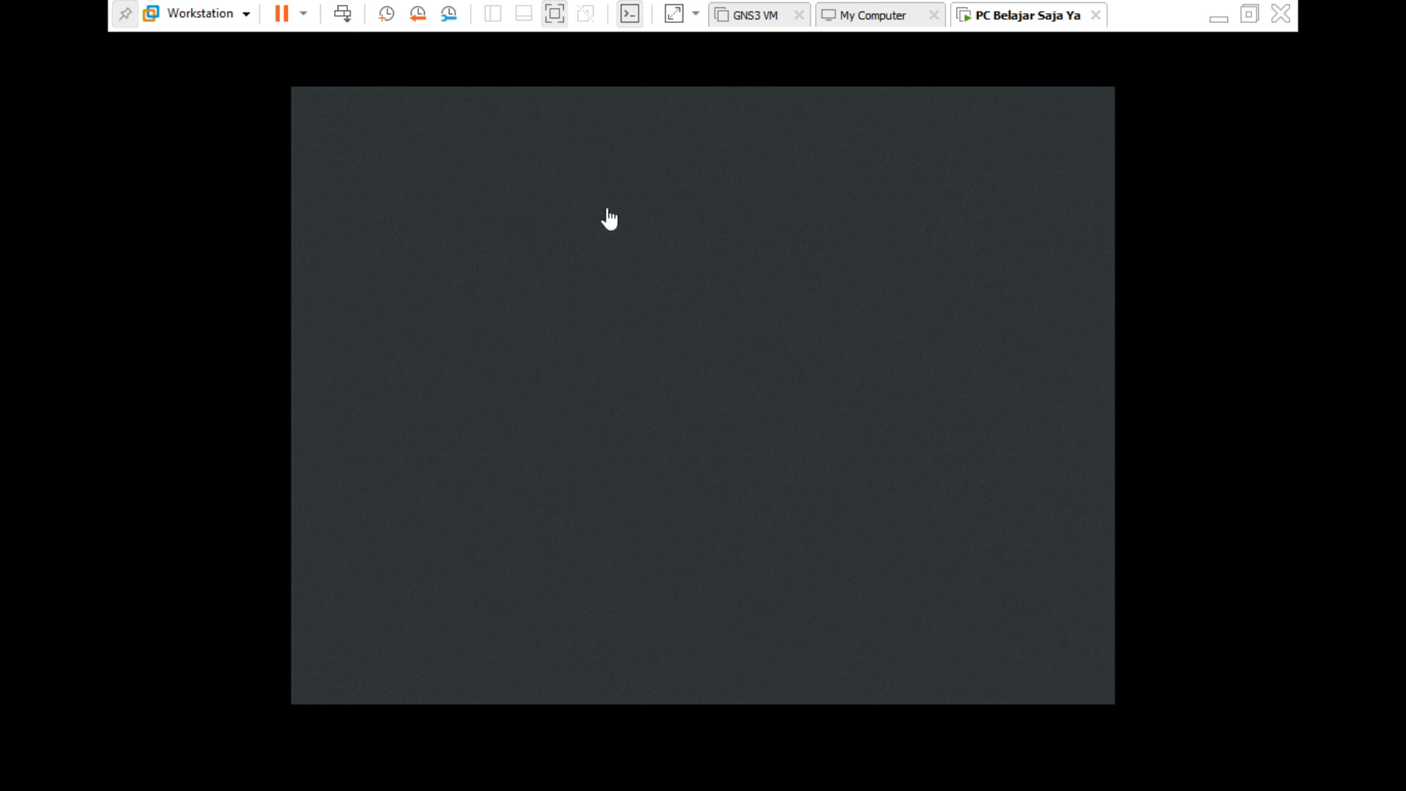
click(793, 271)
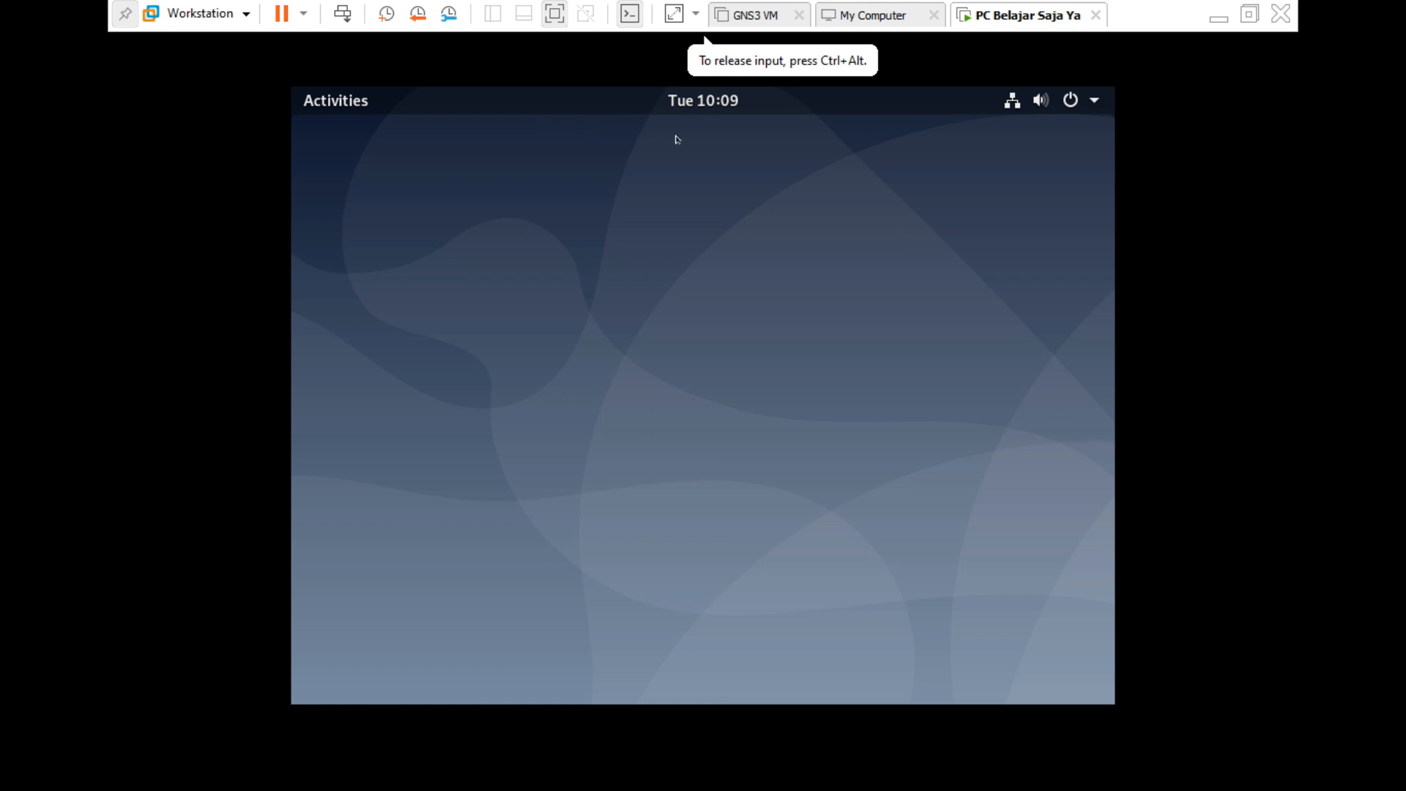
Open the GNOME Activities overview and show all installed applications.
click(344, 101)
click(345, 106)
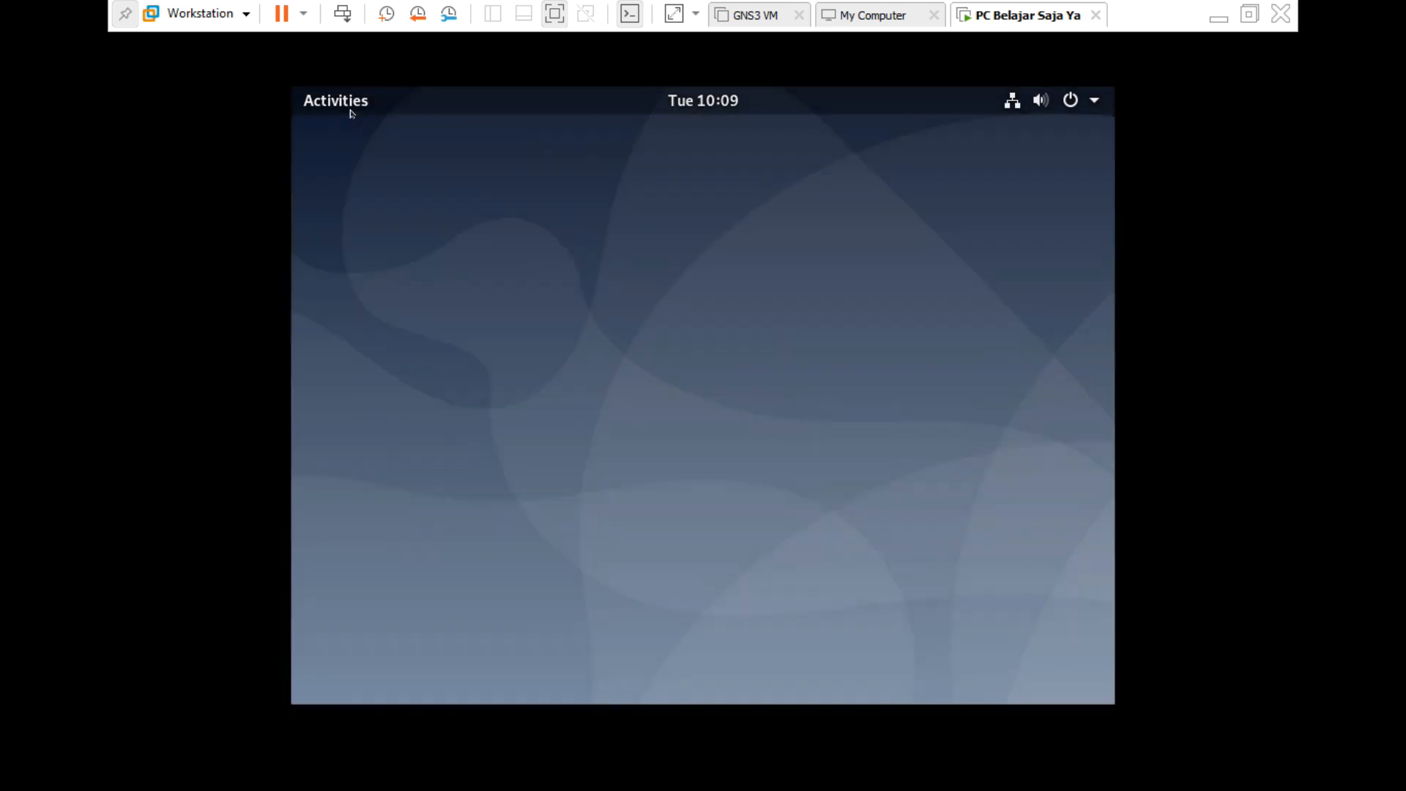
click(337, 104)
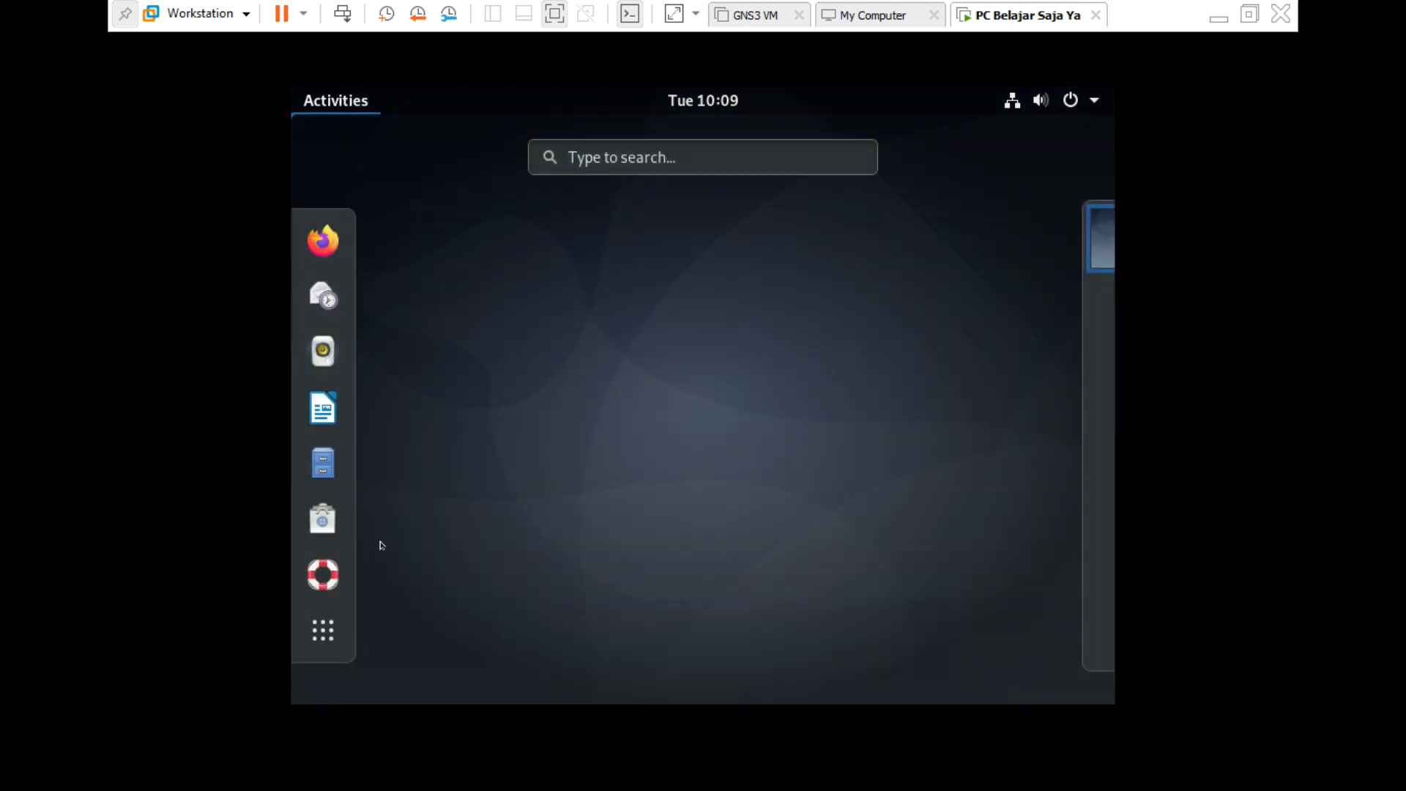
click(323, 632)
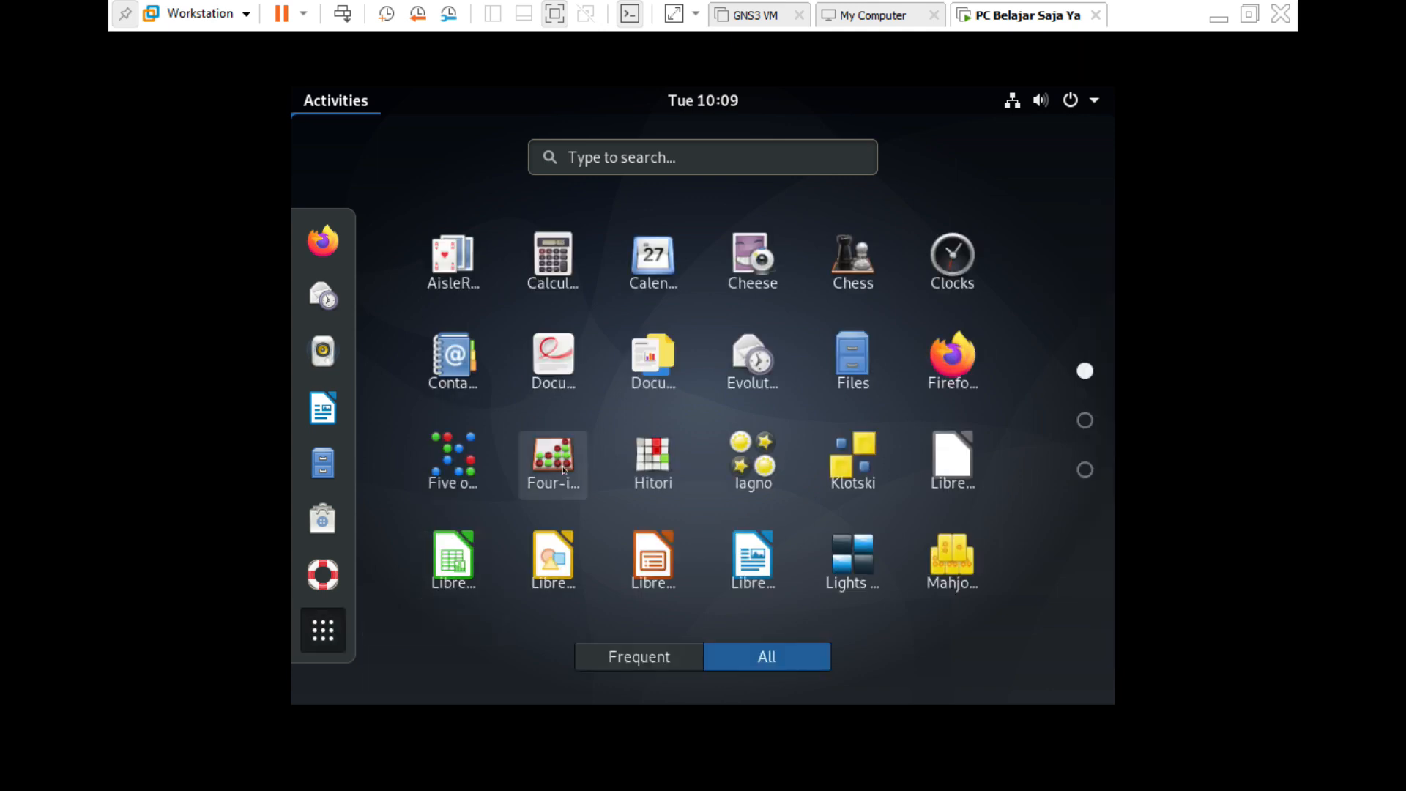
Page through the app grid back to page 1, then focus the 'Type to search…' field.
scroll(631, 414, down, 2)
scroll(637, 405, up, 2)
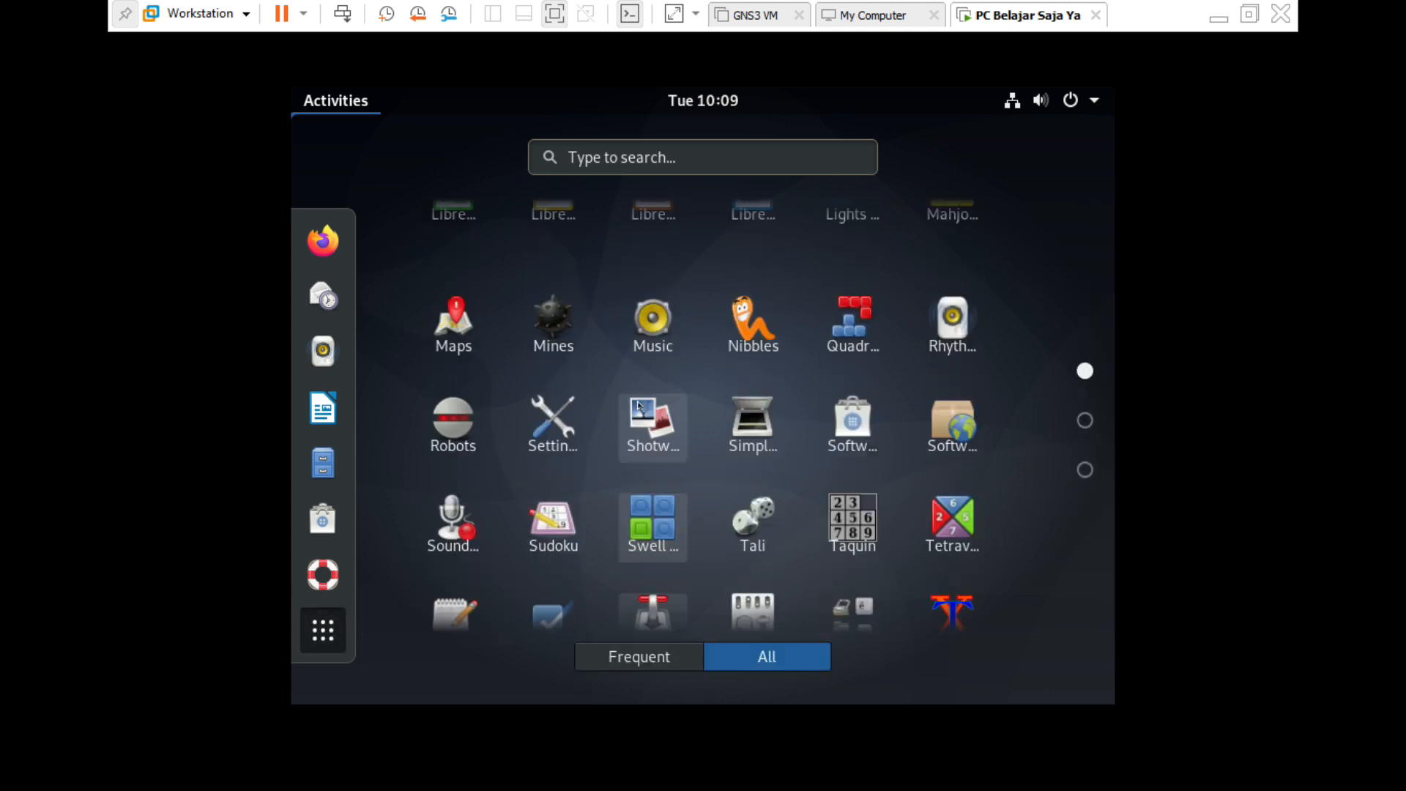
scroll(637, 404, down, 2)
scroll(637, 404, up, 2)
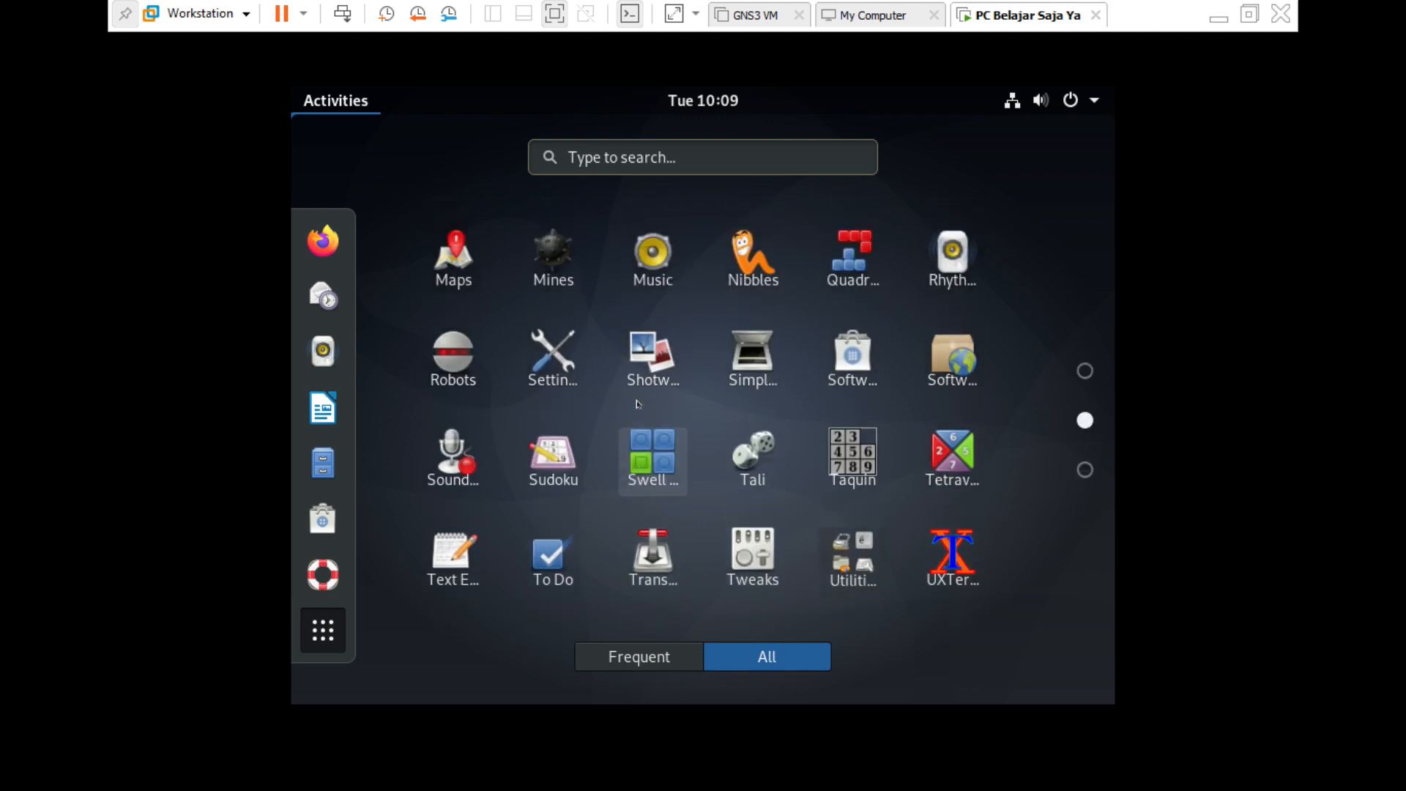
scroll(641, 403, down, 2)
scroll(646, 399, up, 2)
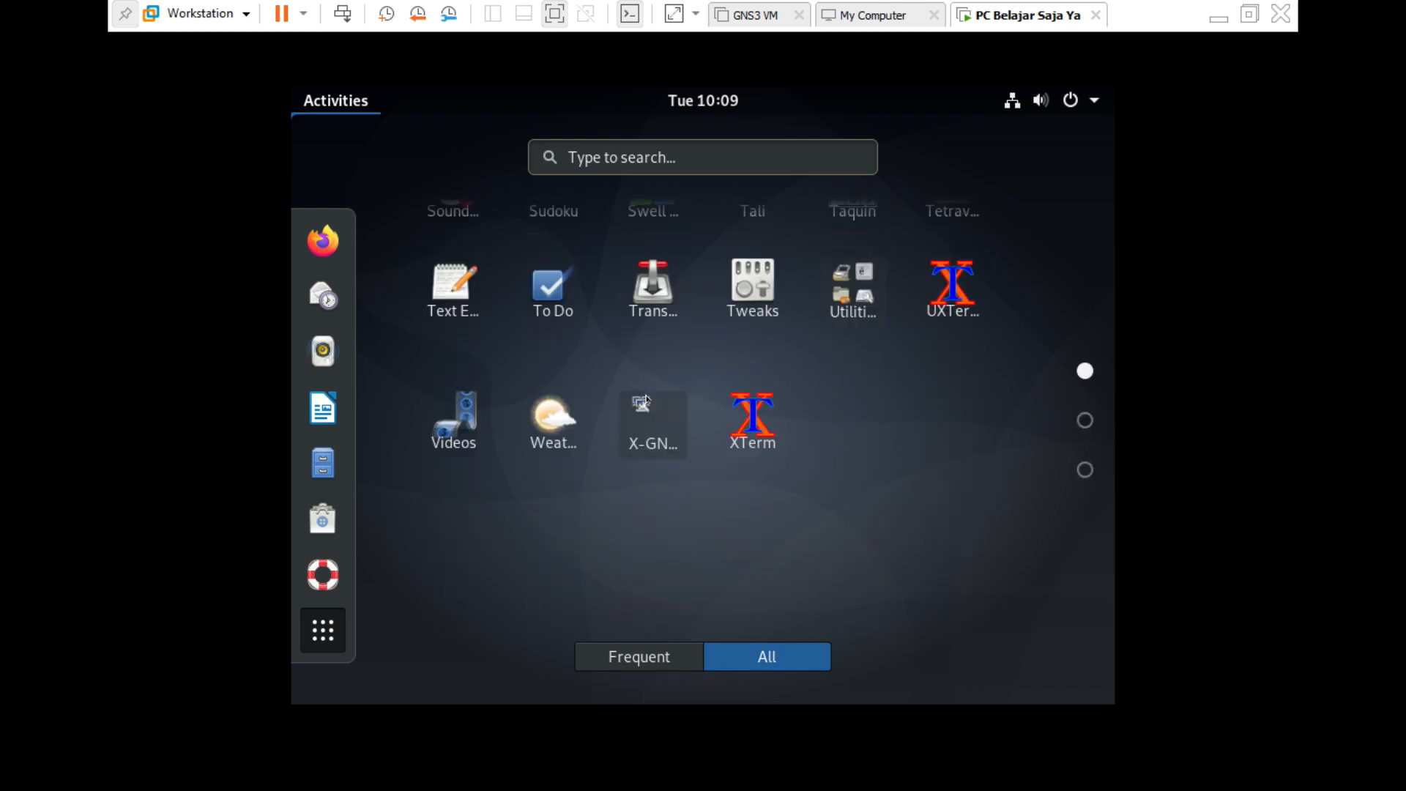
scroll(654, 399, down, 1)
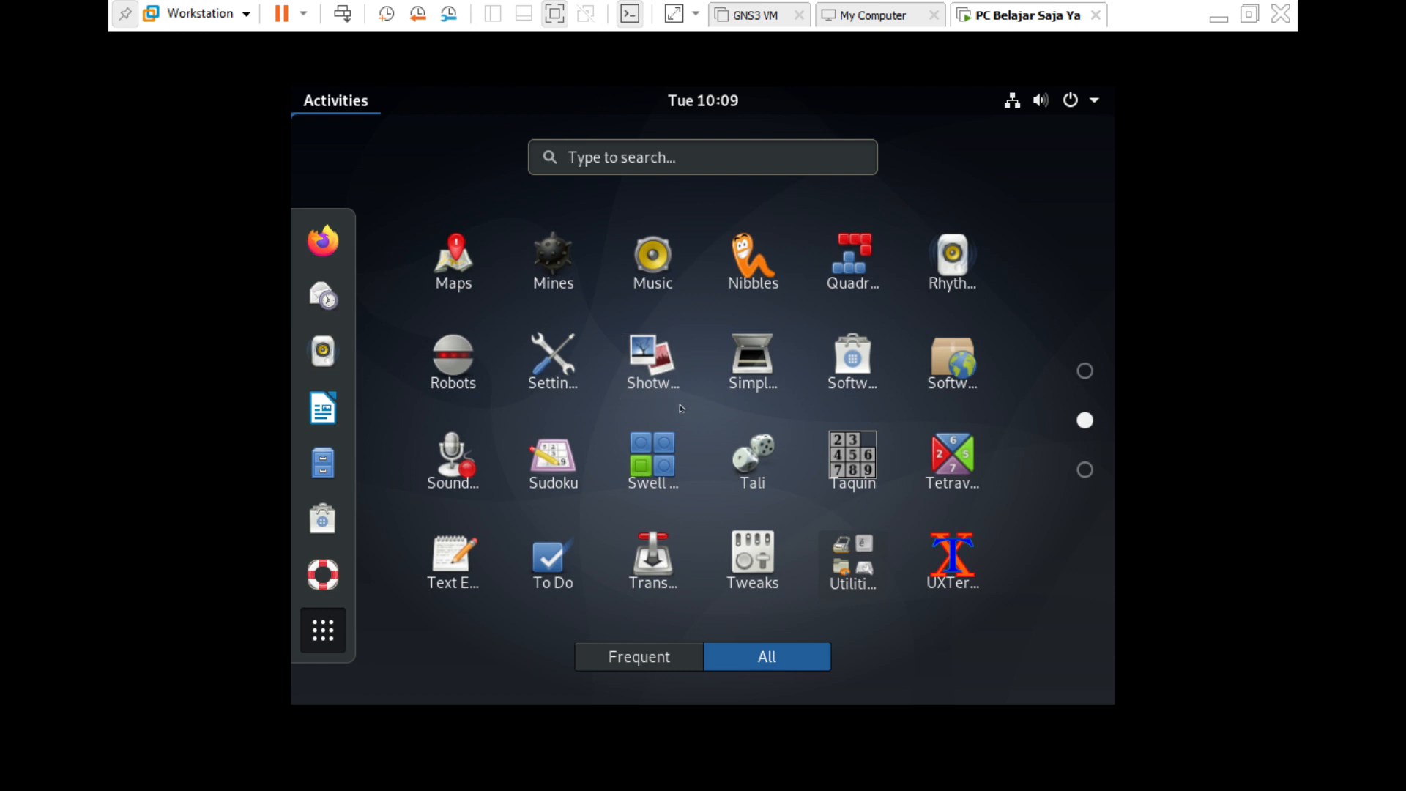
scroll(670, 402, up, 1)
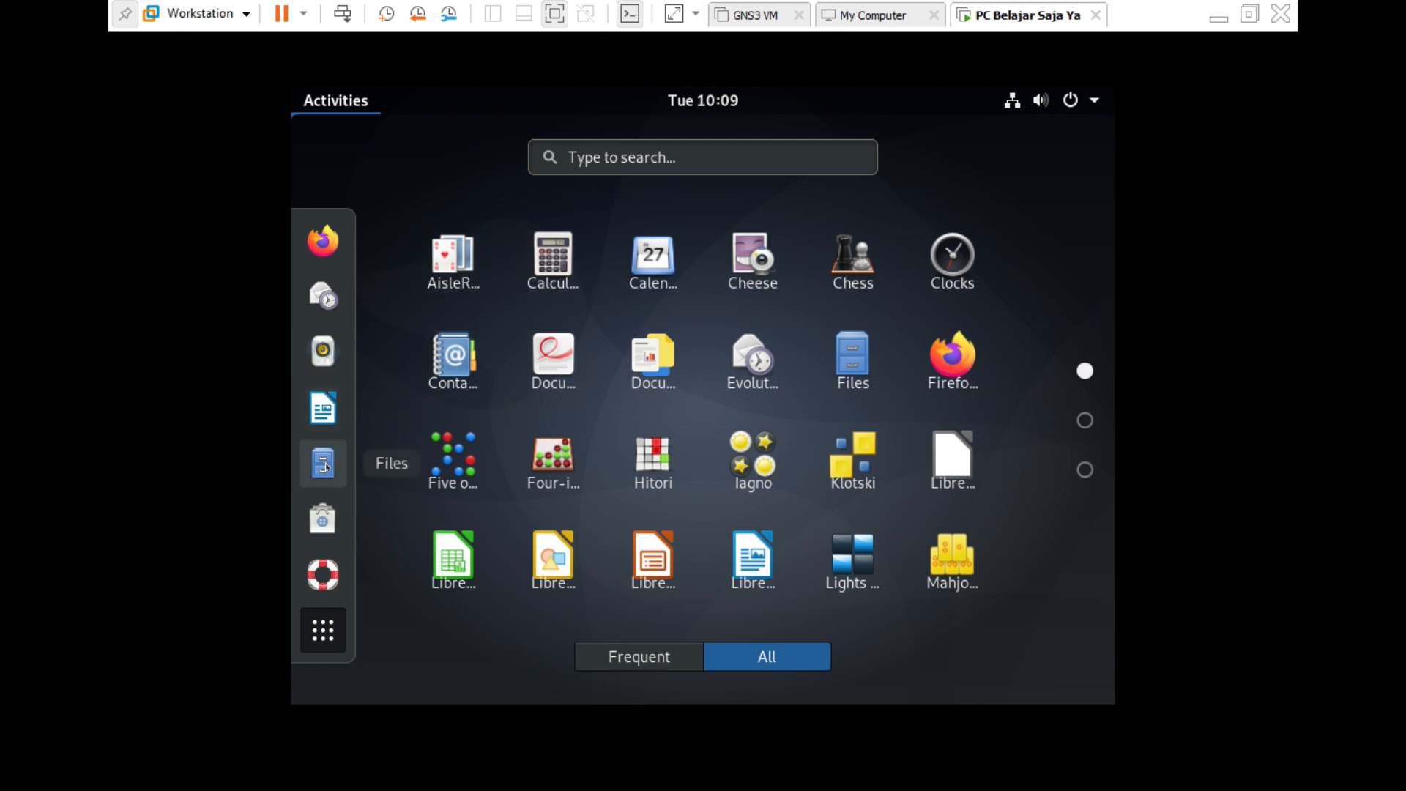
click(618, 147)
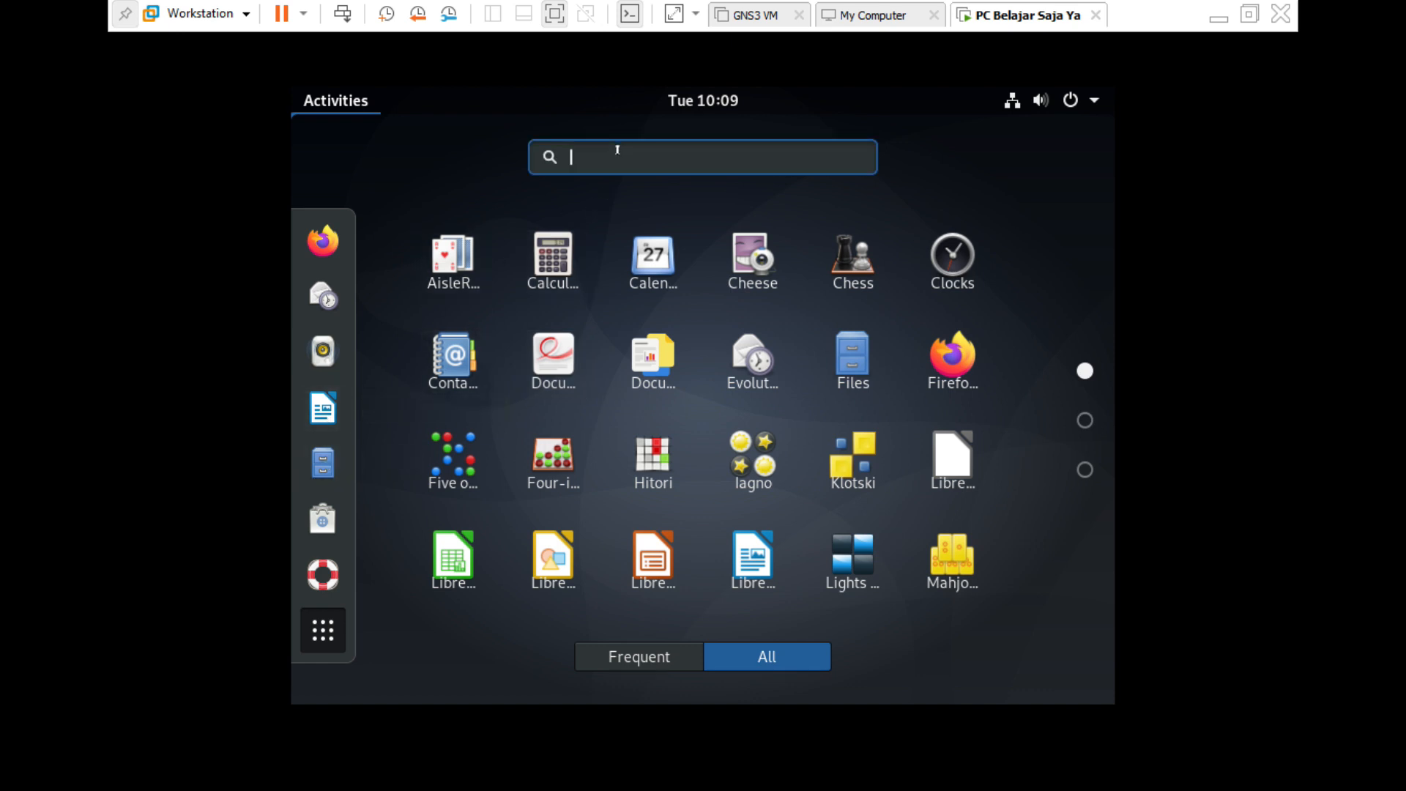
Launch Terminal by searching 'terminal', move its window around, then close it.
text(terminal)
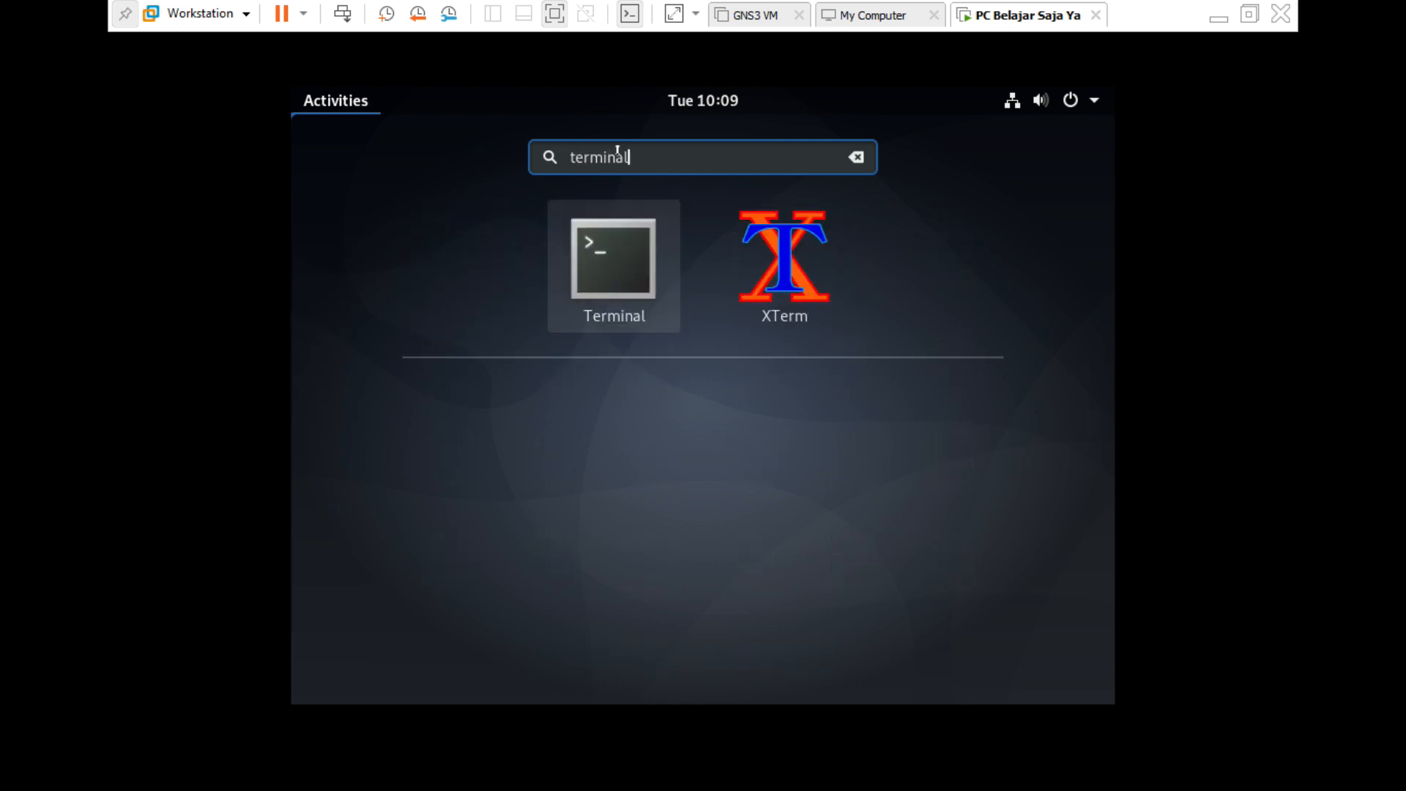
key(Return)
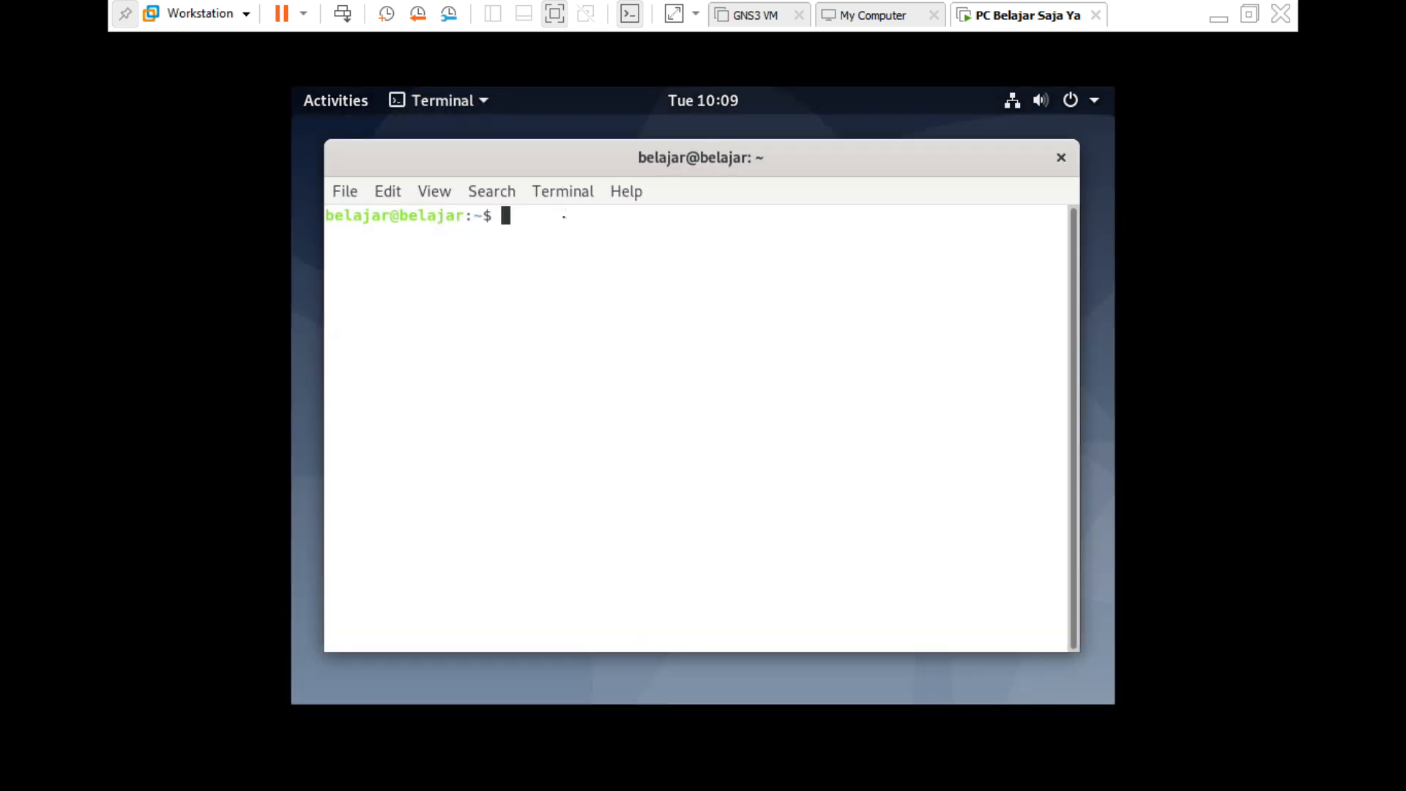
drag(549, 154, 578, 137)
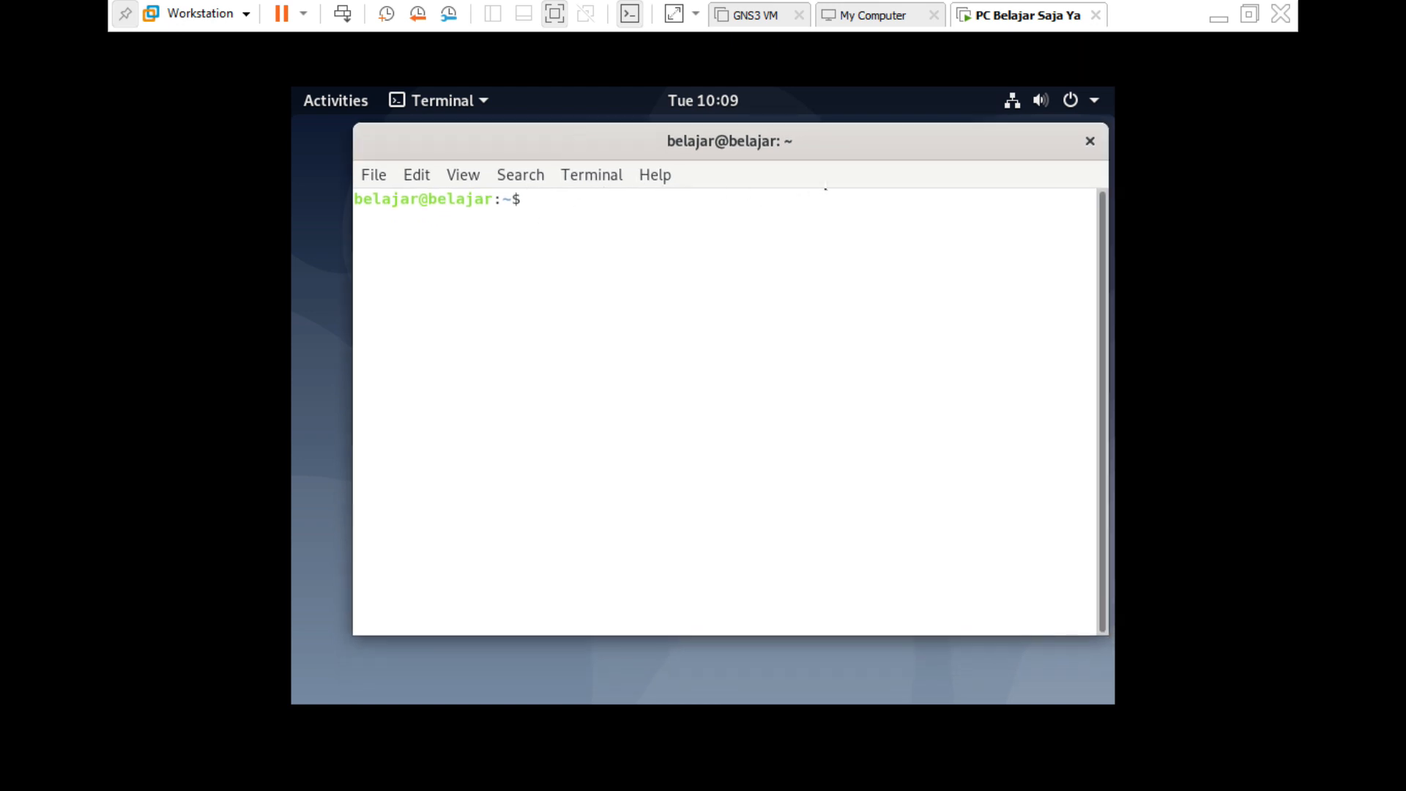
drag(663, 153, 692, 161)
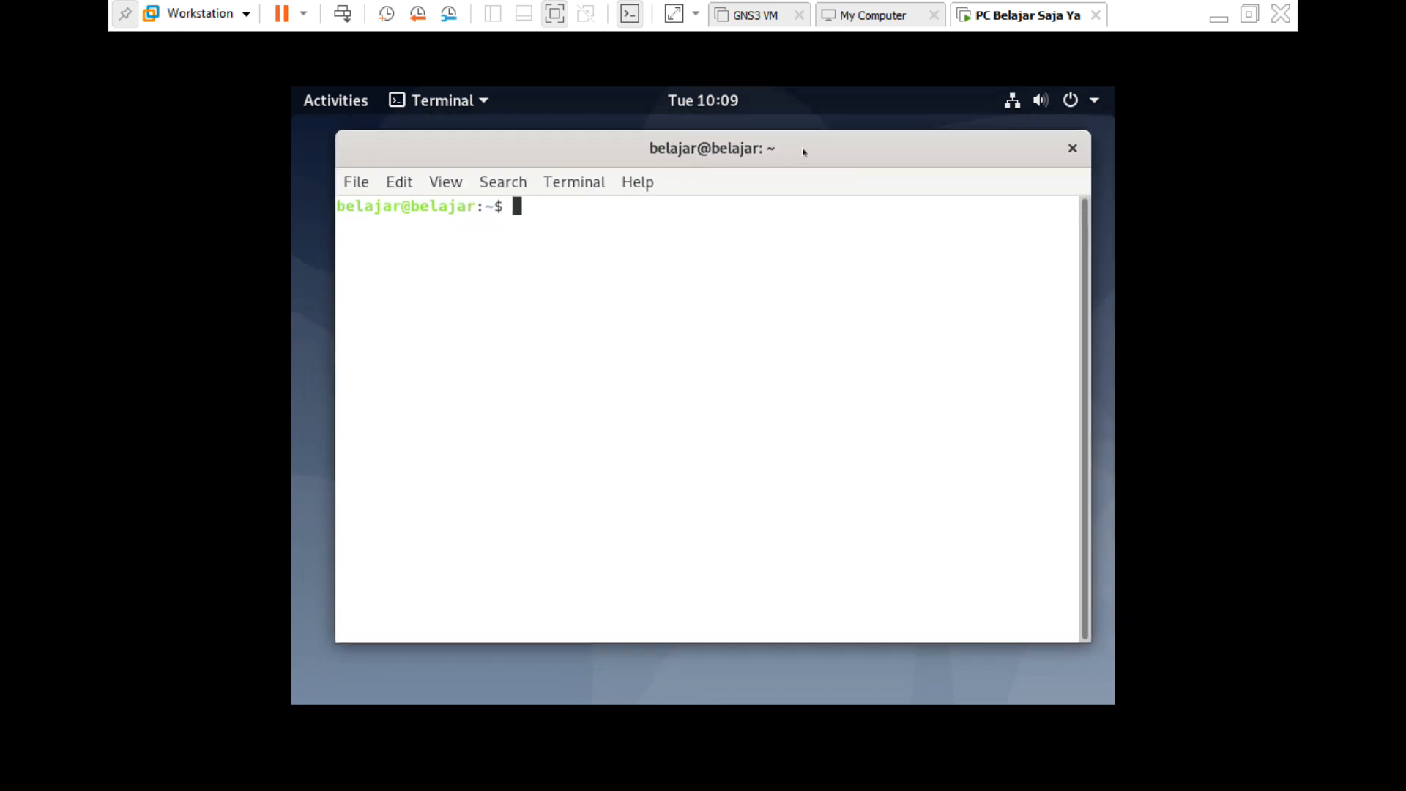
drag(804, 153, 789, 167)
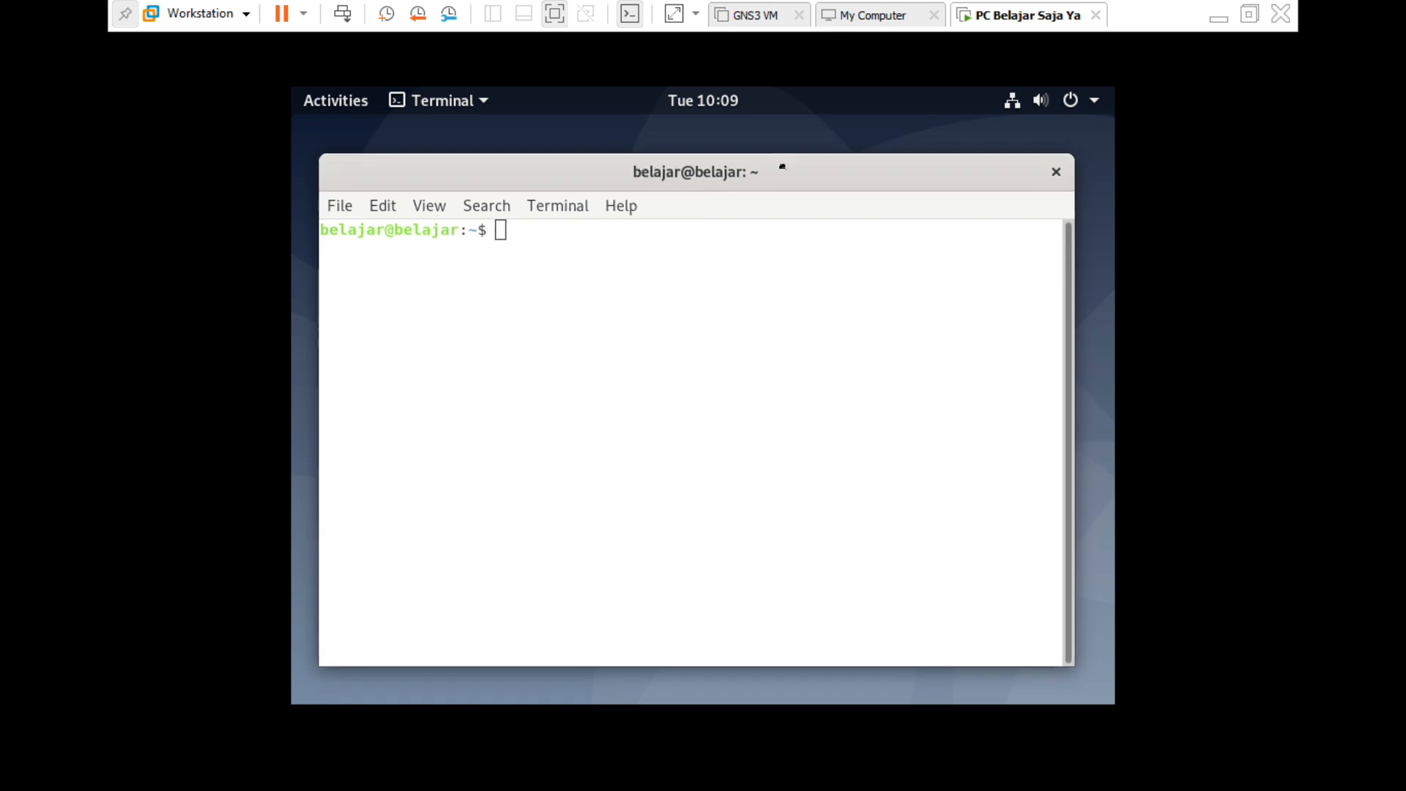
click(1057, 164)
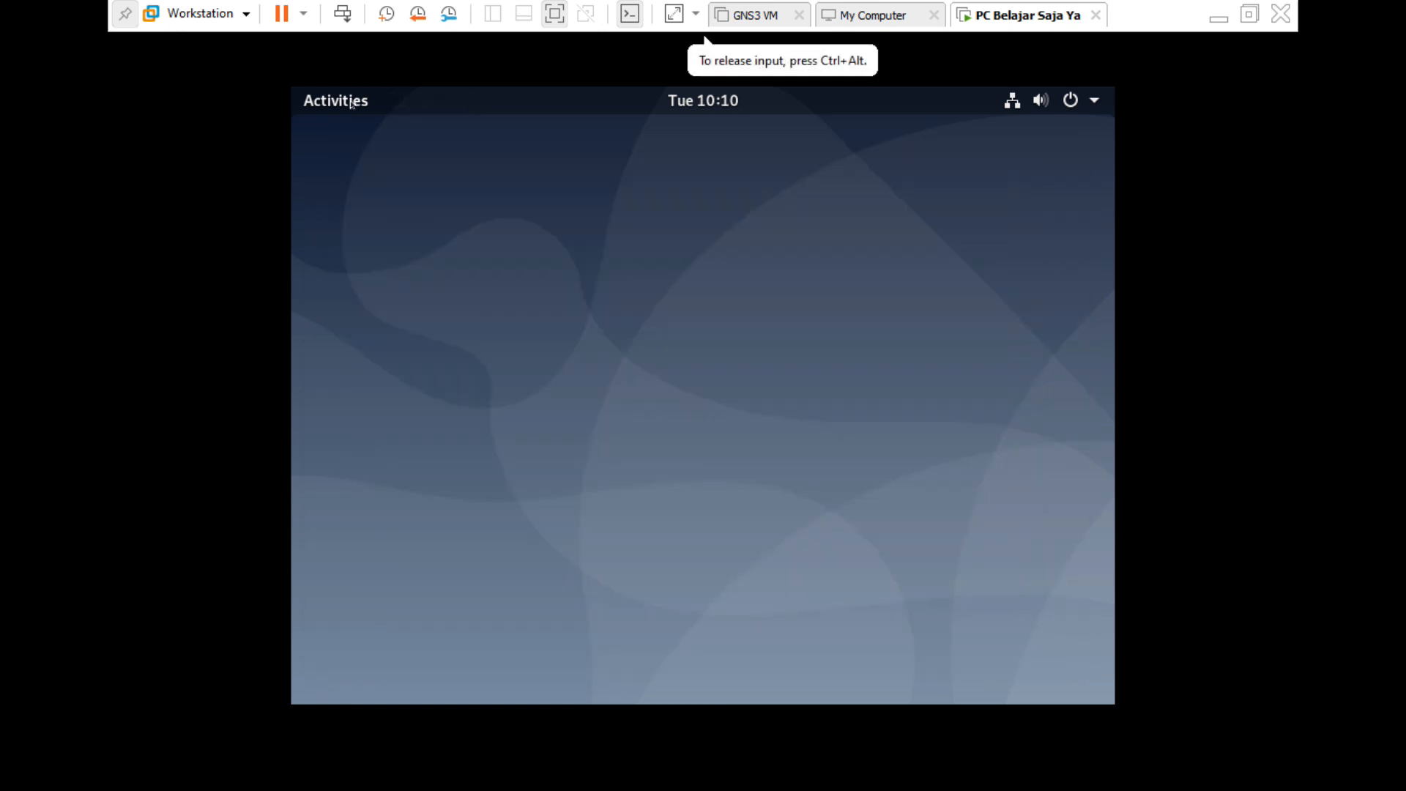
Open the Files app on Other Locations > Computer, the root filesystem.
click(350, 103)
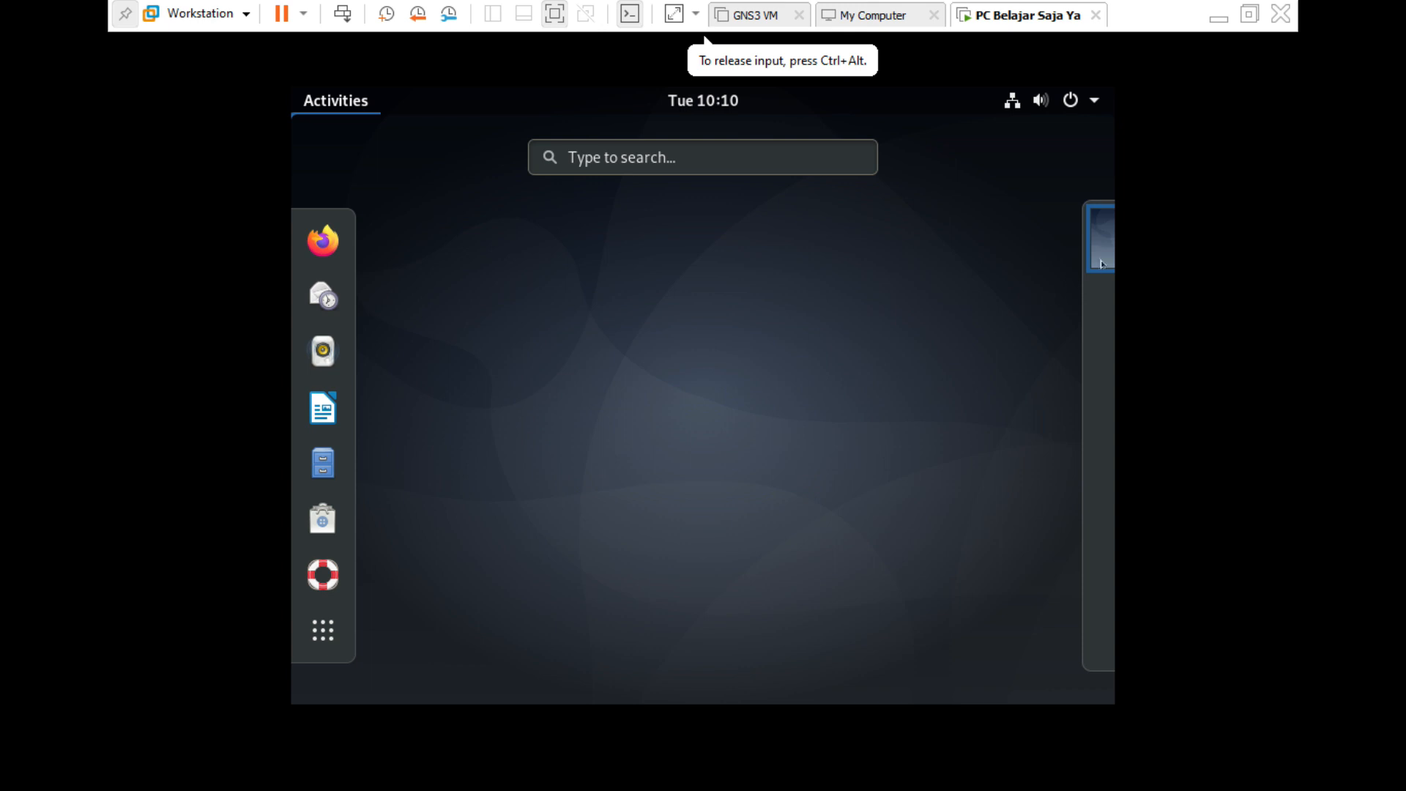
click(323, 630)
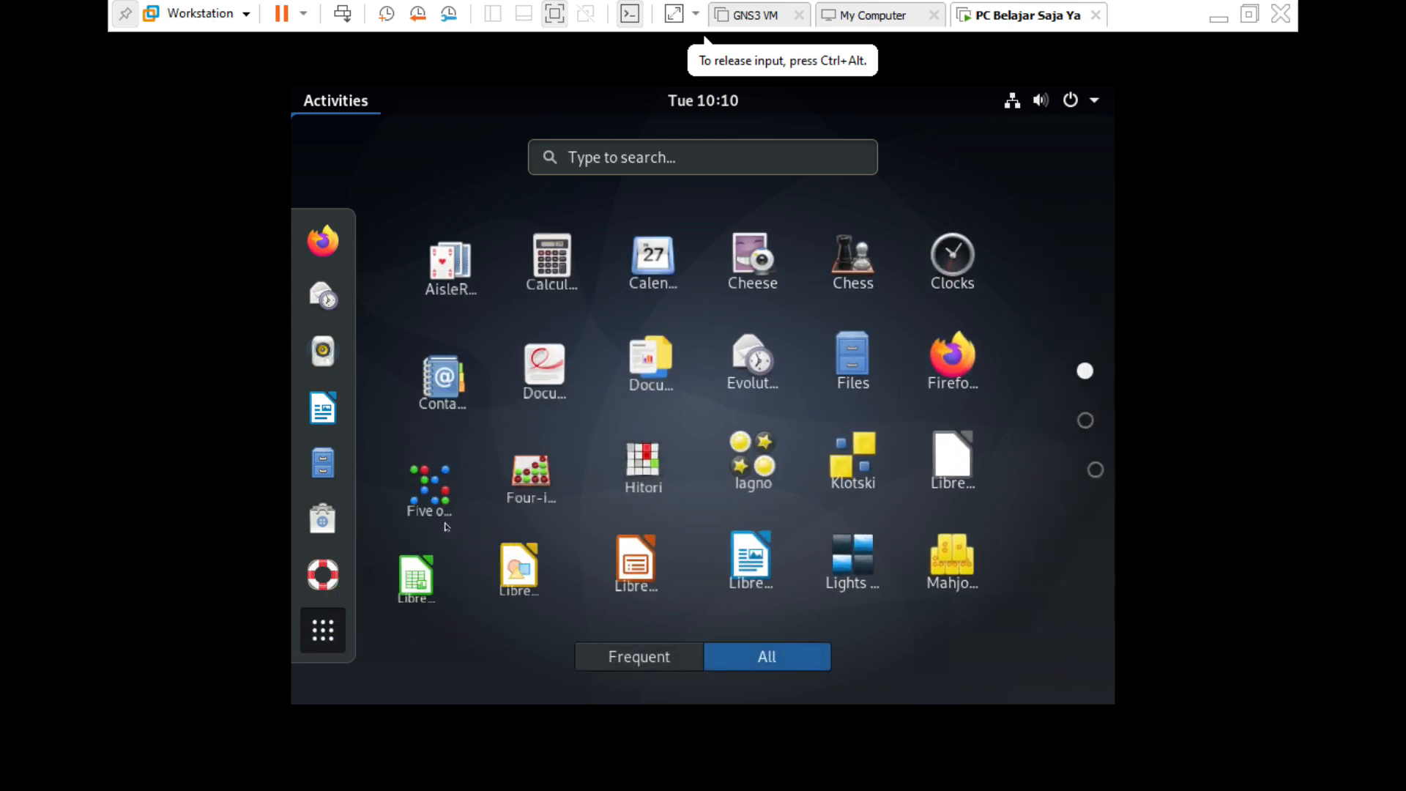
click(327, 469)
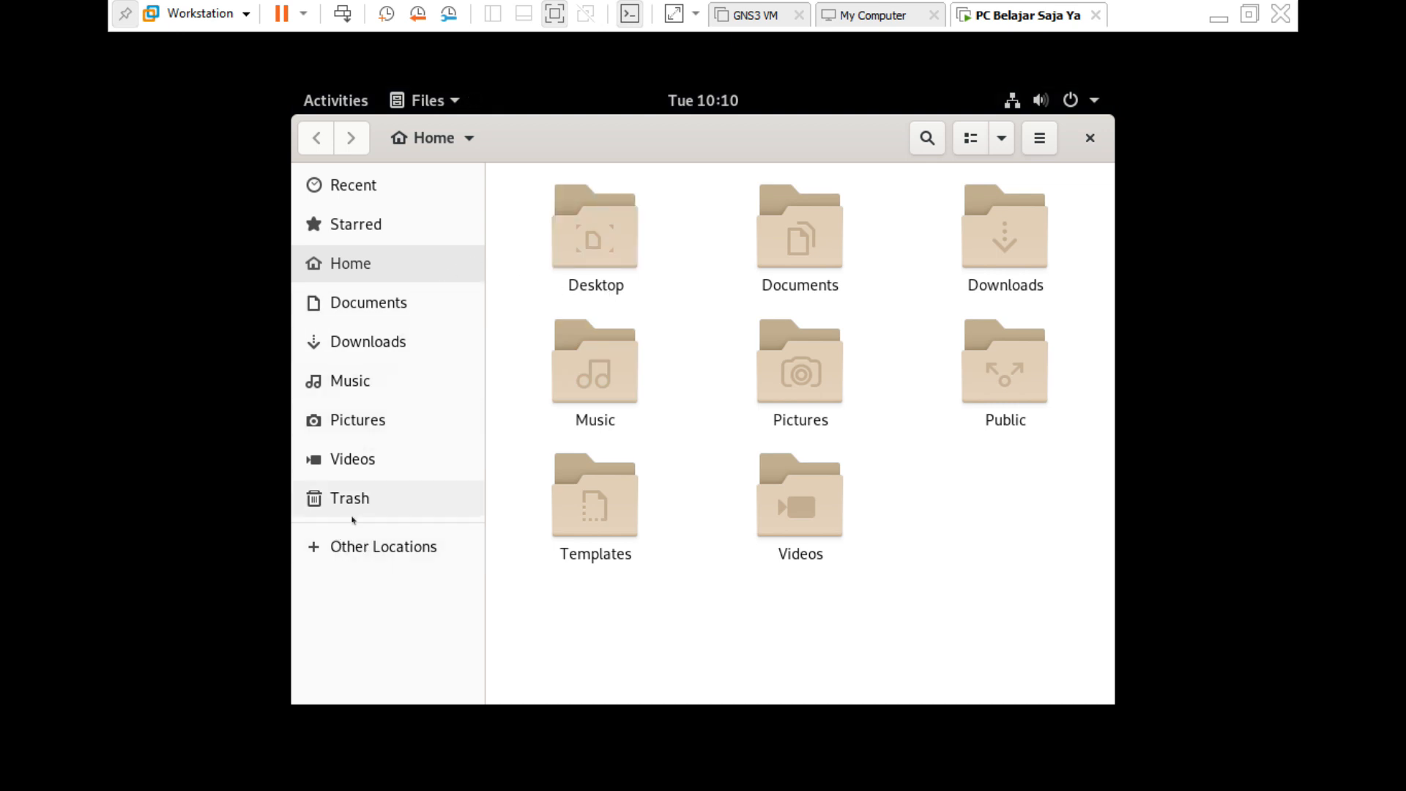
click(359, 547)
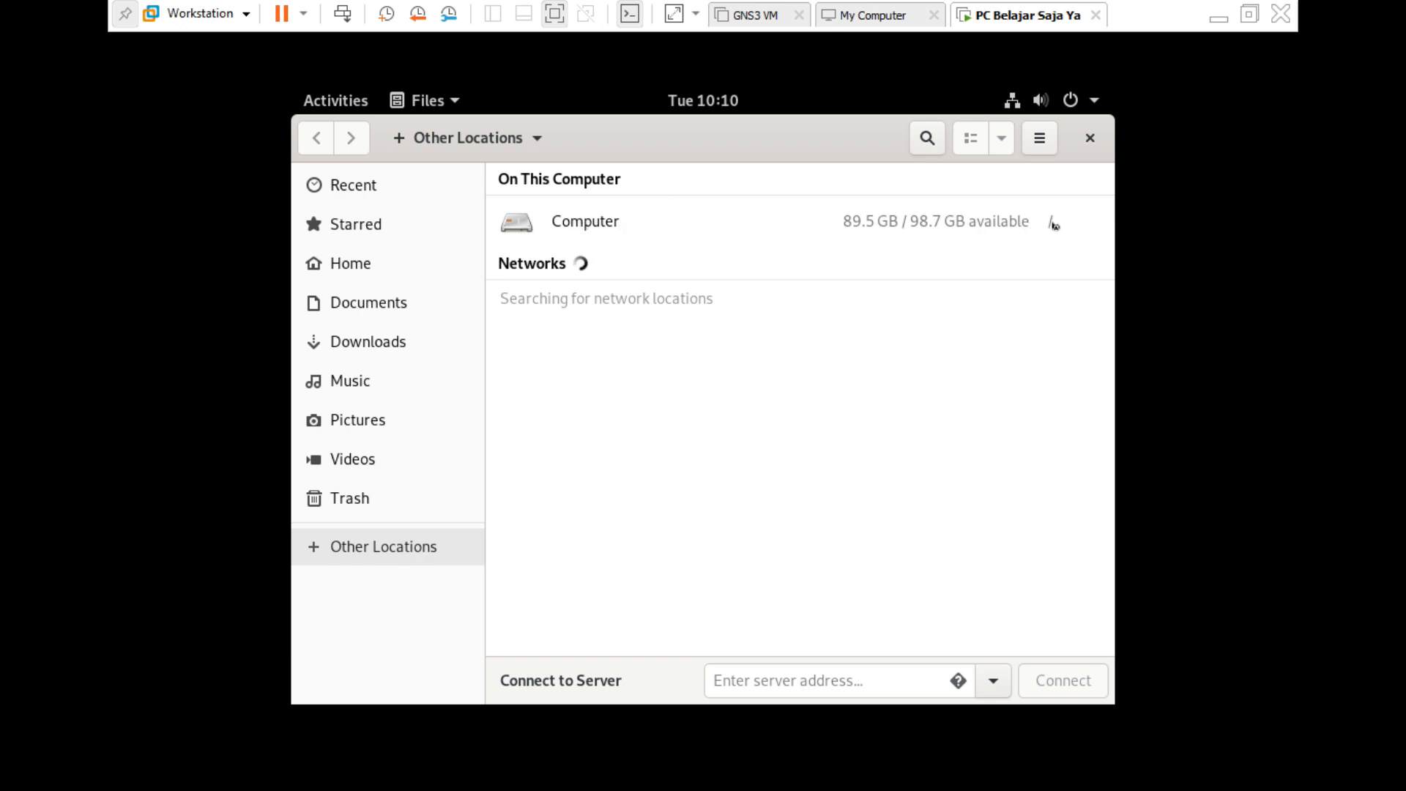
click(559, 226)
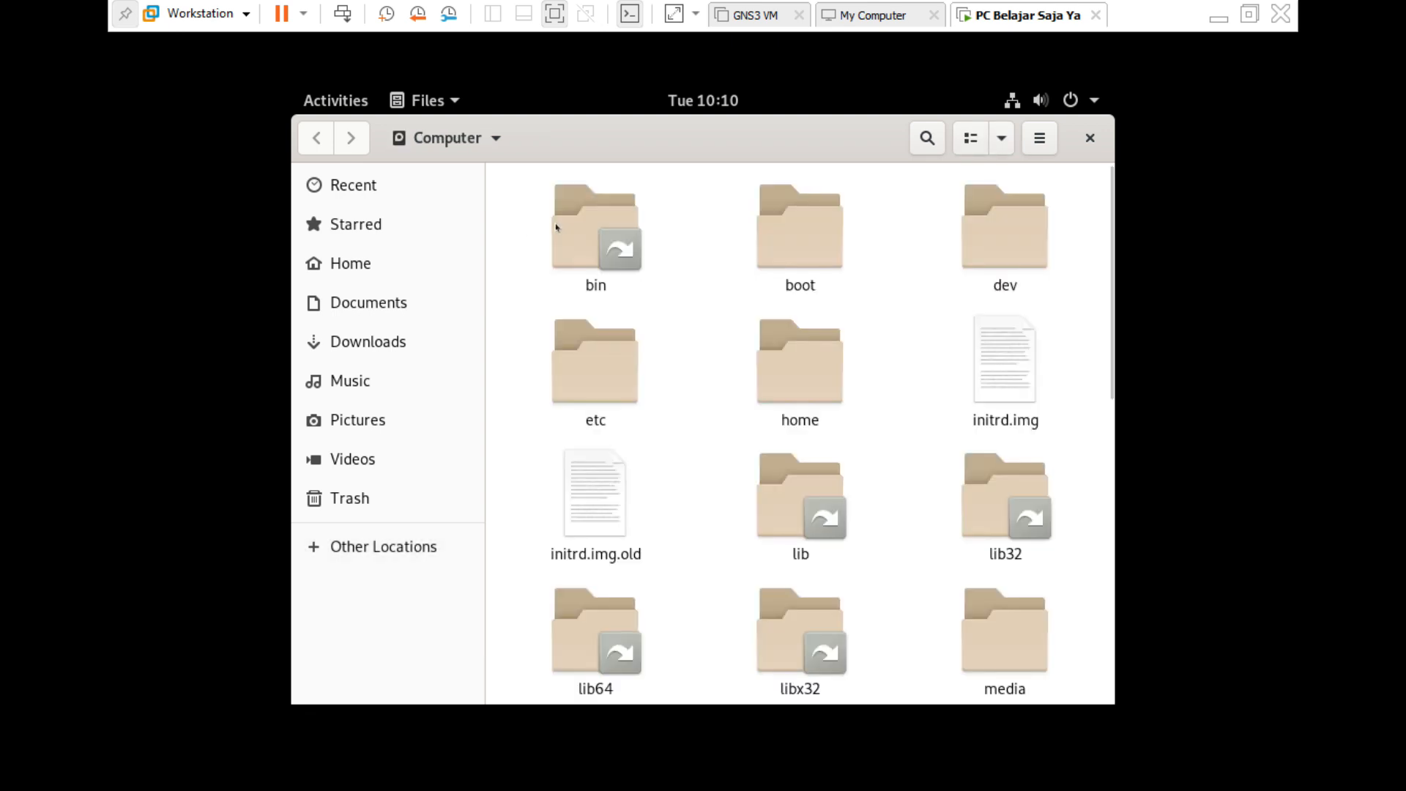
Browse the root folder list and open the sys folder.
click(494, 139)
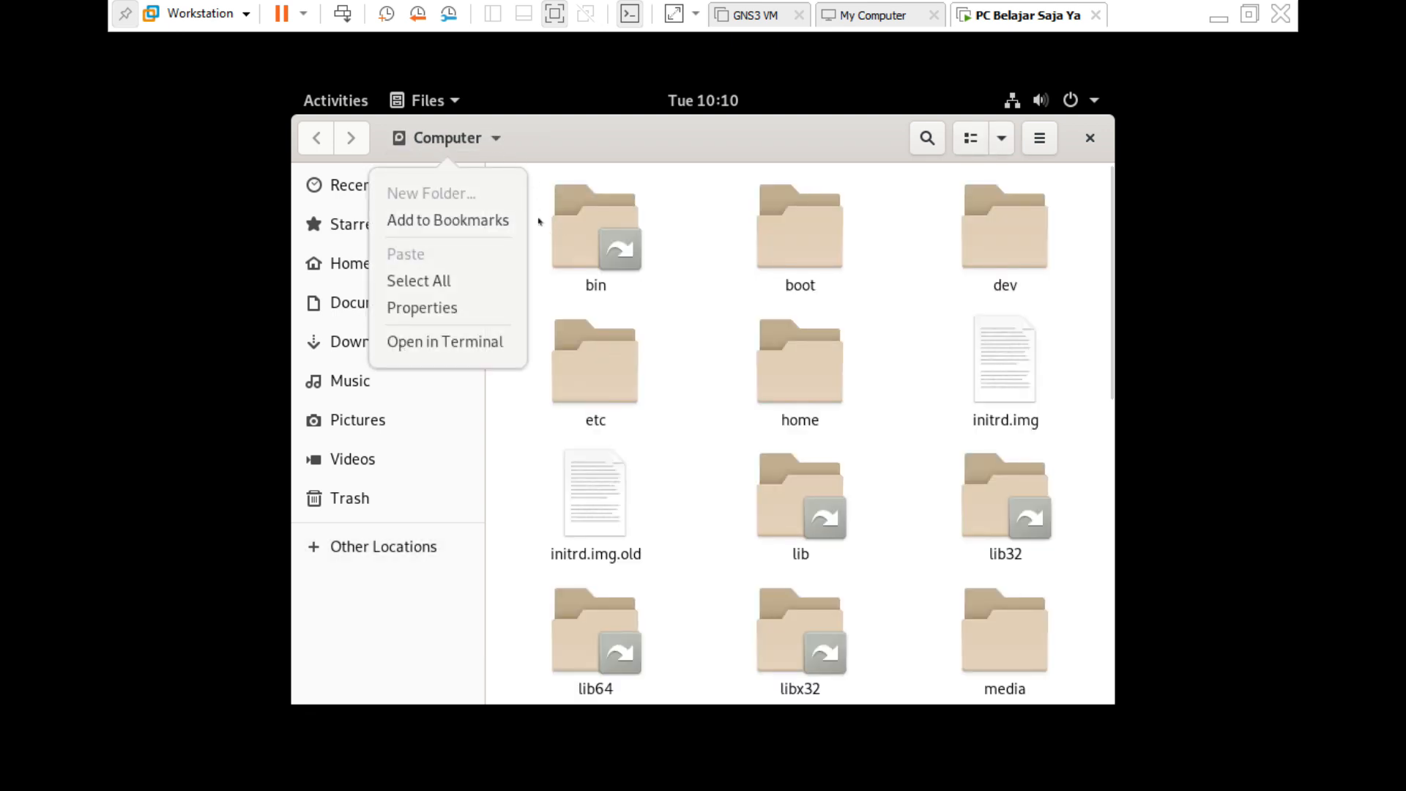
click(706, 302)
scroll(706, 302, down, 10)
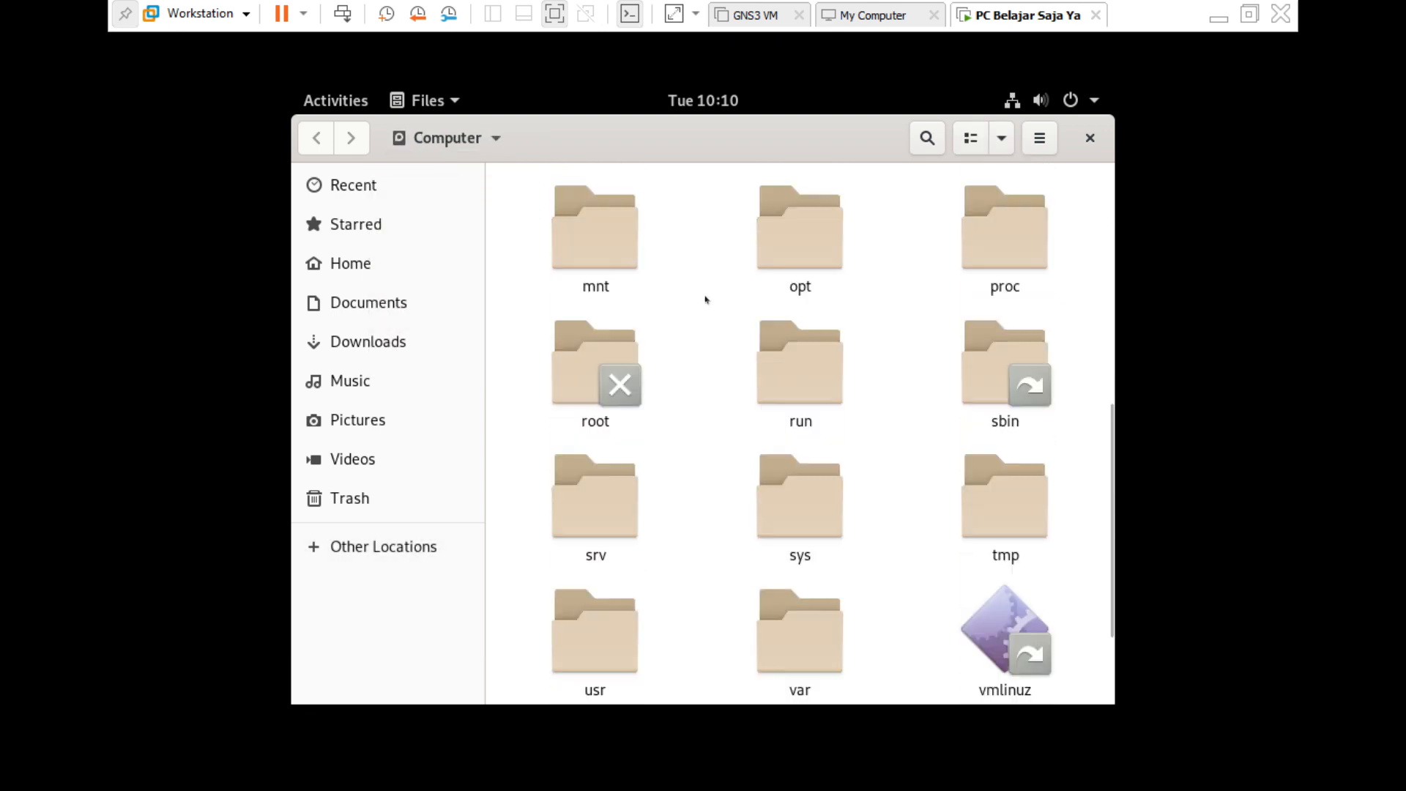
scroll(706, 300, down, 2)
scroll(926, 392, up, 4)
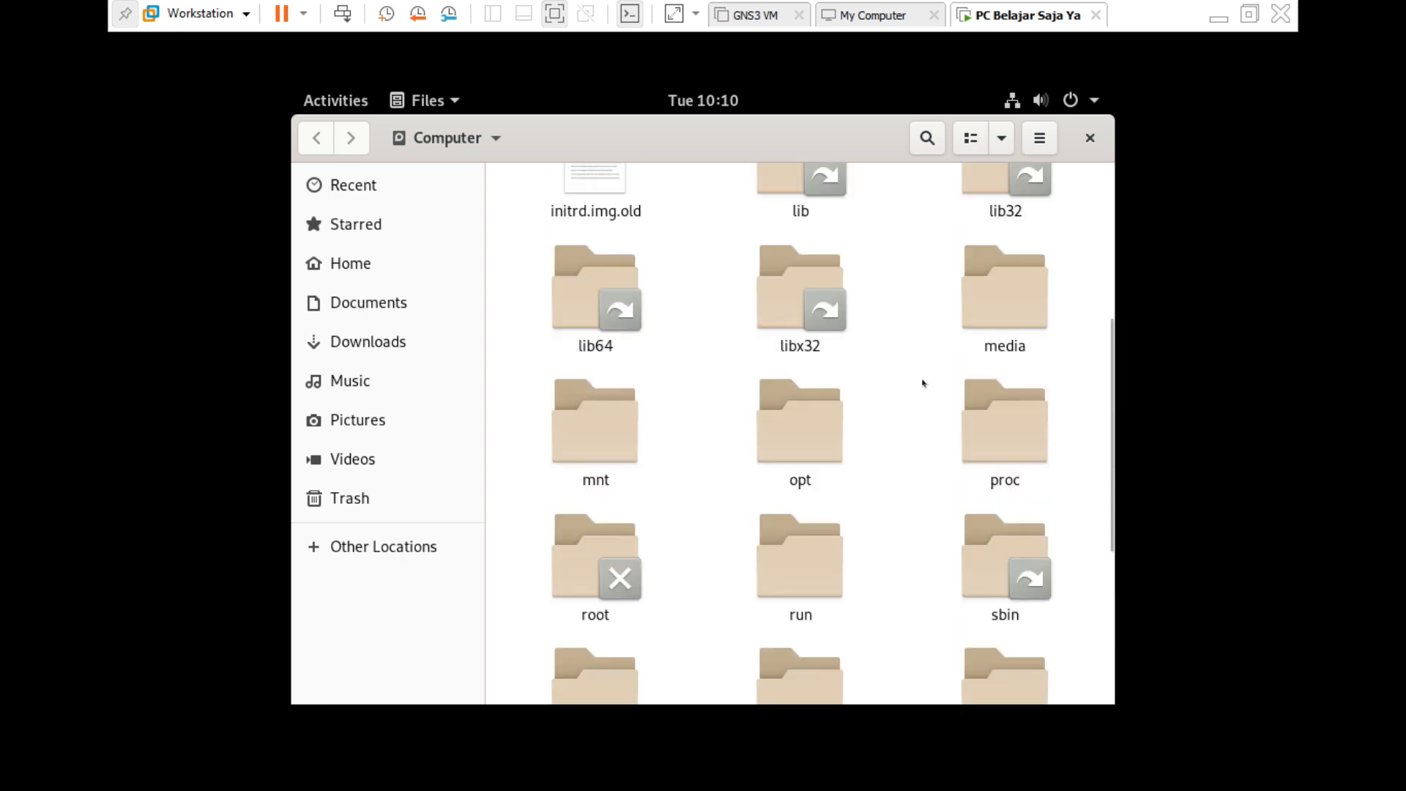
scroll(923, 383, up, 3)
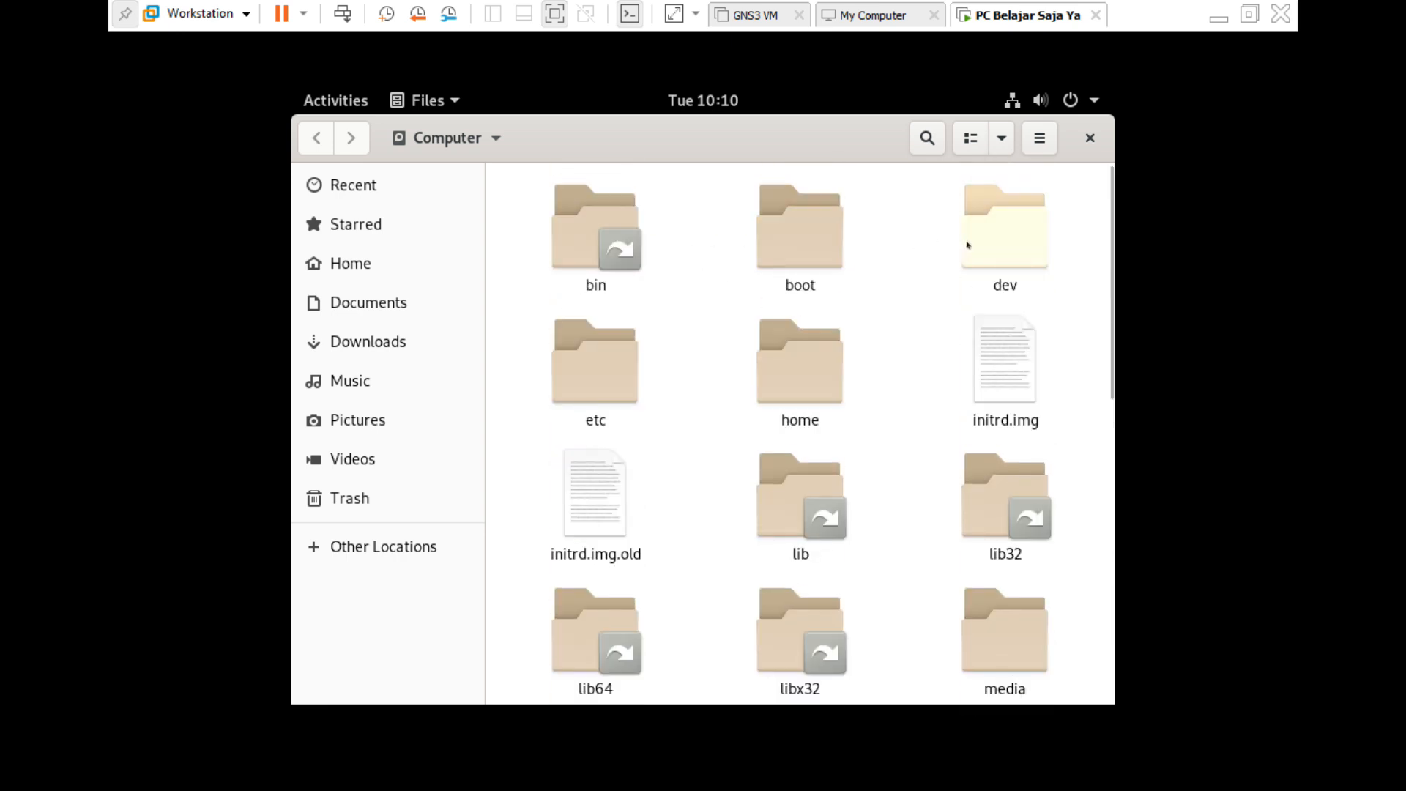
scroll(967, 433, down, 3)
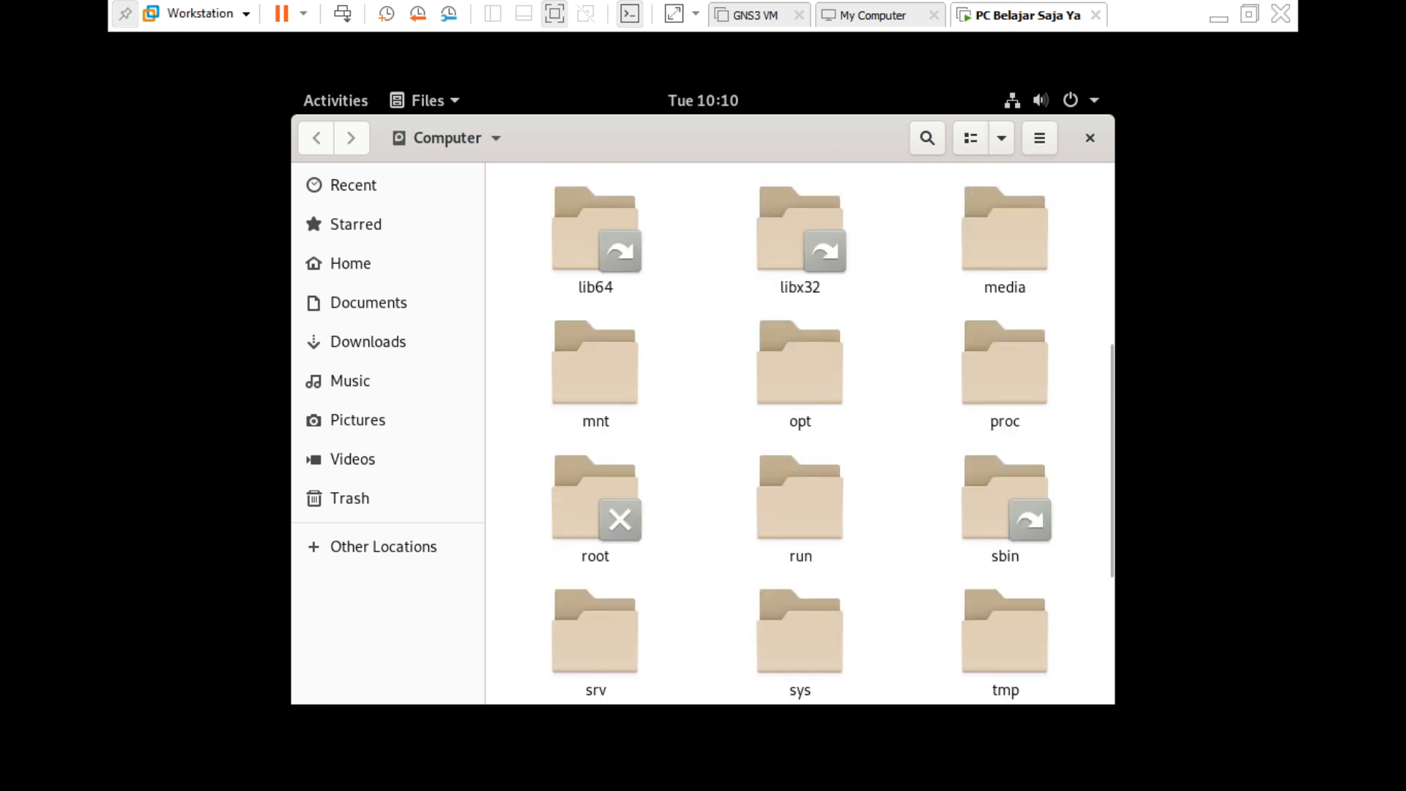
scroll(901, 407, down, 2)
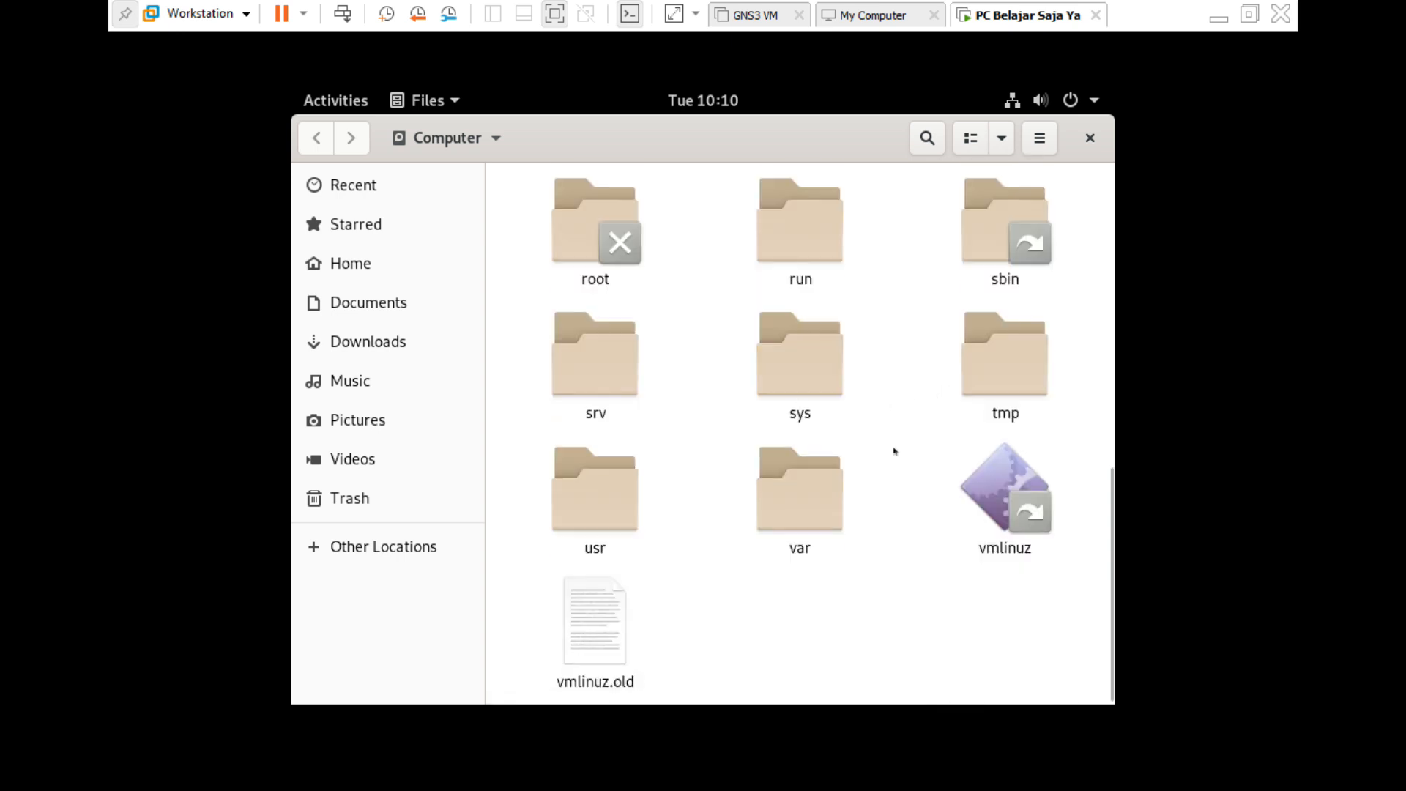
double_click(807, 384)
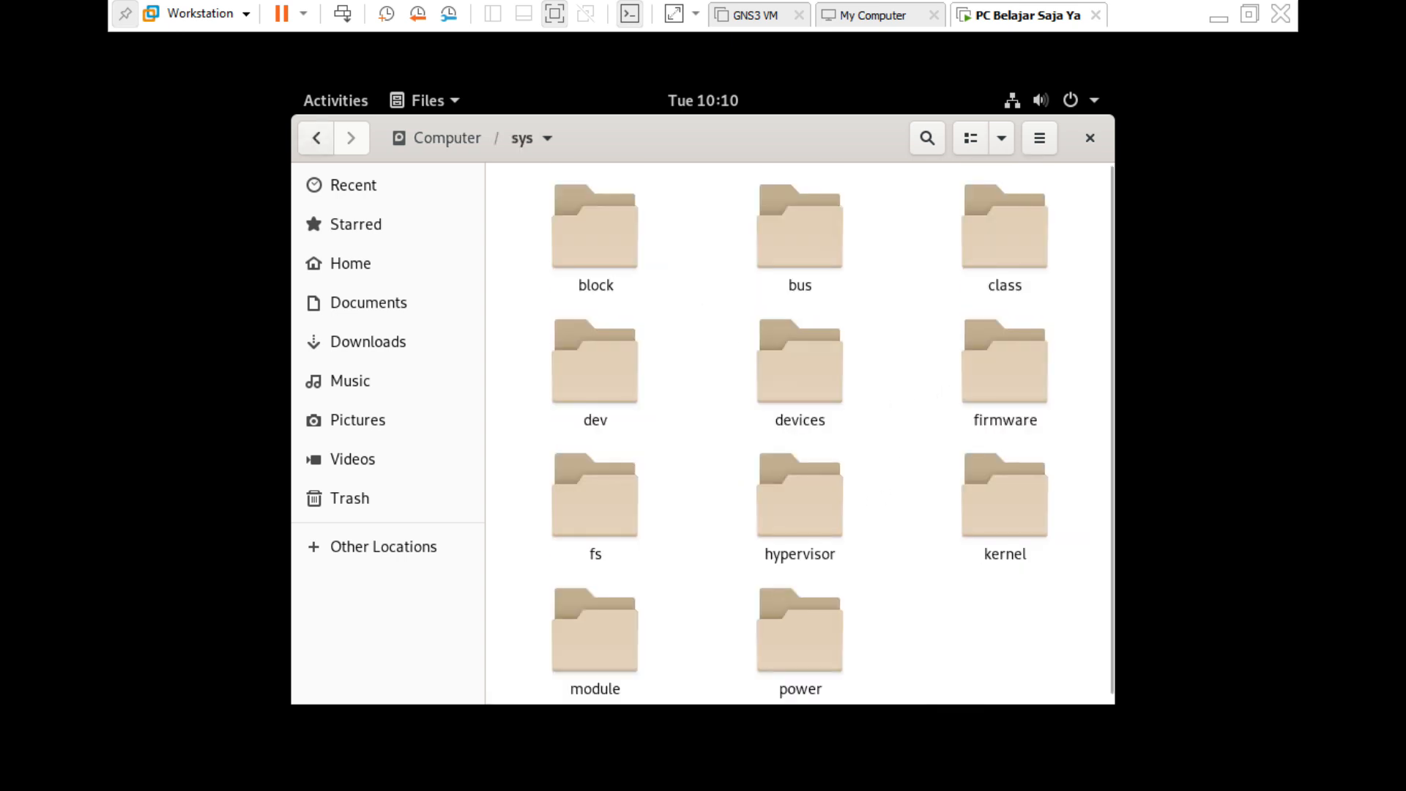
Return to the Computer root folder and take the VM out of full screen.
scroll(619, 267, down, 1)
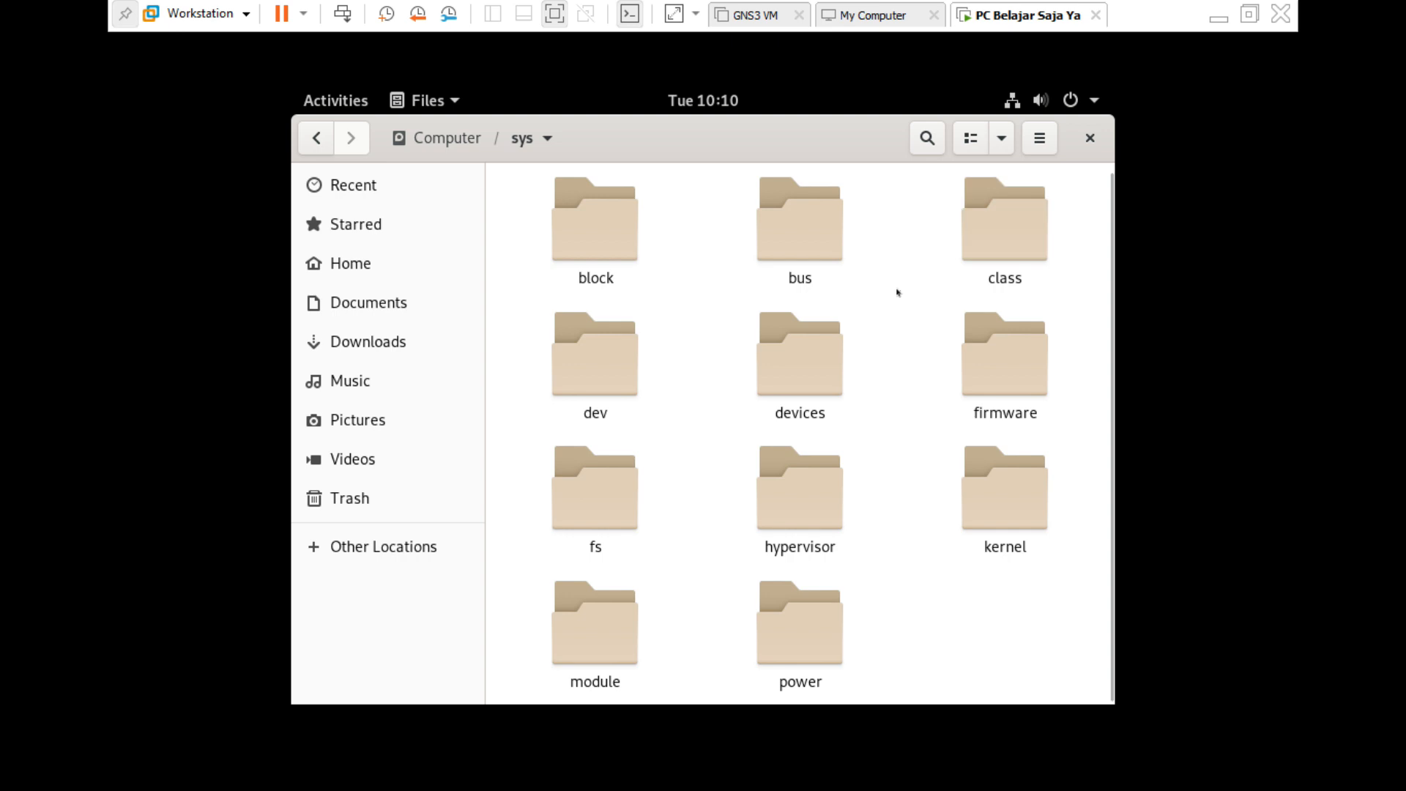
click(399, 549)
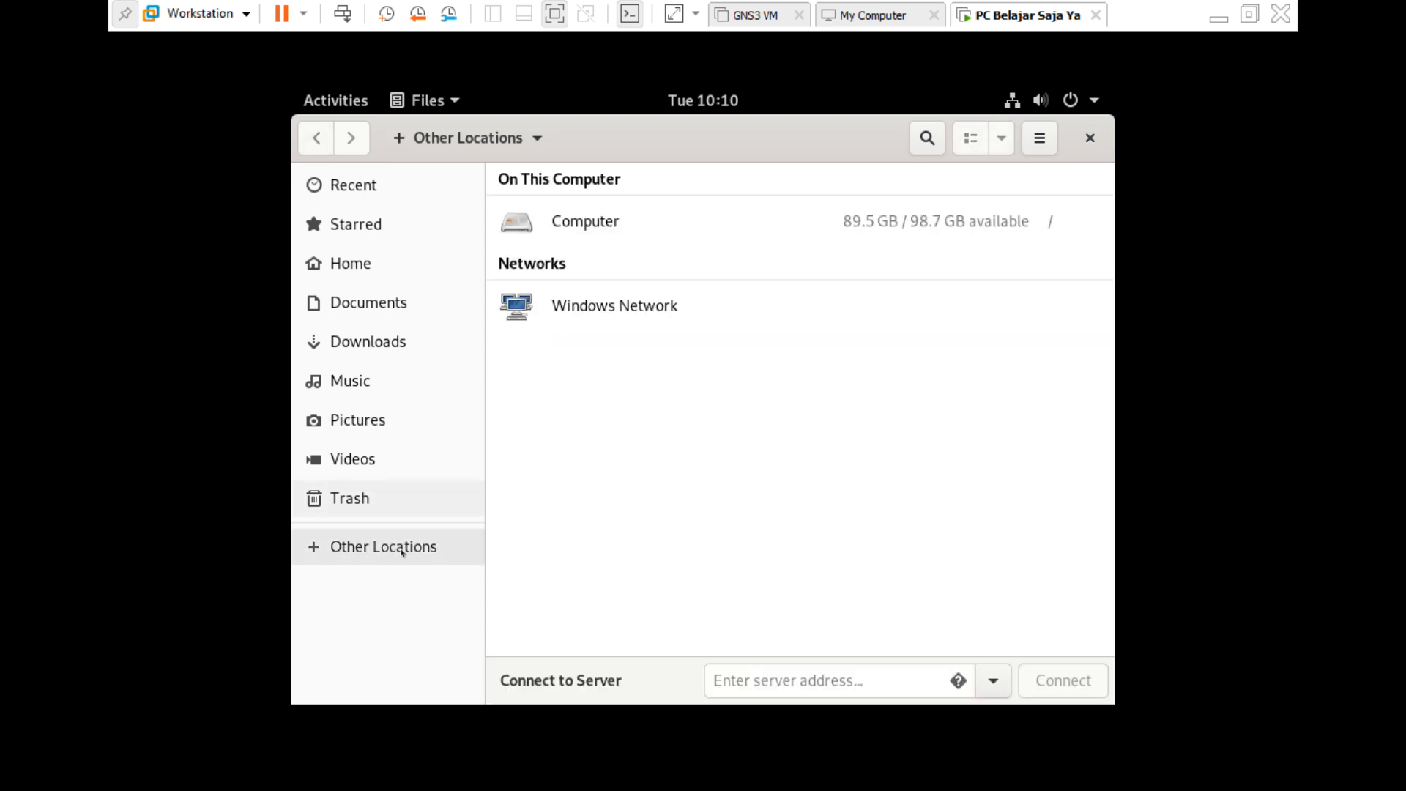
click(587, 223)
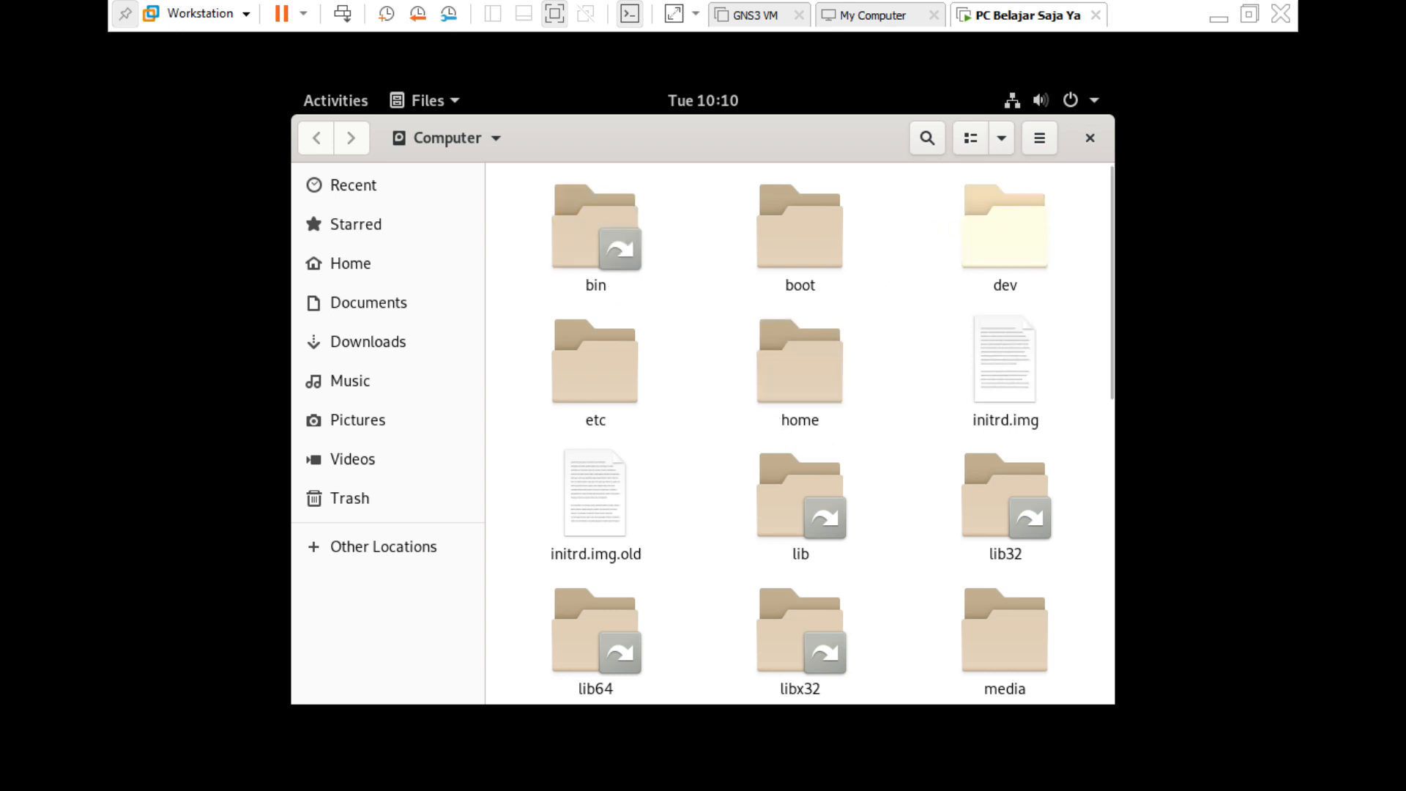
key(ctrl+alt+Return)
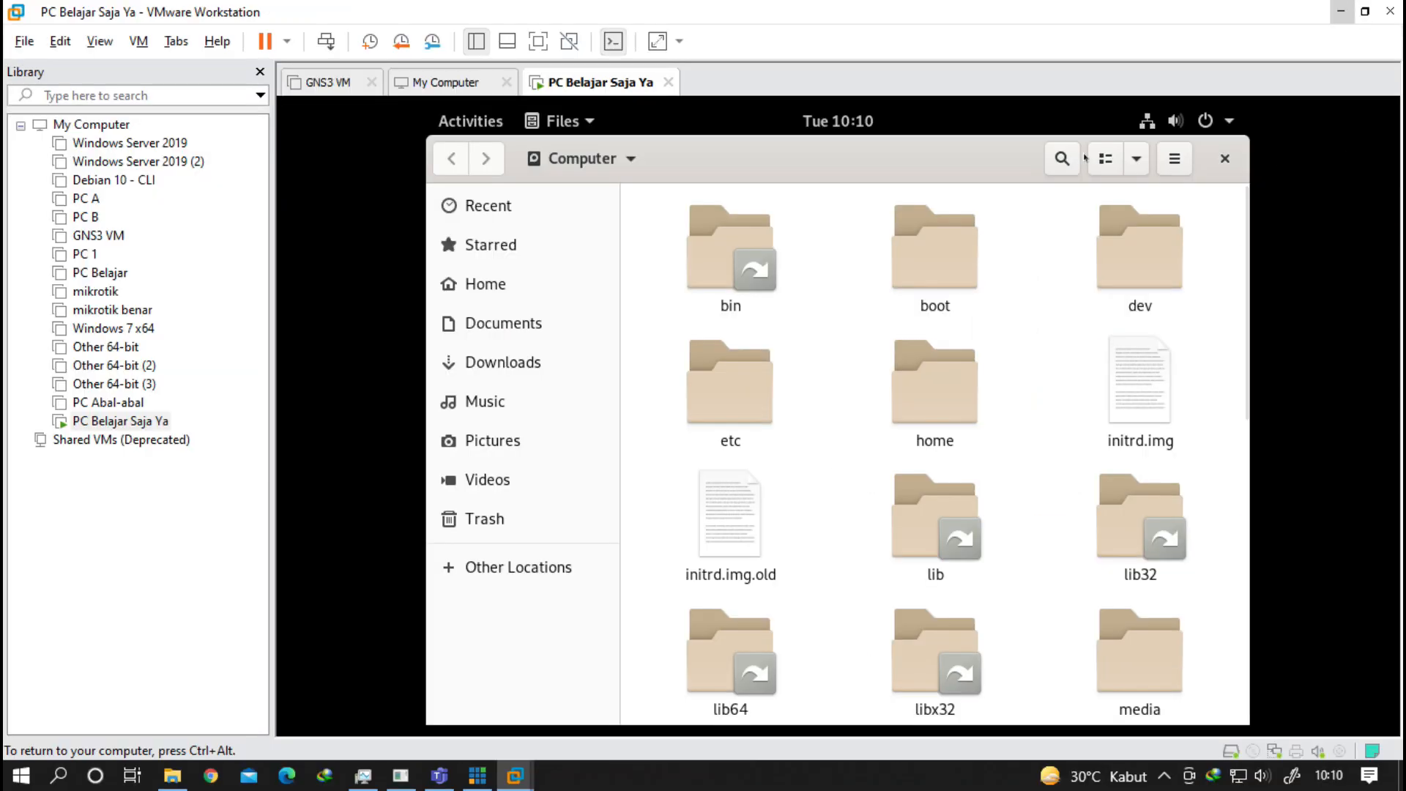
In File Explorer, browse Windows - SSD (C:) > Windows > AppReadiness and back to Windows.
click(172, 776)
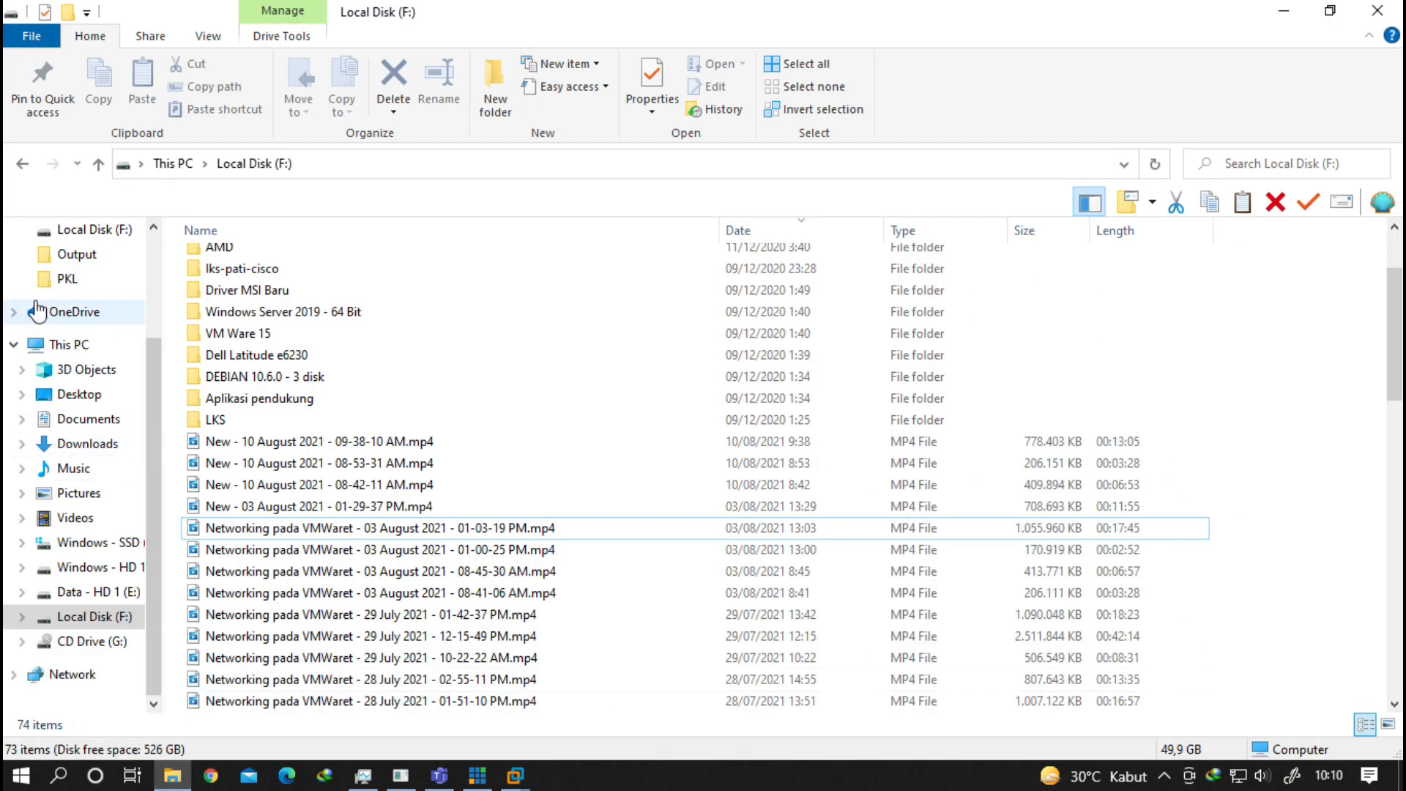
click(66, 345)
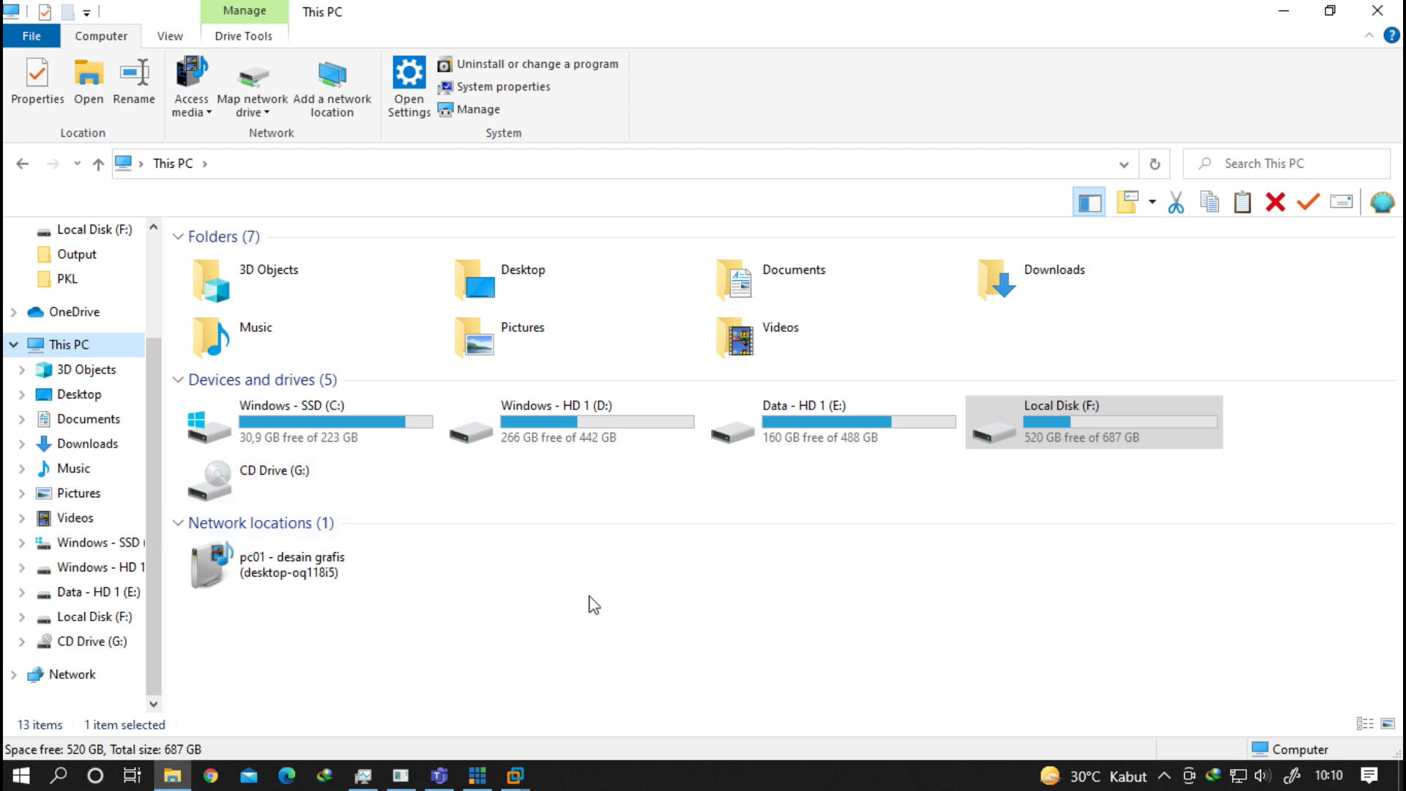
double_click(332, 416)
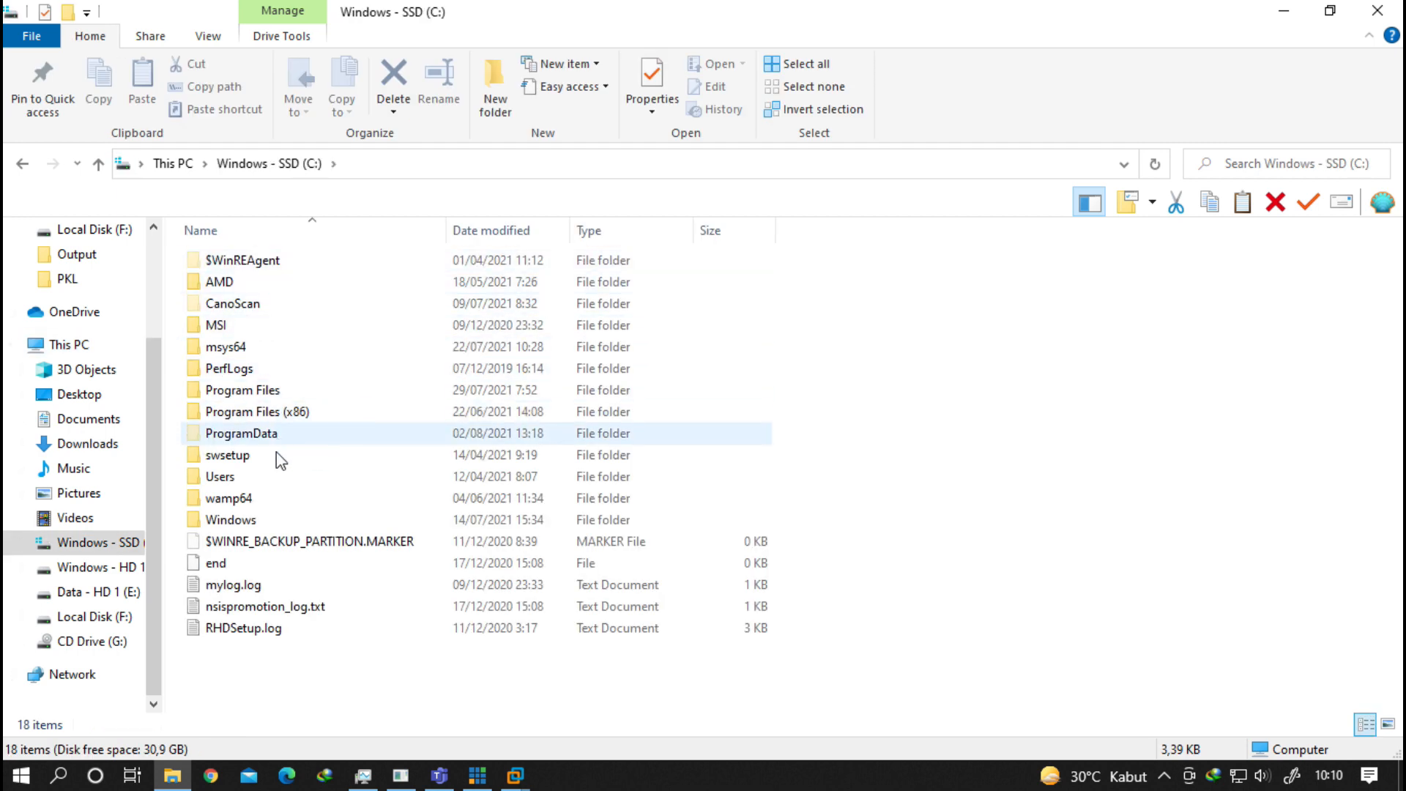
double_click(256, 517)
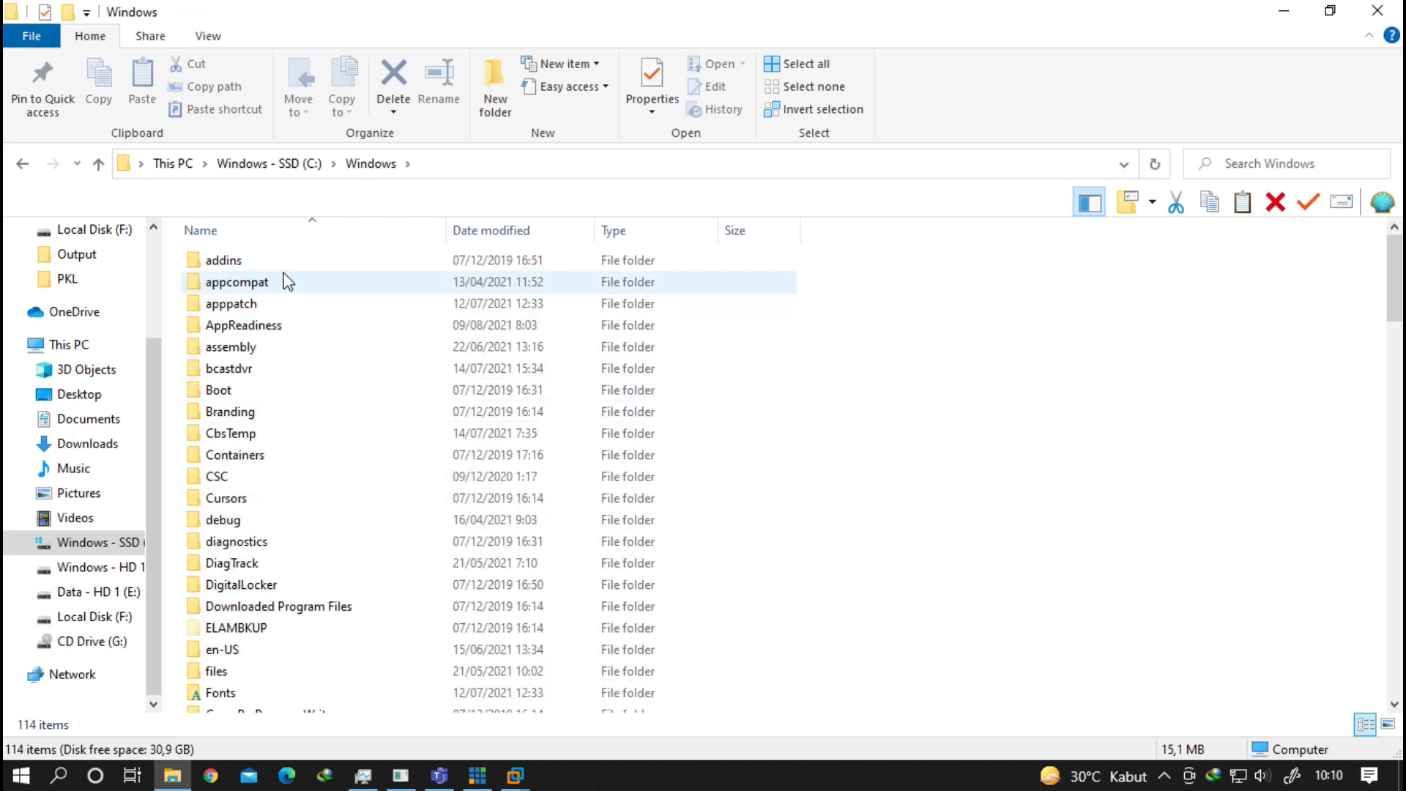
double_click(270, 324)
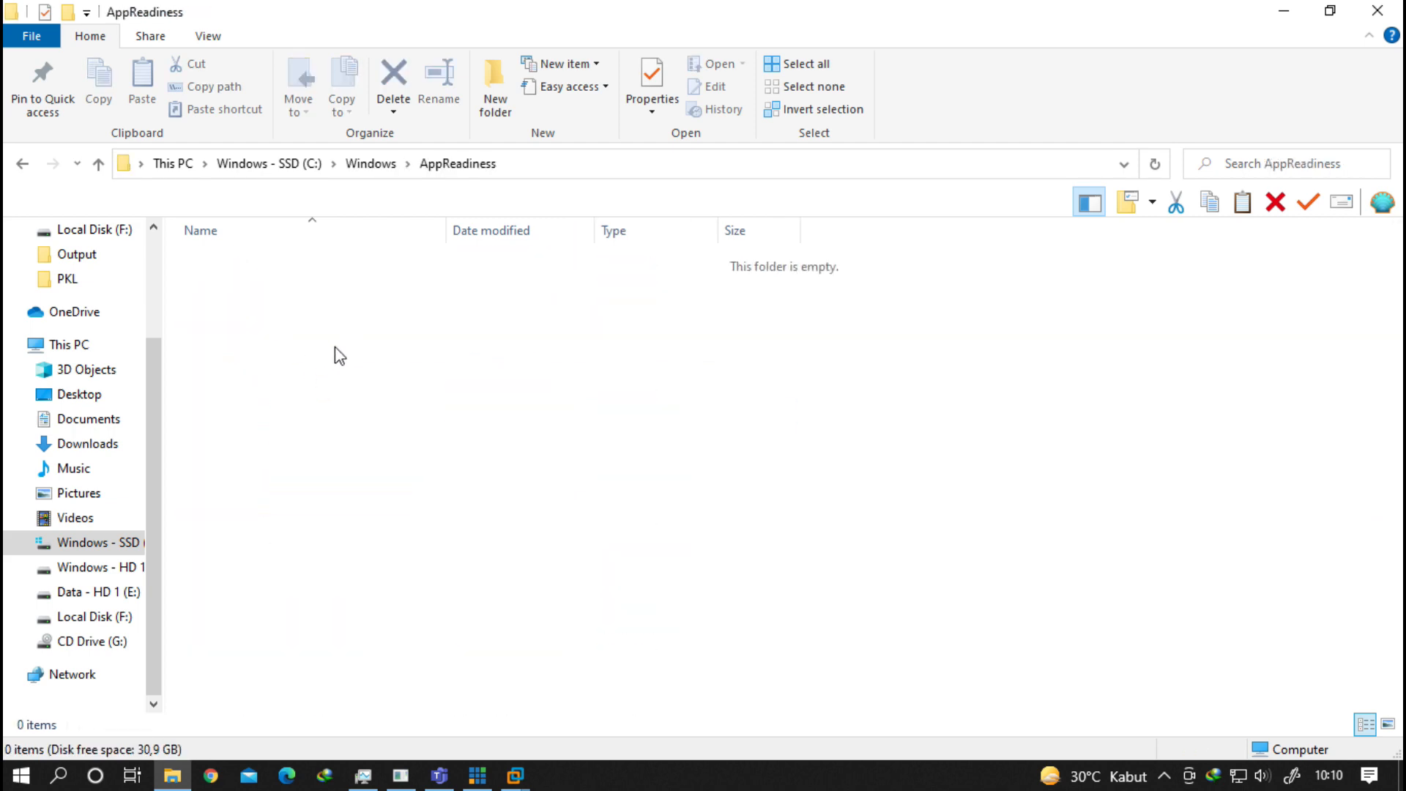
click(364, 165)
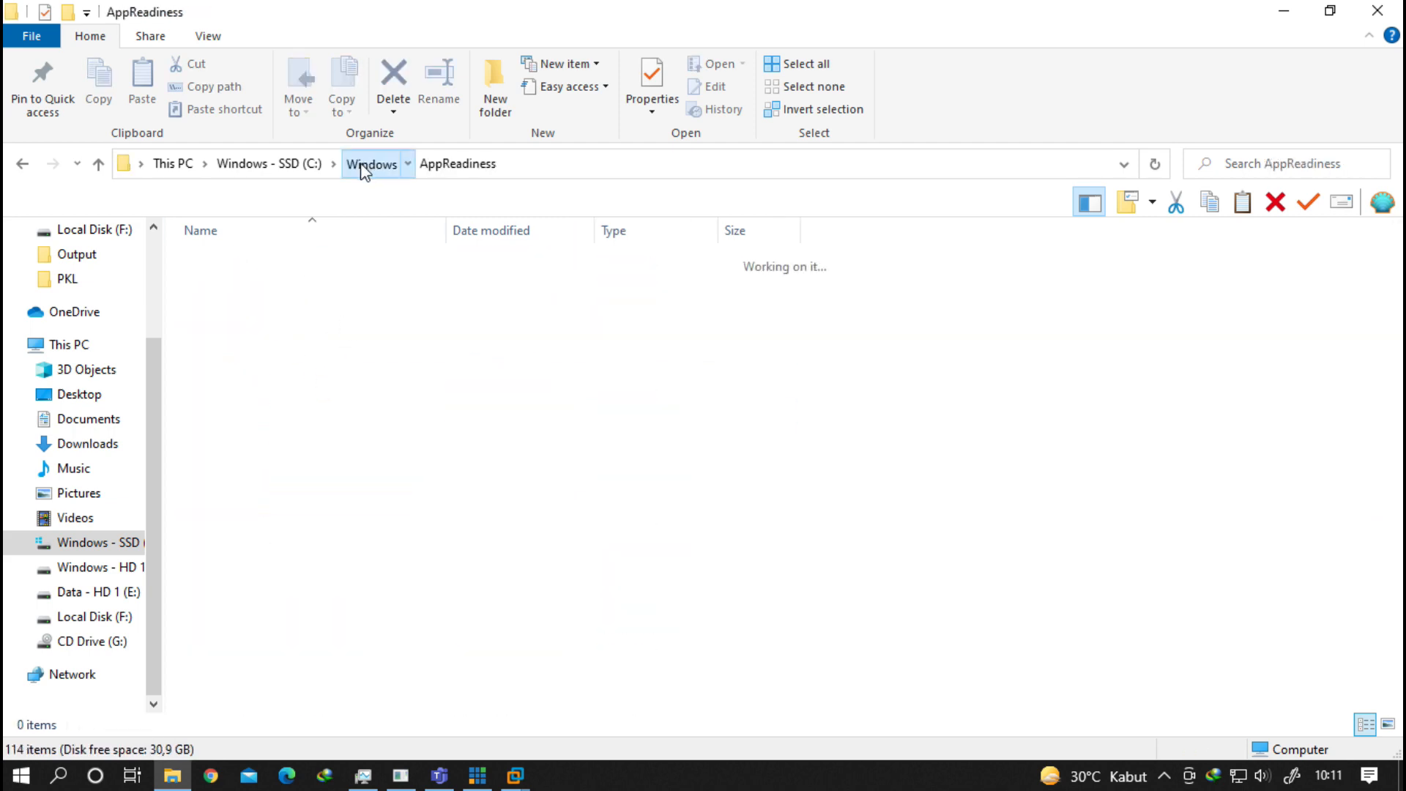
Close File Explorer, return the VM to full screen, and close Debian's Files window.
click(1375, 10)
key(ctrl+alt+Return)
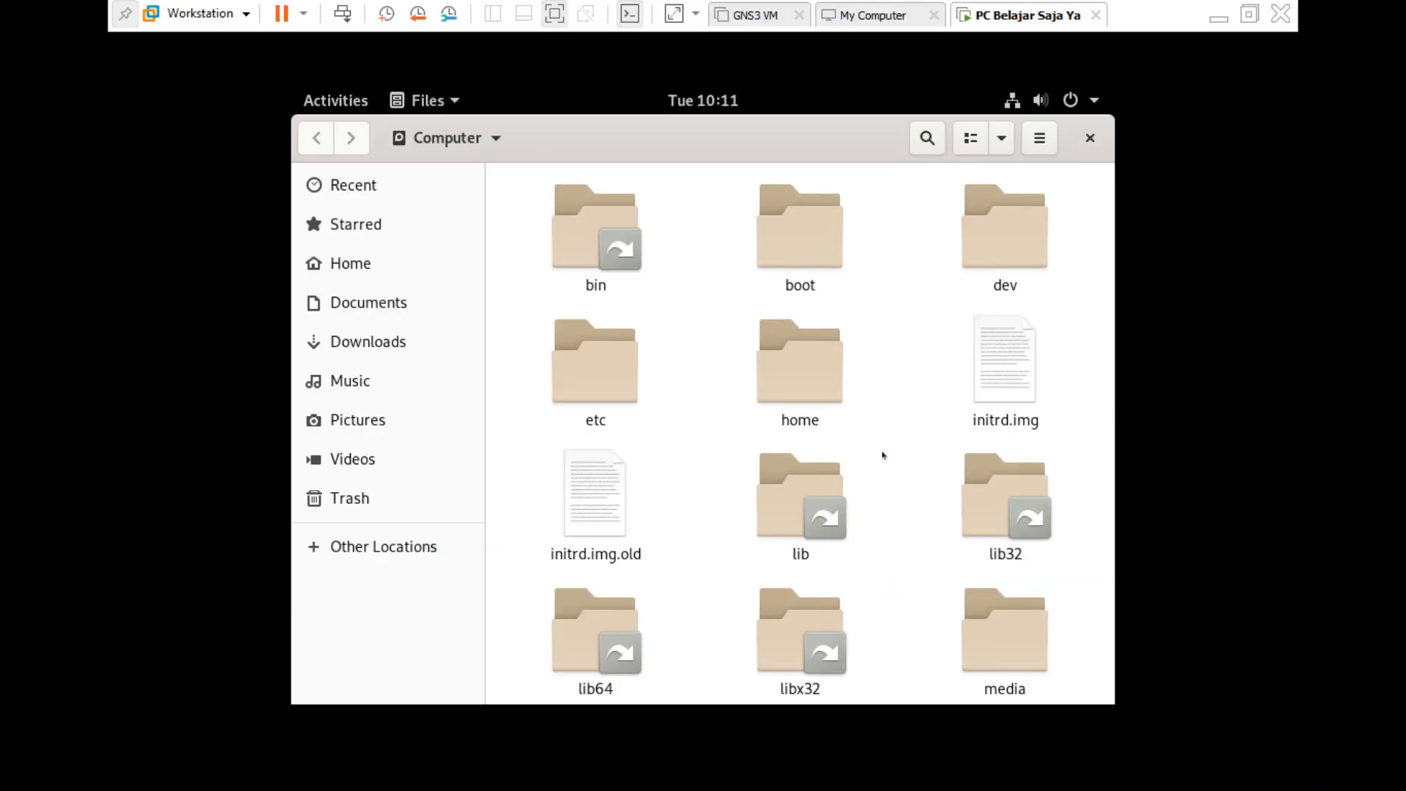
click(1090, 138)
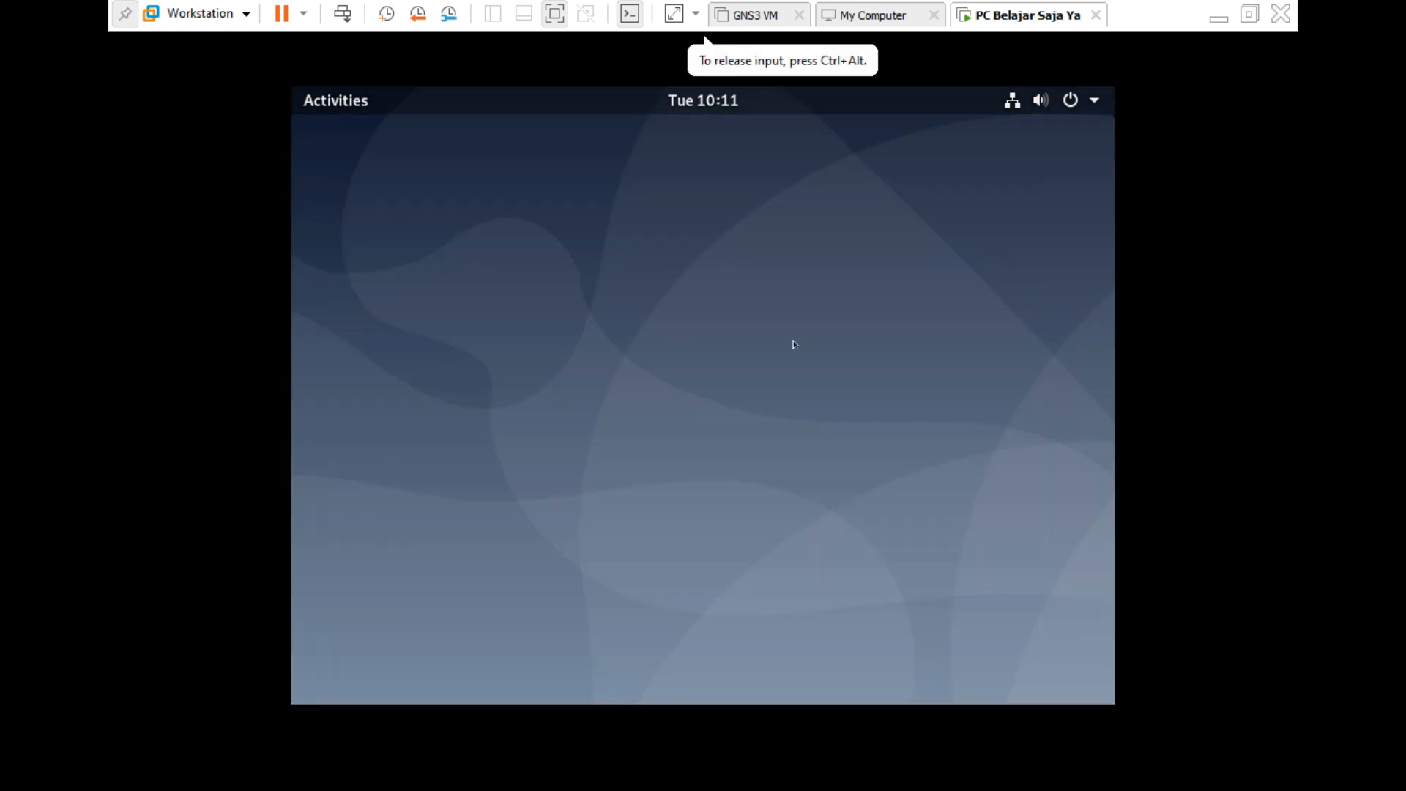